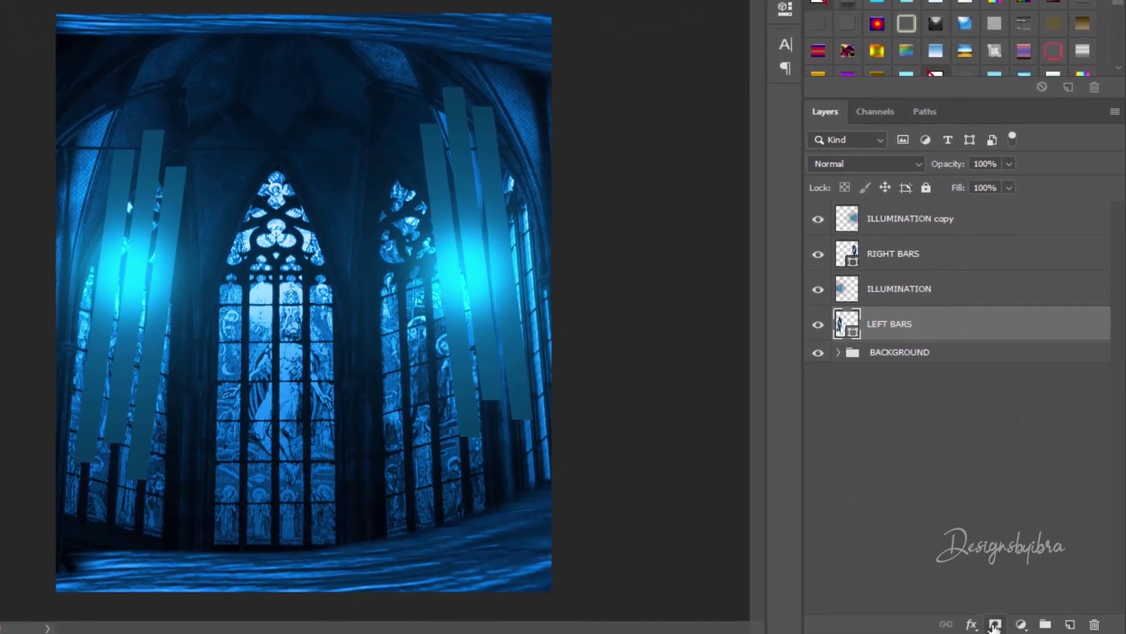
Add layer masks to LEFT BARS and RIGHT BARS and brush black over the lower ends of the bars to fade them out
{"action": "left_click", "coordinate": [996, 625]}
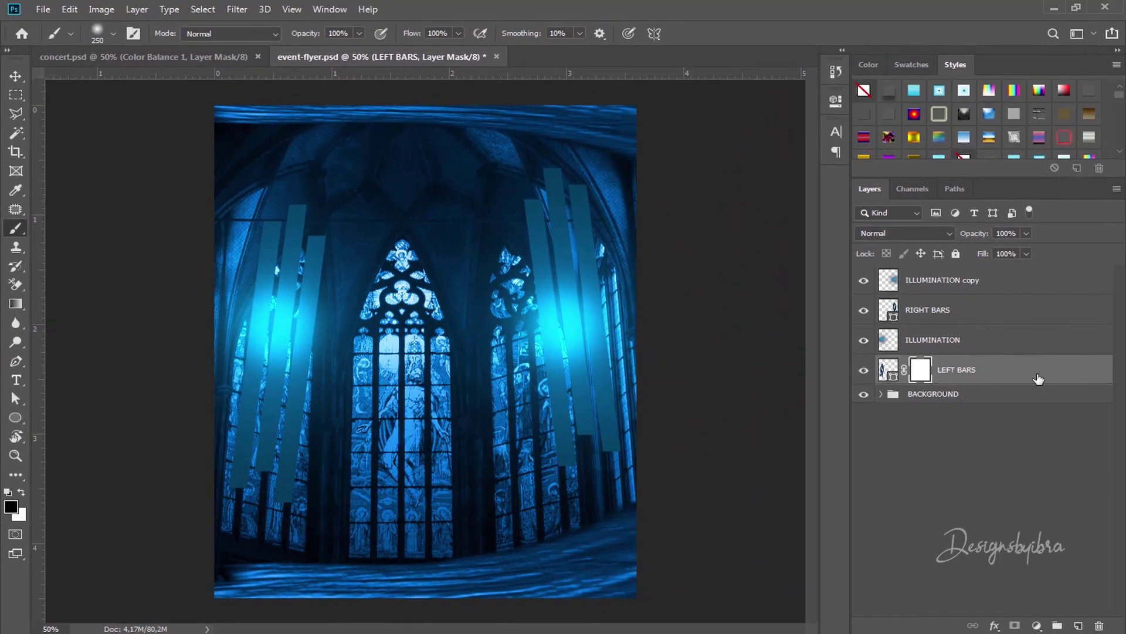
{"action": "mouse_move", "coordinate": [261, 533]}
{"action": "left_mouse_down"}
{"action": "mouse_move", "coordinate": [320, 522]}
{"action": "mouse_move", "coordinate": [246, 511]}
{"action": "mouse_move", "coordinate": [337, 511]}
{"action": "mouse_move", "coordinate": [248, 511]}
{"action": "mouse_move", "coordinate": [314, 515]}
{"action": "mouse_move", "coordinate": [263, 512]}
{"action": "mouse_move", "coordinate": [240, 505]}
{"action": "mouse_move", "coordinate": [244, 496]}
{"action": "mouse_move", "coordinate": [364, 523]}
{"action": "left_mouse_up"}
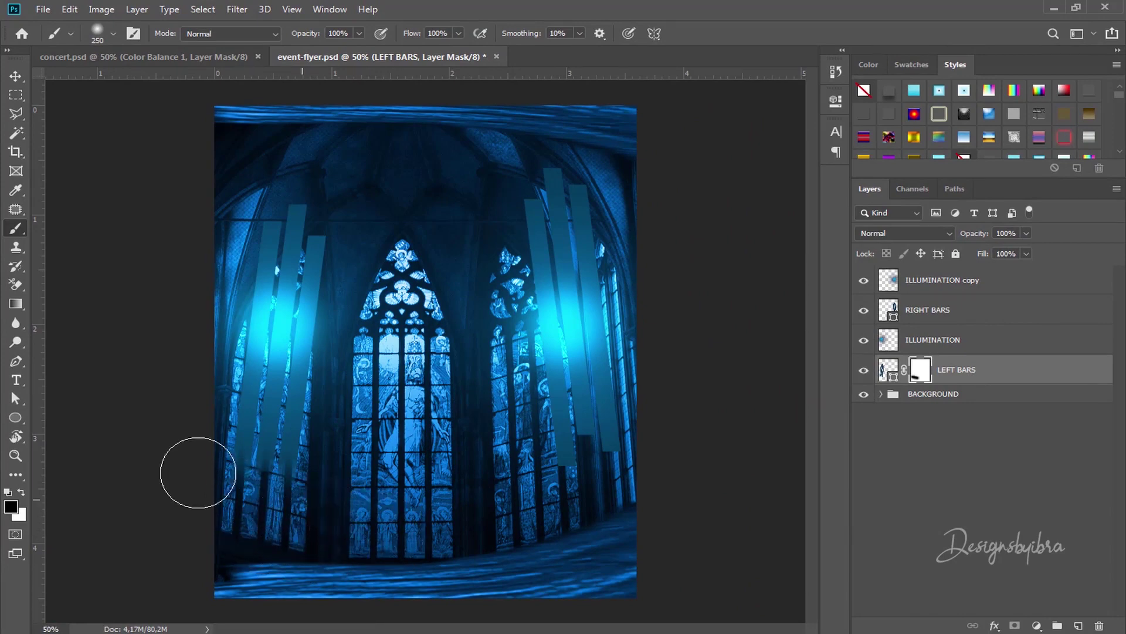
{"action": "left_click", "coordinate": [966, 315]}
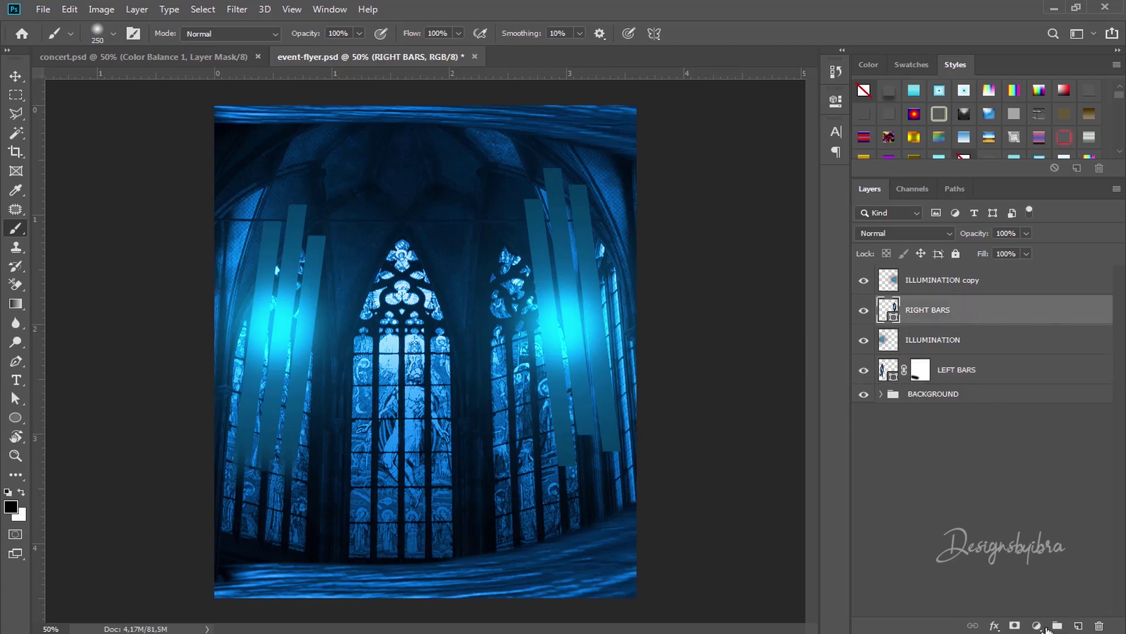
{"action": "left_click", "coordinate": [1015, 625]}
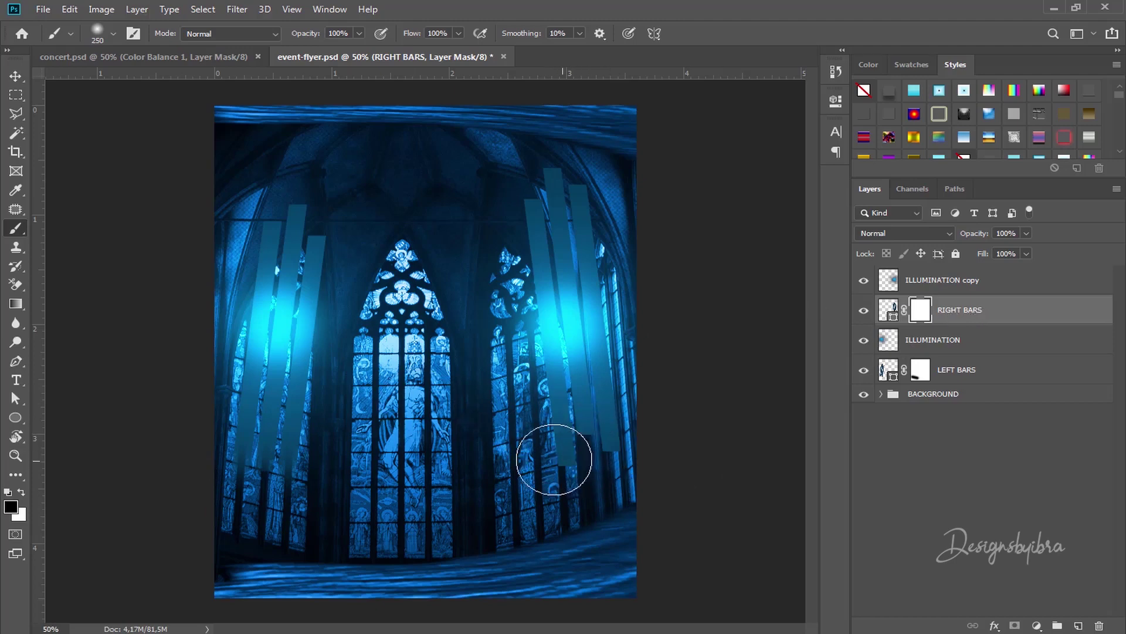
{"action": "mouse_move", "coordinate": [556, 460]}
{"action": "left_mouse_down"}
{"action": "mouse_move", "coordinate": [605, 486]}
{"action": "mouse_move", "coordinate": [546, 462]}
{"action": "mouse_move", "coordinate": [598, 480]}
{"action": "mouse_move", "coordinate": [583, 468]}
{"action": "mouse_move", "coordinate": [615, 501]}
{"action": "mouse_move", "coordinate": [576, 463]}
{"action": "left_mouse_up"}
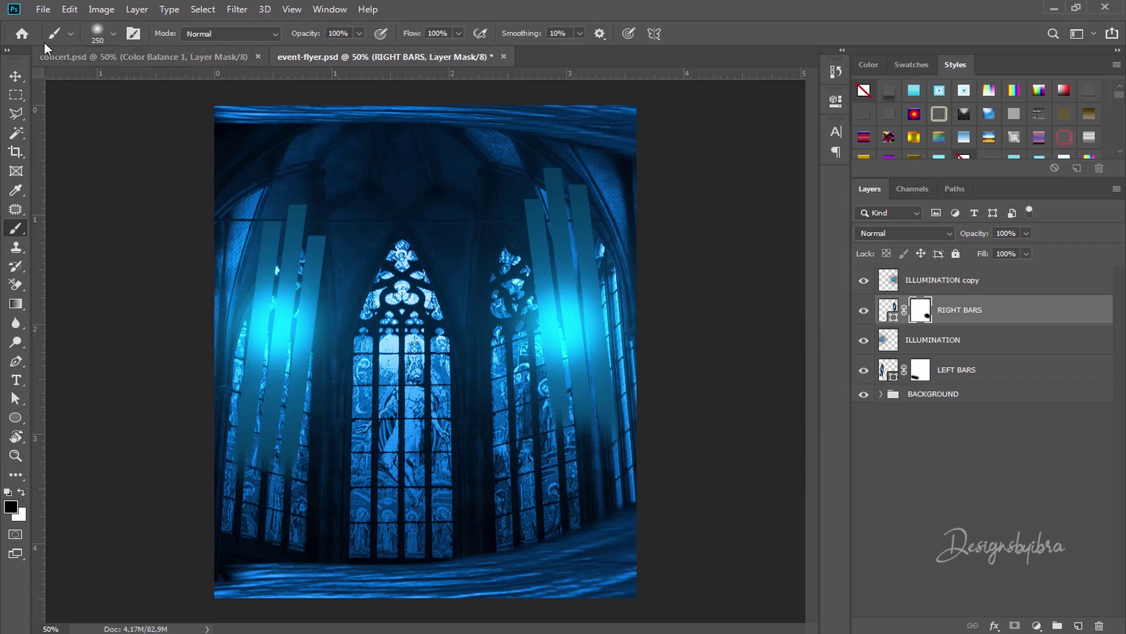
Open the images 6a179f89397ba996 and benjaminDube together from the flya folder on the Desktop
{"action": "left_click", "coordinate": [41, 10]}
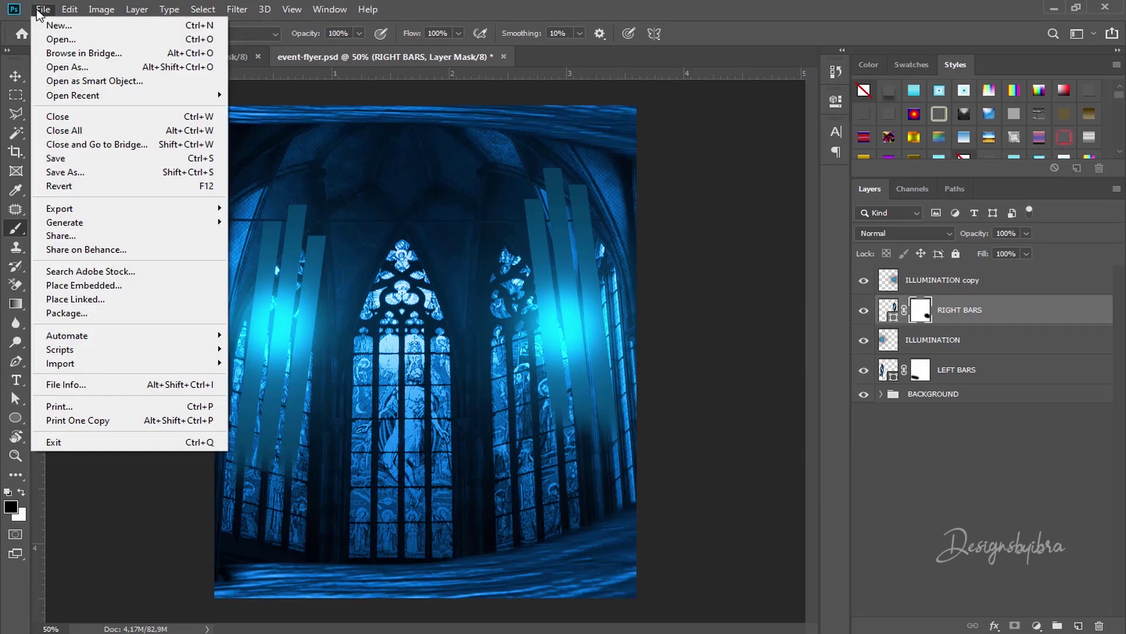
{"action": "left_click", "coordinate": [61, 39]}
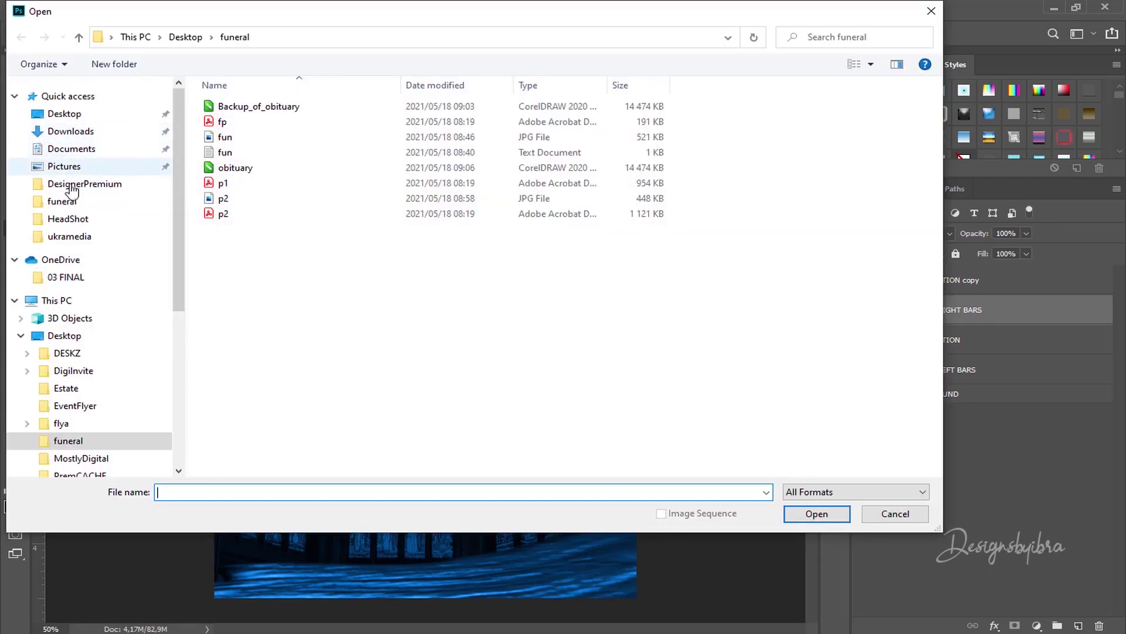
{"action": "left_click", "coordinate": [95, 114]}
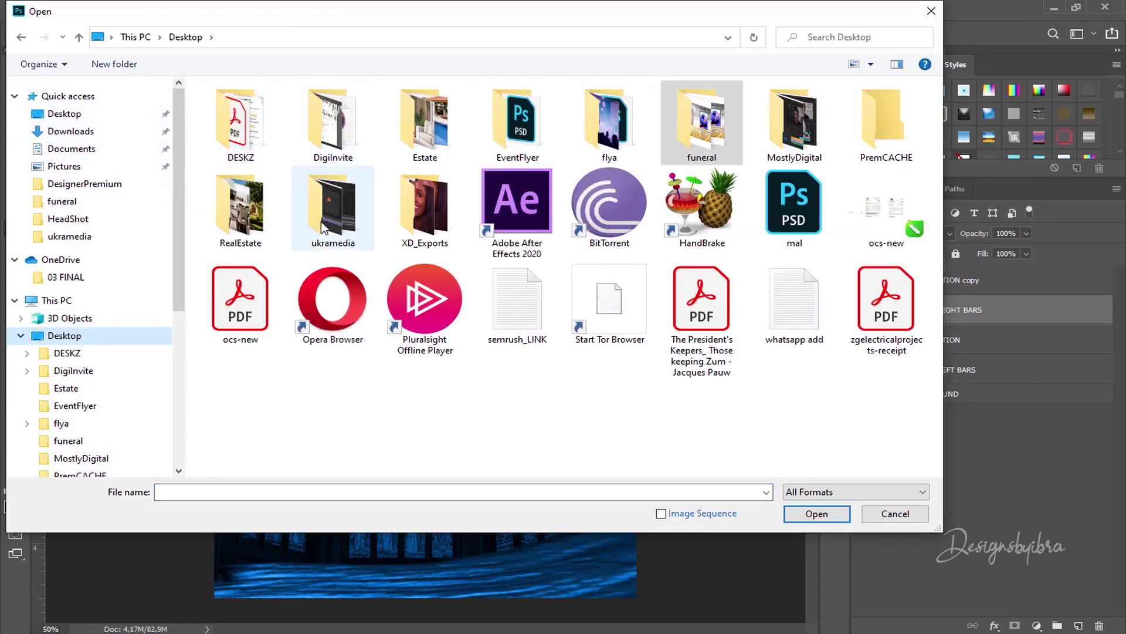
{"action": "double_click", "coordinate": [634, 114]}
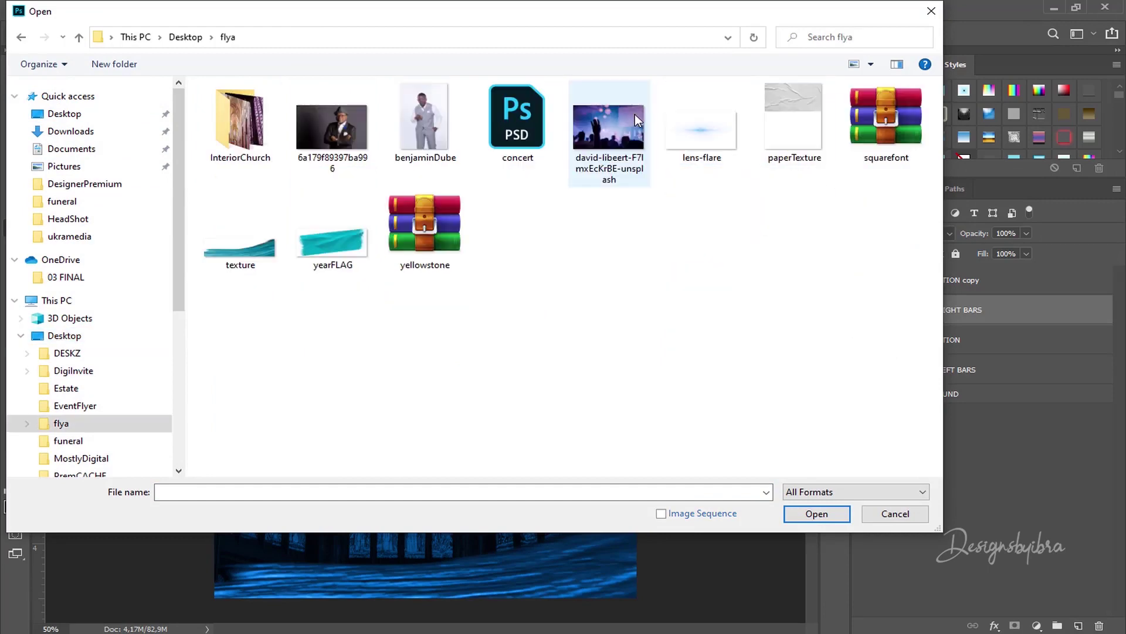
{"action": "left_click", "coordinate": [343, 132]}
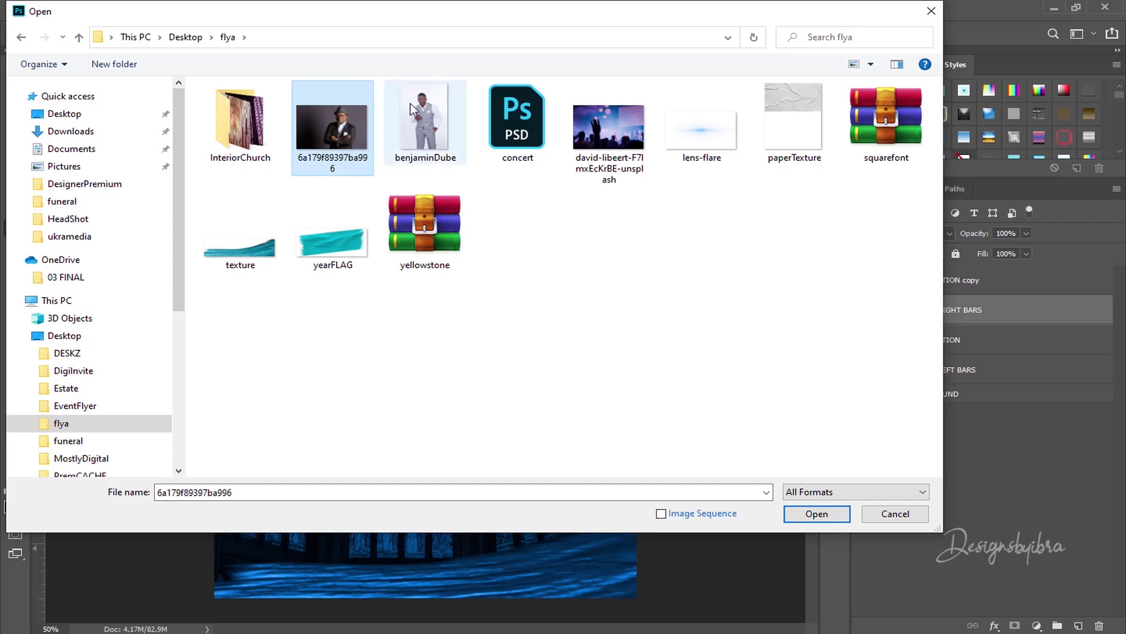
{"action": "left_click", "coordinate": [451, 129], "text": "ctrl"}
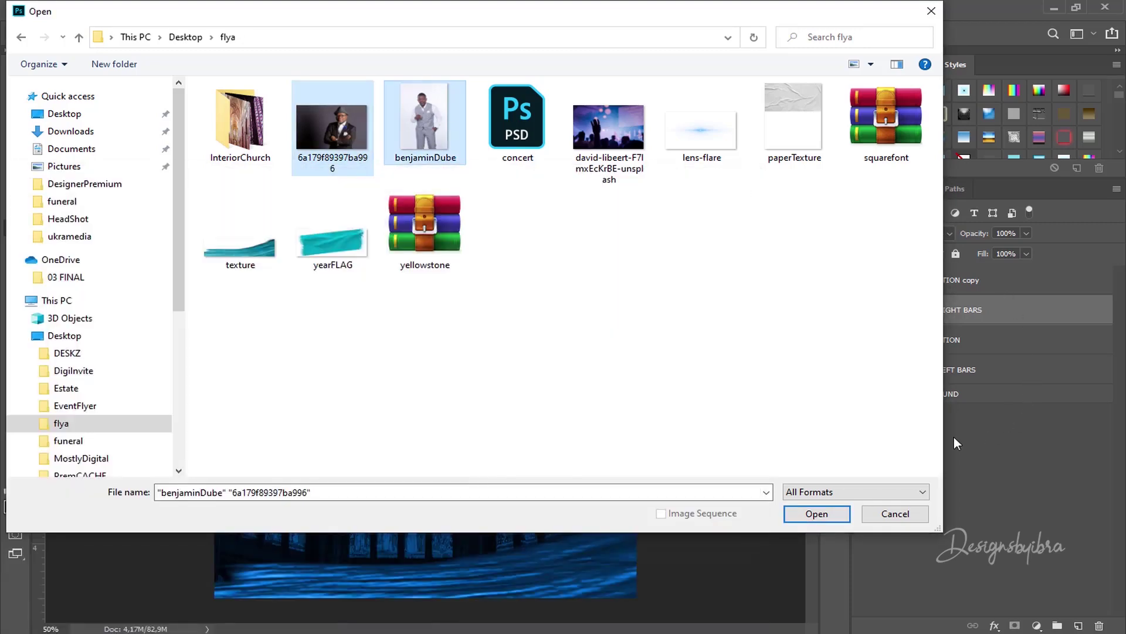
{"action": "left_click", "coordinate": [832, 515]}
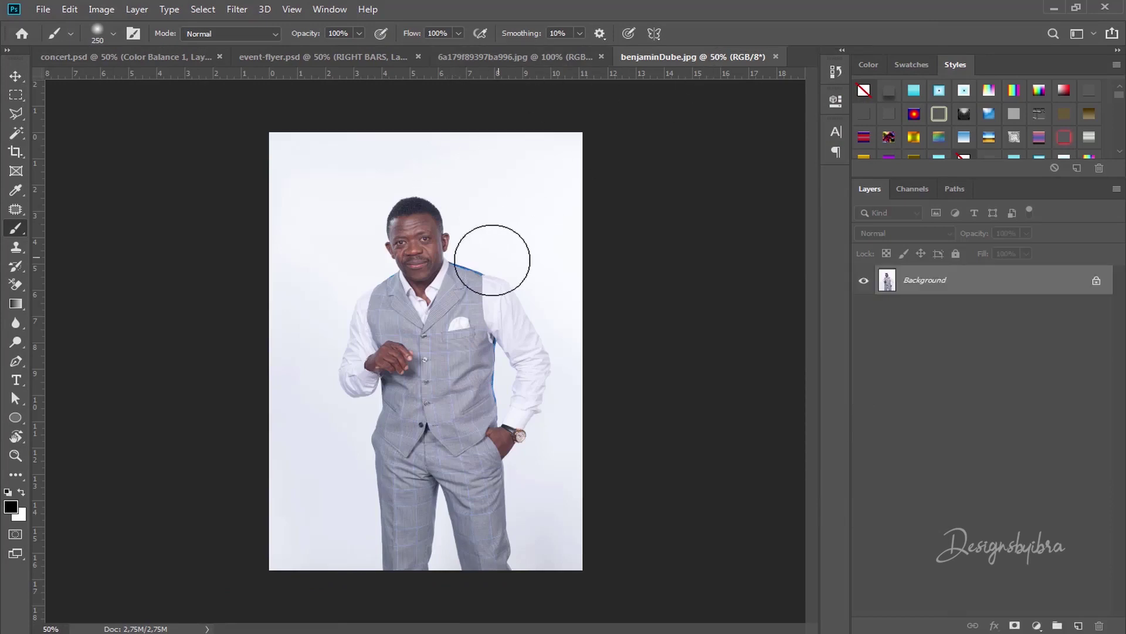
Start a Pen tool path at the man's hairline and trace over the top of his head down to the ear
{"action": "scroll", "coordinate": [405, 276], "scroll_direction": "up", "scroll_amount": 5}
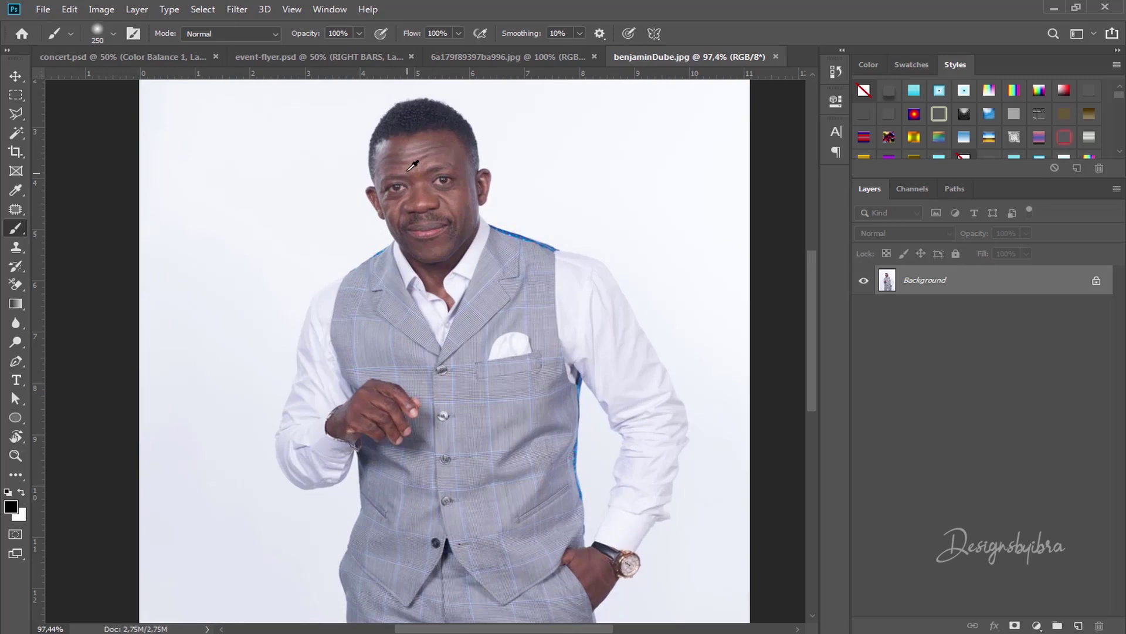
{"action": "scroll", "coordinate": [412, 165], "scroll_direction": "up", "scroll_amount": 3}
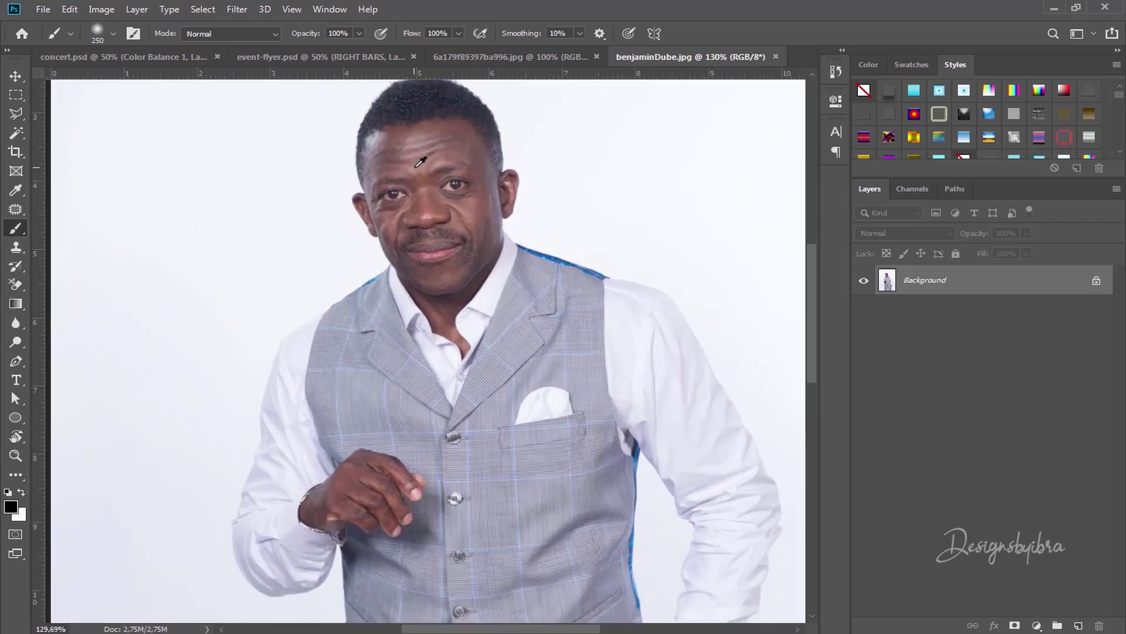
{"action": "mouse_move", "coordinate": [420, 162]}
{"action": "left_mouse_down"}
{"action": "mouse_move", "coordinate": [464, 267]}
{"action": "mouse_move", "coordinate": [448, 264]}
{"action": "left_mouse_up"}
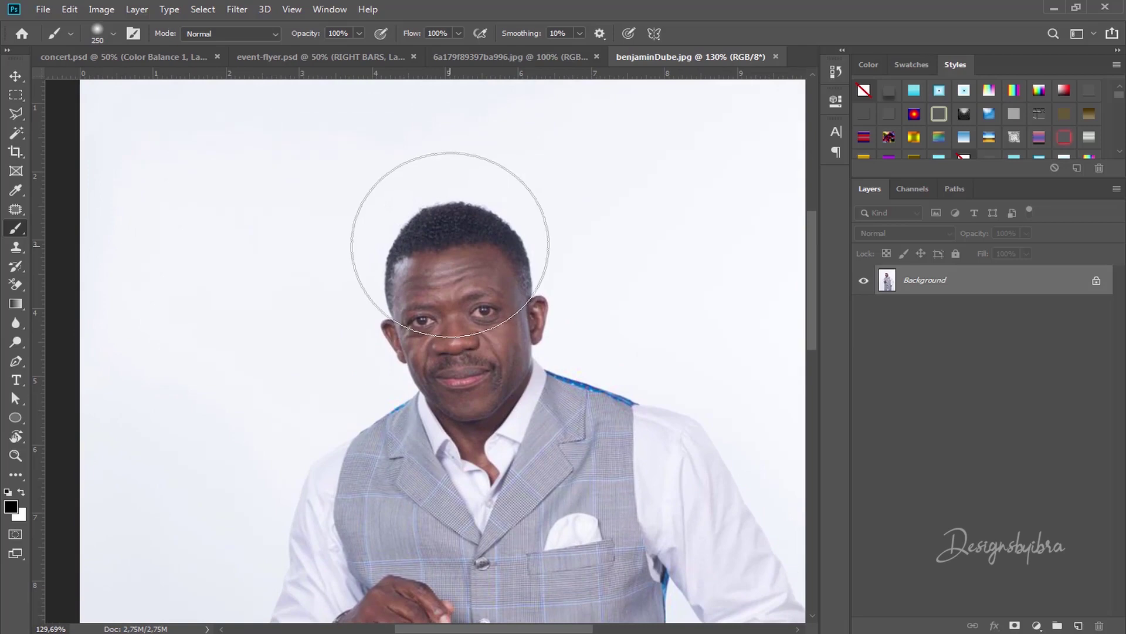
{"action": "key", "text": "p"}
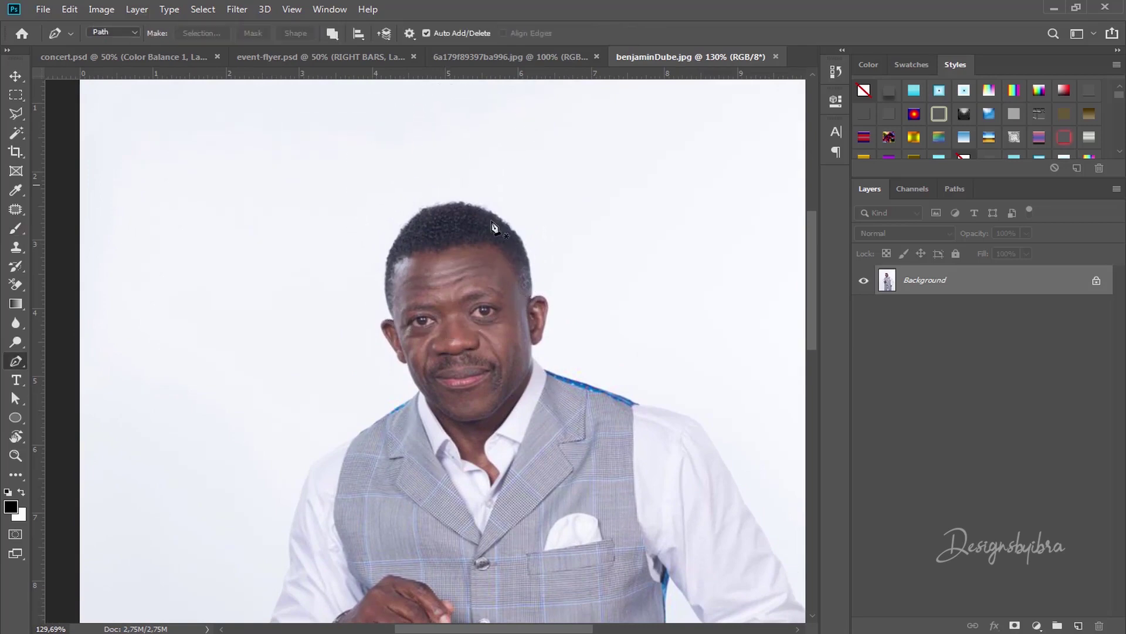
{"action": "scroll", "coordinate": [431, 257], "scroll_direction": "up", "scroll_amount": 5, "text": "alt"}
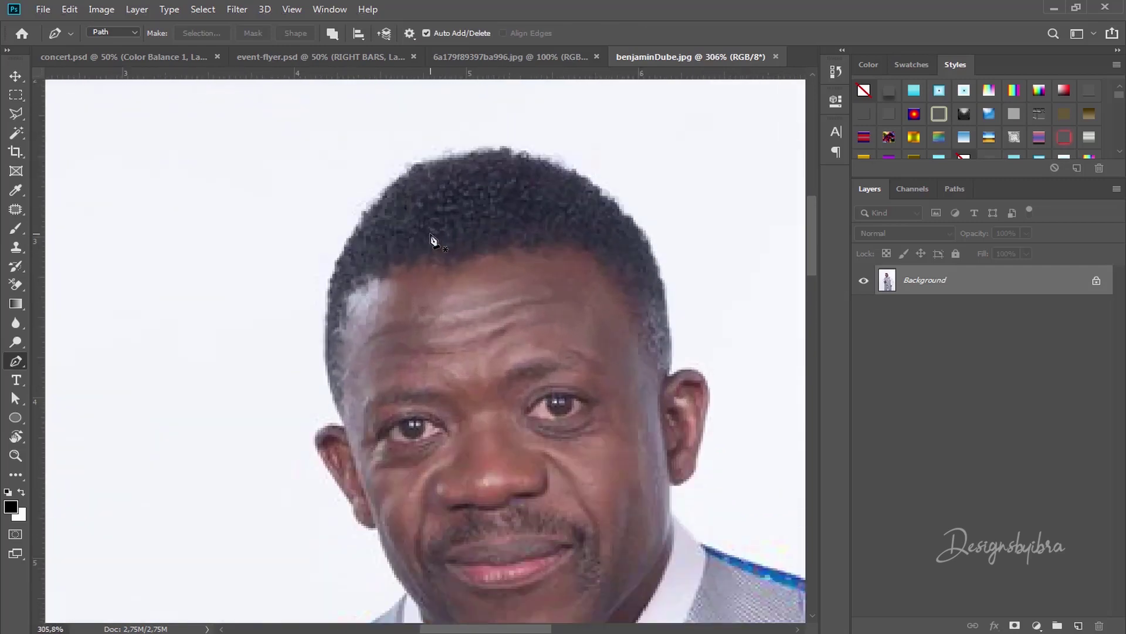
{"action": "left_click_drag", "start_coordinate": [487, 240], "coordinate": [360, 240]}
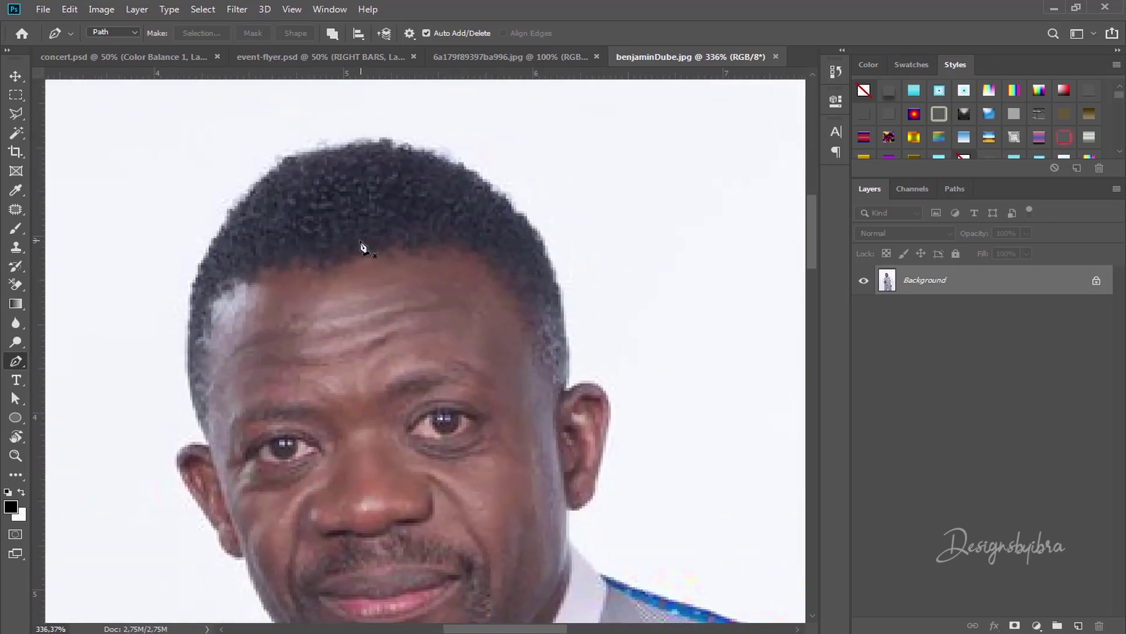
{"action": "left_click", "coordinate": [223, 231]}
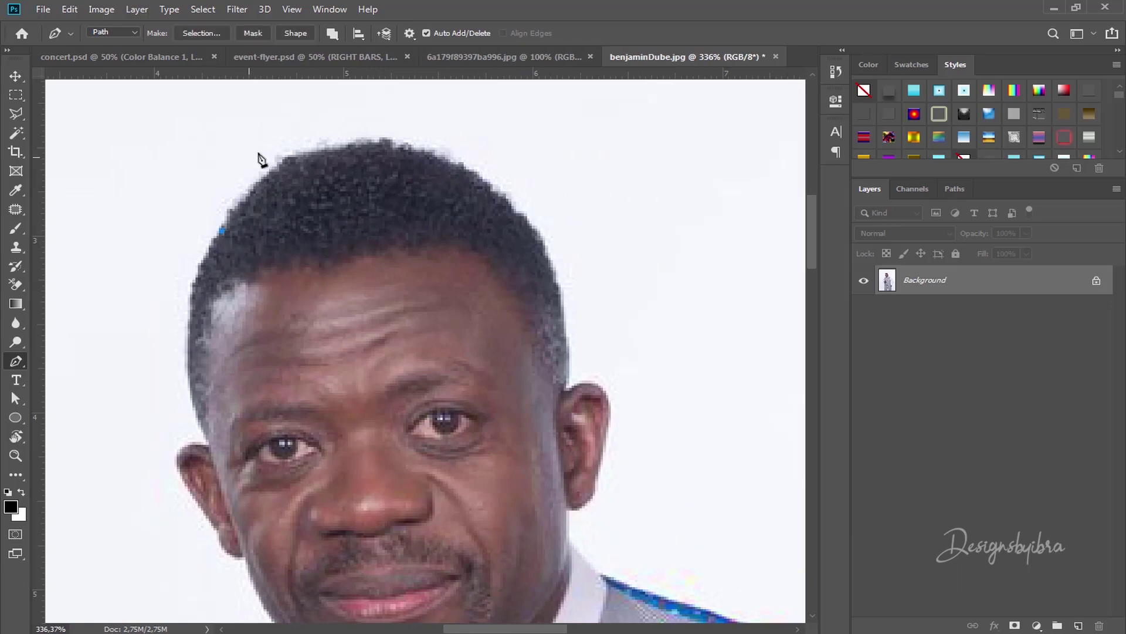
{"action": "left_click_drag", "start_coordinate": [322, 152], "coordinate": [395, 141]}
{"action": "left_click_drag", "start_coordinate": [527, 230], "coordinate": [576, 328]}
{"action": "left_click_drag", "start_coordinate": [561, 392], "coordinate": [550, 494]}
Continue the pen path around the outer edge of the ear down to where the earlobe meets the jaw
{"action": "scroll", "coordinate": [575, 403], "scroll_direction": "up", "scroll_amount": 3}
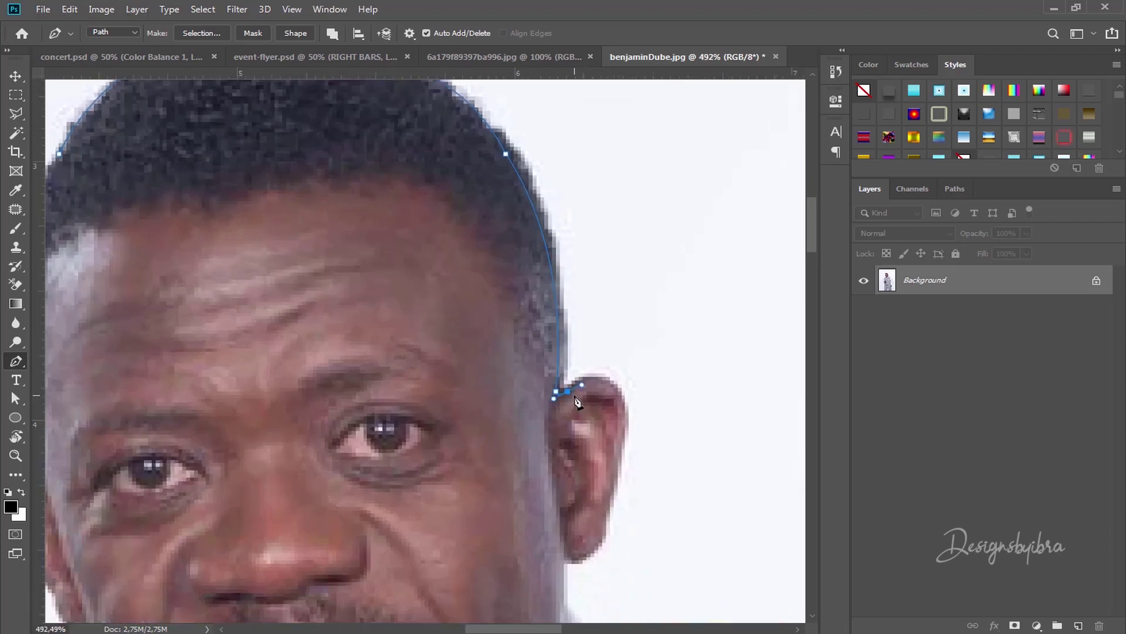
{"action": "left_click_drag", "start_coordinate": [629, 398], "coordinate": [637, 397]}
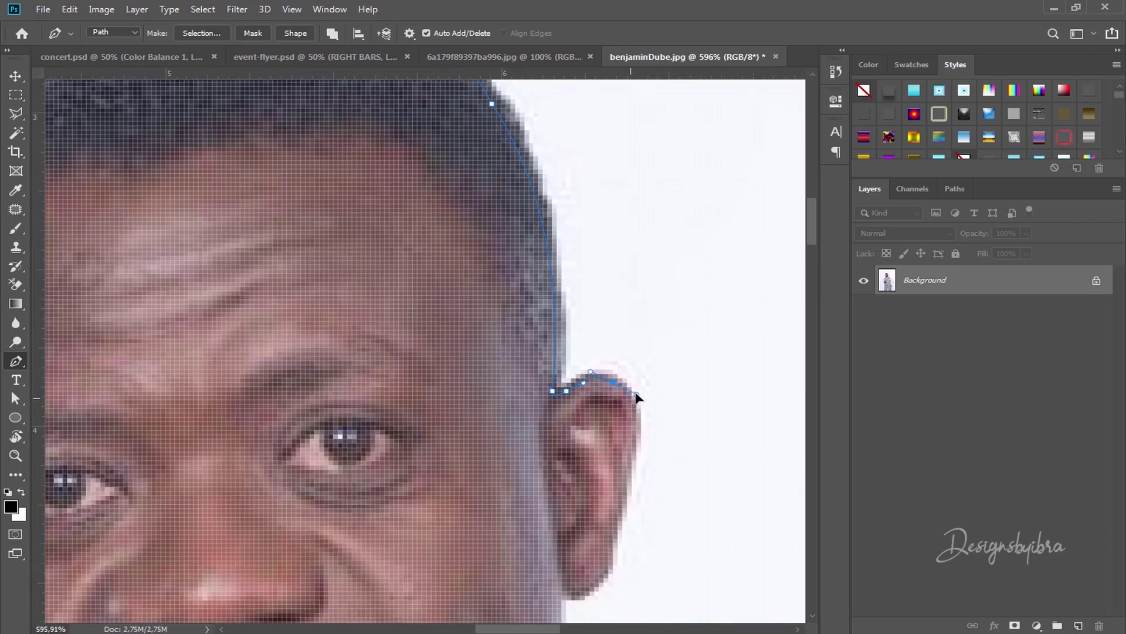
{"action": "left_click_drag", "start_coordinate": [637, 439], "coordinate": [627, 473]}
{"action": "left_click_drag", "start_coordinate": [610, 391], "coordinate": [554, 156]}
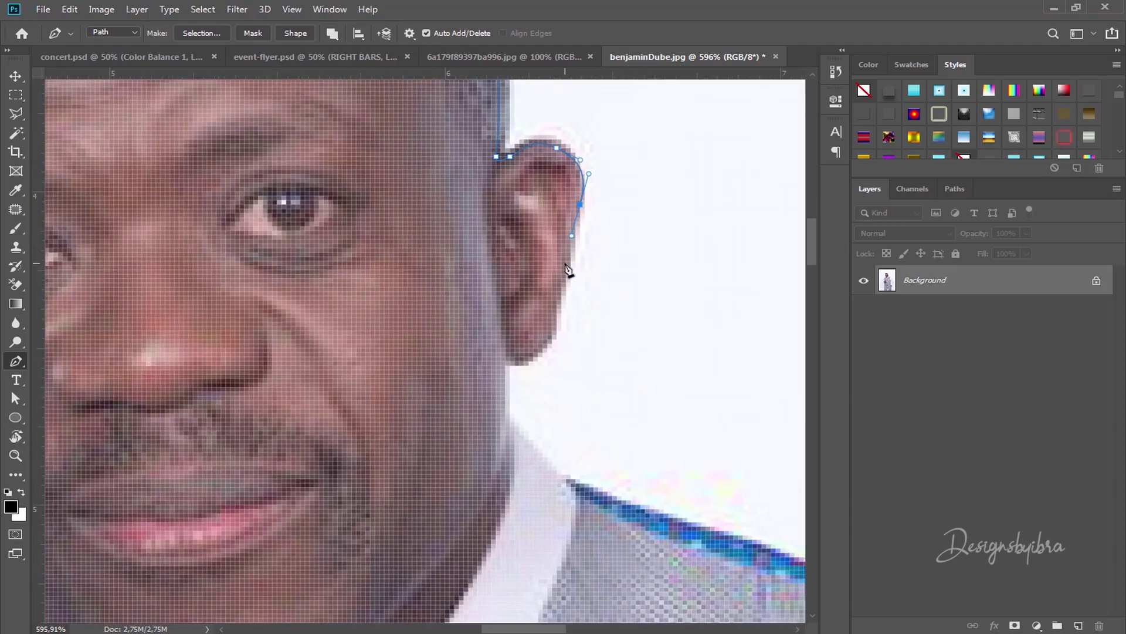
{"action": "left_click_drag", "start_coordinate": [567, 262], "coordinate": [562, 287]}
{"action": "left_click", "coordinate": [552, 330]}
{"action": "left_click", "coordinate": [520, 360]}
{"action": "left_click", "coordinate": [505, 364]}
Extend the pen path down the neck and shirt collar and along the vest's shoulder edge to the top of the white sleeve
{"action": "left_click_drag", "start_coordinate": [506, 421], "coordinate": [299, 187]}
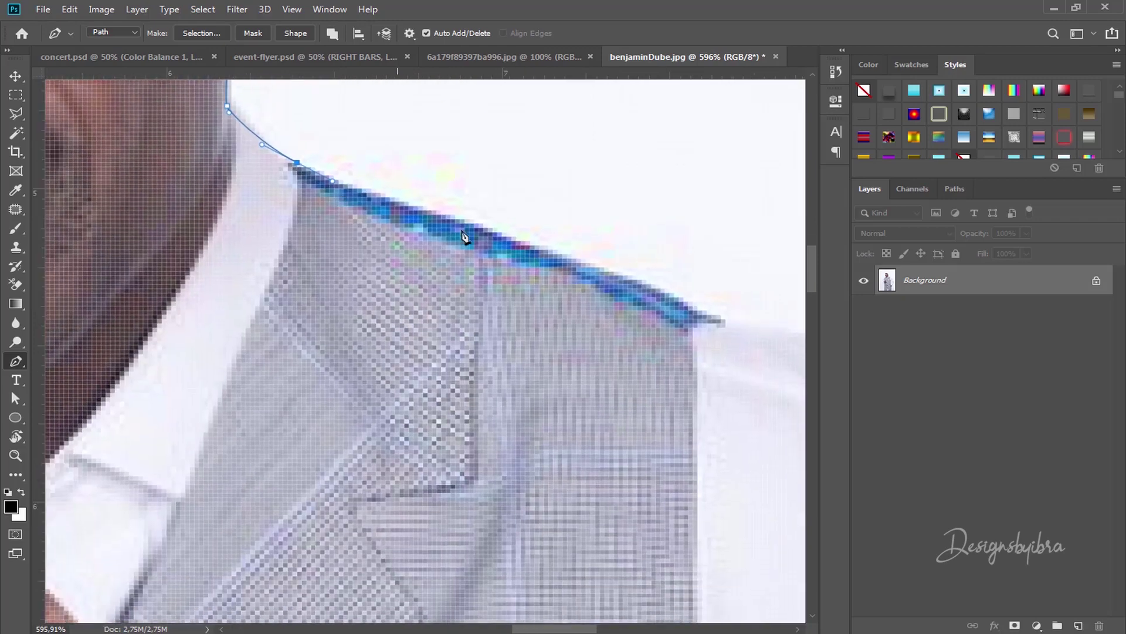
{"action": "left_click_drag", "start_coordinate": [500, 249], "coordinate": [644, 279]}
{"action": "left_click", "coordinate": [727, 325]}
{"action": "left_click_drag", "start_coordinate": [684, 346], "coordinate": [306, 242]}
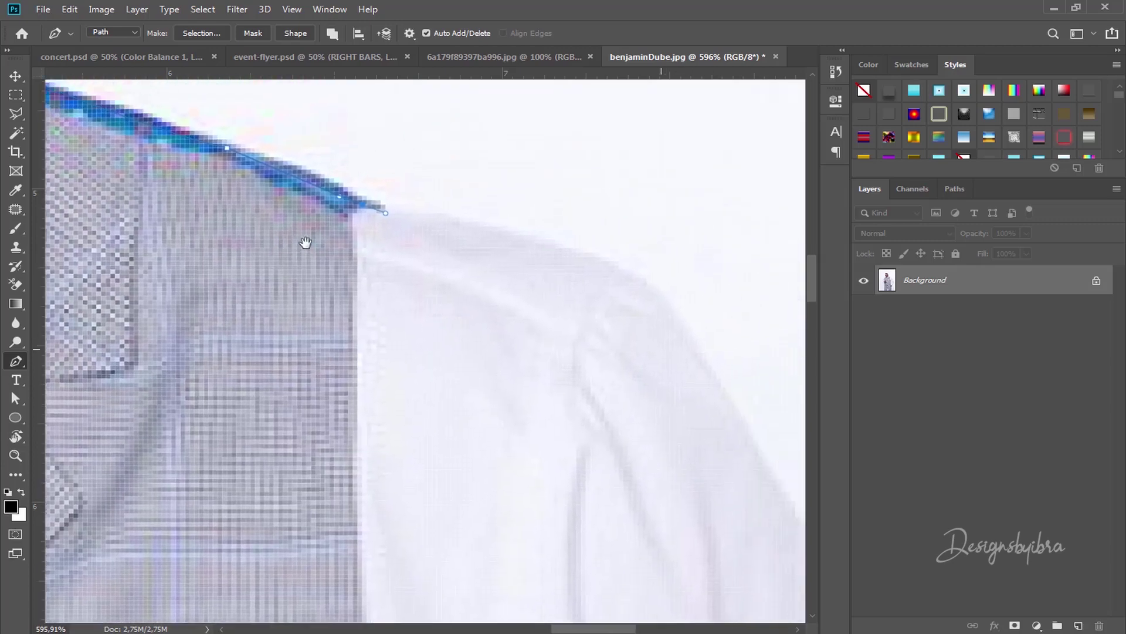
{"action": "left_click_drag", "start_coordinate": [557, 267], "coordinate": [602, 282]}
Trace the pen path around the shoulder curve and down the outer edge of the upper sleeve
{"action": "left_click_drag", "start_coordinate": [596, 336], "coordinate": [381, 211]}
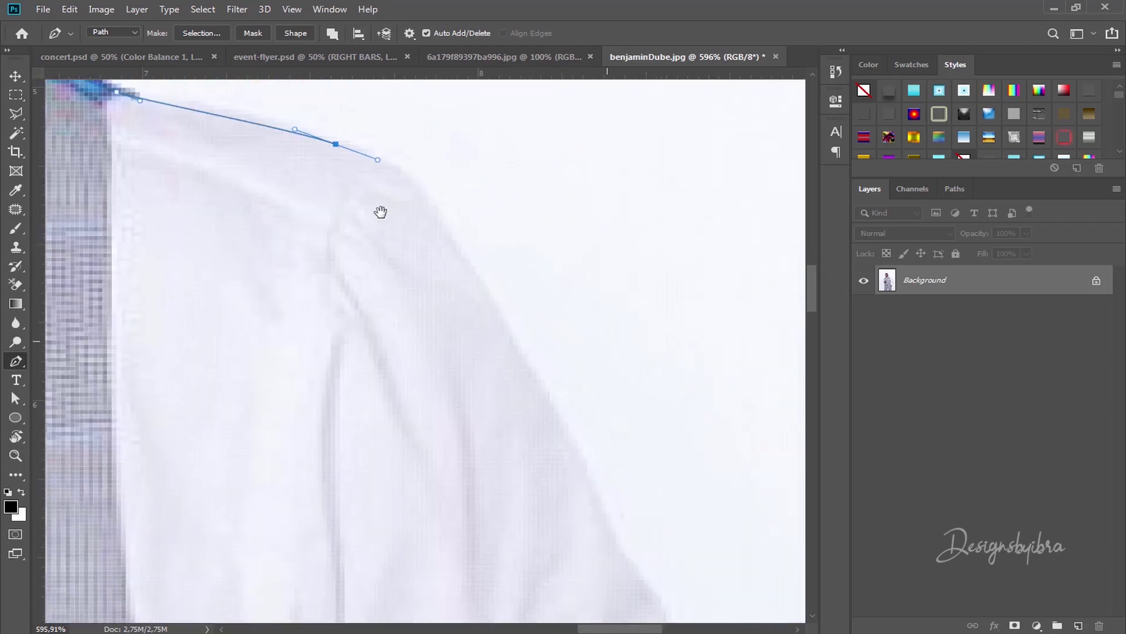
{"action": "left_click_drag", "start_coordinate": [512, 350], "coordinate": [568, 424]}
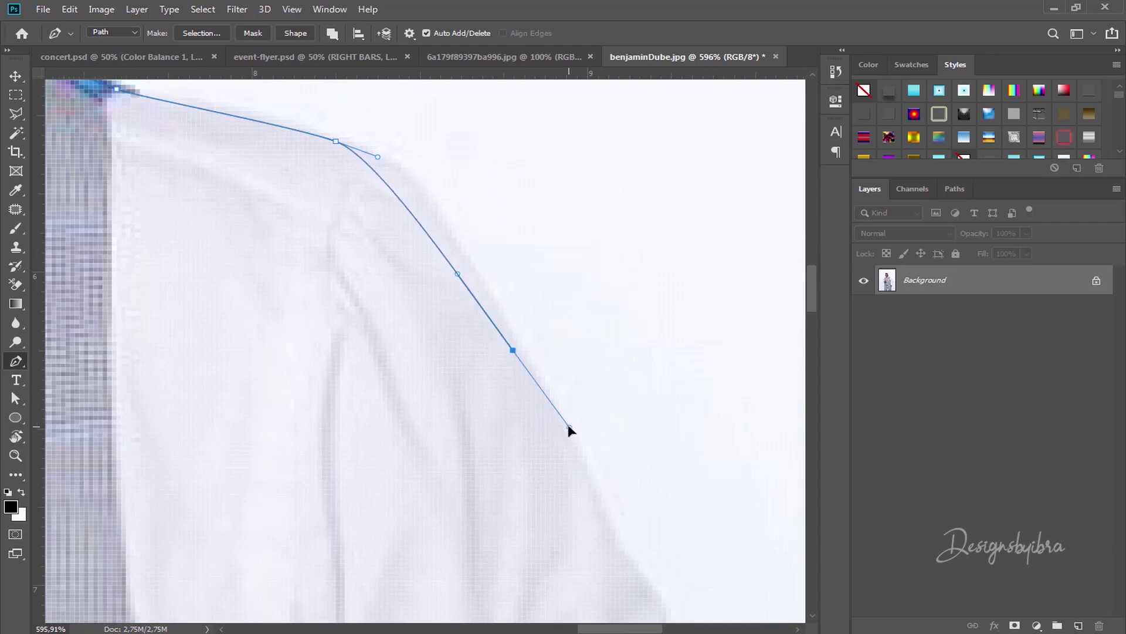
{"action": "left_click_drag", "start_coordinate": [478, 337], "coordinate": [271, 131]}
{"action": "left_click_drag", "start_coordinate": [344, 242], "coordinate": [284, 121]}
{"action": "left_click_drag", "start_coordinate": [369, 266], "coordinate": [410, 151]}
{"action": "left_click_drag", "start_coordinate": [488, 279], "coordinate": [505, 304]}
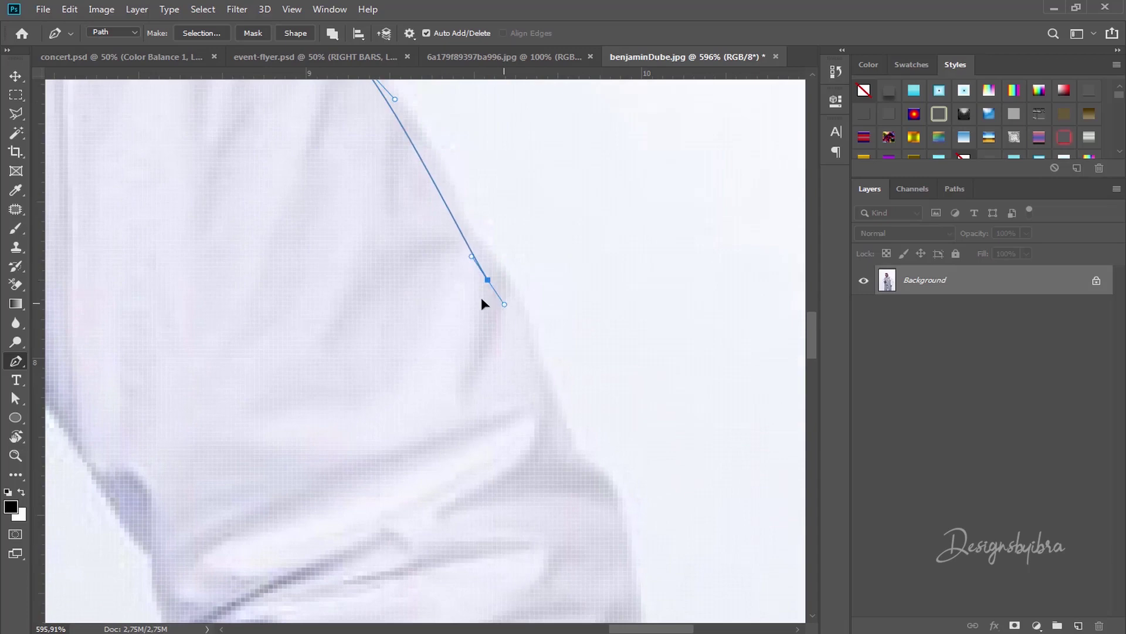
Carry the pen path around the outside of the bent elbow, following the folds of the sleeve
{"action": "scroll", "coordinate": [452, 275], "scroll_direction": "down", "scroll_amount": 4}
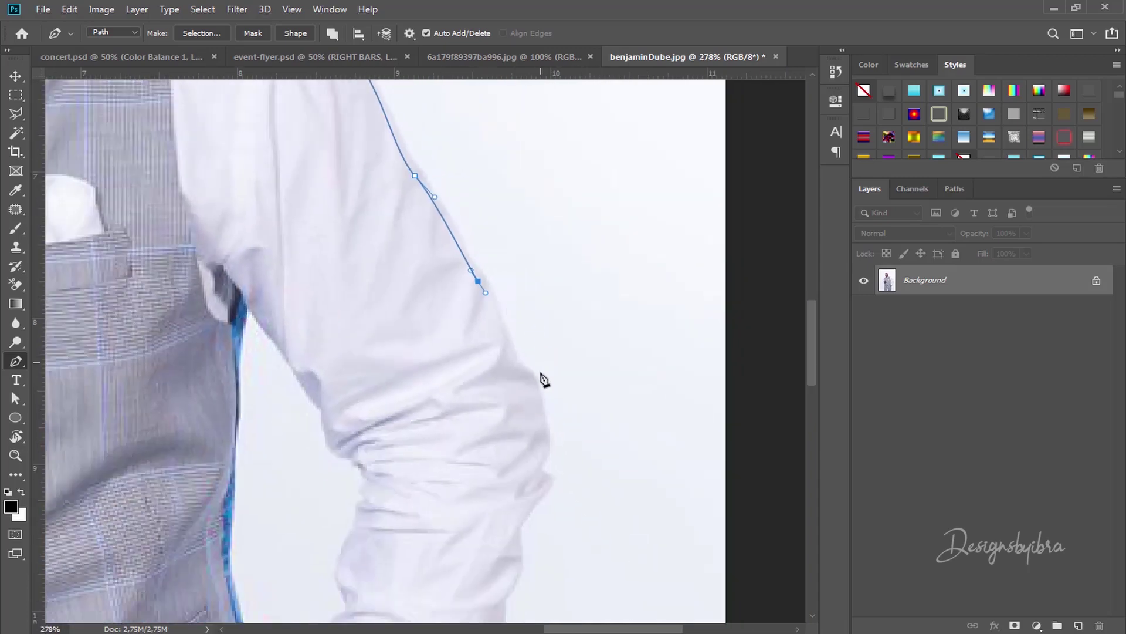
{"action": "left_click_drag", "start_coordinate": [520, 363], "coordinate": [410, 259]}
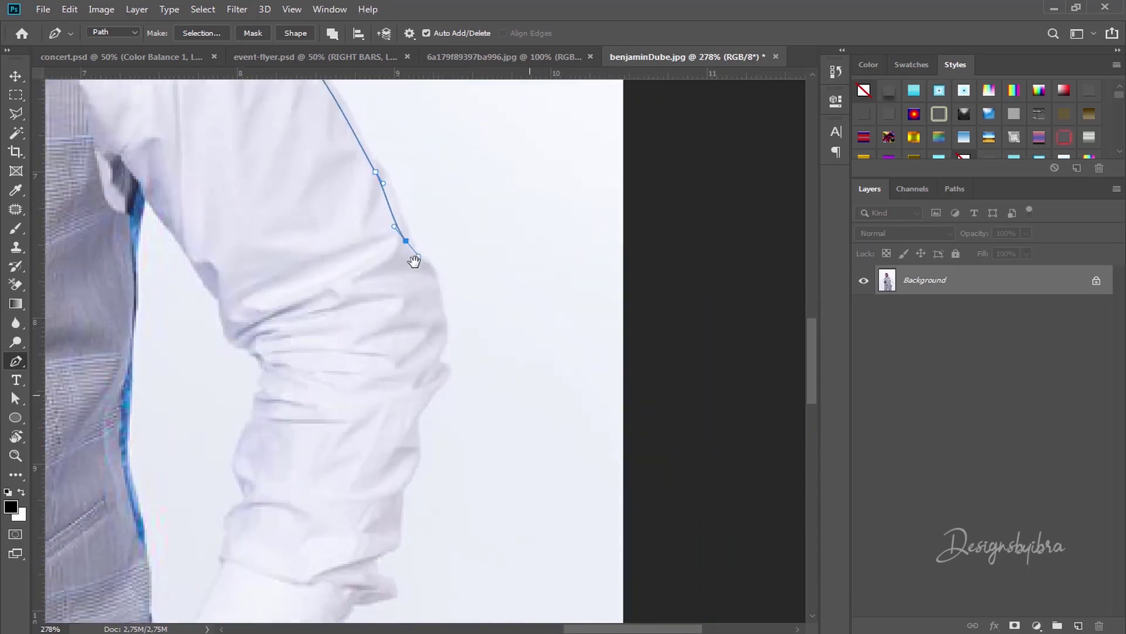
{"action": "left_click_drag", "start_coordinate": [541, 387], "coordinate": [544, 413]}
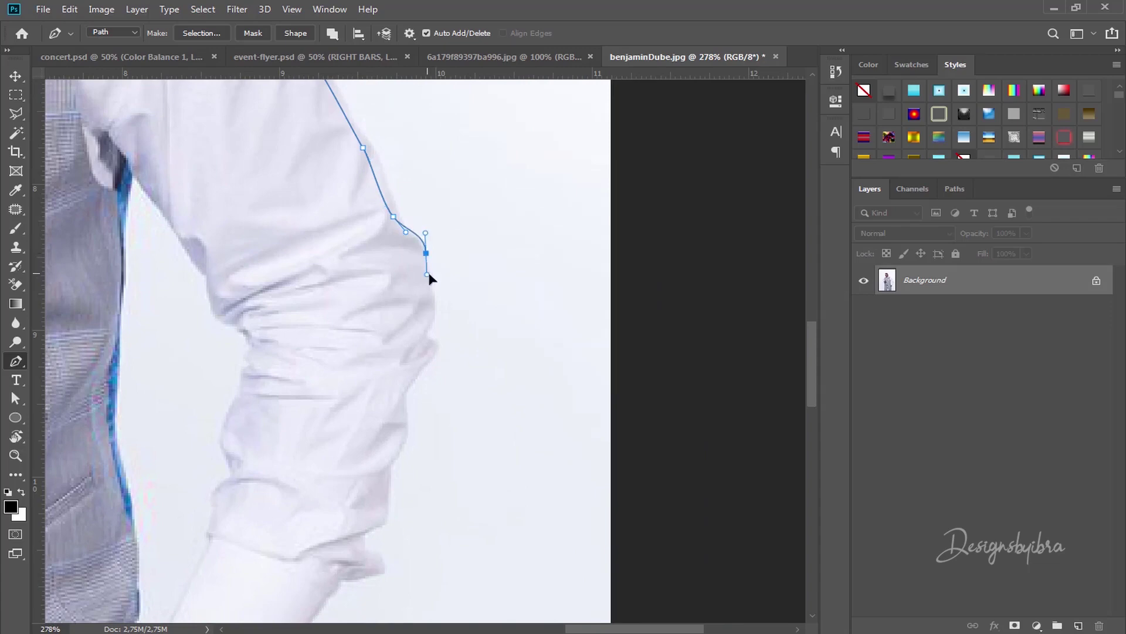
{"action": "left_click", "coordinate": [432, 313]}
{"action": "left_click_drag", "start_coordinate": [432, 319], "coordinate": [658, 213]}
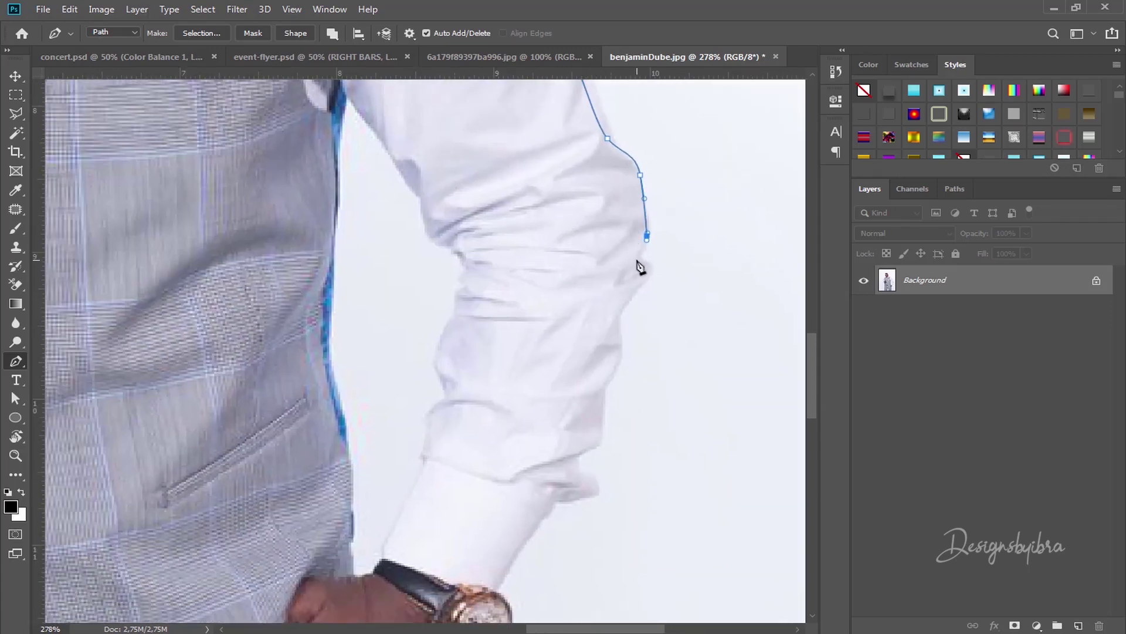
{"action": "left_click_drag", "start_coordinate": [638, 260], "coordinate": [641, 264]}
{"action": "left_click", "coordinate": [628, 286]}
Trace the pen path down the forearm, around the protruding sleeve fold and along the cuff to the watch
{"action": "left_click_drag", "start_coordinate": [570, 296], "coordinate": [469, 221]}
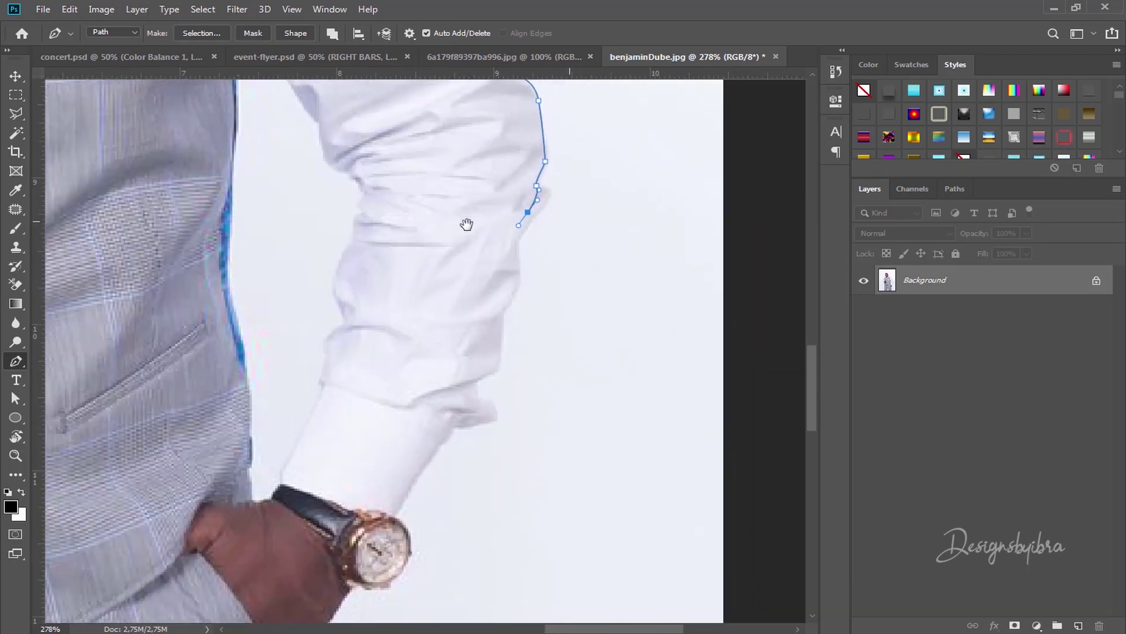
{"action": "left_click", "coordinate": [508, 307]}
{"action": "left_click_drag", "start_coordinate": [498, 363], "coordinate": [487, 176]}
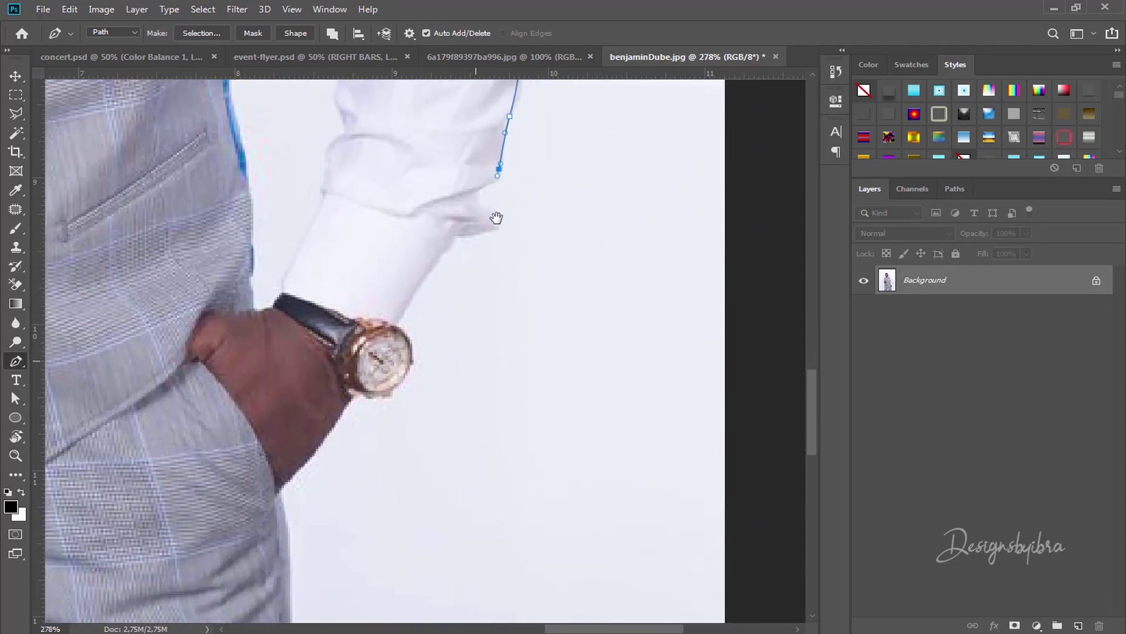
{"action": "left_click_drag", "start_coordinate": [494, 222], "coordinate": [452, 240]}
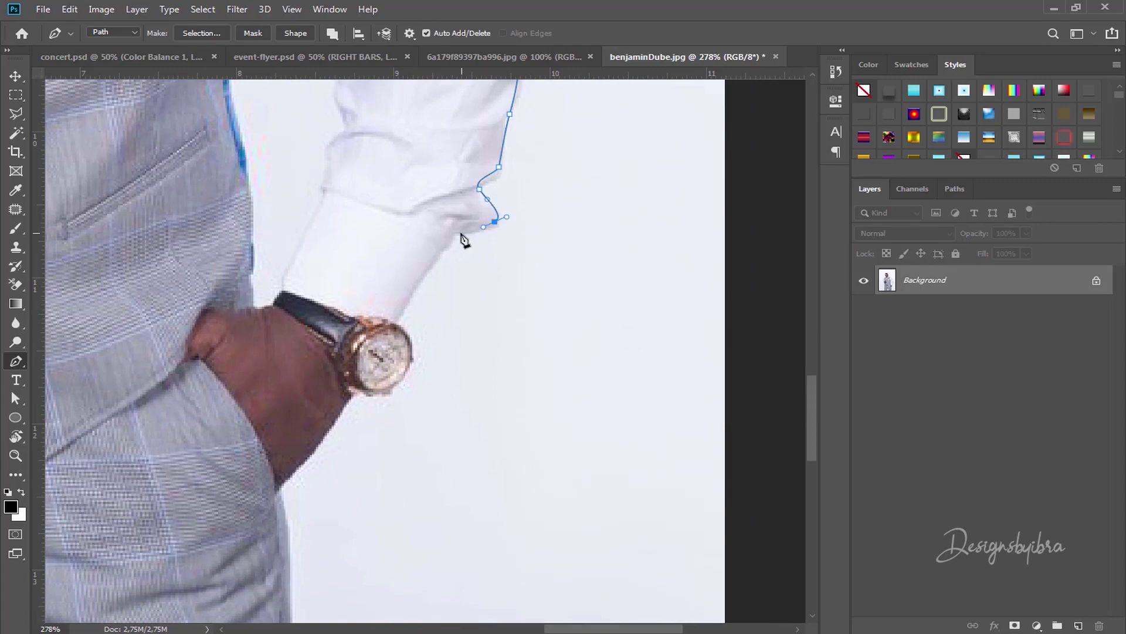
{"action": "left_click", "coordinate": [395, 322]}
{"action": "scroll", "coordinate": [372, 332], "scroll_direction": "up", "scroll_amount": 3}
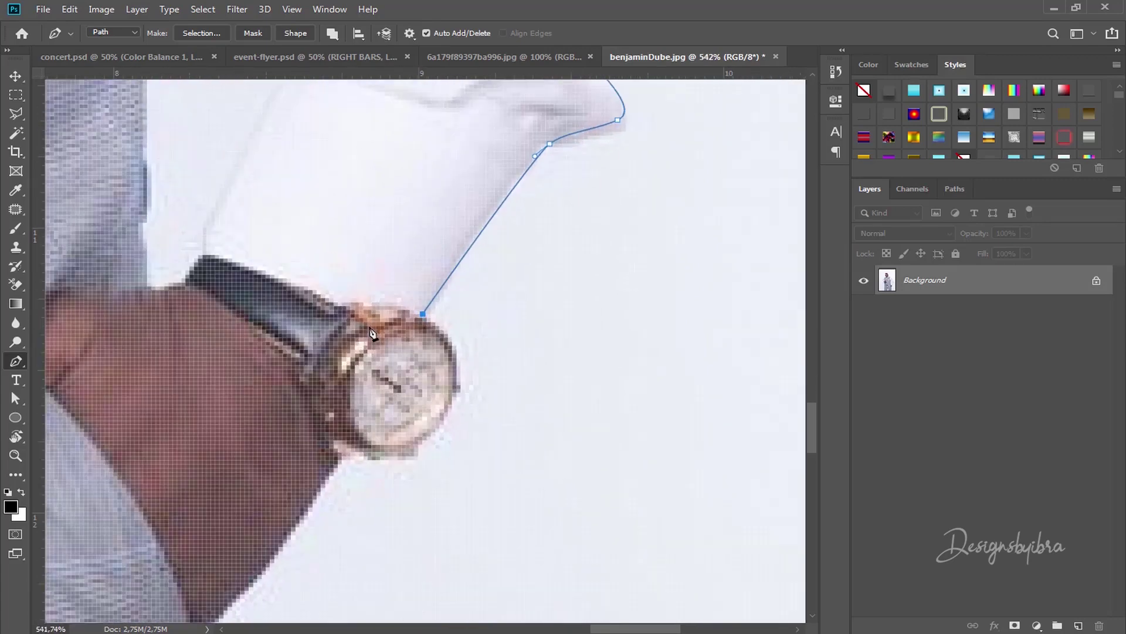
Trace the pen path around the watch case and down the outer edge of the hand to the trousers
{"action": "left_click_drag", "start_coordinate": [440, 338], "coordinate": [446, 351]}
{"action": "left_click_drag", "start_coordinate": [364, 336], "coordinate": [364, 179]}
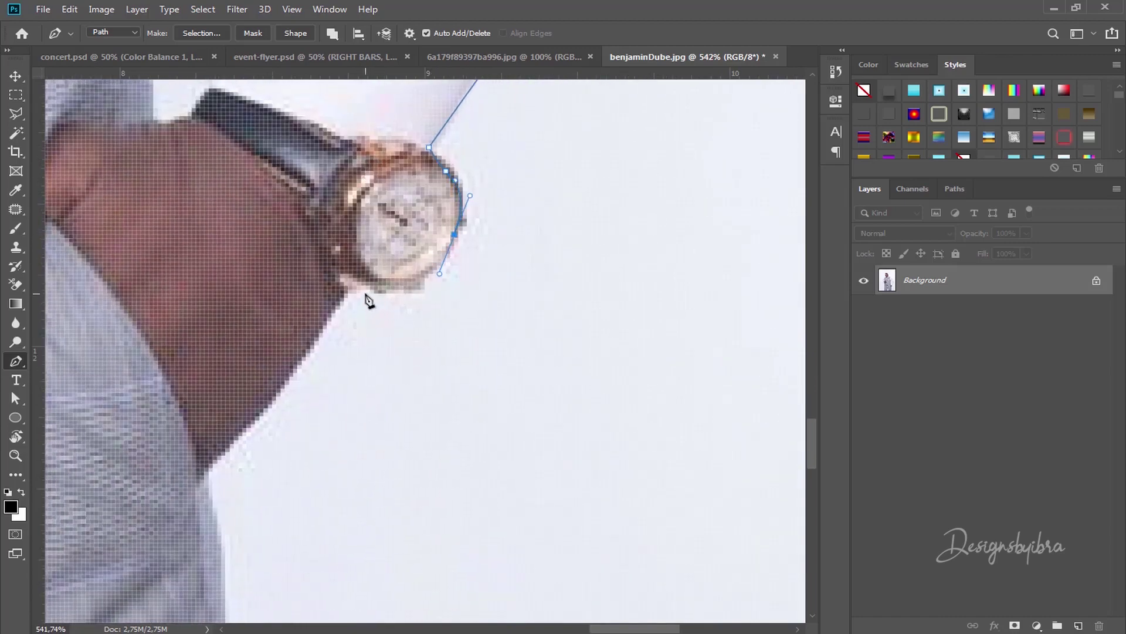
{"action": "left_click_drag", "start_coordinate": [344, 293], "coordinate": [266, 292]}
{"action": "left_click_drag", "start_coordinate": [383, 233], "coordinate": [559, 161]}
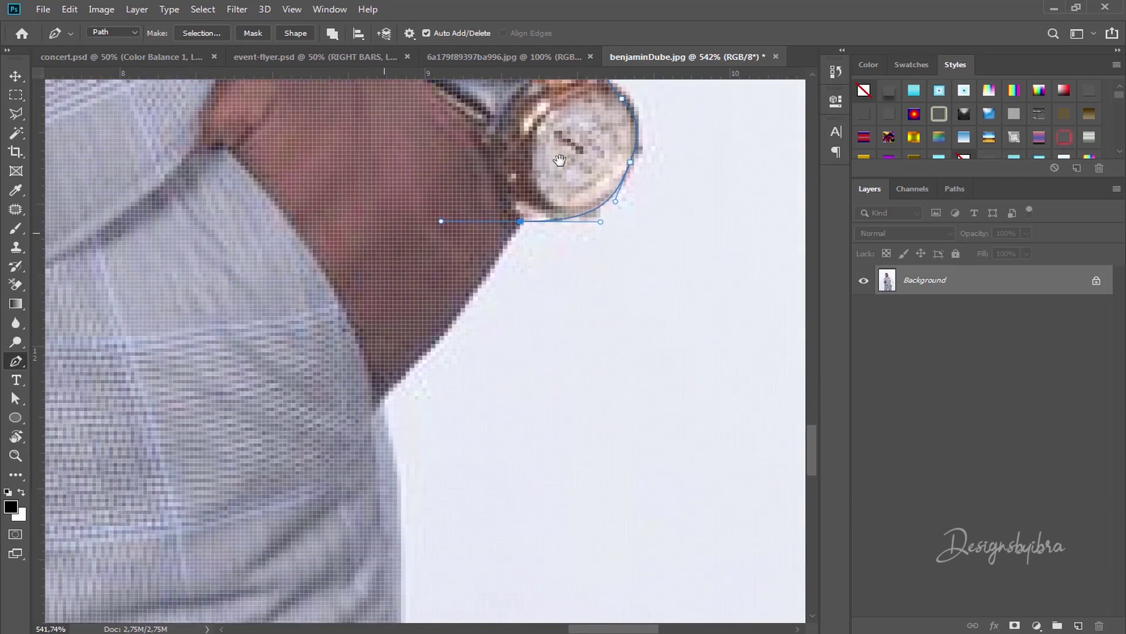
{"action": "left_click", "coordinate": [520, 223]}
{"action": "left_click_drag", "start_coordinate": [431, 340], "coordinate": [413, 365]}
Extend the pen path from the hand down the outer edge of the trouser leg to just below the thigh
{"action": "left_click_drag", "start_coordinate": [355, 389], "coordinate": [322, 126]}
{"action": "left_click_drag", "start_coordinate": [362, 254], "coordinate": [417, 224]}
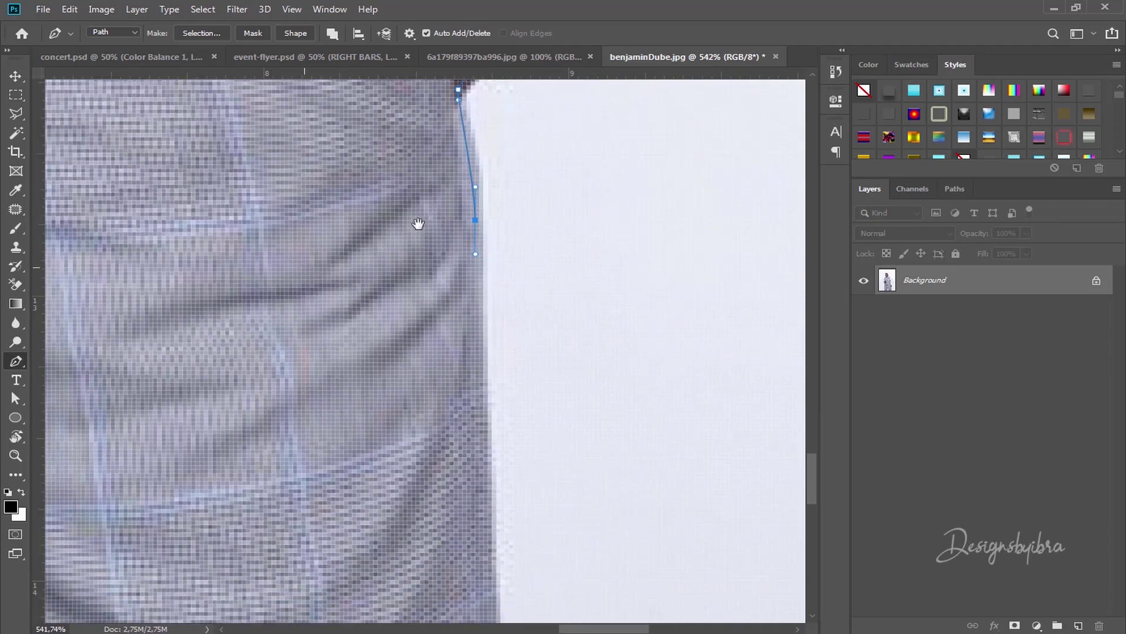
{"action": "left_click_drag", "start_coordinate": [483, 409], "coordinate": [405, 297]}
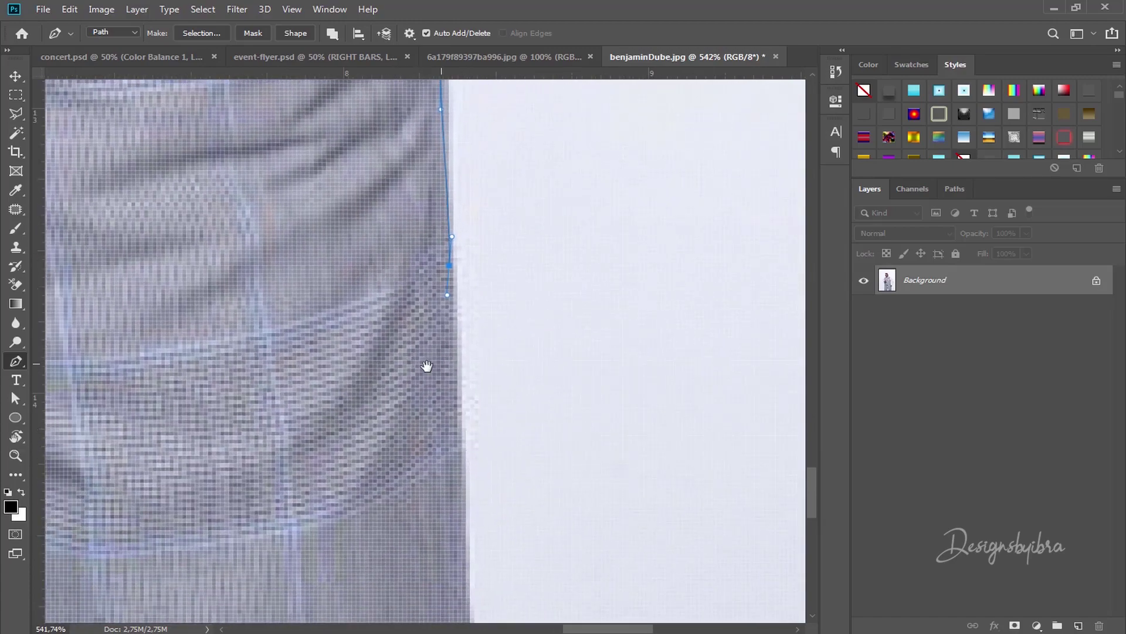
{"action": "left_click_drag", "start_coordinate": [428, 369], "coordinate": [410, 217]}
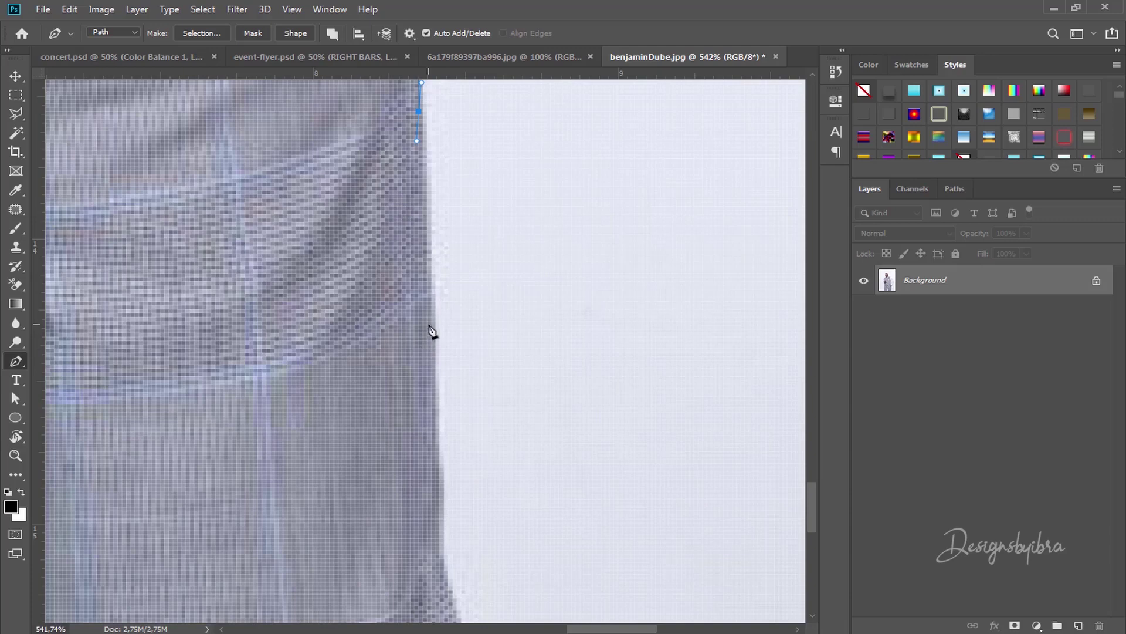
{"action": "left_click_drag", "start_coordinate": [427, 393], "coordinate": [445, 225]}
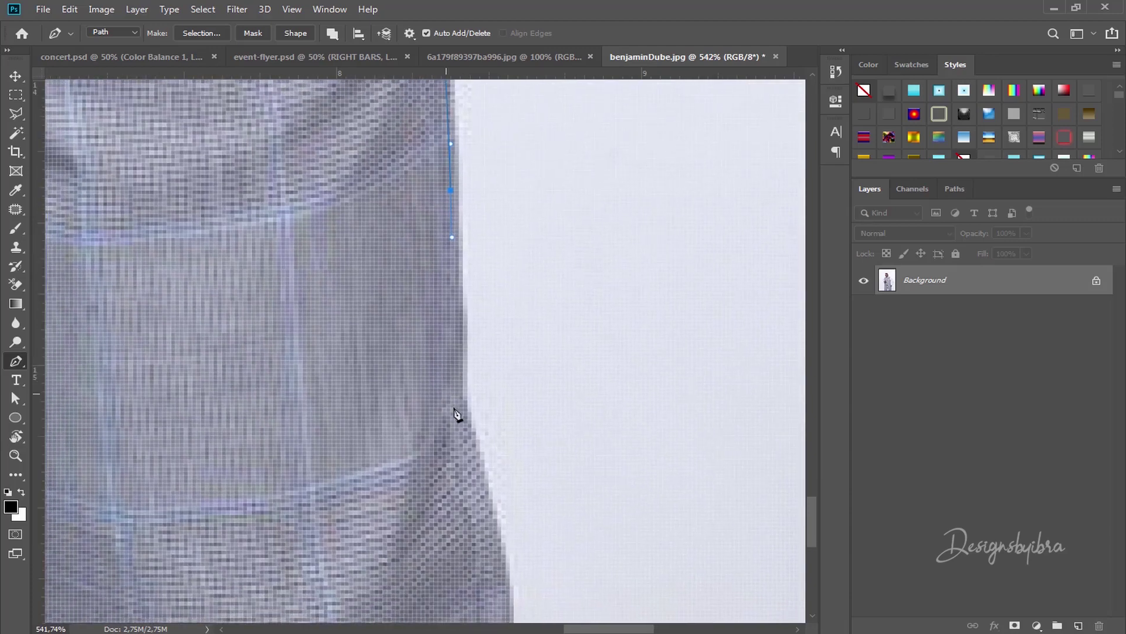
{"action": "left_click_drag", "start_coordinate": [467, 415], "coordinate": [488, 232]}
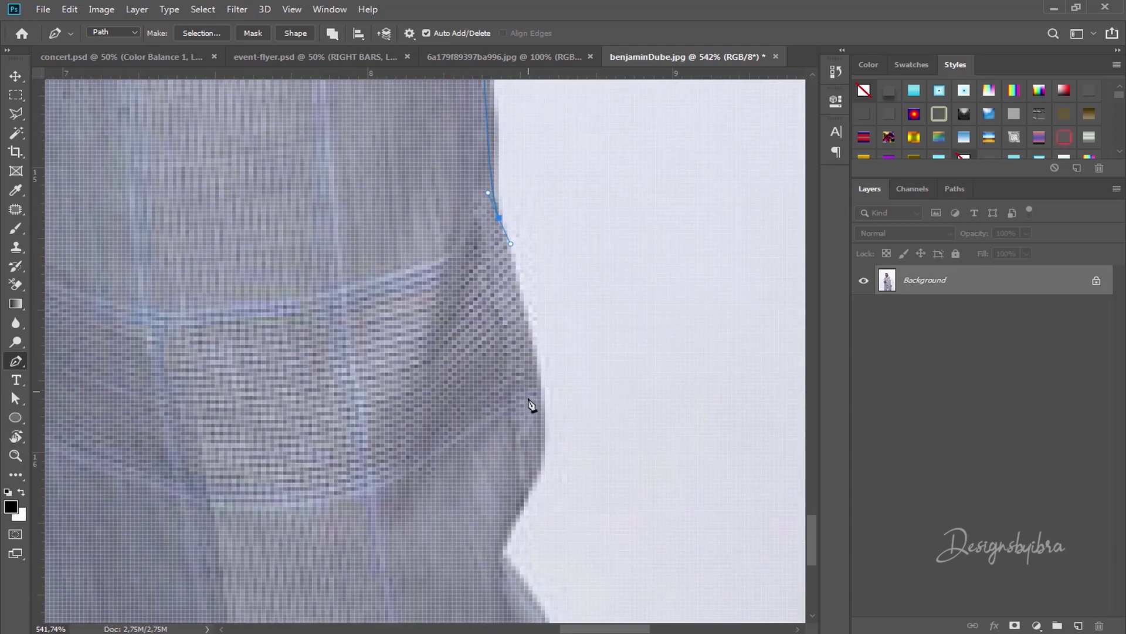
Carry the pen path around the fabric bulge and notch at the knee to the photo's lower edge
{"action": "left_click_drag", "start_coordinate": [529, 399], "coordinate": [531, 430]}
{"action": "left_click_drag", "start_coordinate": [518, 467], "coordinate": [632, 299]}
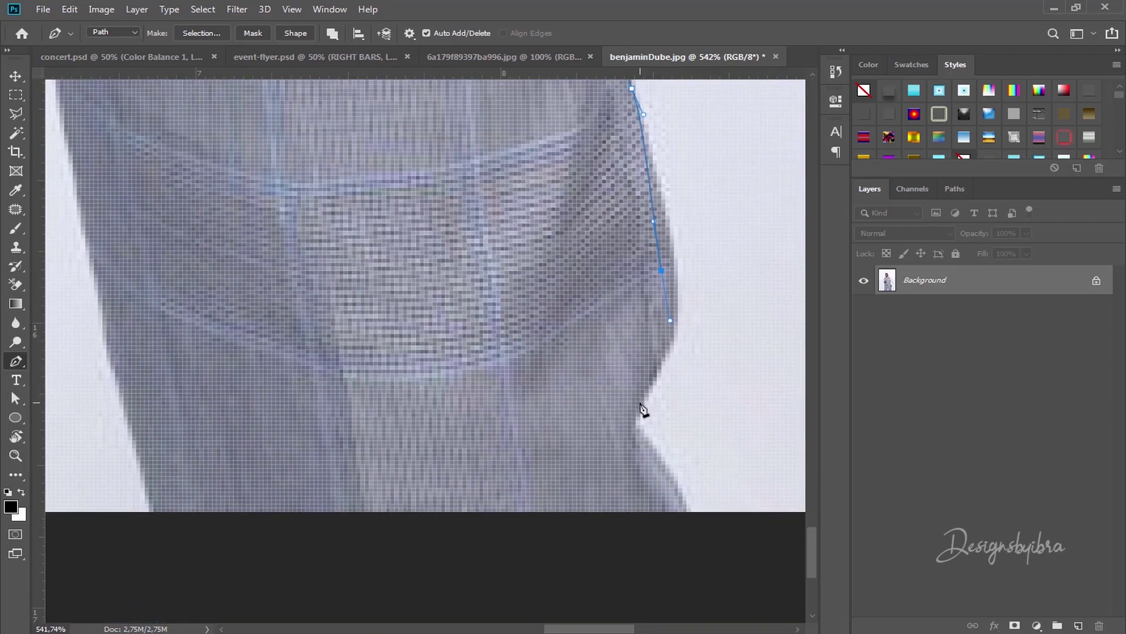
{"action": "left_click_drag", "start_coordinate": [632, 405], "coordinate": [637, 446]}
{"action": "left_click", "coordinate": [687, 512]}
Run the pen path along the photo's lower edge and up the inner edge of the same leg to the crotch point
{"action": "left_click_drag", "start_coordinate": [211, 347], "coordinate": [619, 485]}
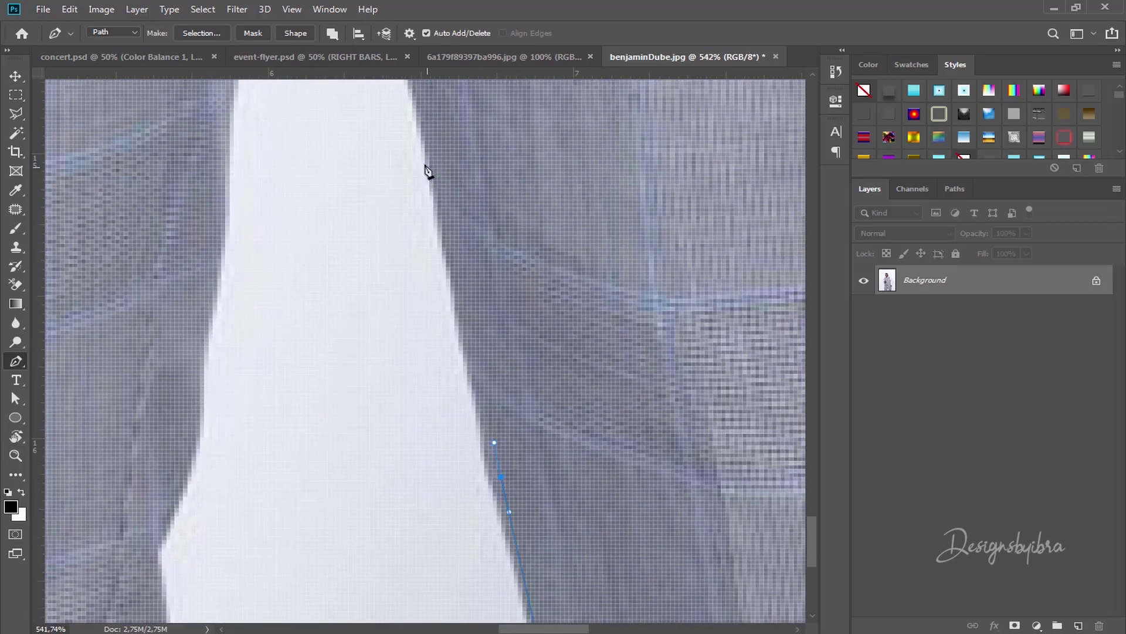
{"action": "left_click_drag", "start_coordinate": [429, 144], "coordinate": [431, 129]}
{"action": "scroll", "coordinate": [503, 195], "scroll_direction": "up", "scroll_amount": 5}
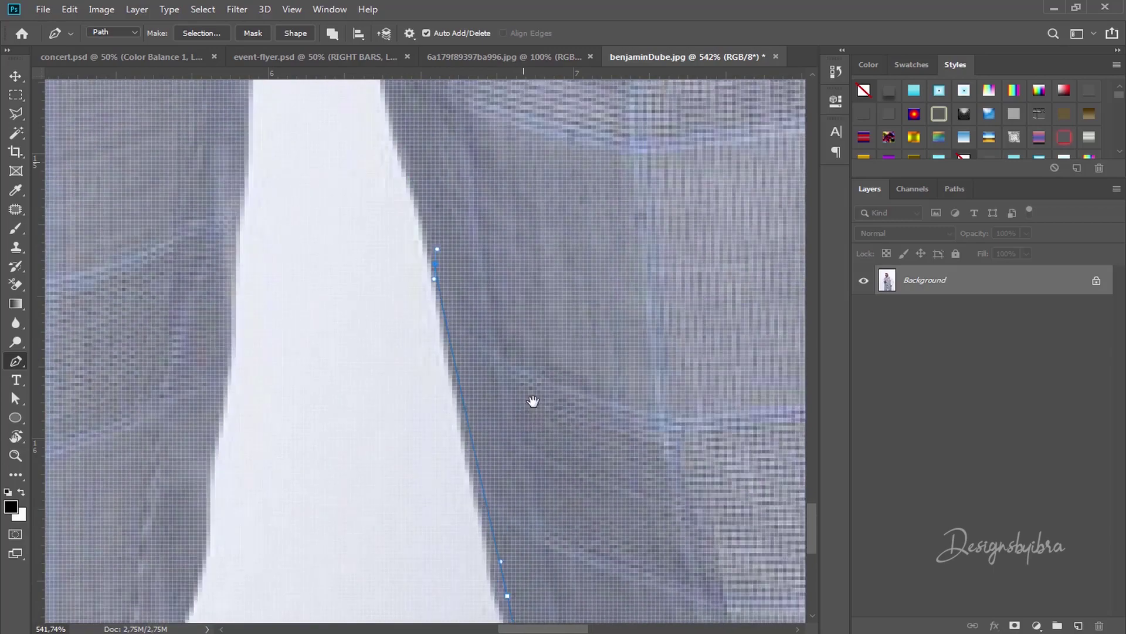
{"action": "left_click", "coordinate": [390, 188]}
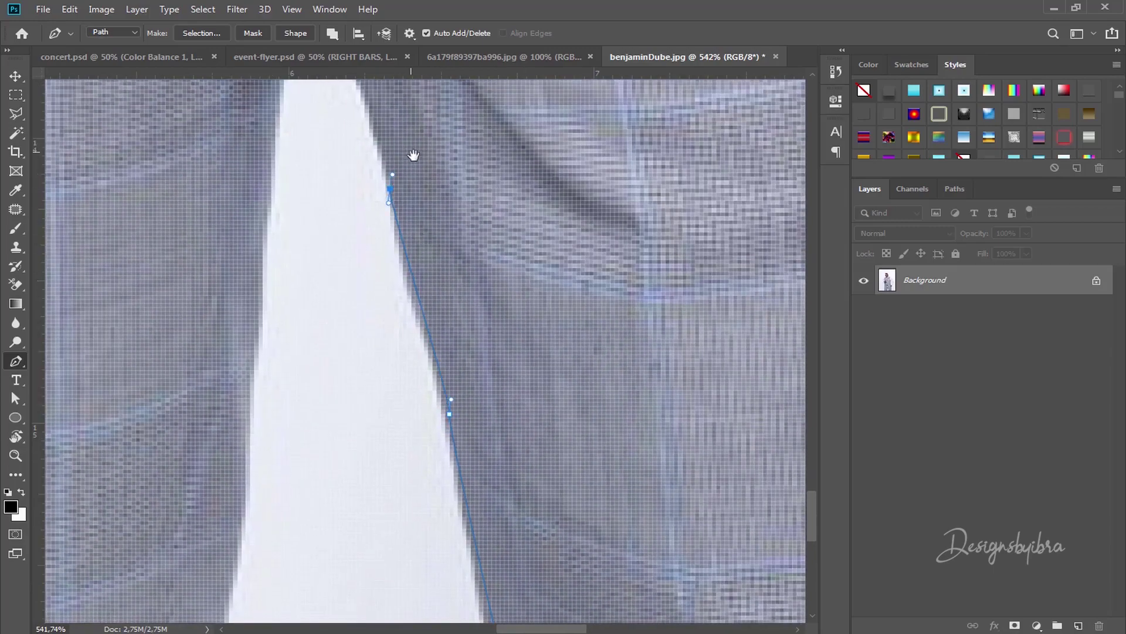
{"action": "left_click_drag", "start_coordinate": [413, 154], "coordinate": [525, 495]}
{"action": "left_click", "coordinate": [431, 304]}
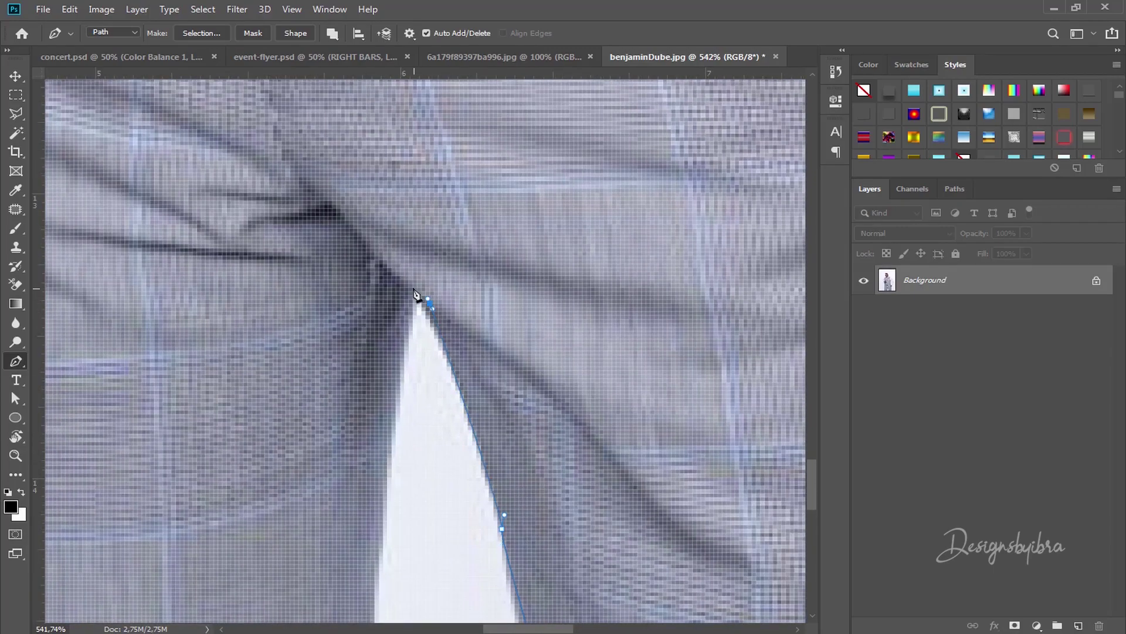
{"action": "left_click", "coordinate": [415, 289]}
Trace the pen path down the inner edge of the opposite trouser leg and around its notch near the photo's lower edge
{"action": "left_click_drag", "start_coordinate": [420, 307], "coordinate": [501, 119]}
{"action": "left_click", "coordinate": [473, 251]}
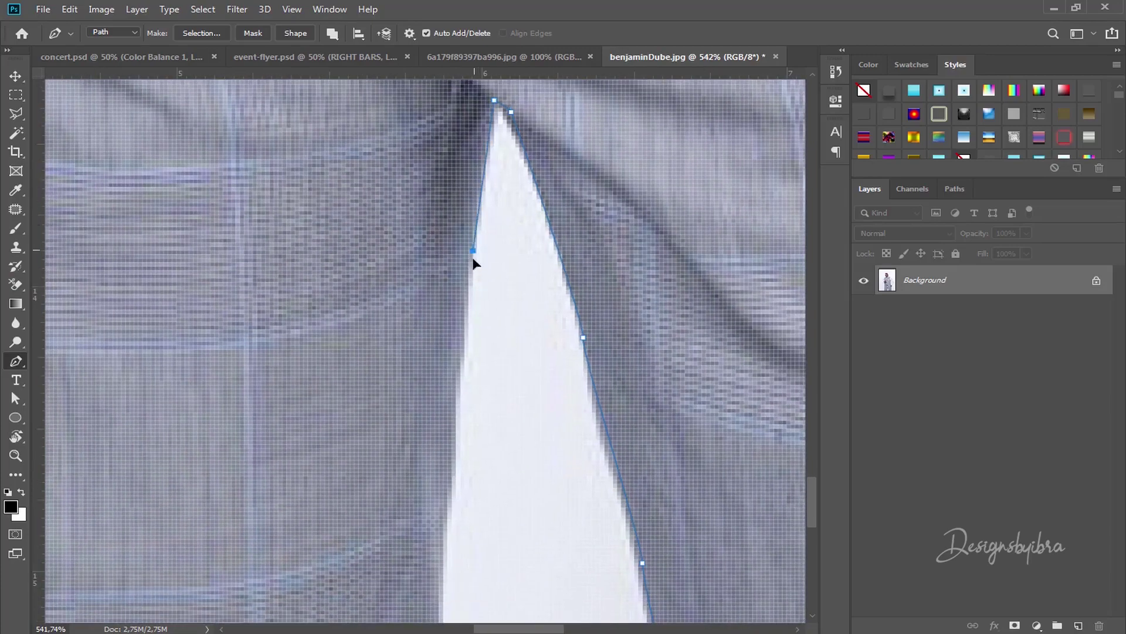
{"action": "left_click_drag", "start_coordinate": [452, 293], "coordinate": [503, 55]}
{"action": "left_click_drag", "start_coordinate": [484, 306], "coordinate": [487, 341]}
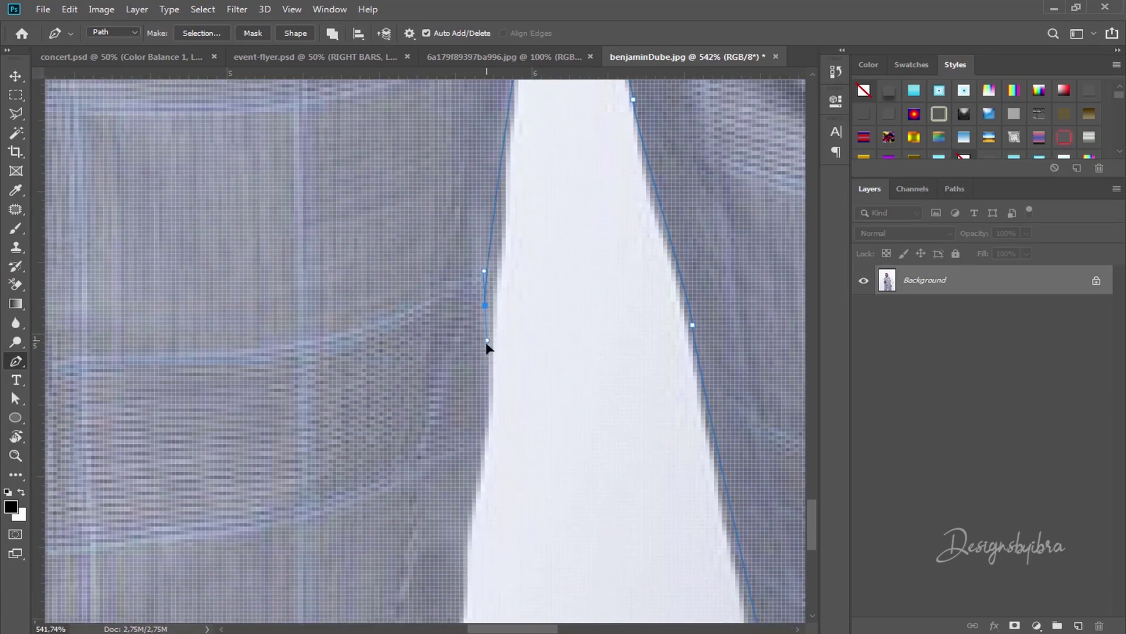
{"action": "left_click", "coordinate": [473, 473]}
{"action": "left_click_drag", "start_coordinate": [481, 424], "coordinate": [529, 368]}
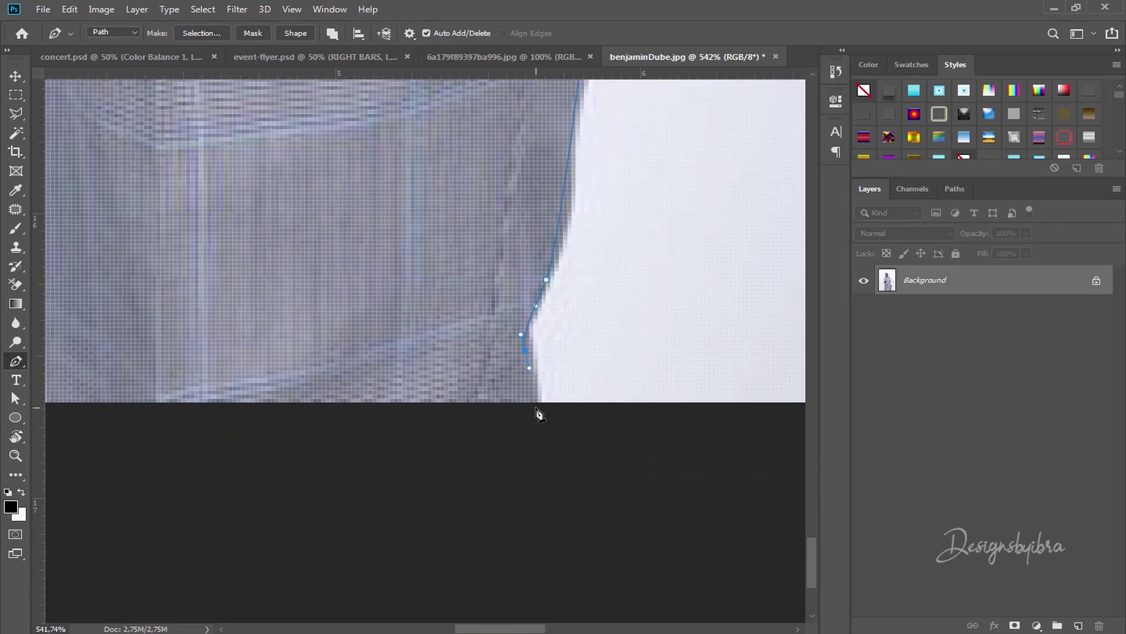
Carry the pen path across the base of the opposite leg and up its outer edge to just below the hip
{"action": "left_click_drag", "start_coordinate": [450, 334], "coordinate": [722, 430]}
{"action": "left_click_drag", "start_coordinate": [388, 259], "coordinate": [573, 309]}
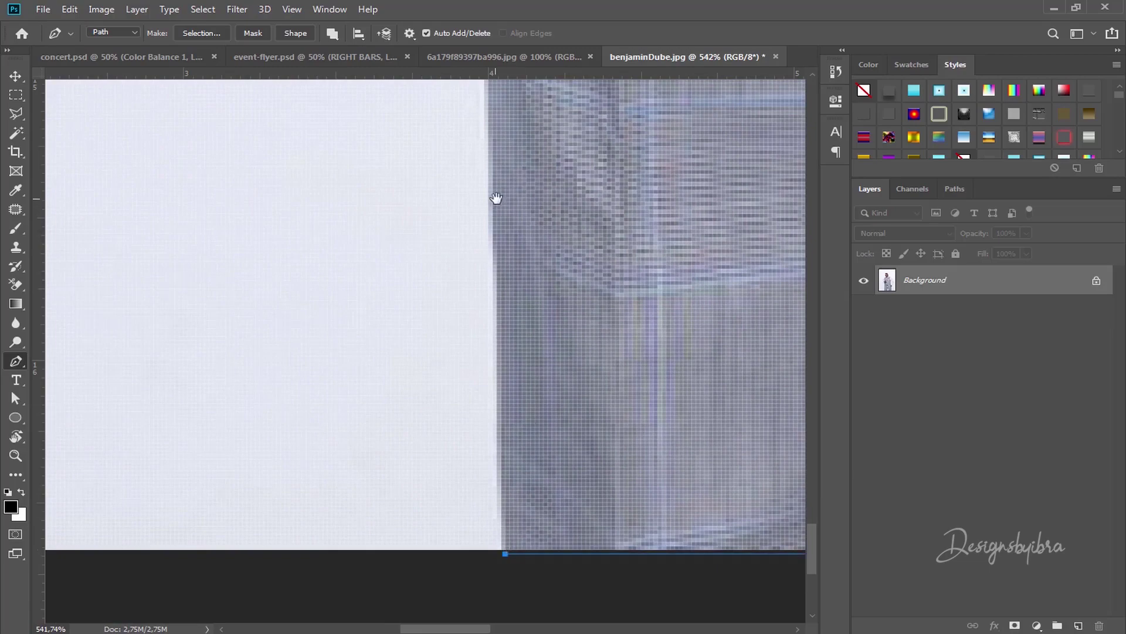
{"action": "left_click_drag", "start_coordinate": [495, 196], "coordinate": [440, 402]}
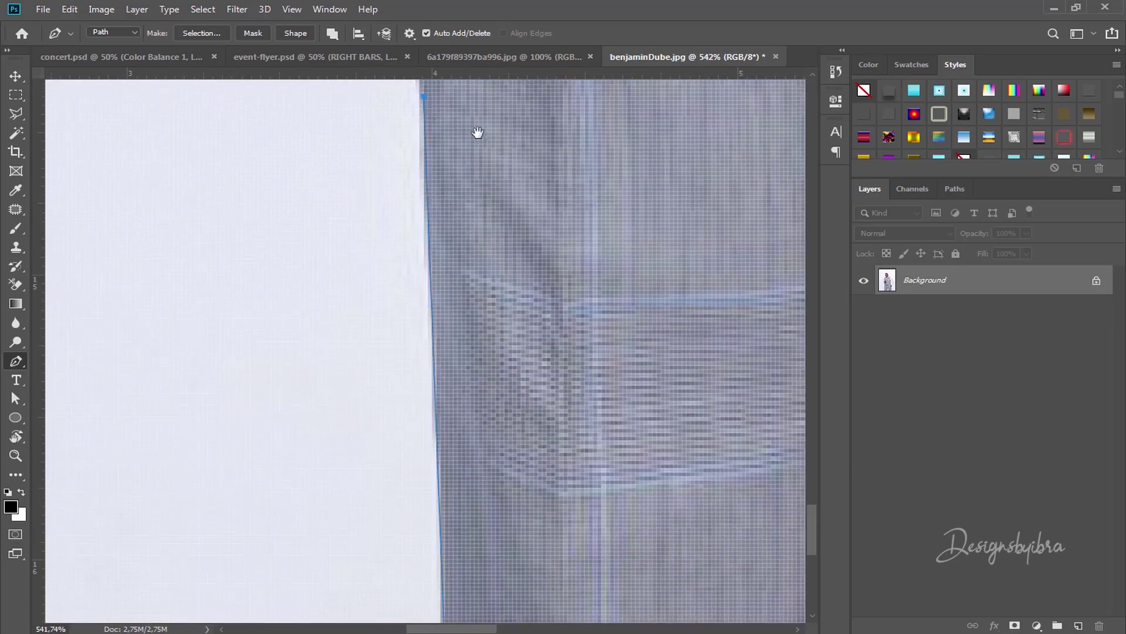
{"action": "left_click_drag", "start_coordinate": [478, 130], "coordinate": [462, 608]}
{"action": "scroll", "coordinate": [459, 302], "scroll_direction": "down", "scroll_amount": 5}
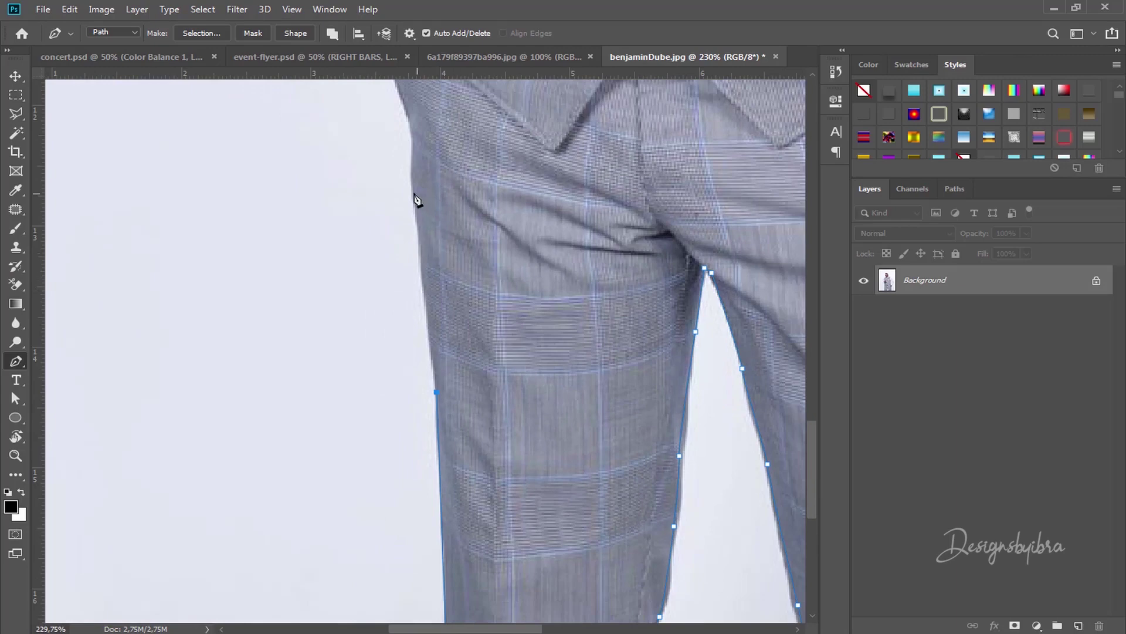
{"action": "left_click_drag", "start_coordinate": [419, 164], "coordinate": [465, 406]}
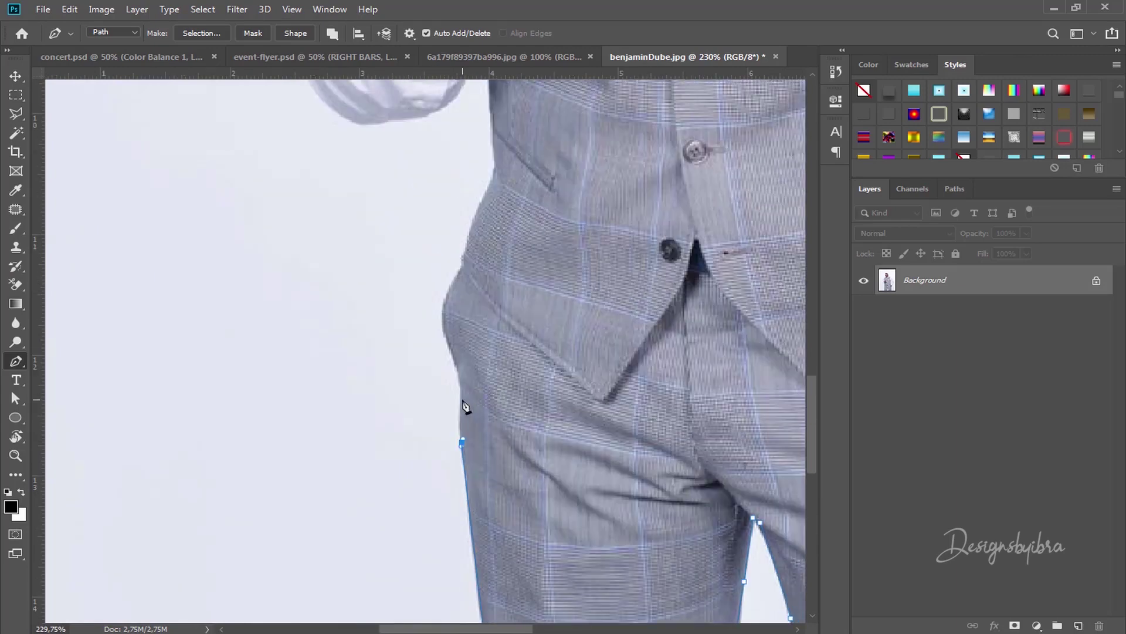
Trace the pen path around the hip bulge and up the flared lower edge of the vest to the waist
{"action": "scroll", "coordinate": [470, 393], "scroll_direction": "up", "scroll_amount": 5}
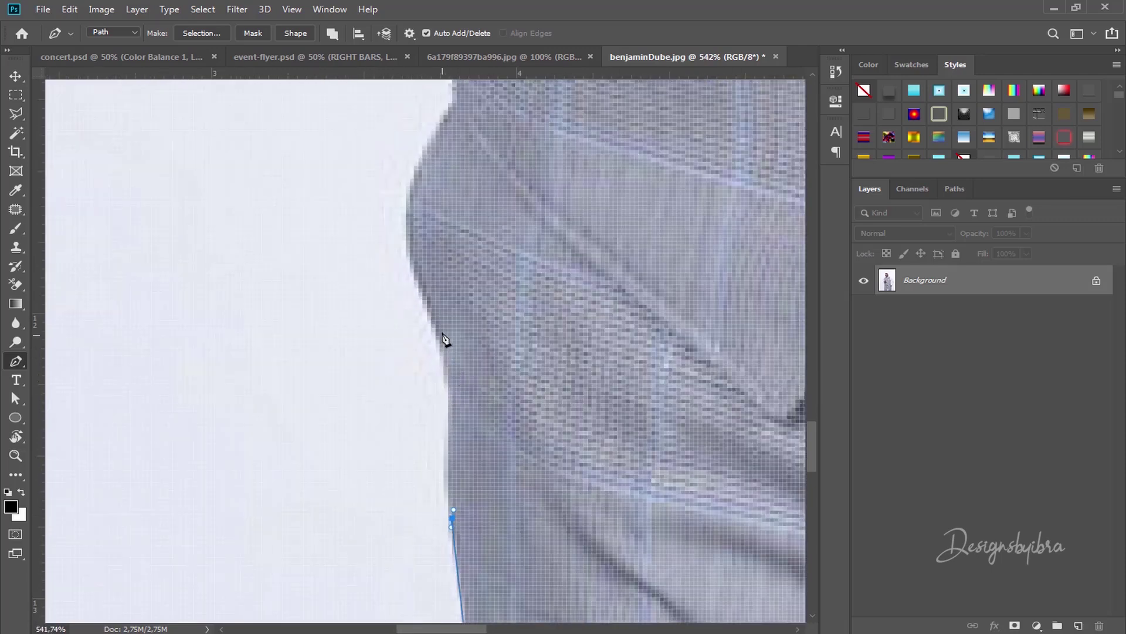
{"action": "left_click_drag", "start_coordinate": [444, 332], "coordinate": [437, 323]}
{"action": "left_click_drag", "start_coordinate": [435, 151], "coordinate": [338, 444]}
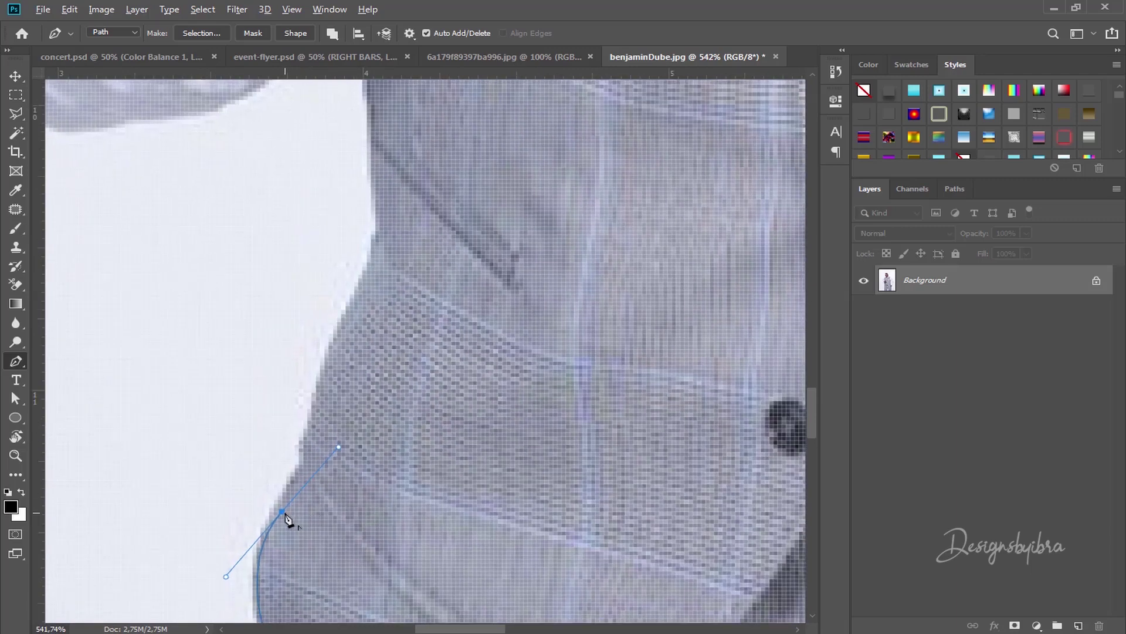
{"action": "left_click", "coordinate": [299, 464]}
{"action": "left_click_drag", "start_coordinate": [333, 354], "coordinate": [334, 352]}
{"action": "left_click_drag", "start_coordinate": [371, 263], "coordinate": [378, 246]}
Extend the pen path up the side of the vest and across the narrow gap to the shirt cuff
{"action": "left_click_drag", "start_coordinate": [400, 327], "coordinate": [409, 596]}
{"action": "left_click", "coordinate": [389, 499]}
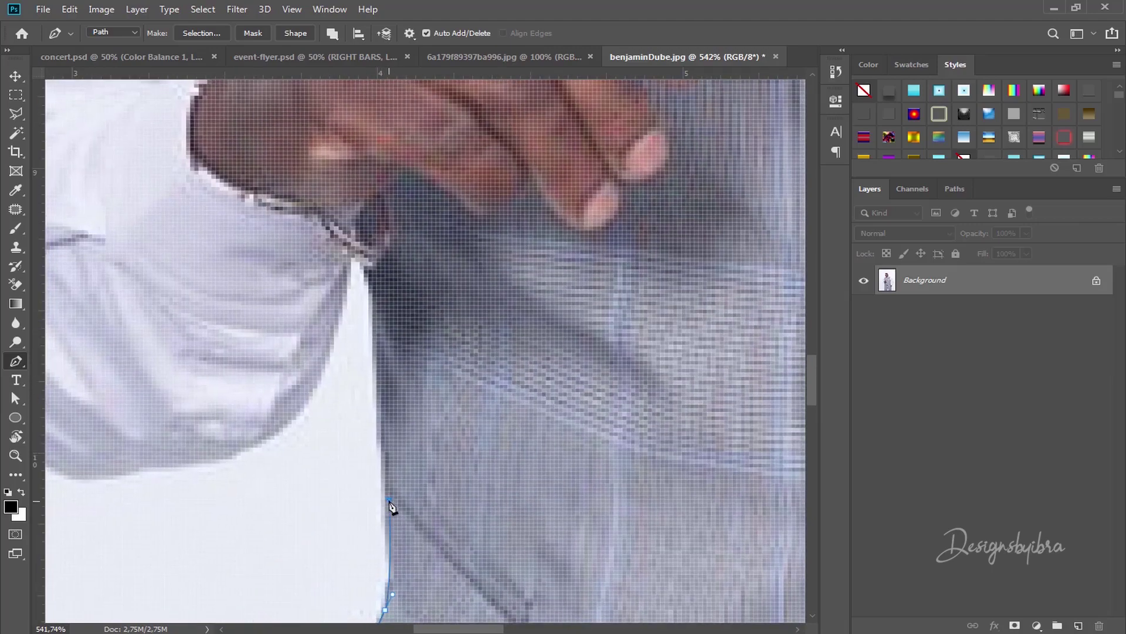
{"action": "left_click", "coordinate": [367, 271]}
{"action": "left_click", "coordinate": [347, 257]}
Trace the pen path from the cuff down and around the underside of the bent white sleeve
{"action": "left_click_drag", "start_coordinate": [347, 256], "coordinate": [515, 244]}
{"action": "left_click_drag", "start_coordinate": [490, 339], "coordinate": [484, 375]}
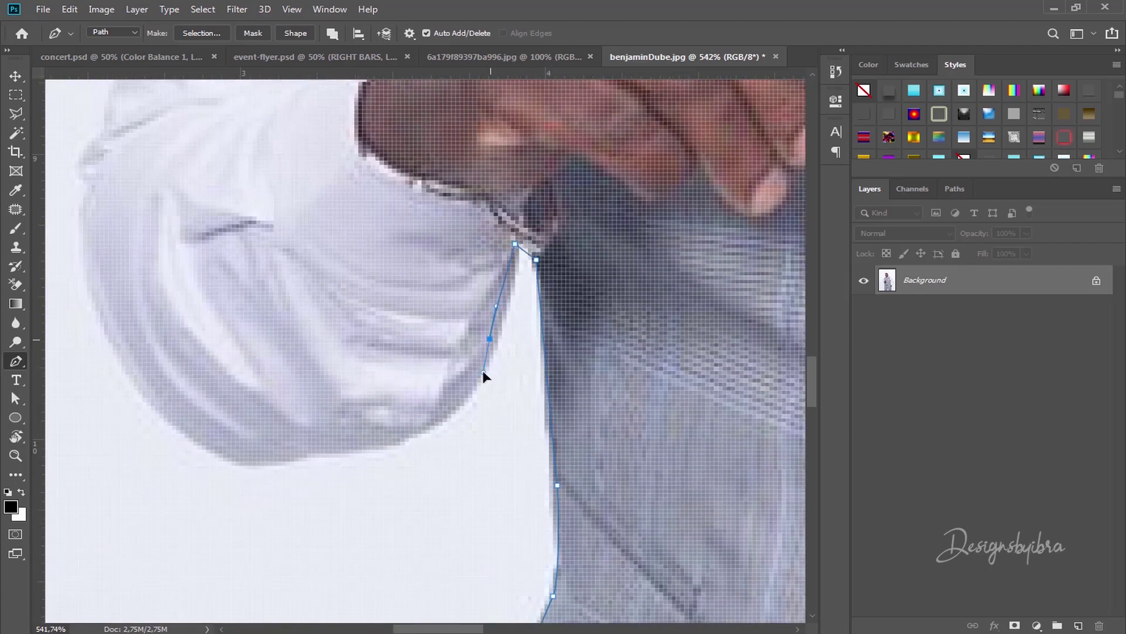
{"action": "left_click_drag", "start_coordinate": [401, 437], "coordinate": [379, 448]}
{"action": "left_click_drag", "start_coordinate": [376, 407], "coordinate": [570, 394]}
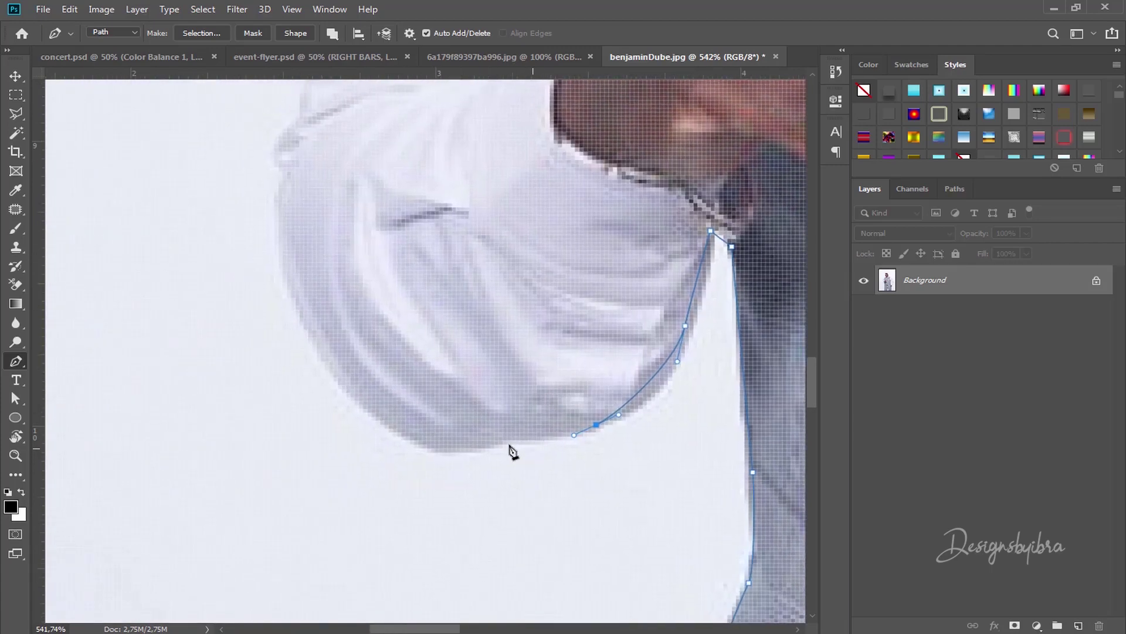
{"action": "left_click_drag", "start_coordinate": [489, 440], "coordinate": [453, 461]}
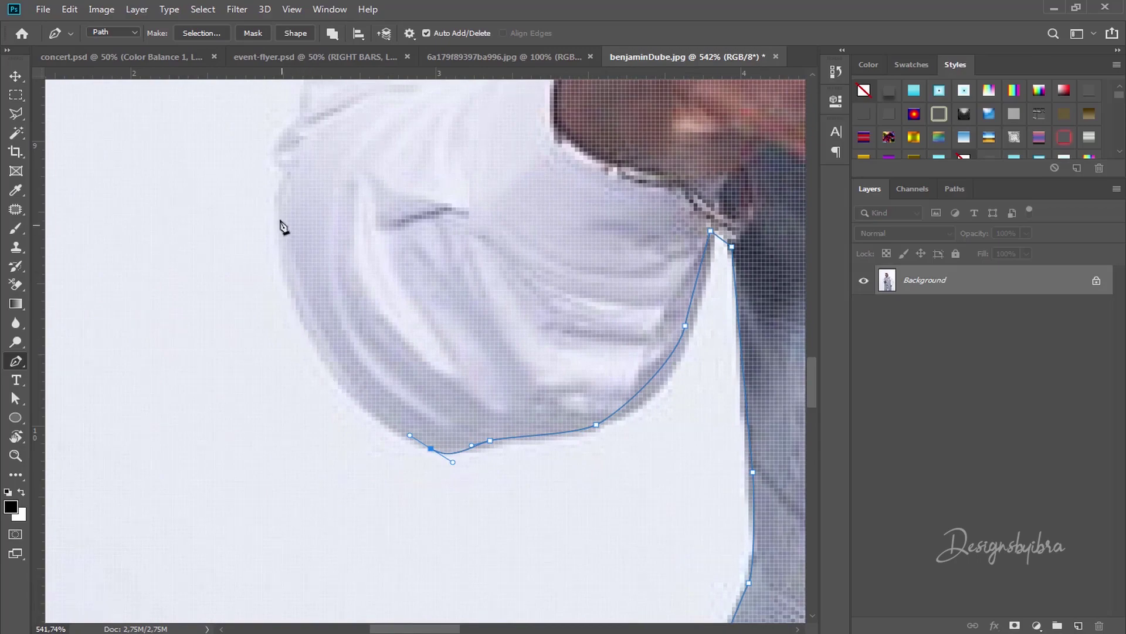
Carry the pen path up the outside of the elbow and over the sleeve folds to the upper arm
{"action": "left_click_drag", "start_coordinate": [278, 215], "coordinate": [270, 336]}
{"action": "left_click_drag", "start_coordinate": [350, 395], "coordinate": [377, 456]}
{"action": "left_click", "coordinate": [351, 553]}
{"action": "left_click", "coordinate": [385, 412]}
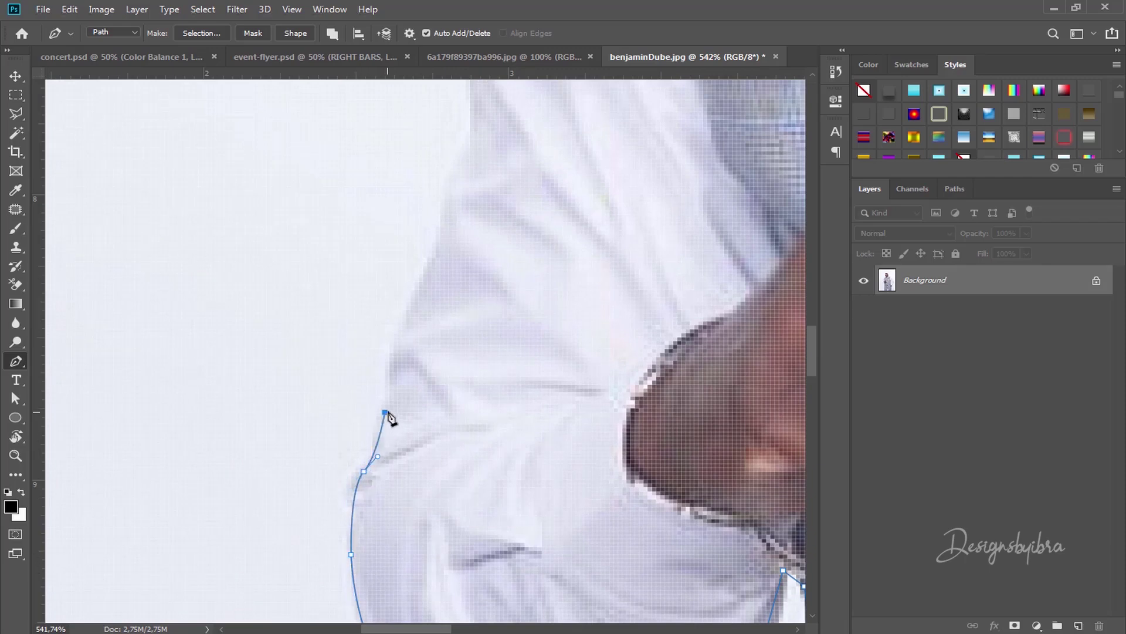
{"action": "left_click_drag", "start_coordinate": [393, 348], "coordinate": [405, 323]}
{"action": "left_click_drag", "start_coordinate": [435, 254], "coordinate": [444, 239]}
Trace the pen path up the outer edge of the upper sleeve to the shoulder curve
{"action": "left_click_drag", "start_coordinate": [463, 324], "coordinate": [378, 539]}
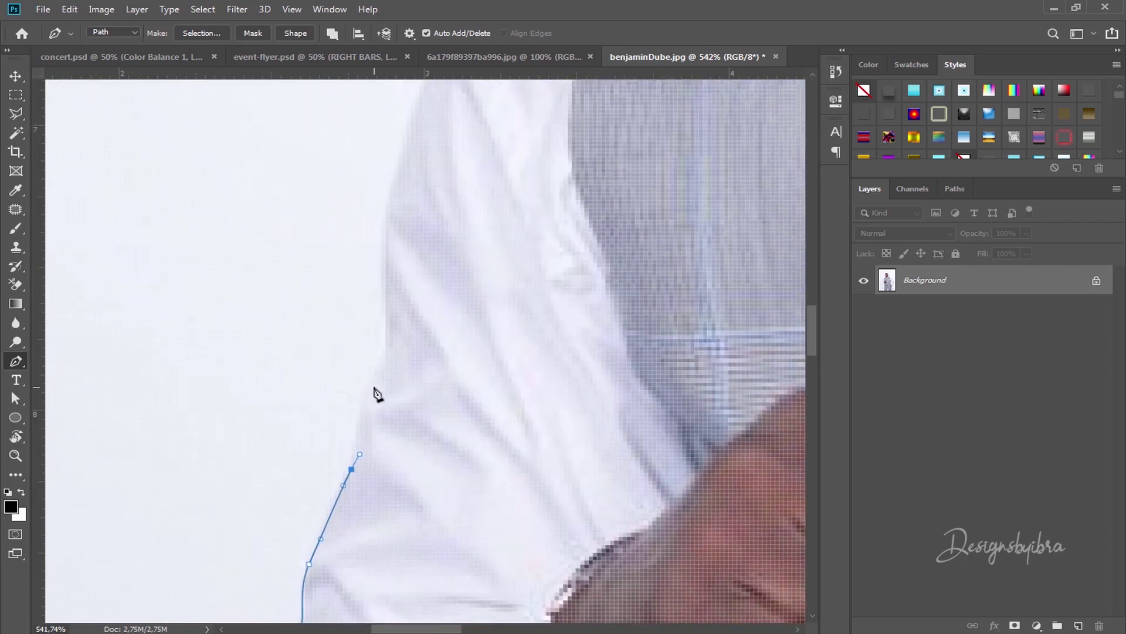
{"action": "left_click_drag", "start_coordinate": [372, 386], "coordinate": [392, 368]}
{"action": "left_click_drag", "start_coordinate": [390, 311], "coordinate": [360, 452]}
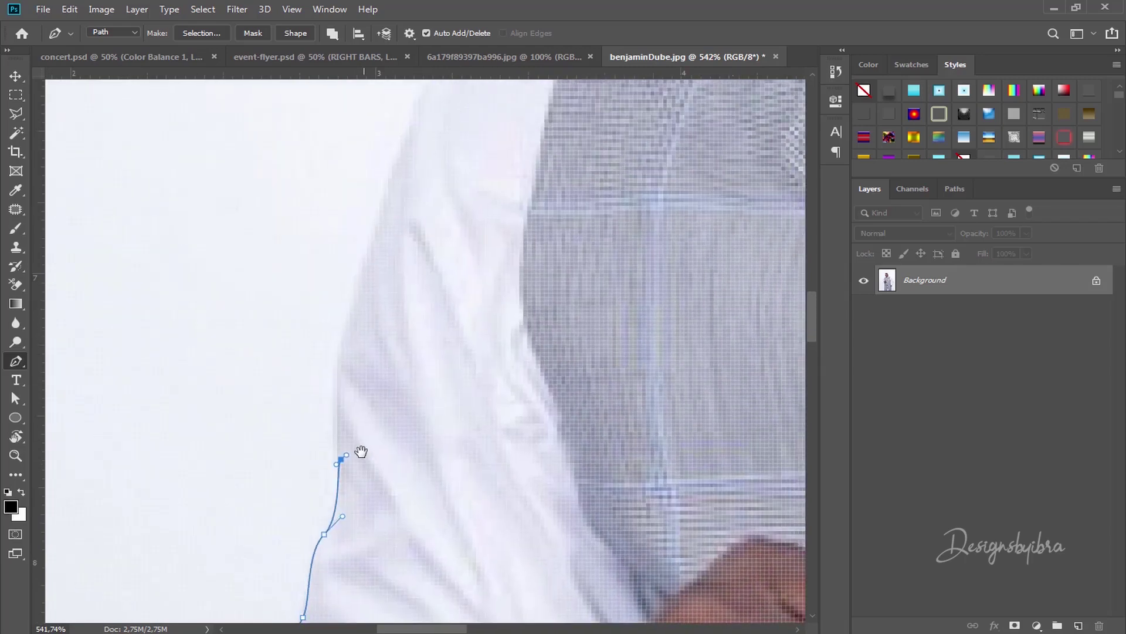
{"action": "left_click_drag", "start_coordinate": [372, 247], "coordinate": [327, 578]}
{"action": "left_click_drag", "start_coordinate": [360, 427], "coordinate": [389, 405]}
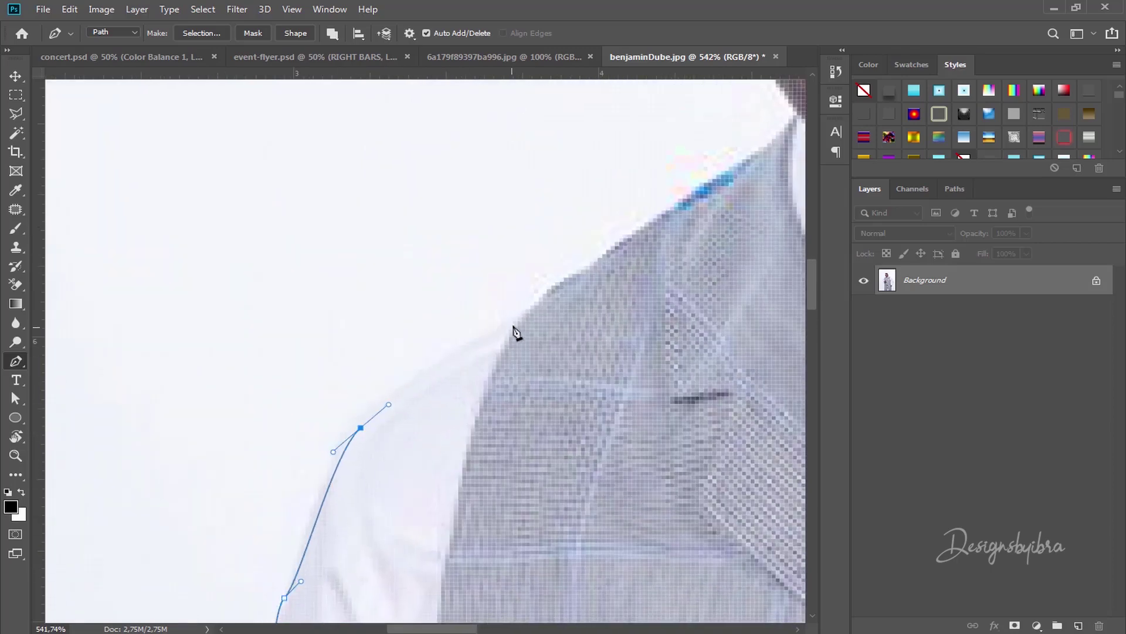
Run the pen path along the vest's shoulder edge to the neck and up the jaw to a corner point at the earlobe
{"action": "left_click_drag", "start_coordinate": [521, 321], "coordinate": [262, 472]}
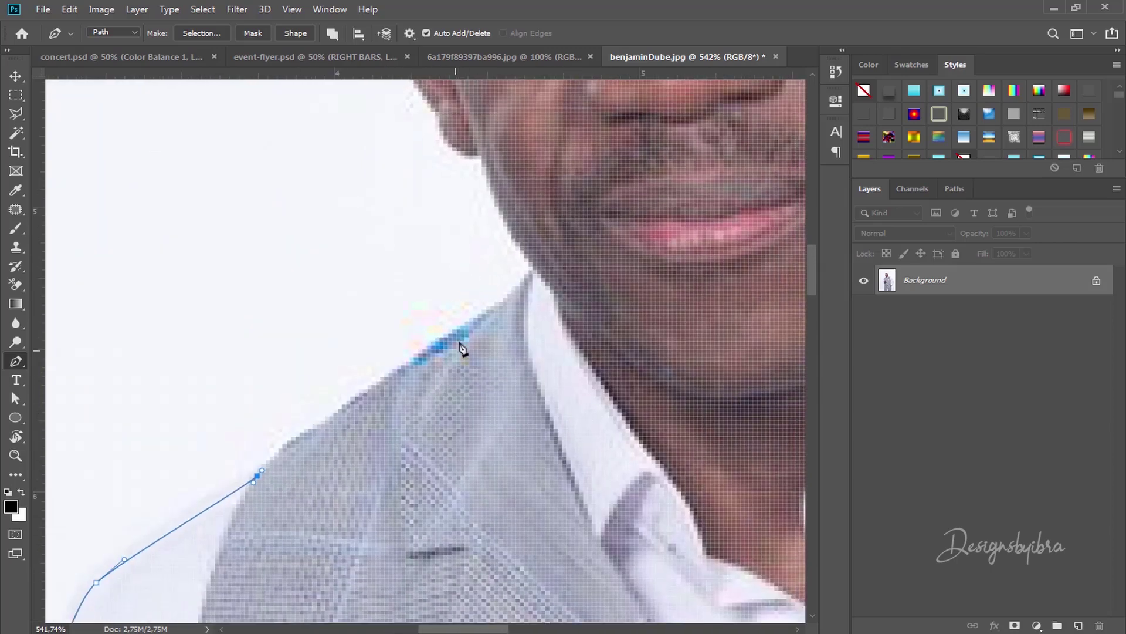
{"action": "left_click", "coordinate": [490, 305]}
{"action": "left_click", "coordinate": [531, 276]}
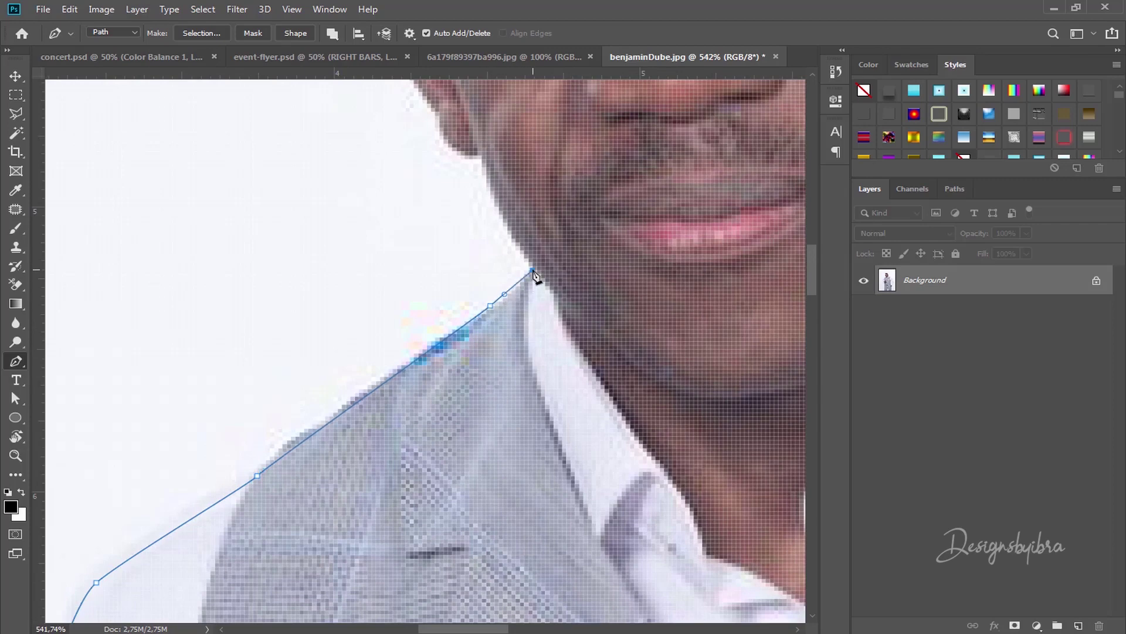
{"action": "left_click_drag", "start_coordinate": [535, 277], "coordinate": [496, 590]}
{"action": "left_click_drag", "start_coordinate": [495, 549], "coordinate": [427, 400]}
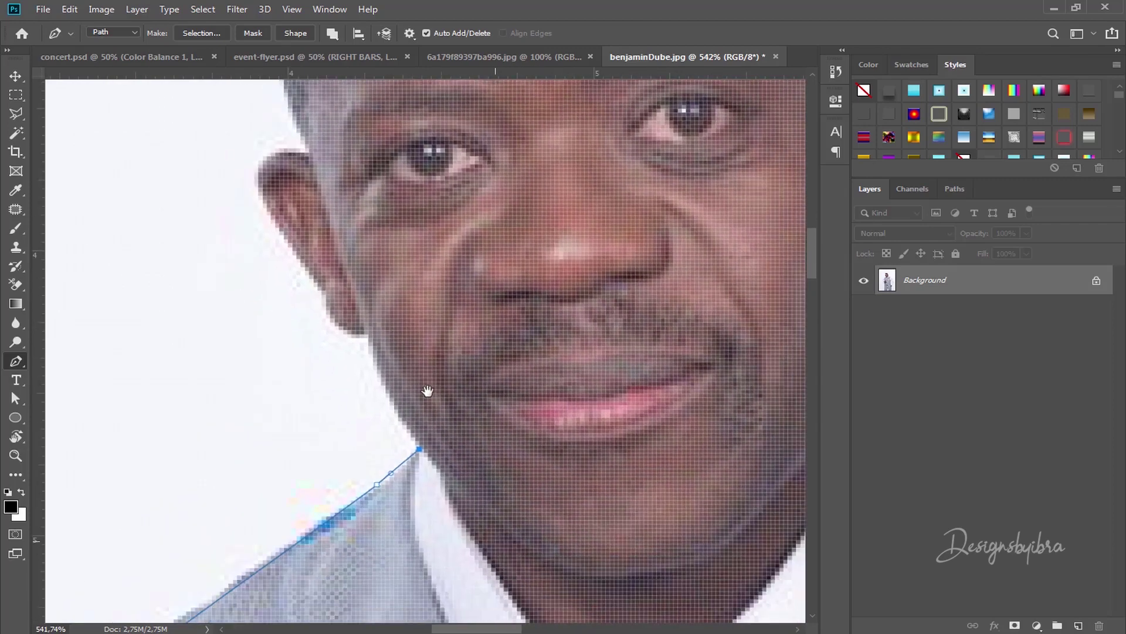
{"action": "left_click_drag", "start_coordinate": [368, 335], "coordinate": [361, 302]}
{"action": "scroll", "coordinate": [397, 352], "scroll_direction": "up", "scroll_amount": 4}
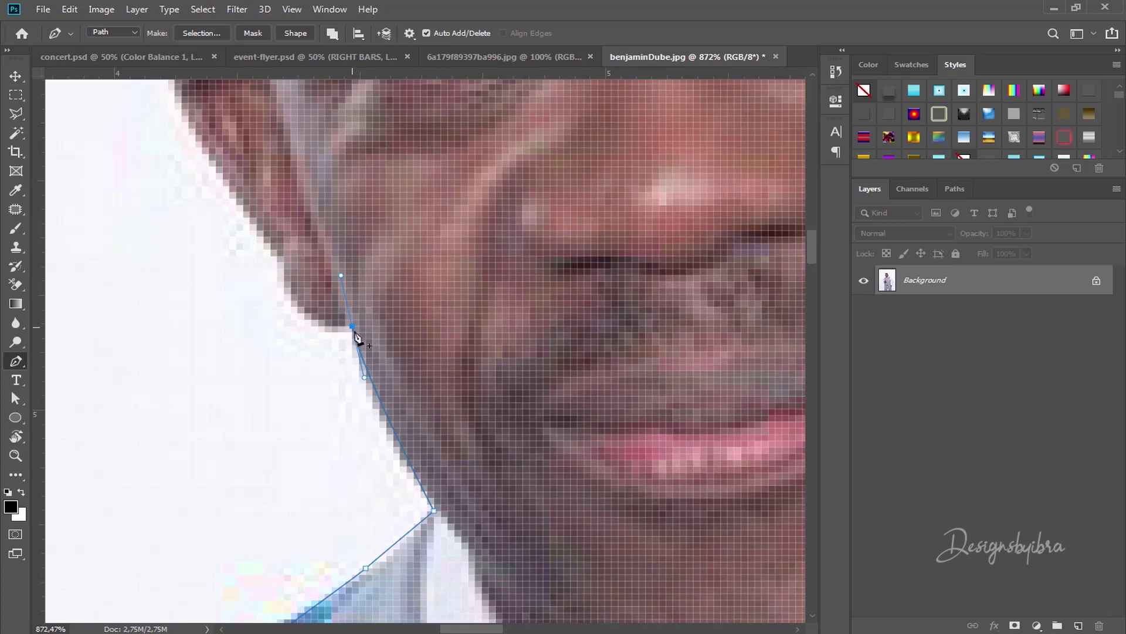
{"action": "left_click", "coordinate": [353, 327]}
Trace the pen path around the earlobe and the outer ear to where the ear meets the hairline
{"action": "left_click_drag", "start_coordinate": [467, 413], "coordinate": [433, 467]}
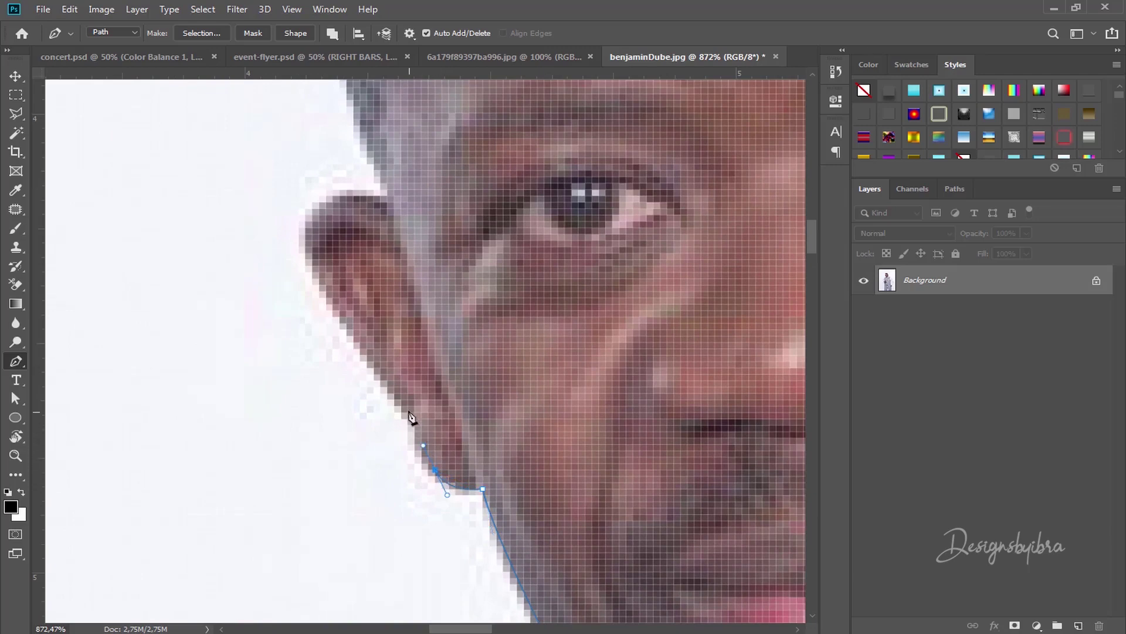
{"action": "left_click_drag", "start_coordinate": [408, 399], "coordinate": [393, 389]}
{"action": "left_click_drag", "start_coordinate": [314, 246], "coordinate": [362, 194]}
{"action": "left_click", "coordinate": [387, 196]}
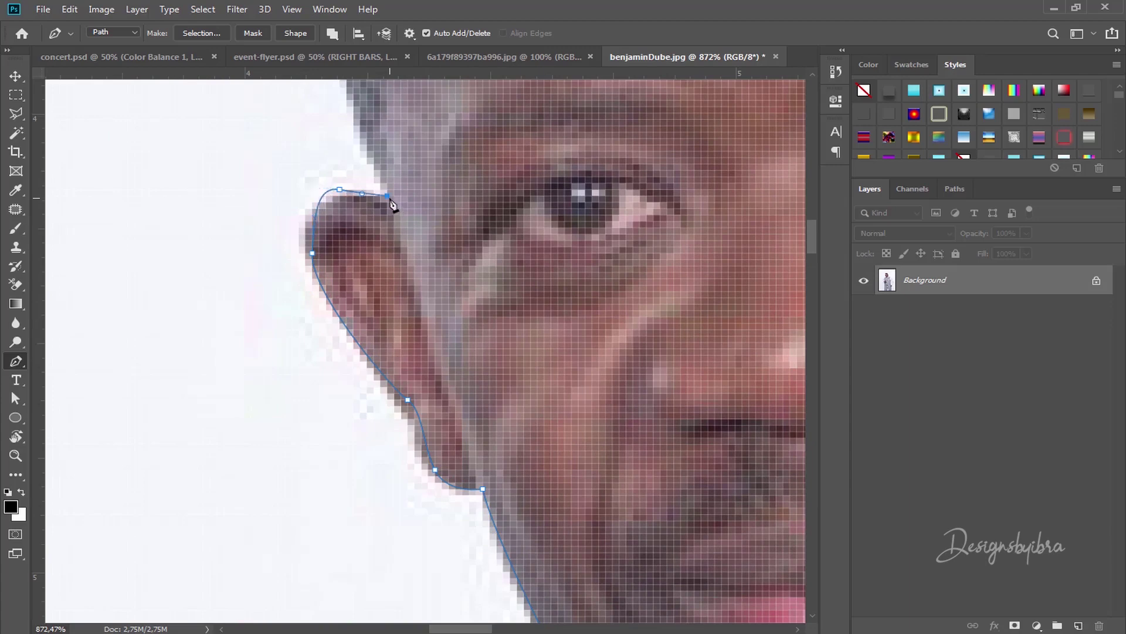
Run the pen path from the top of the ear up the side of the hair and close the outline at its starting point
{"action": "left_click_drag", "start_coordinate": [441, 418], "coordinate": [440, 534]}
{"action": "left_click_drag", "start_coordinate": [395, 290], "coordinate": [415, 520]}
{"action": "left_click", "coordinate": [365, 402]}
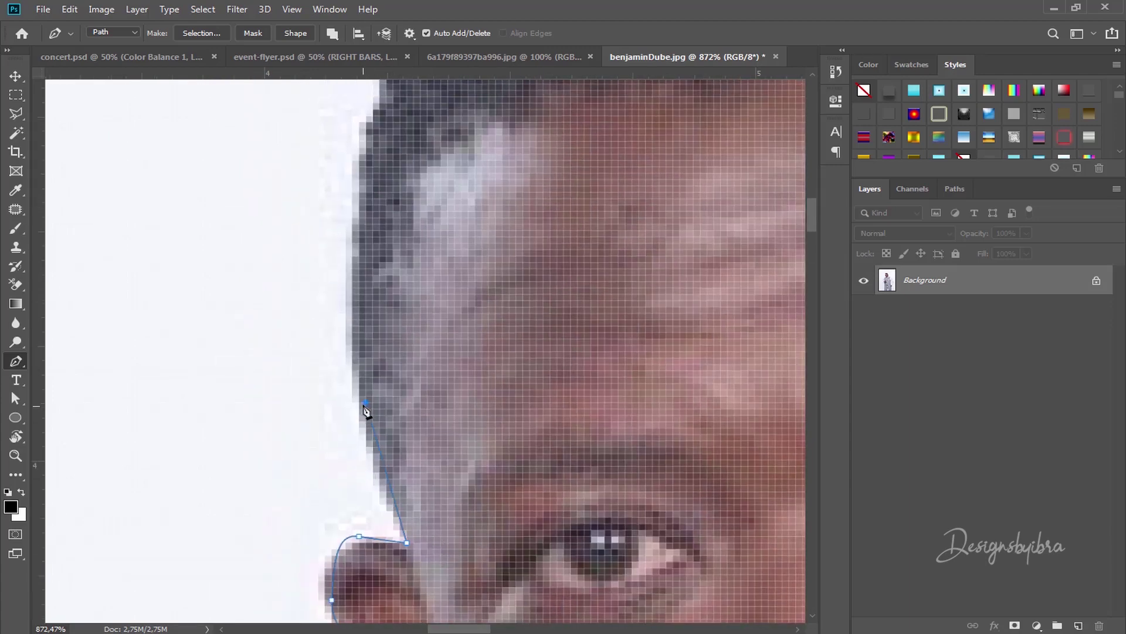
{"action": "left_click_drag", "start_coordinate": [394, 378], "coordinate": [261, 591]}
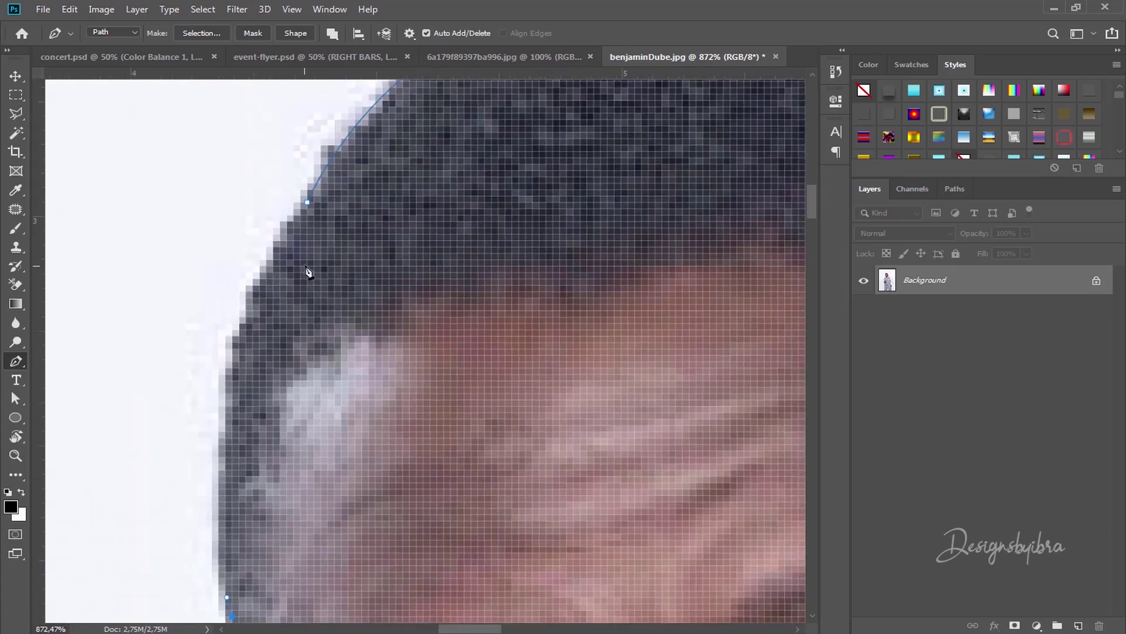
{"action": "left_click_drag", "start_coordinate": [271, 276], "coordinate": [298, 216]}
Convert the closed path around the man into a new anti-aliased selection with a feather radius of 0,5 pixels
{"action": "scroll", "coordinate": [373, 239], "scroll_direction": "down", "scroll_amount": 15}
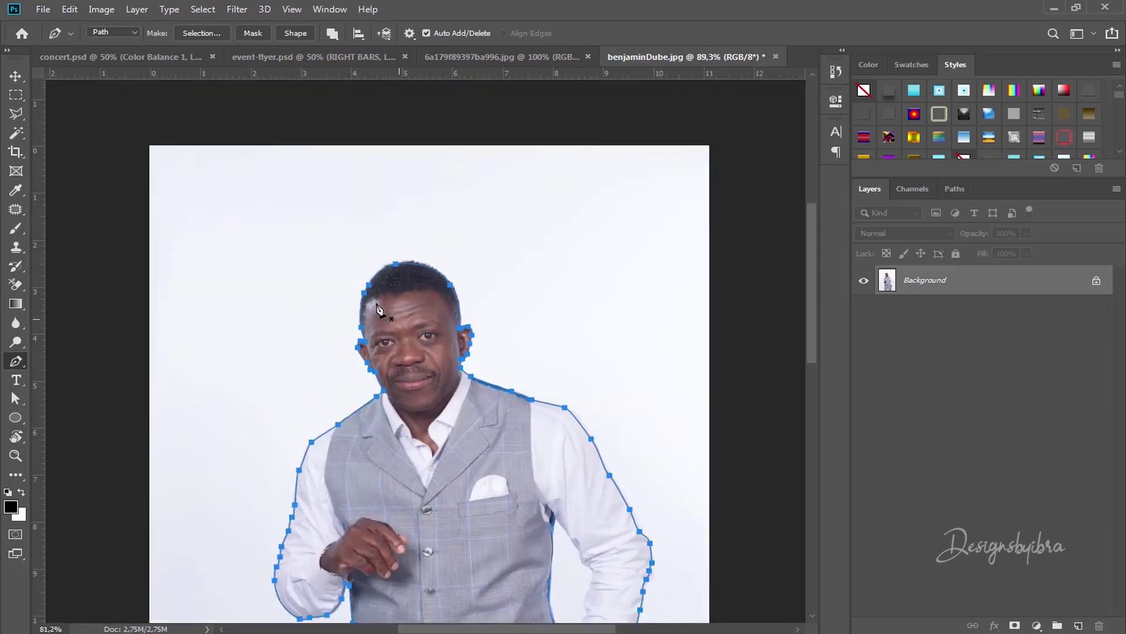
{"action": "scroll", "coordinate": [378, 308], "scroll_direction": "down", "scroll_amount": 2}
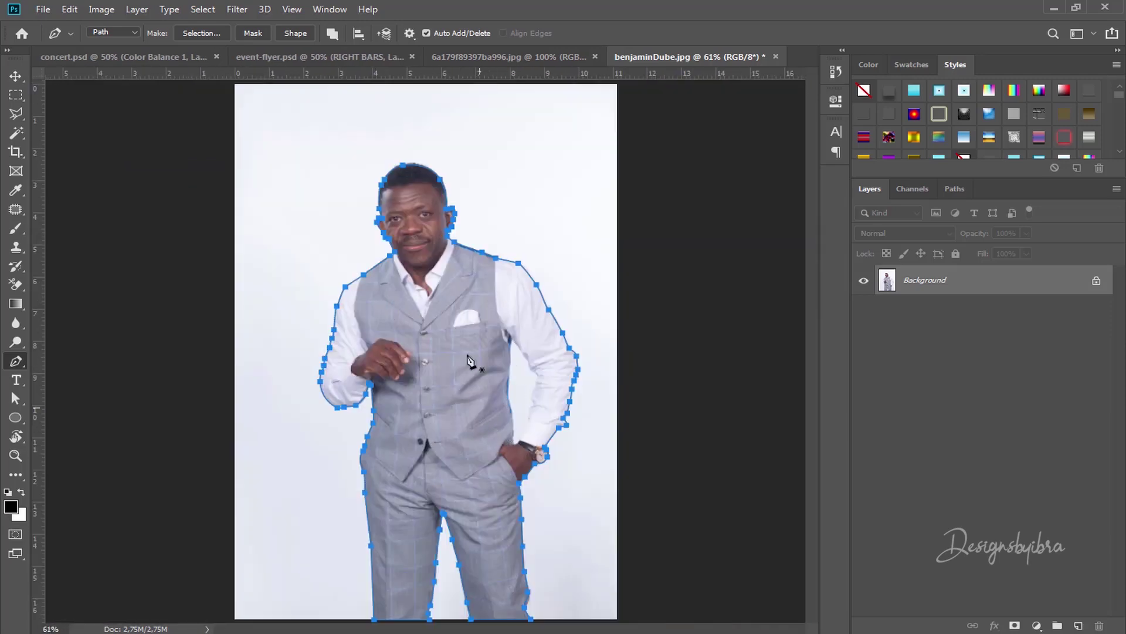
{"action": "scroll", "coordinate": [417, 230], "scroll_direction": "up", "scroll_amount": 4}
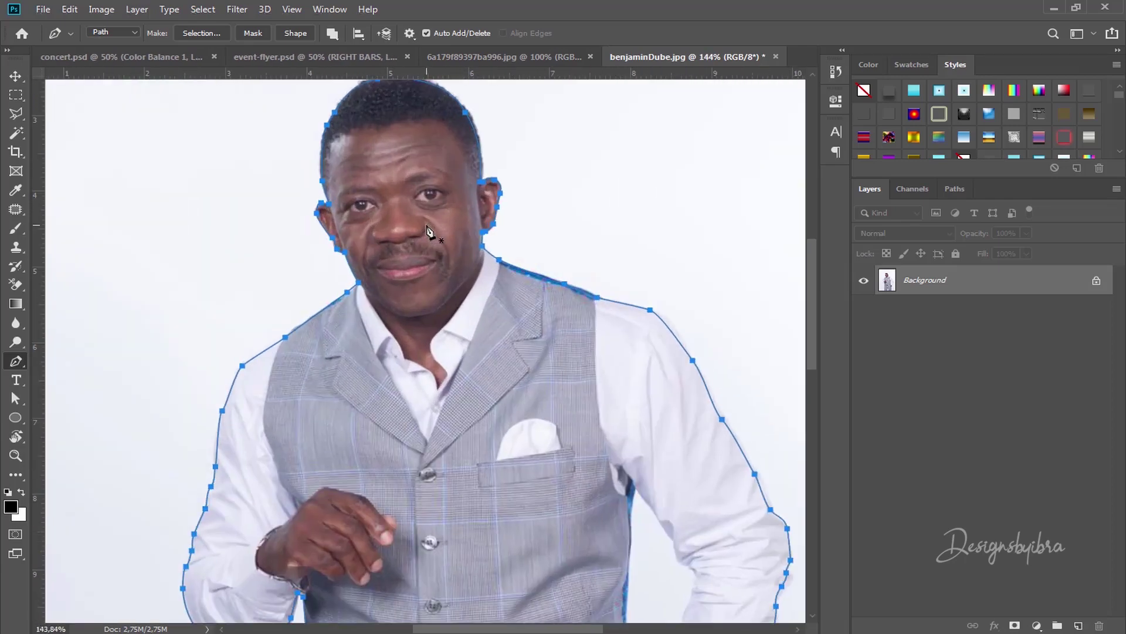
{"action": "scroll", "coordinate": [427, 230], "scroll_direction": "up", "scroll_amount": 1}
{"action": "scroll", "coordinate": [463, 231], "scroll_direction": "up", "scroll_amount": 2}
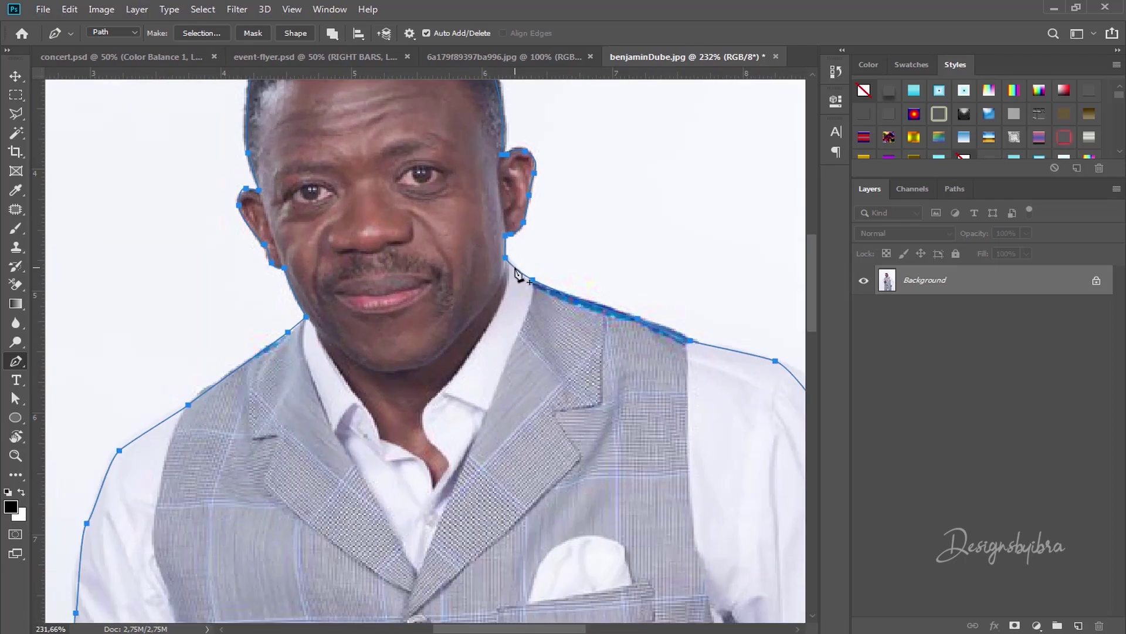
{"action": "right_click", "coordinate": [516, 269]}
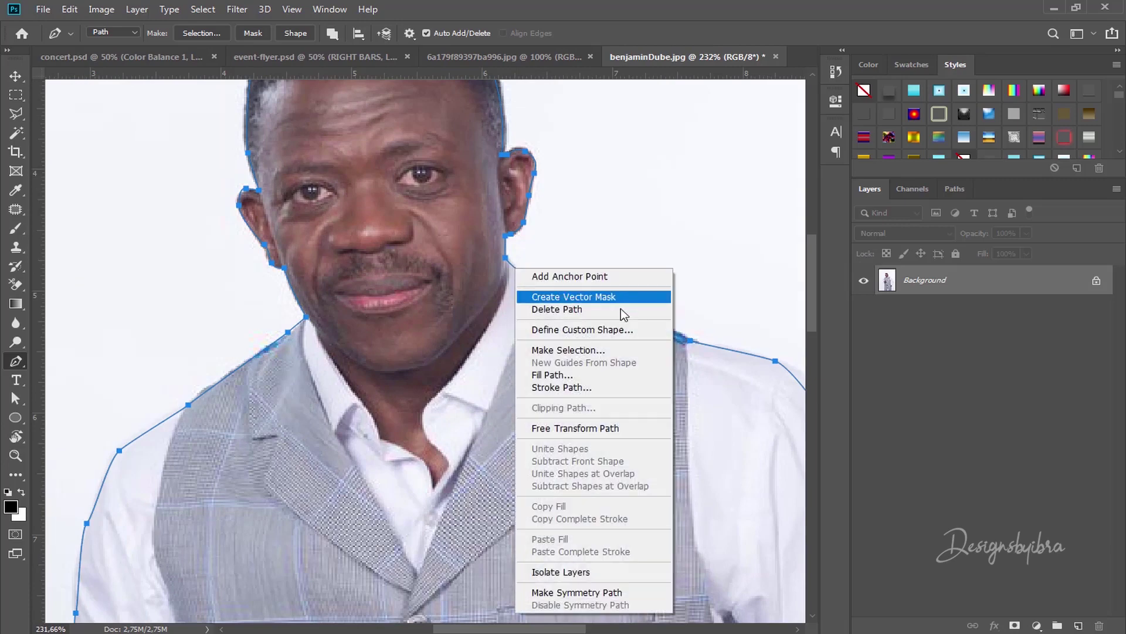
{"action": "left_click", "coordinate": [616, 352]}
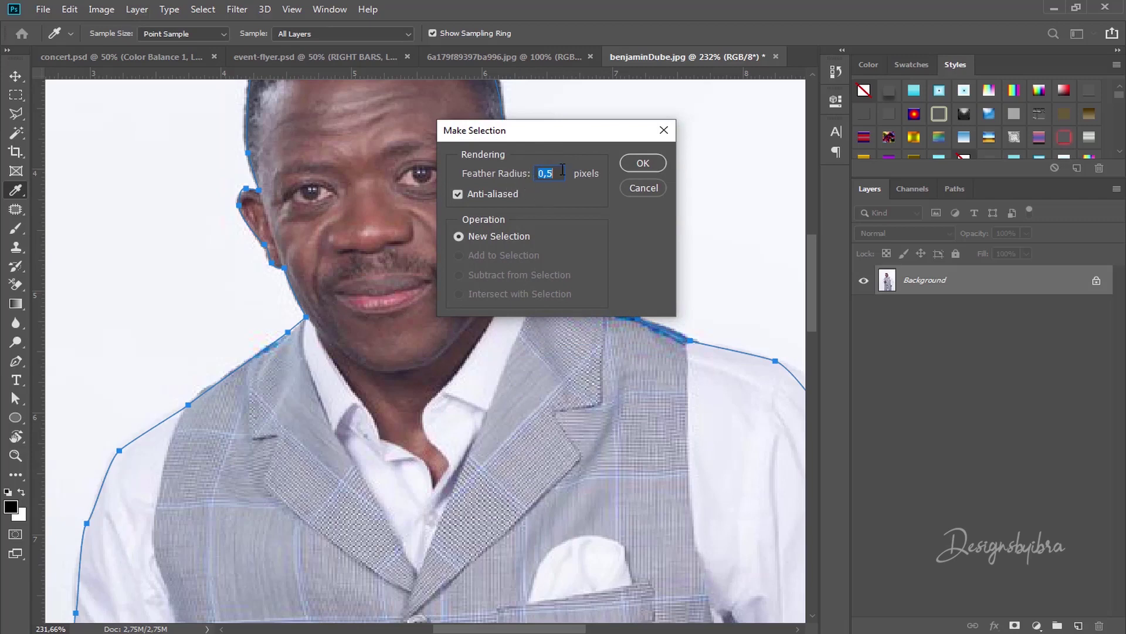
{"action": "left_click", "coordinate": [640, 165]}
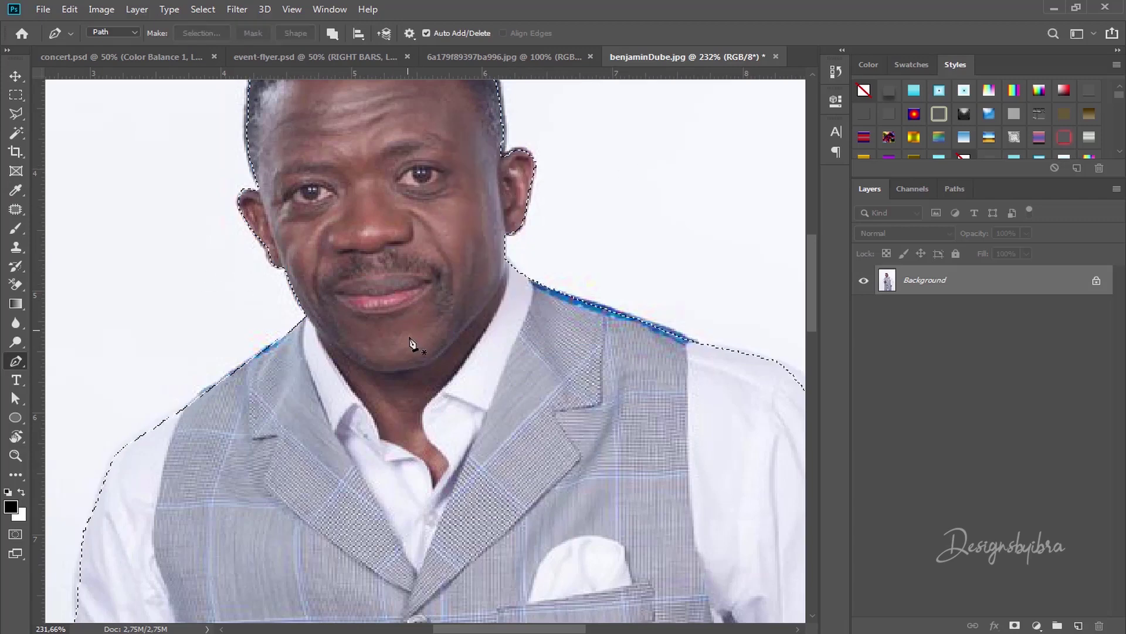
Unlock the Background by converting it into a regular layer while keeping the selection around the man
{"action": "scroll", "coordinate": [410, 343], "scroll_direction": "down", "scroll_amount": 10}
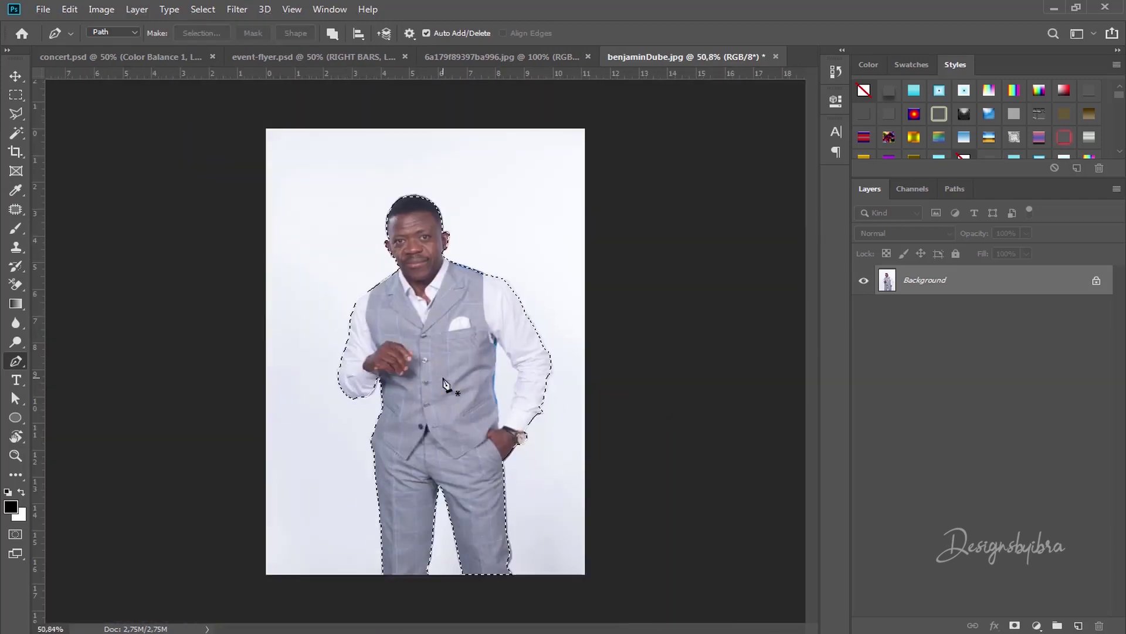
{"action": "scroll", "coordinate": [411, 358], "scroll_direction": "up", "scroll_amount": 3}
{"action": "scroll", "coordinate": [410, 358], "scroll_direction": "down", "scroll_amount": 4}
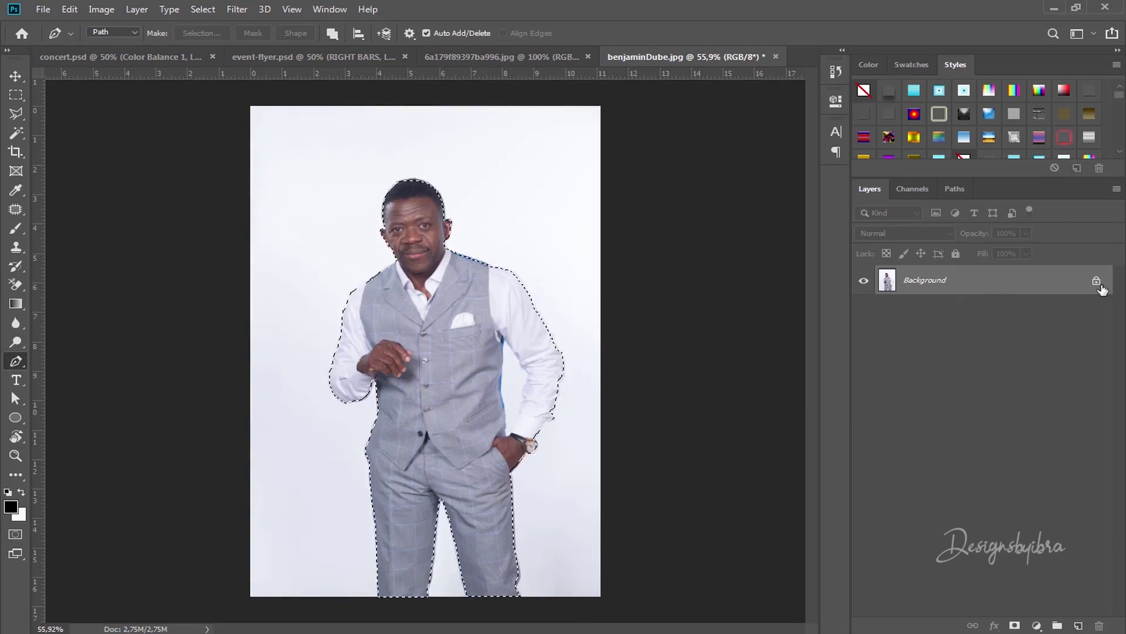
{"action": "double_click", "coordinate": [999, 284]}
{"action": "left_click", "coordinate": [689, 186]}
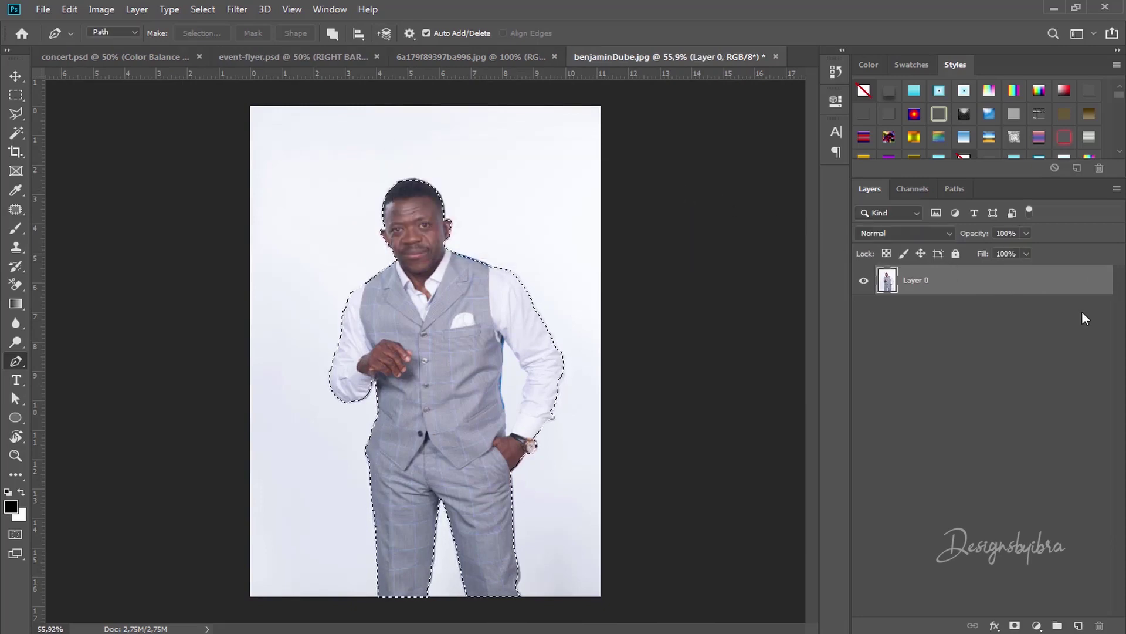
Add a layer mask from the selection to hide the studio backdrop and apply the mask permanently to the layer
{"action": "left_click", "coordinate": [1015, 626]}
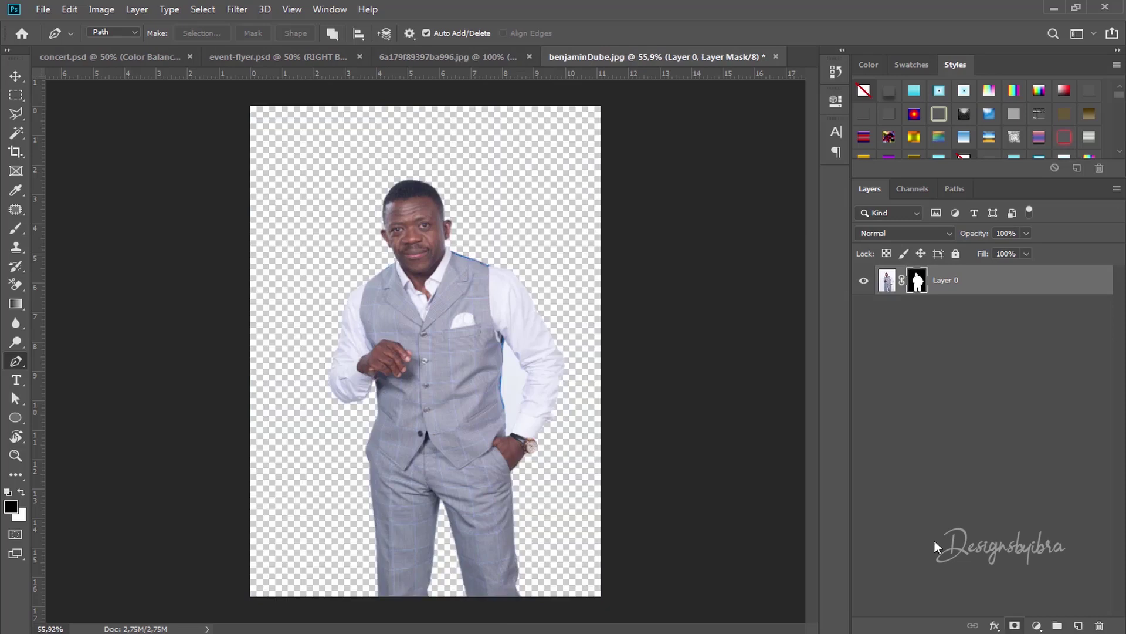
{"action": "right_click", "coordinate": [919, 286]}
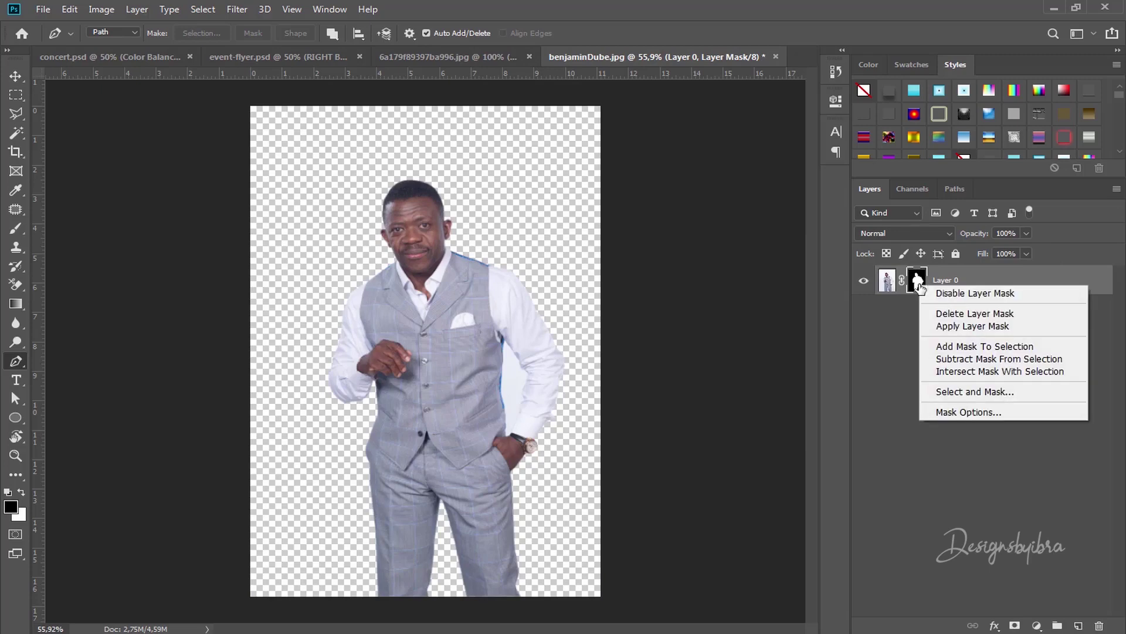
{"action": "left_click", "coordinate": [977, 327]}
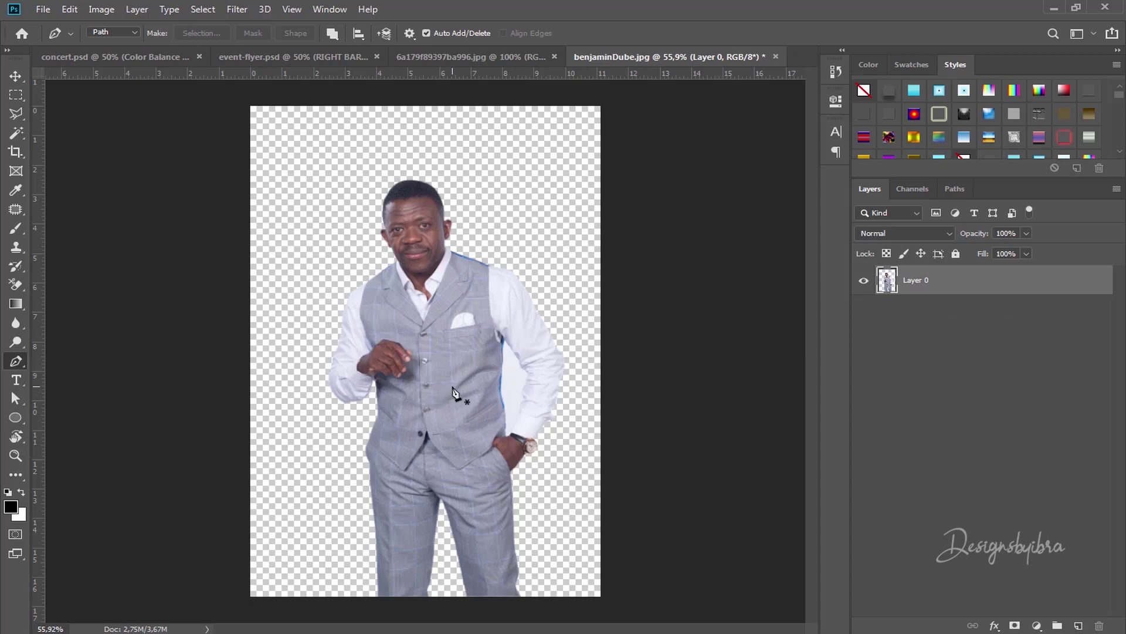
Try to select the leftover backdrop between the vest and the bent arm with the Magic Wand tool, and clear the selection
{"action": "scroll", "coordinate": [455, 392], "scroll_direction": "up", "scroll_amount": 3}
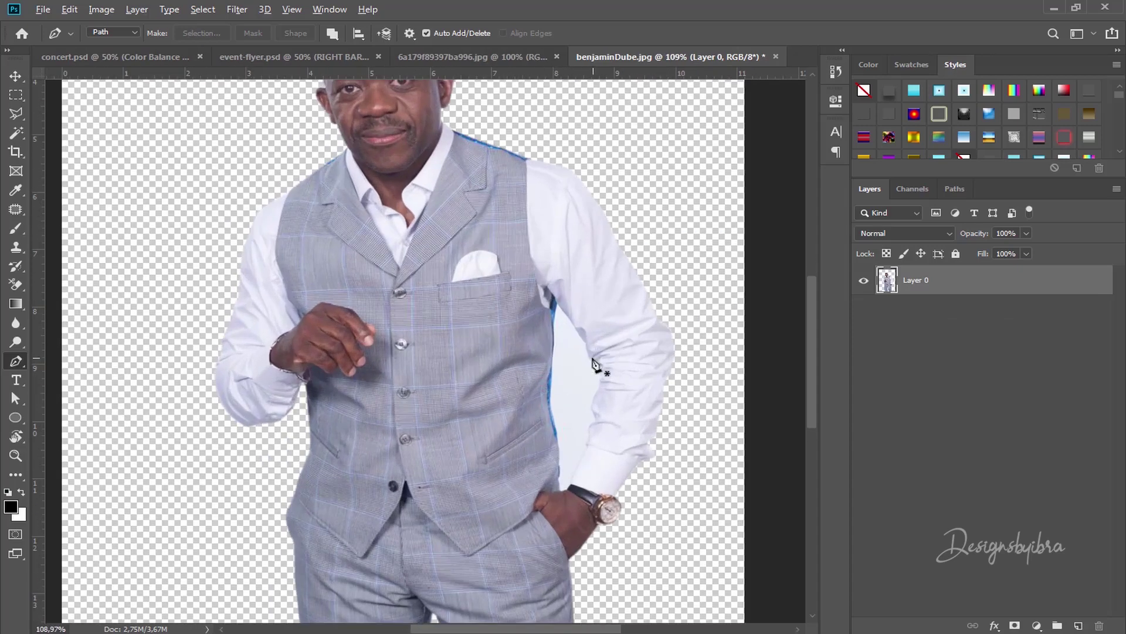
{"action": "scroll", "coordinate": [590, 367], "scroll_direction": "up", "scroll_amount": 3}
{"action": "scroll", "coordinate": [587, 373], "scroll_direction": "up", "scroll_amount": 1}
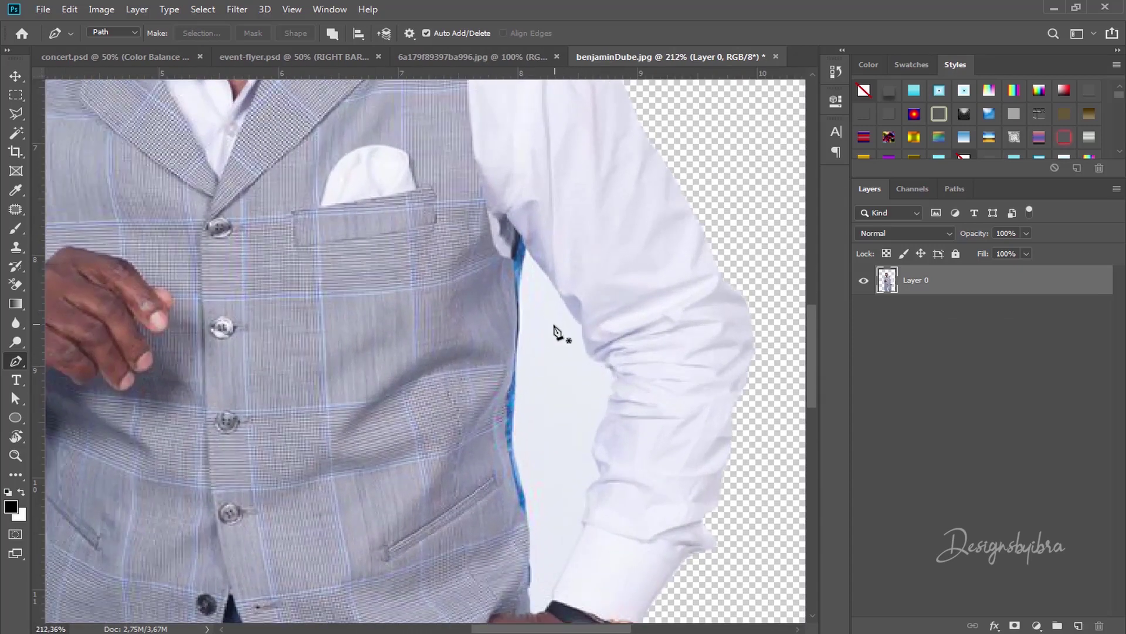
{"action": "scroll", "coordinate": [364, 384], "scroll_direction": "down", "scroll_amount": 3}
{"action": "scroll", "coordinate": [510, 502], "scroll_direction": "up", "scroll_amount": 2}
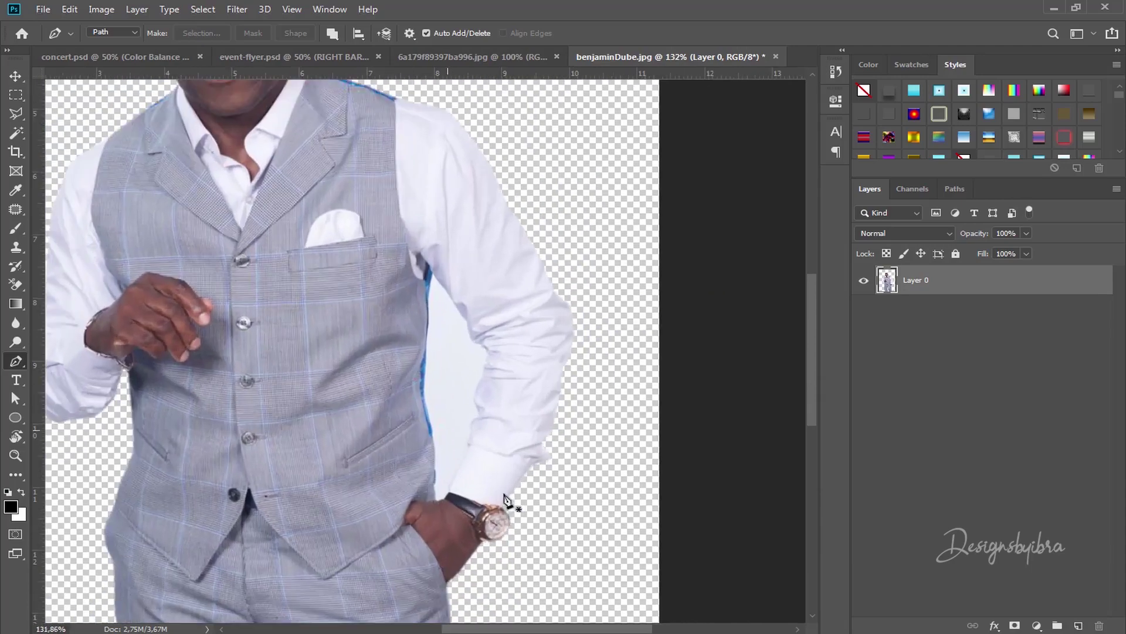
{"action": "left_click", "coordinate": [13, 139]}
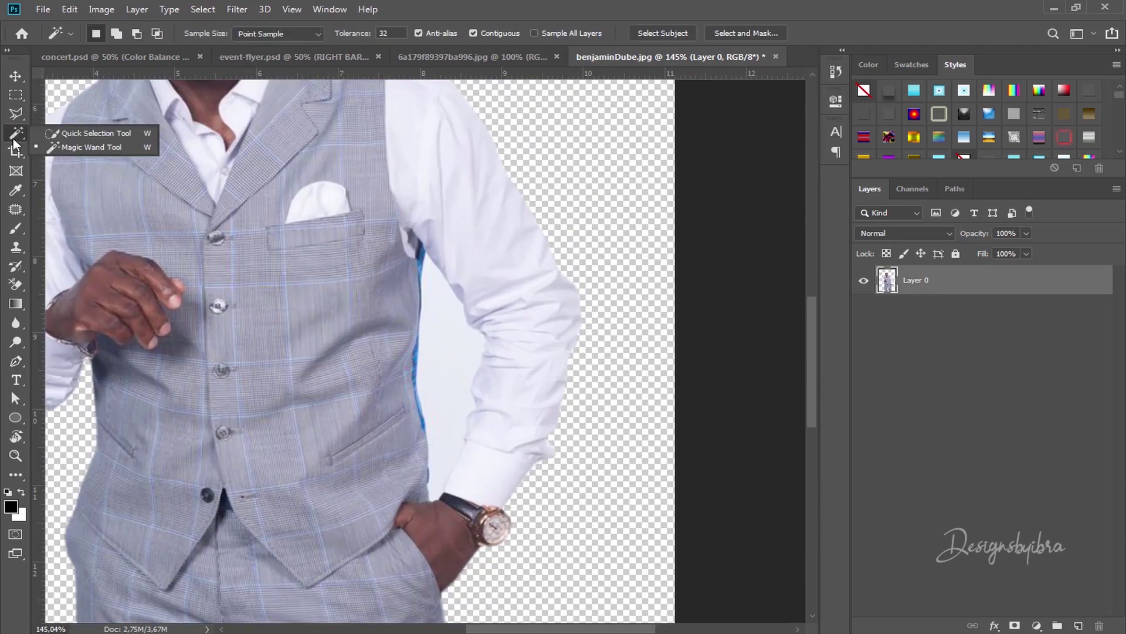
{"action": "left_click", "coordinate": [107, 137]}
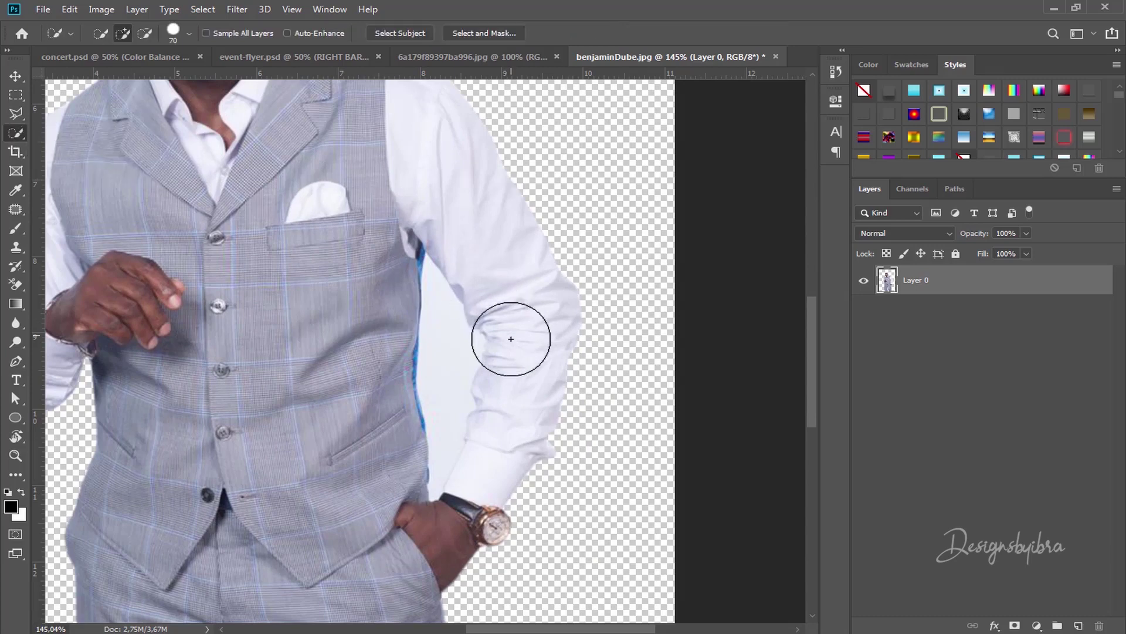
{"action": "left_click", "coordinate": [21, 129]}
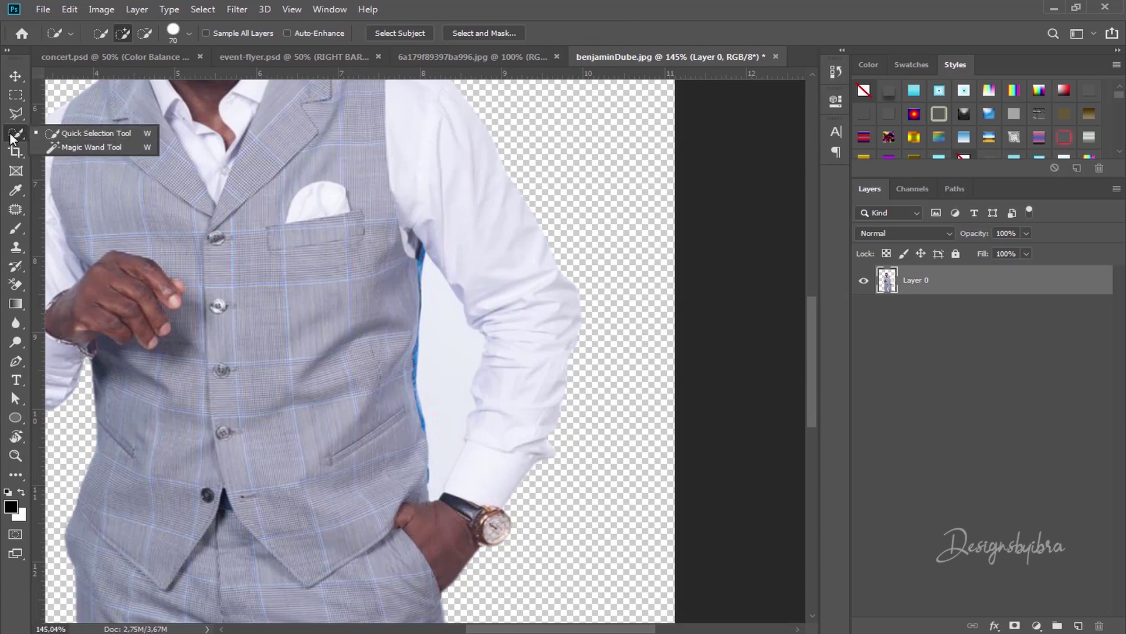
{"action": "left_click", "coordinate": [103, 149]}
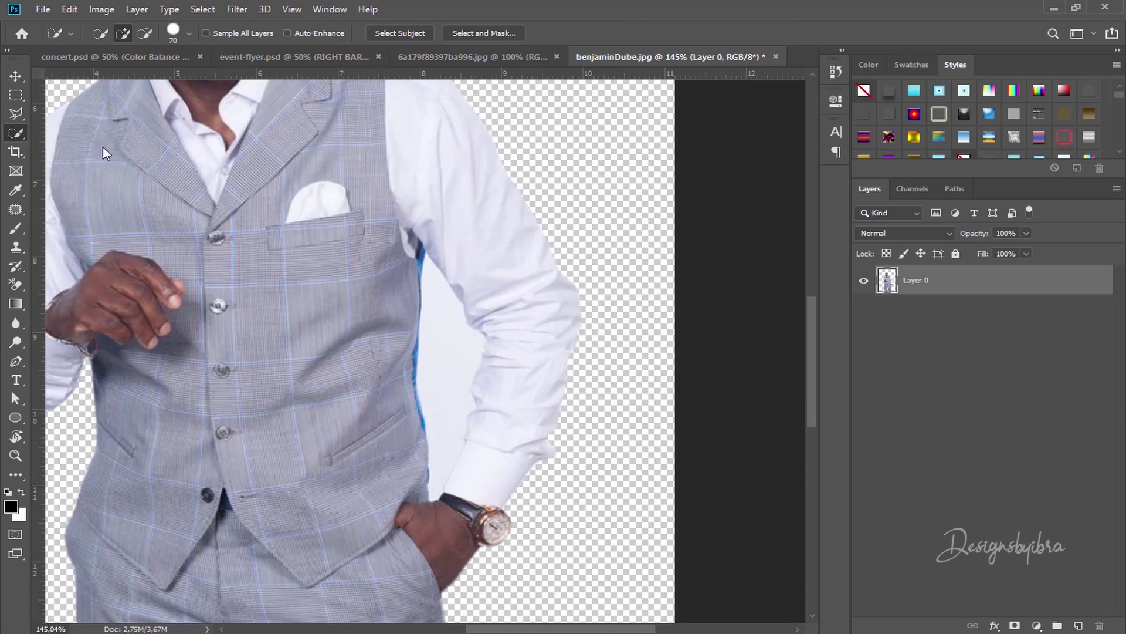
{"action": "left_click", "coordinate": [435, 282]}
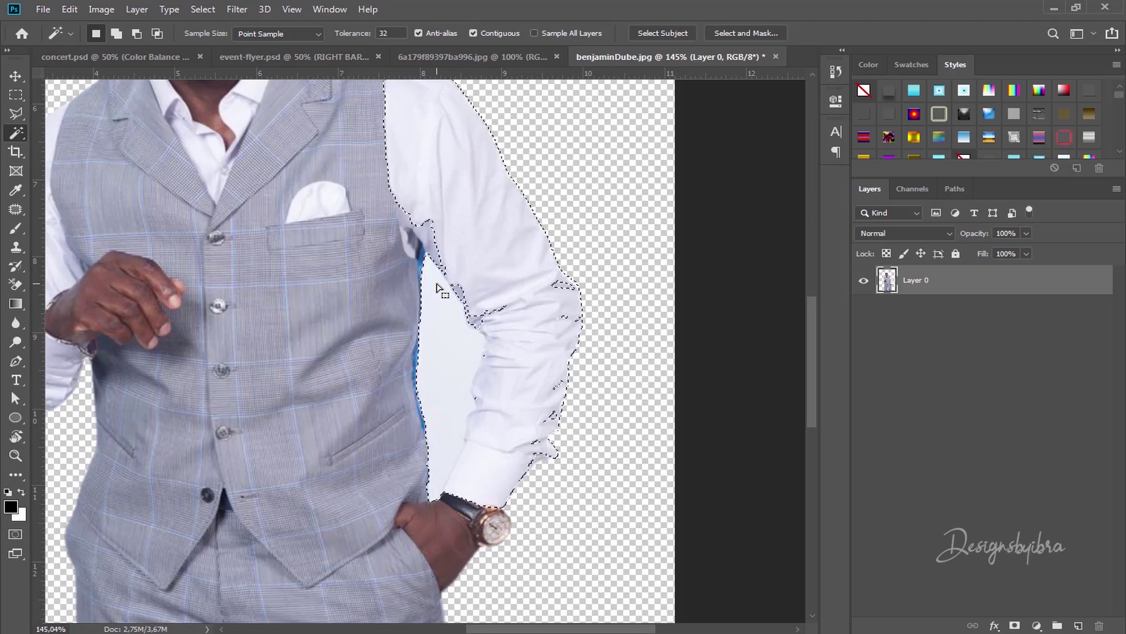
{"action": "key", "text": "ctrl+d"}
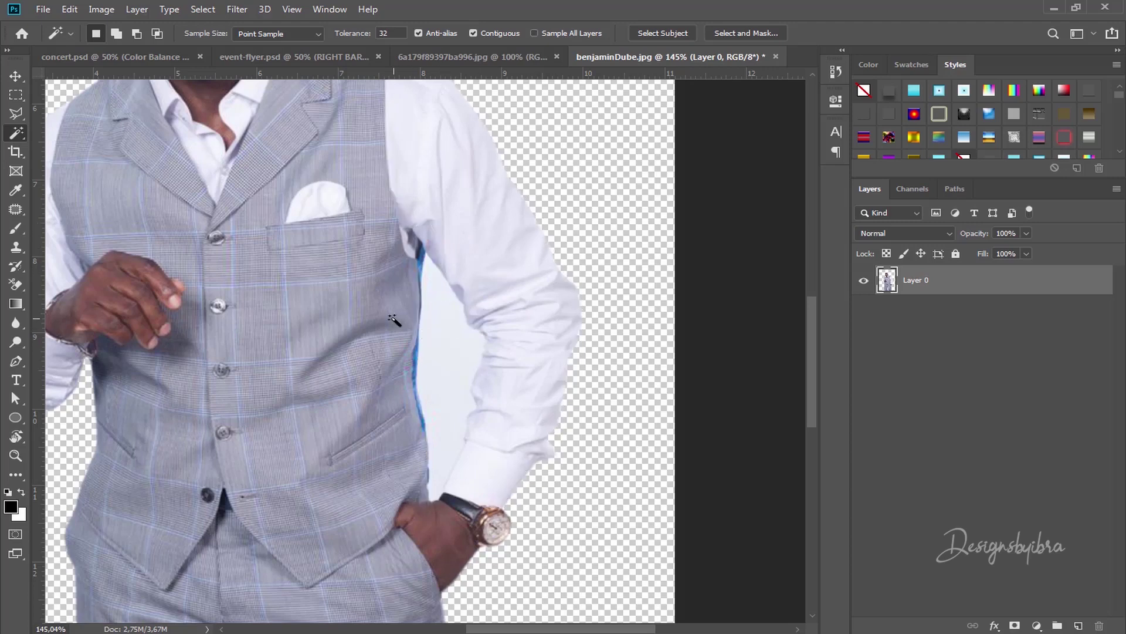
Start a pen path at the armpit and trace the vest's side edge down to the hand in the pocket
{"action": "left_click_drag", "start_coordinate": [430, 330], "coordinate": [533, 360]}
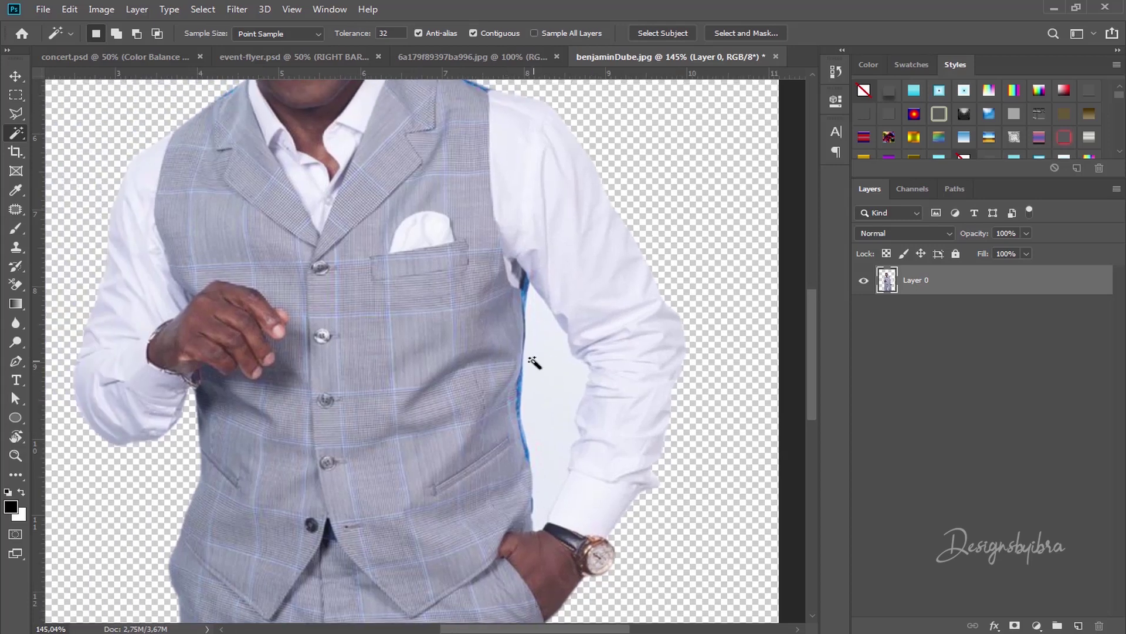
{"action": "key", "text": "p"}
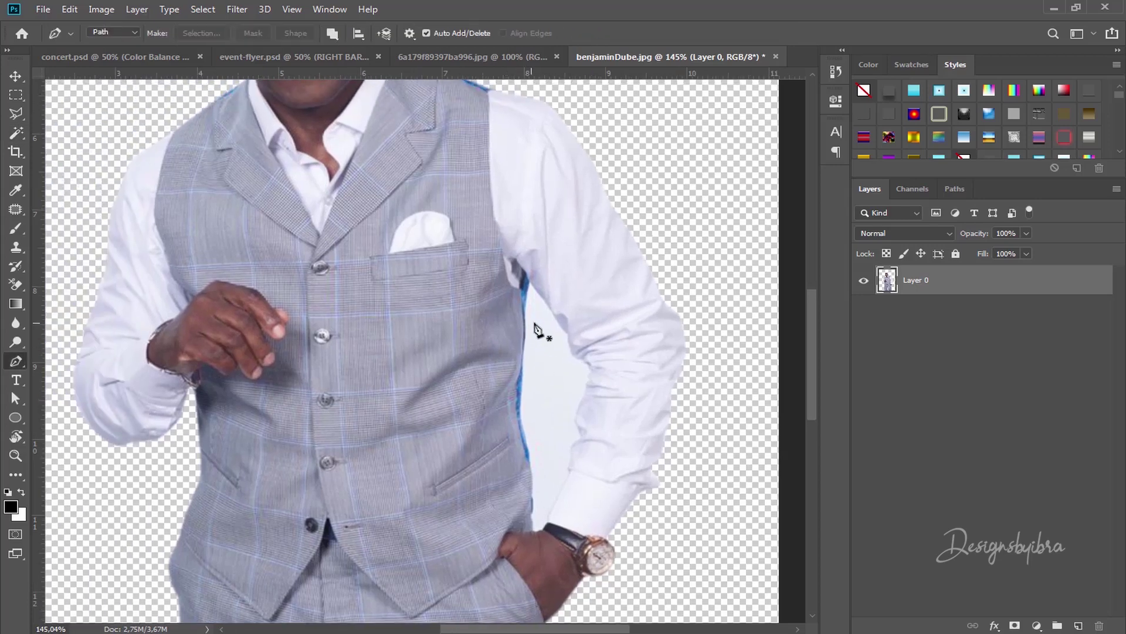
{"action": "scroll", "coordinate": [547, 332], "scroll_direction": "up", "scroll_amount": 5}
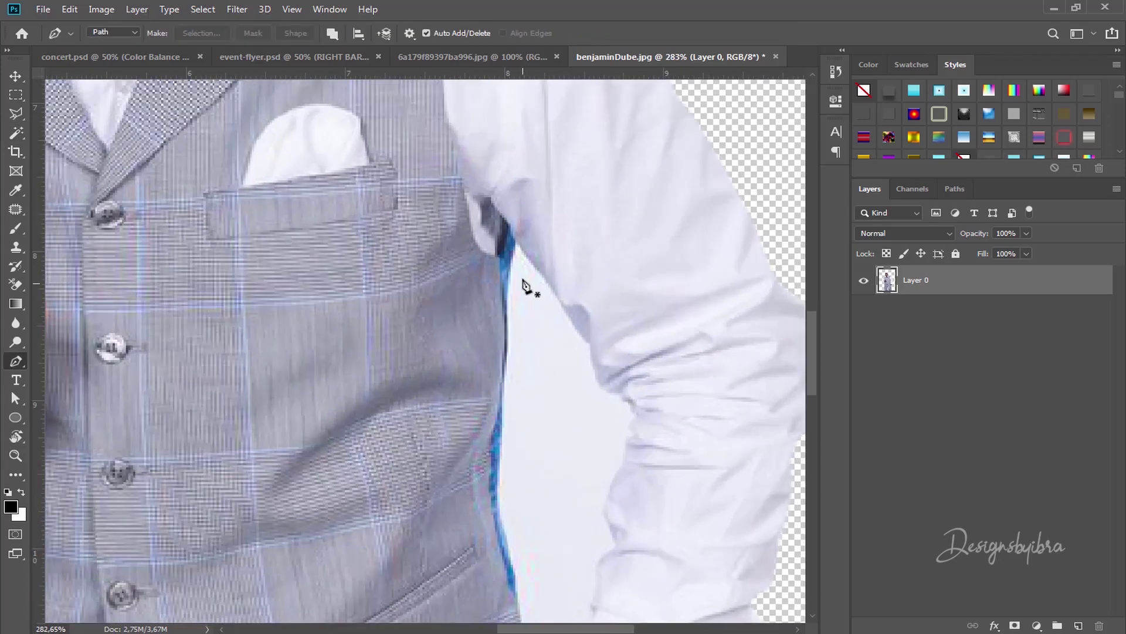
{"action": "scroll", "coordinate": [520, 282], "scroll_direction": "up", "scroll_amount": 2}
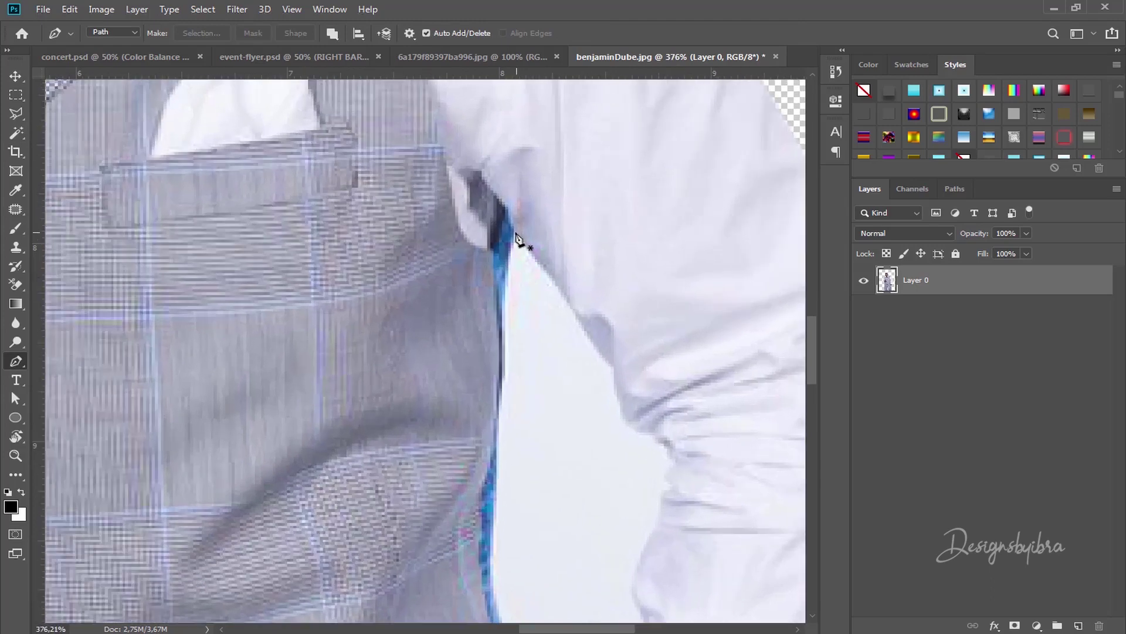
{"action": "left_click", "coordinate": [516, 236]}
{"action": "left_click_drag", "start_coordinate": [505, 325], "coordinate": [510, 372]}
{"action": "left_click_drag", "start_coordinate": [498, 442], "coordinate": [460, 188]}
{"action": "left_click_drag", "start_coordinate": [455, 263], "coordinate": [462, 301]}
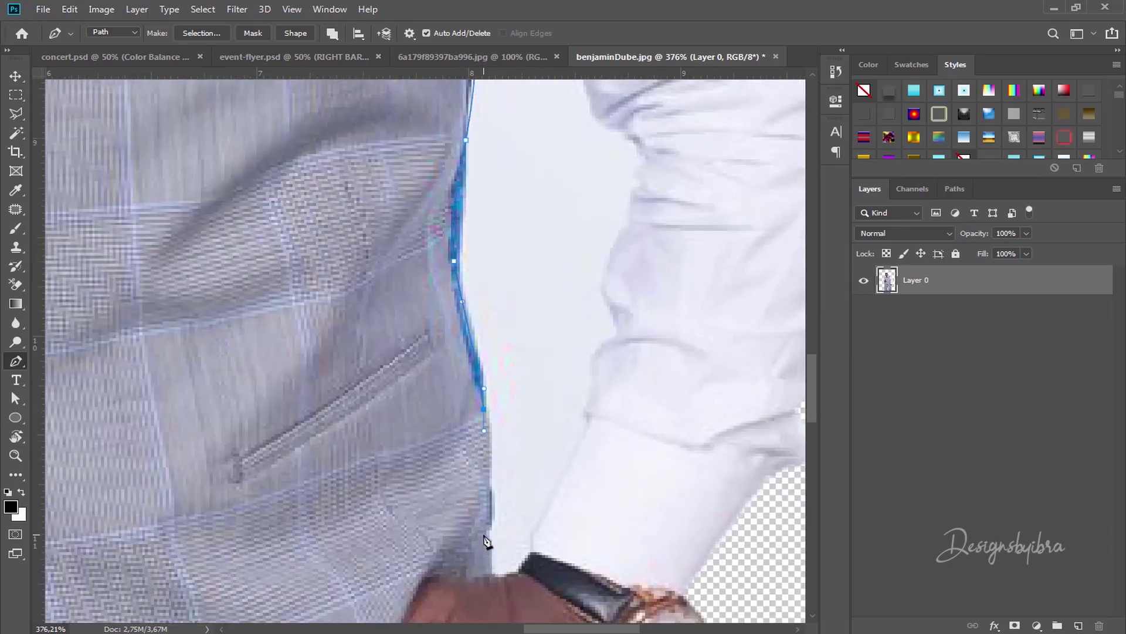
{"action": "left_click_drag", "start_coordinate": [484, 535], "coordinate": [491, 551]}
{"action": "left_click", "coordinate": [490, 577]}
Carry the pen path along the hand to the watch strap and up the inner cuff to the first sleeve crease
{"action": "scroll", "coordinate": [535, 549], "scroll_direction": "up", "scroll_amount": 2}
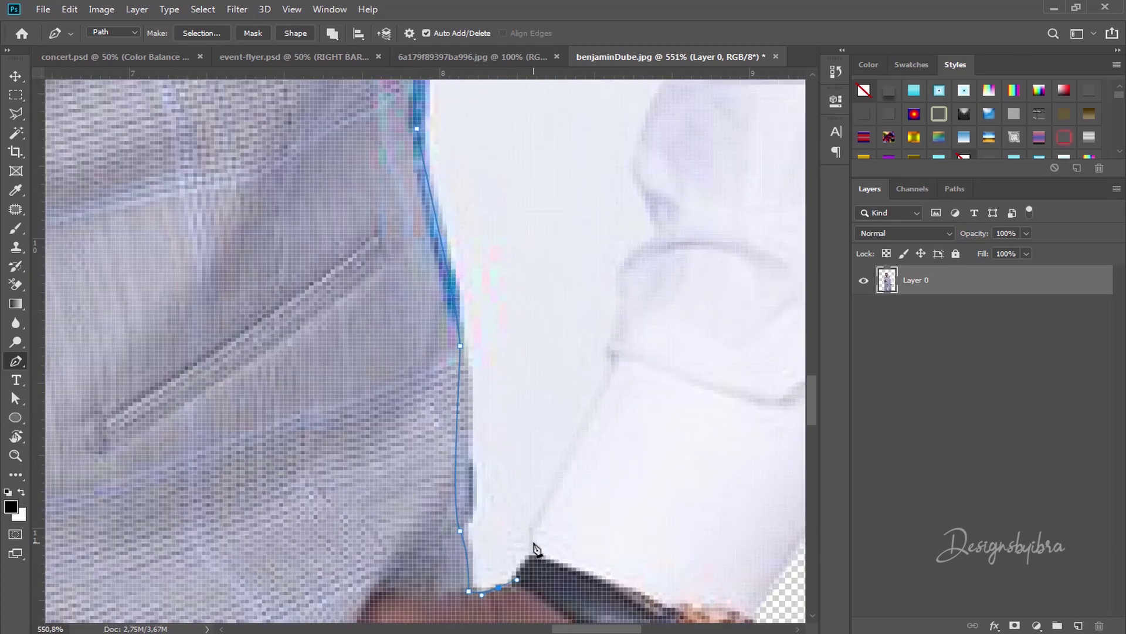
{"action": "left_click_drag", "start_coordinate": [610, 373], "coordinate": [617, 355]}
{"action": "left_click_drag", "start_coordinate": [628, 270], "coordinate": [647, 206]}
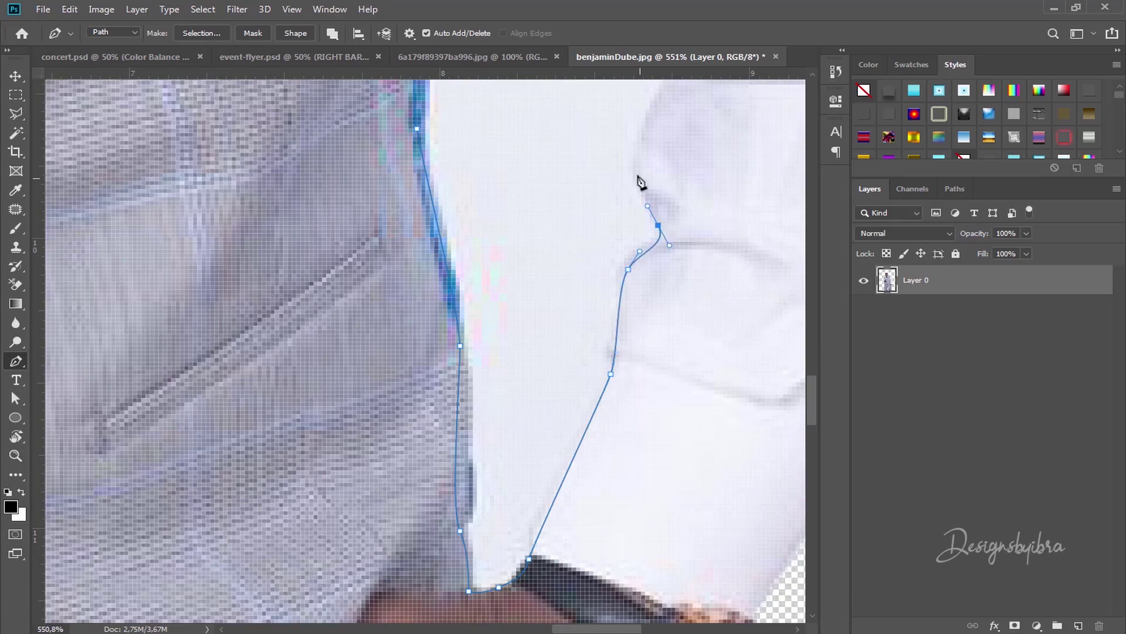
Carry the pen path up the sleeve's inner creases and close it at the armpit
{"action": "left_click_drag", "start_coordinate": [687, 167], "coordinate": [516, 442]}
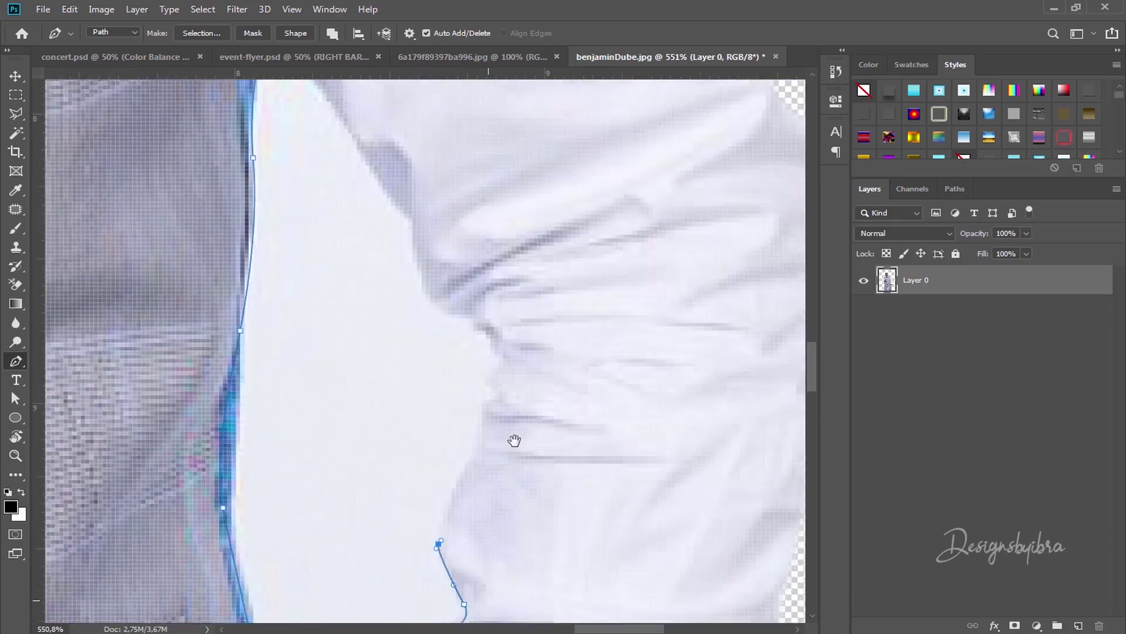
{"action": "left_click_drag", "start_coordinate": [499, 340], "coordinate": [502, 333]}
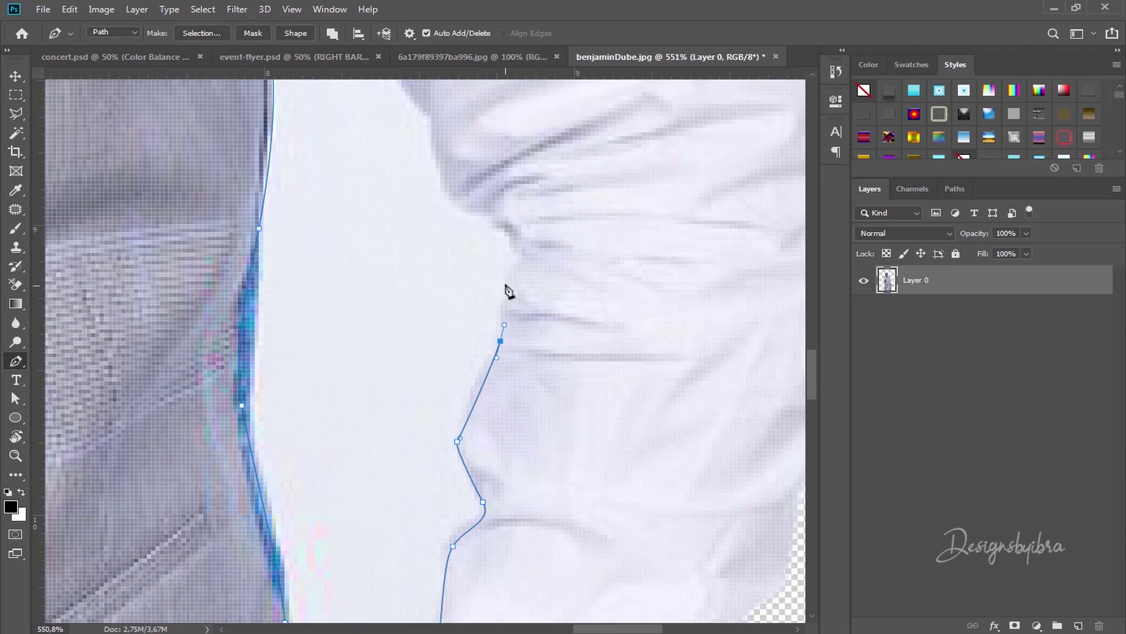
{"action": "left_click_drag", "start_coordinate": [505, 276], "coordinate": [544, 425]}
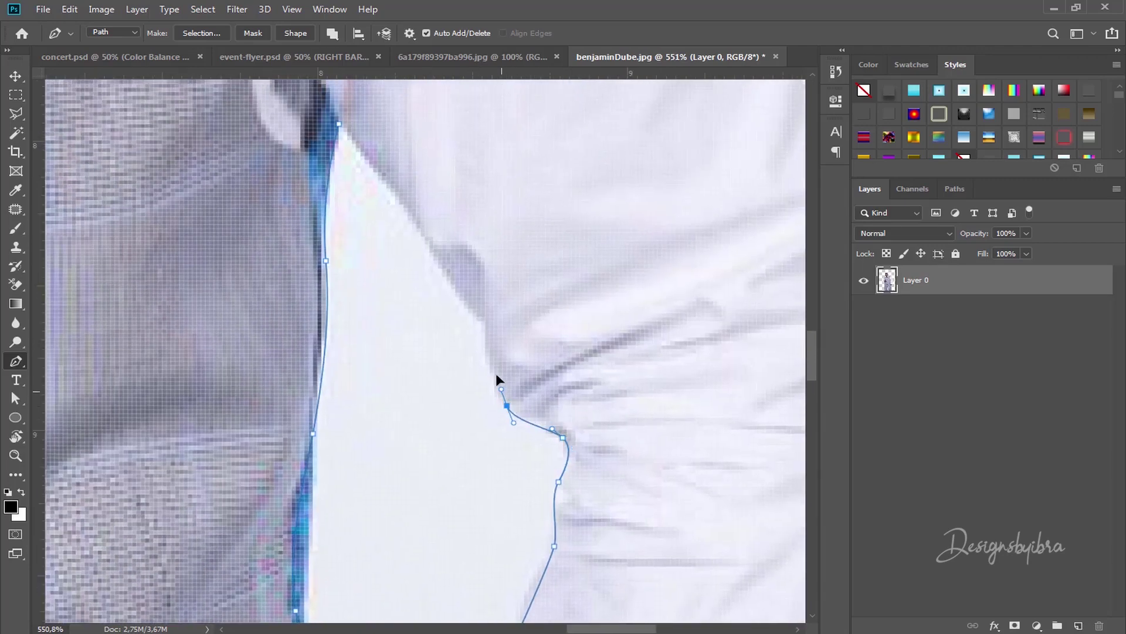
{"action": "left_click_drag", "start_coordinate": [536, 363], "coordinate": [581, 408]}
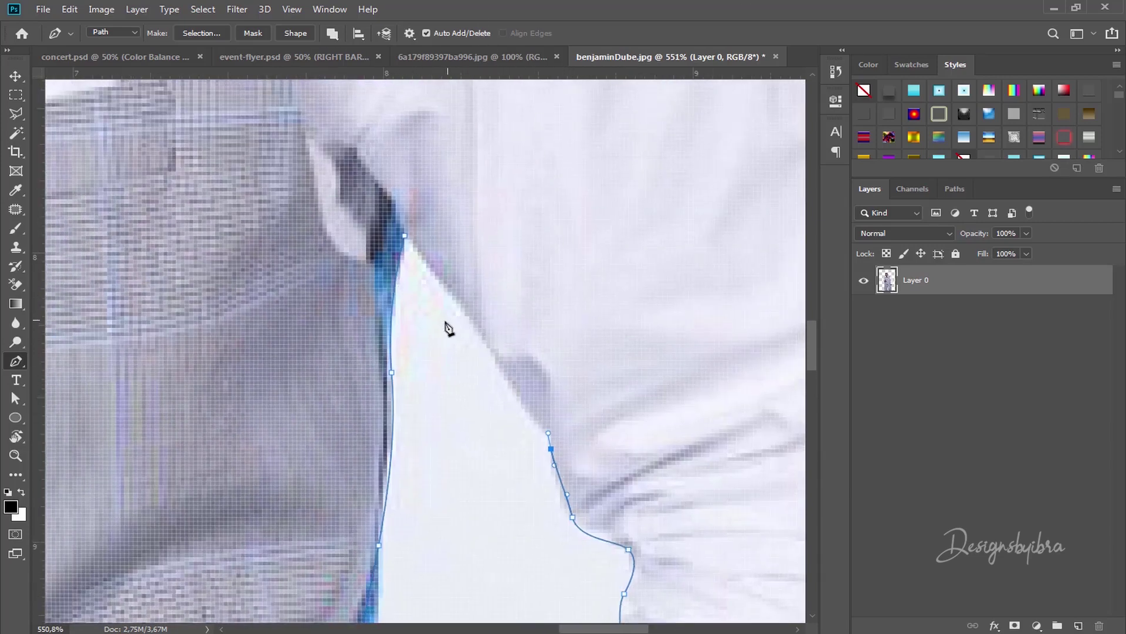
{"action": "left_click_drag", "start_coordinate": [444, 280], "coordinate": [426, 267]}
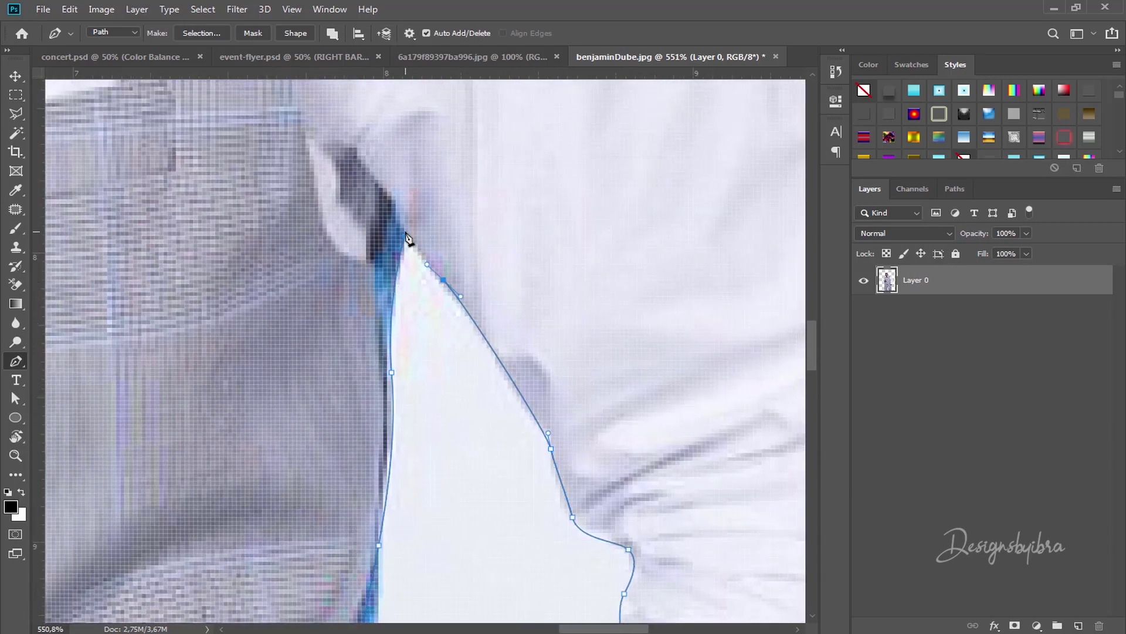
{"action": "scroll", "coordinate": [404, 236], "scroll_direction": "up", "scroll_amount": 5}
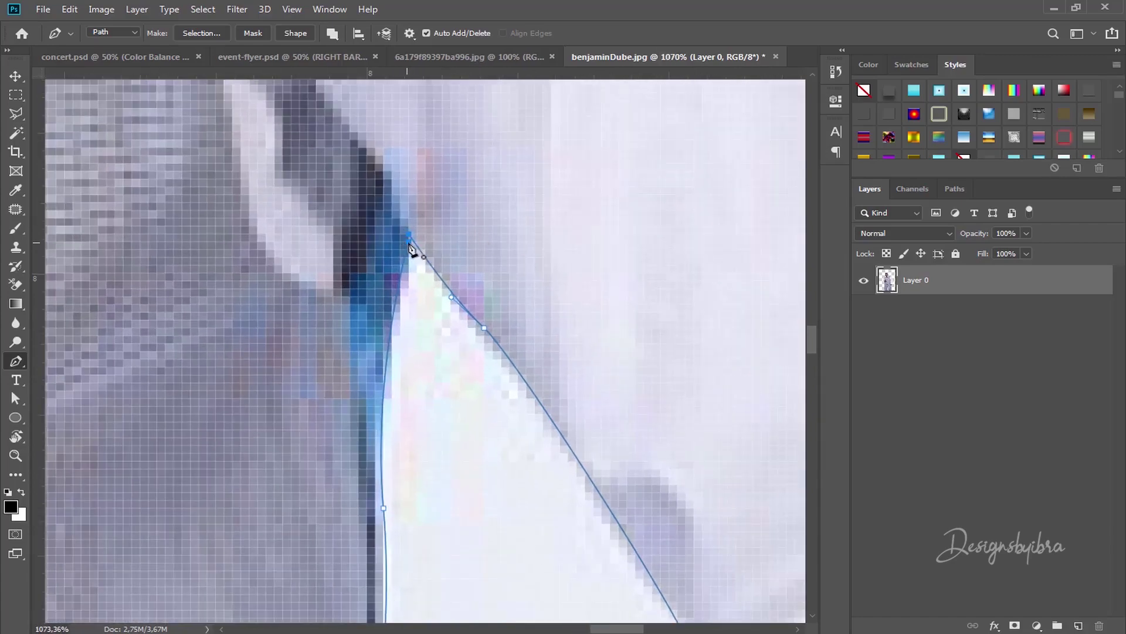
Convert the closed path into a new anti-aliased selection with a 0.5-pixel feather radius
{"action": "right_click", "coordinate": [499, 348]}
{"action": "left_click", "coordinate": [540, 372]}
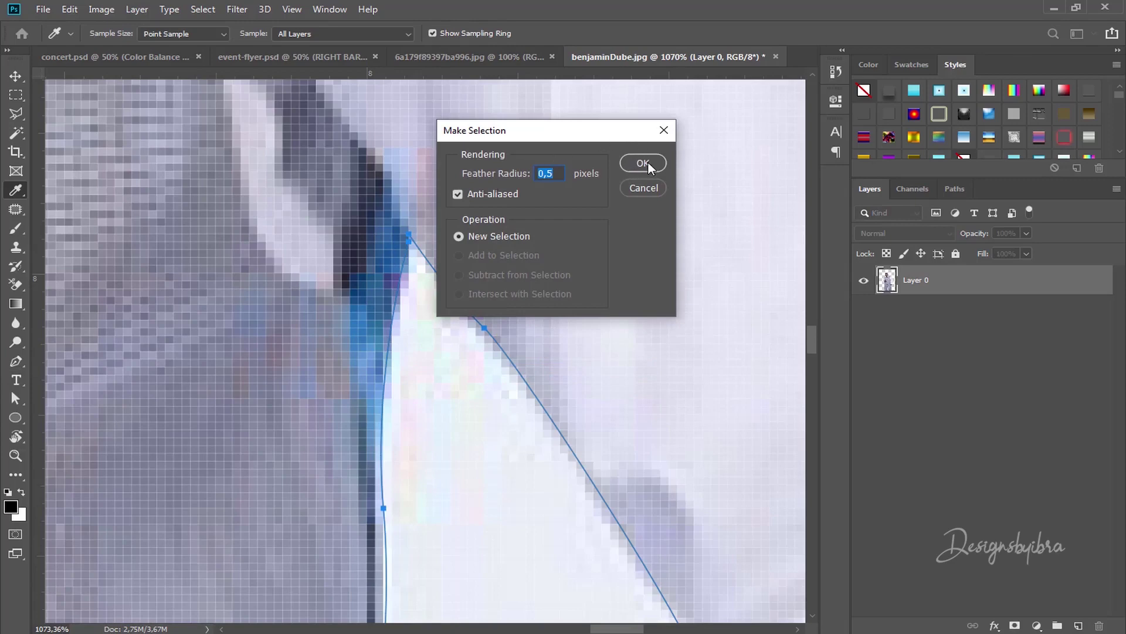
{"action": "left_click", "coordinate": [649, 163]}
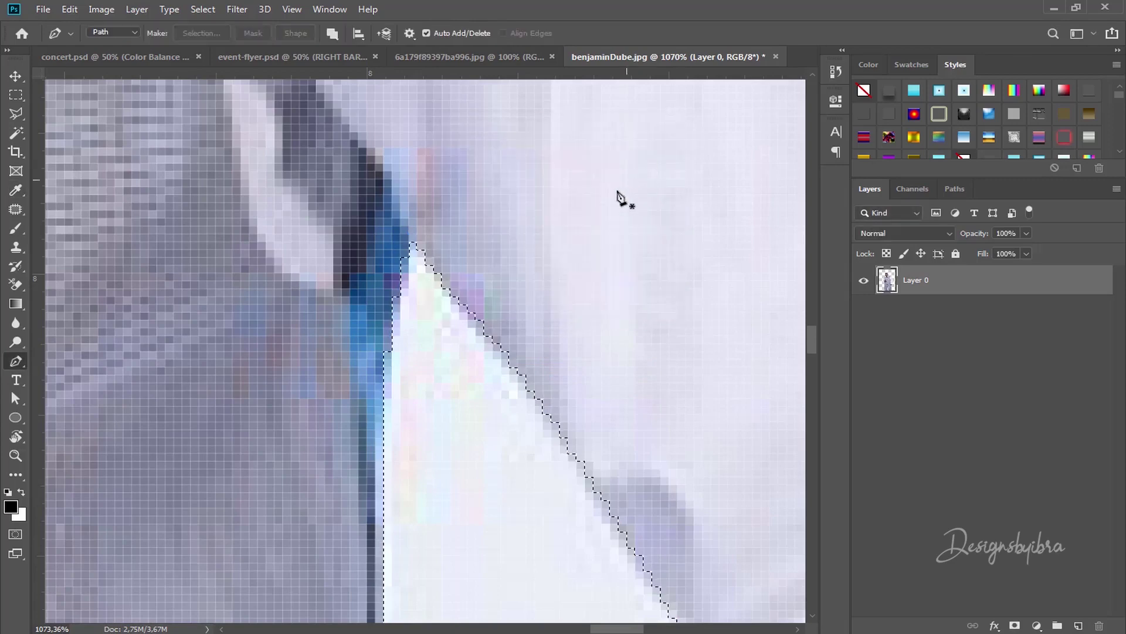
{"action": "left_click", "coordinate": [1014, 626]}
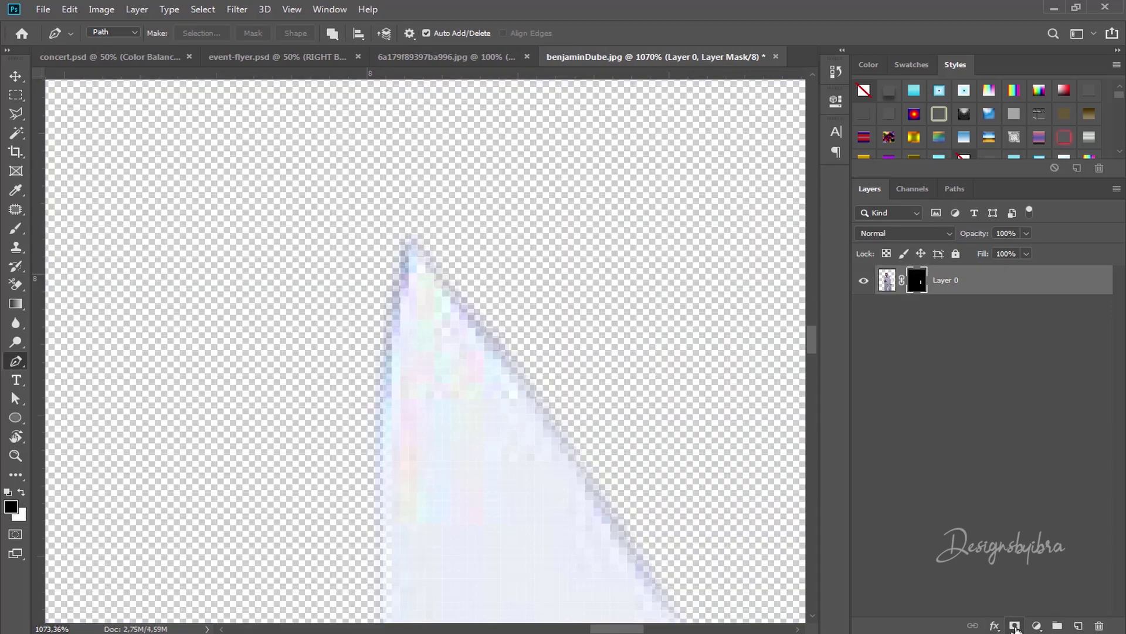
{"action": "key", "text": "ctrl+z"}
Delete the selected backdrop between the vest and the bent arm, and clear the selection
{"action": "scroll", "coordinate": [466, 407], "scroll_direction": "down", "scroll_amount": 8}
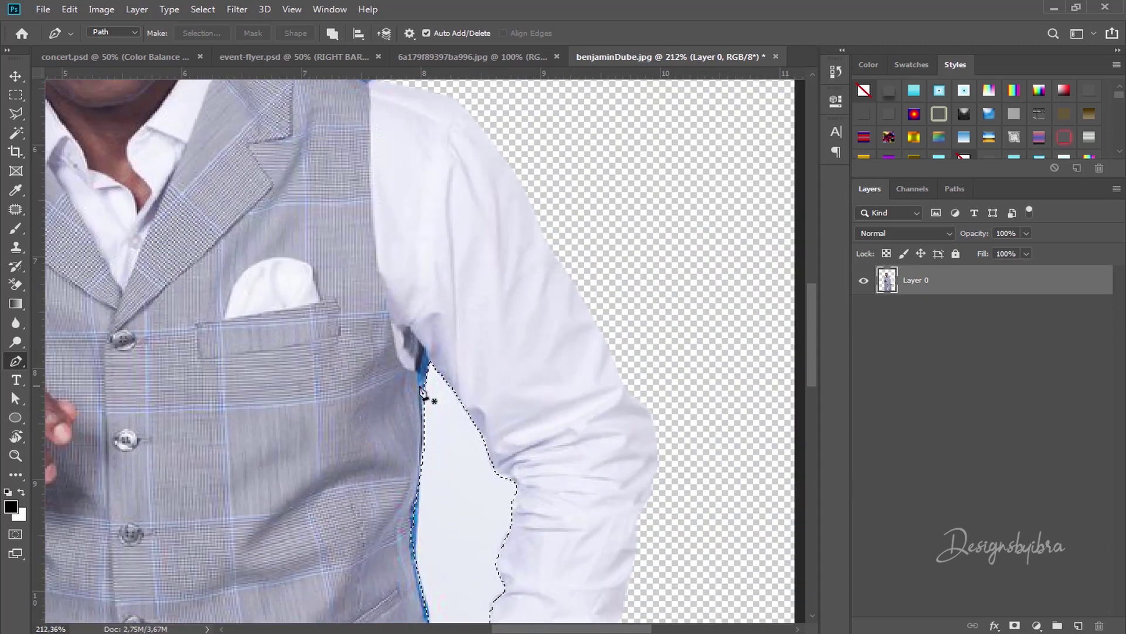
{"action": "scroll", "coordinate": [397, 221], "scroll_direction": "down", "scroll_amount": 6}
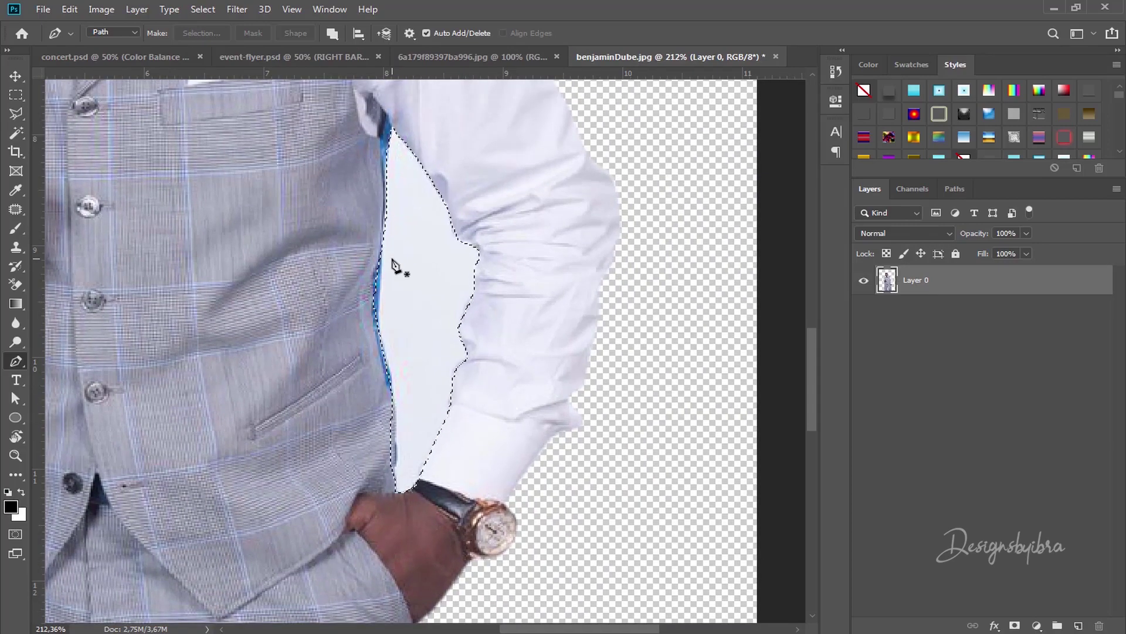
{"action": "key", "text": "Delete"}
{"action": "key", "text": "ctrl+d"}
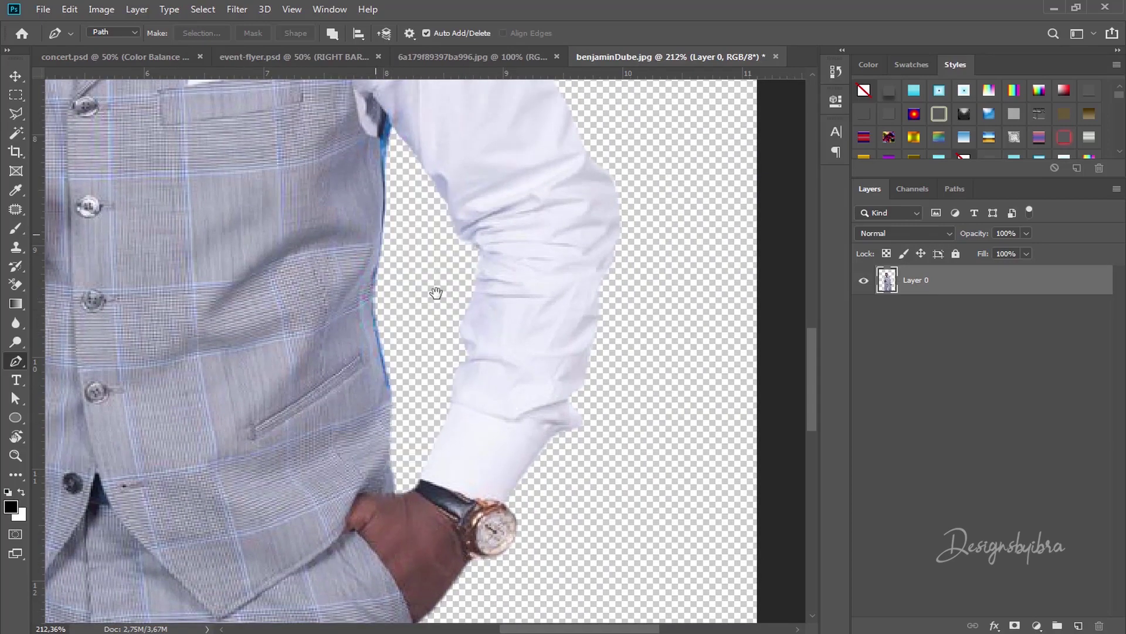
{"action": "scroll", "coordinate": [434, 294], "scroll_direction": "up", "scroll_amount": 6}
{"action": "scroll", "coordinate": [434, 294], "scroll_direction": "left", "scroll_amount": 6}
{"action": "scroll", "coordinate": [484, 383], "scroll_direction": "down", "scroll_amount": 10}
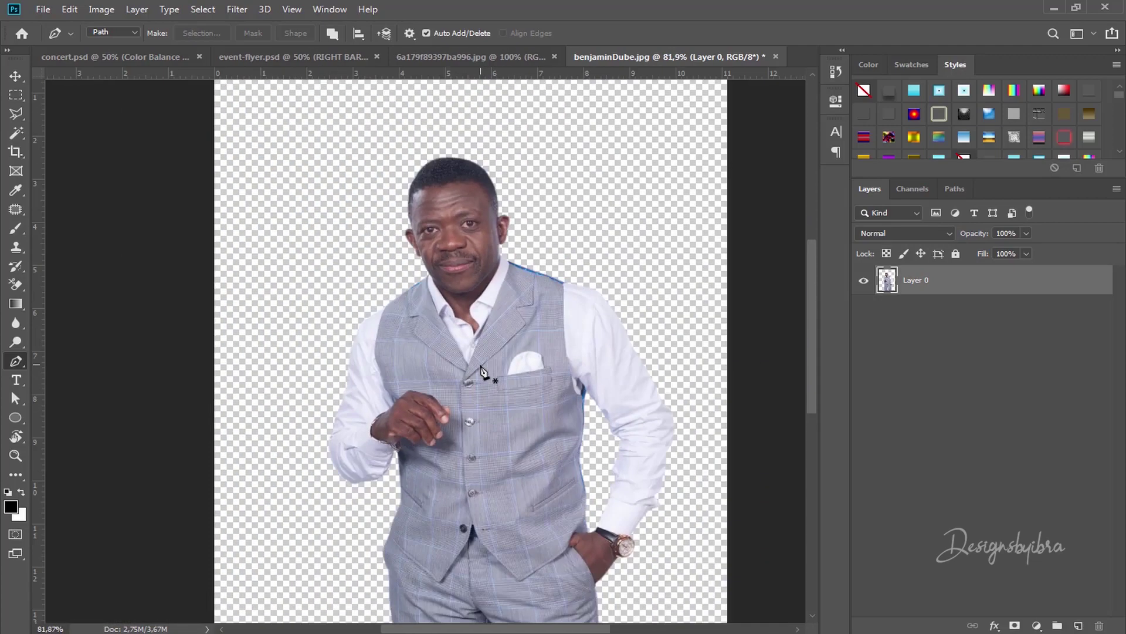
{"action": "scroll", "coordinate": [483, 375], "scroll_direction": "up", "scroll_amount": 2}
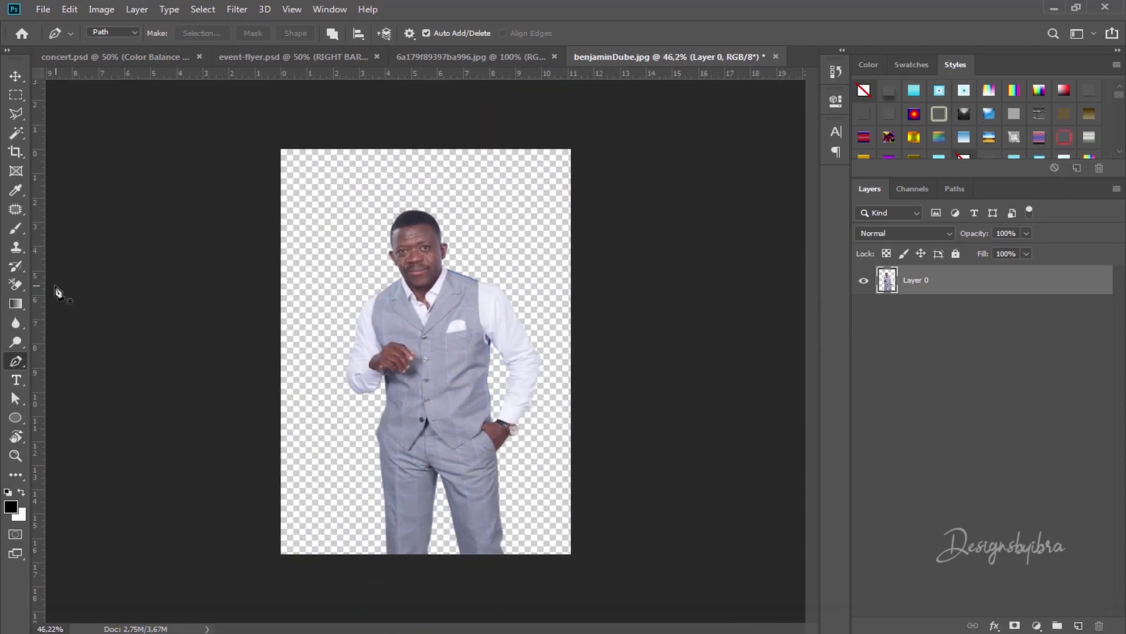
Move the cut-out man into event-flyer.psd and place him on the left side of the flyer, reaching its lower edge
{"action": "left_click", "coordinate": [10, 75]}
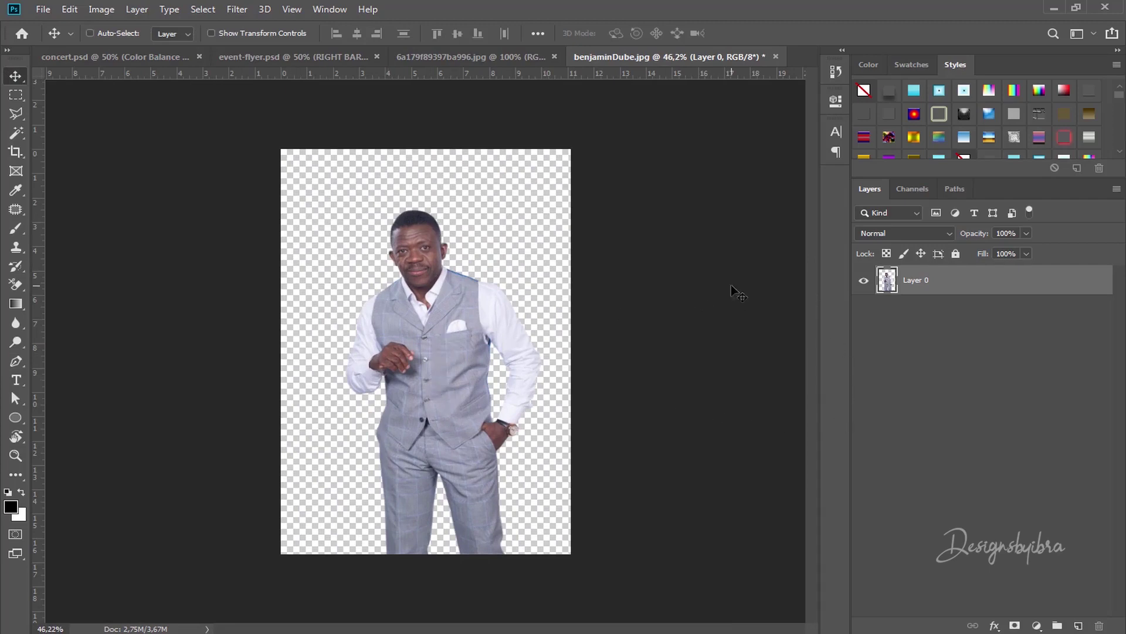
{"action": "left_click_drag", "start_coordinate": [452, 314], "coordinate": [365, 59]}
{"action": "left_click_drag", "start_coordinate": [279, 65], "coordinate": [422, 442]}
{"action": "left_click_drag", "start_coordinate": [395, 368], "coordinate": [300, 334]}
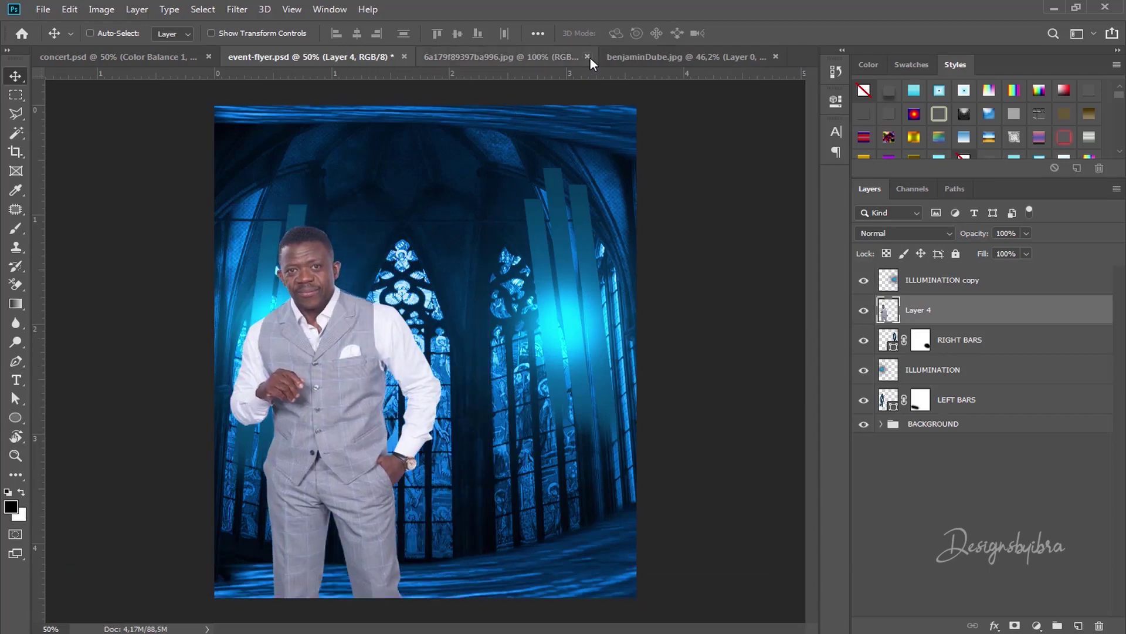
In 6a179f89397ba996.jpg, start a pen path at the hat's crown and trace its right side down around the brim
{"action": "left_click", "coordinate": [510, 59]}
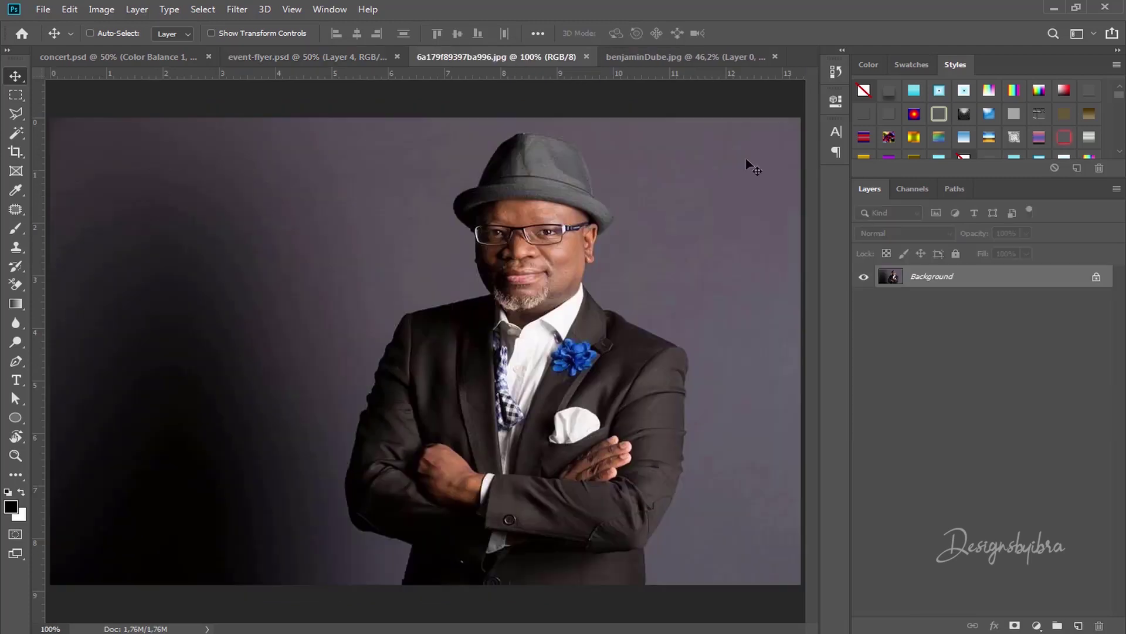
{"action": "scroll", "coordinate": [534, 163], "scroll_direction": "up", "scroll_amount": 8}
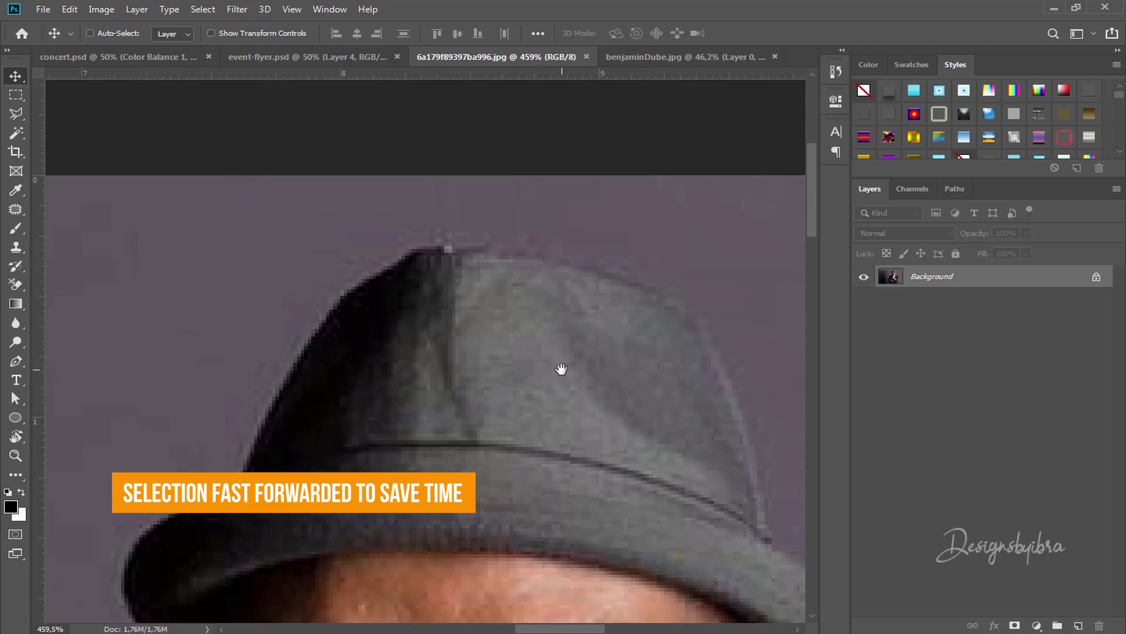
{"action": "key", "text": "p"}
{"action": "left_click", "coordinate": [391, 269]}
{"action": "left_click_drag", "start_coordinate": [441, 251], "coordinate": [470, 253]}
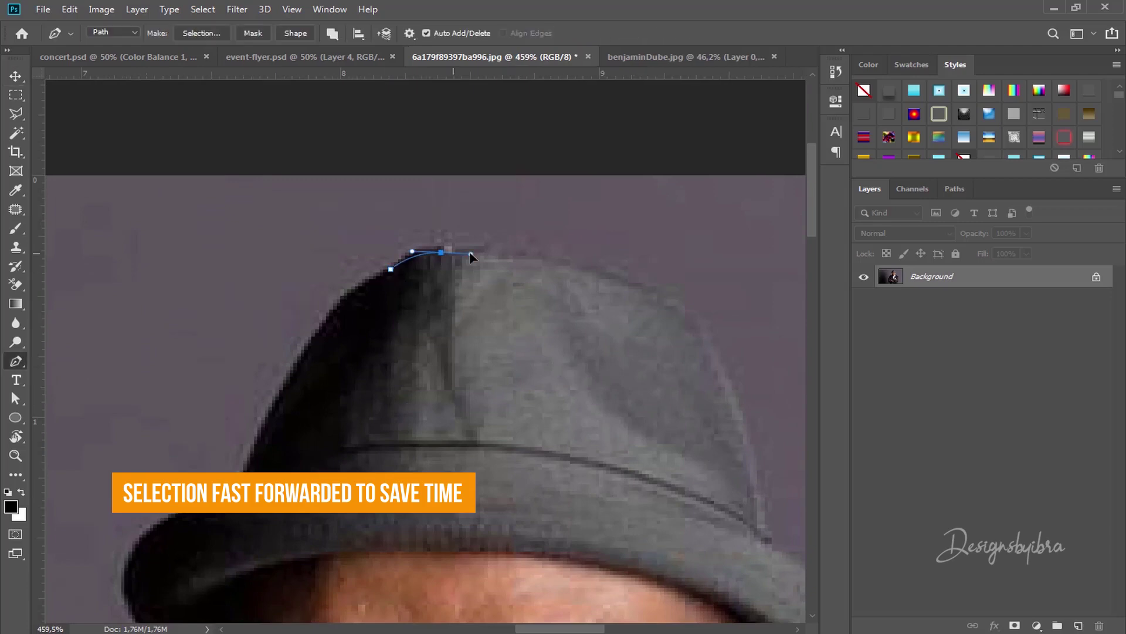
{"action": "key", "text": "ctrl+z"}
{"action": "left_click_drag", "start_coordinate": [719, 324], "coordinate": [619, 168]}
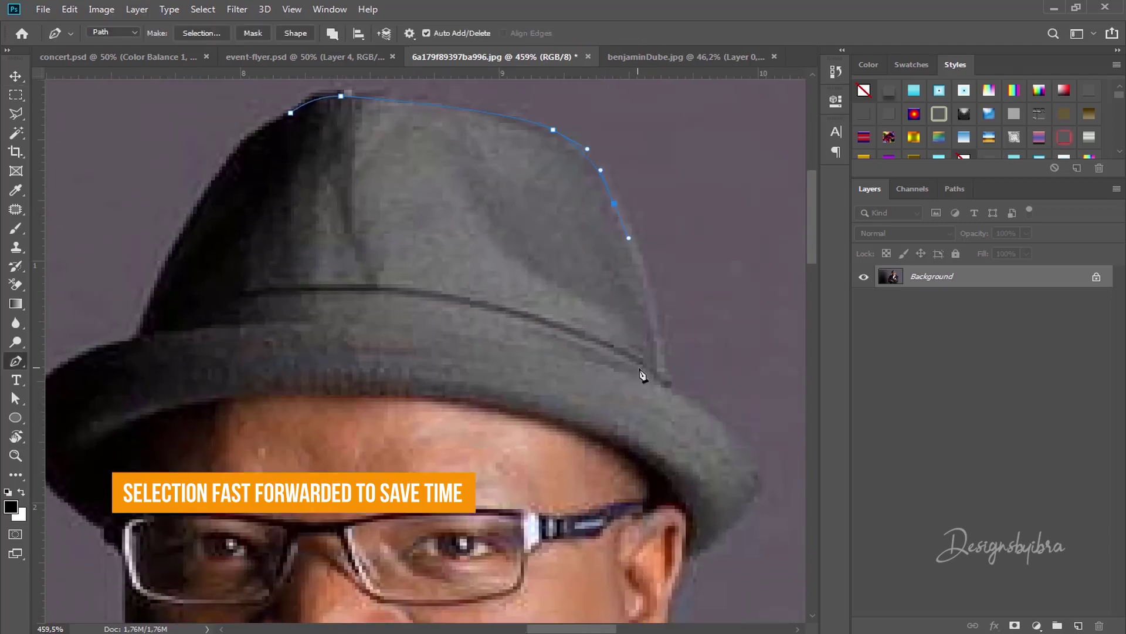
{"action": "left_click", "coordinate": [662, 380]}
{"action": "left_click", "coordinate": [729, 396]}
{"action": "left_click", "coordinate": [754, 446]}
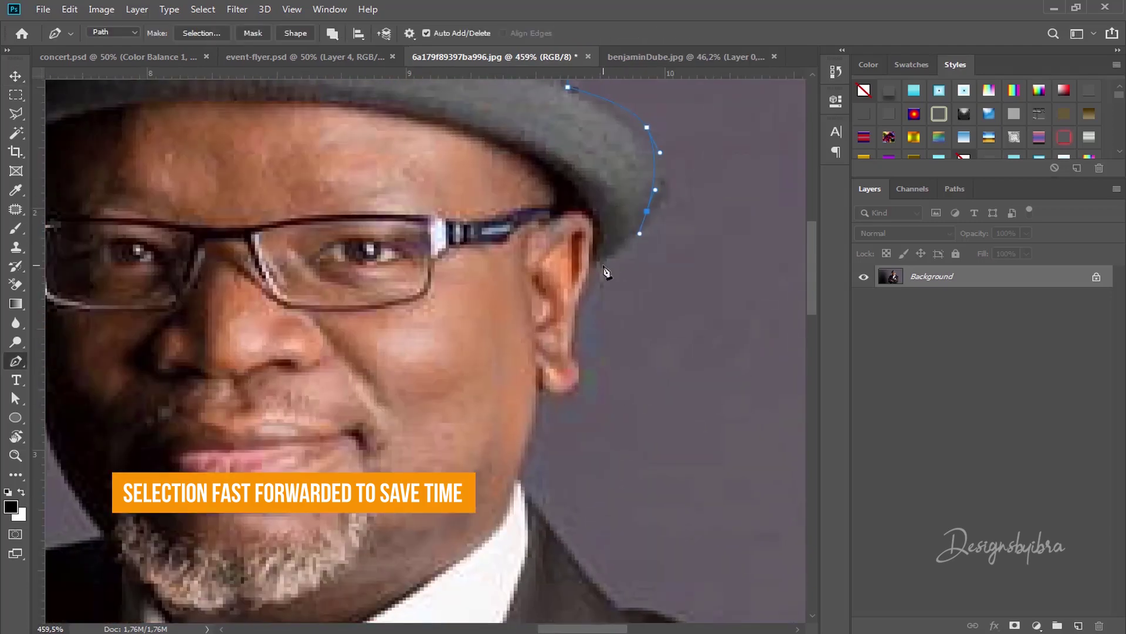
Continue the path under the brim and down the outer edge of the ear to the earlobe
{"action": "left_click_drag", "start_coordinate": [726, 431], "coordinate": [632, 139]}
{"action": "scroll", "coordinate": [633, 138], "scroll_direction": "up", "scroll_amount": 3}
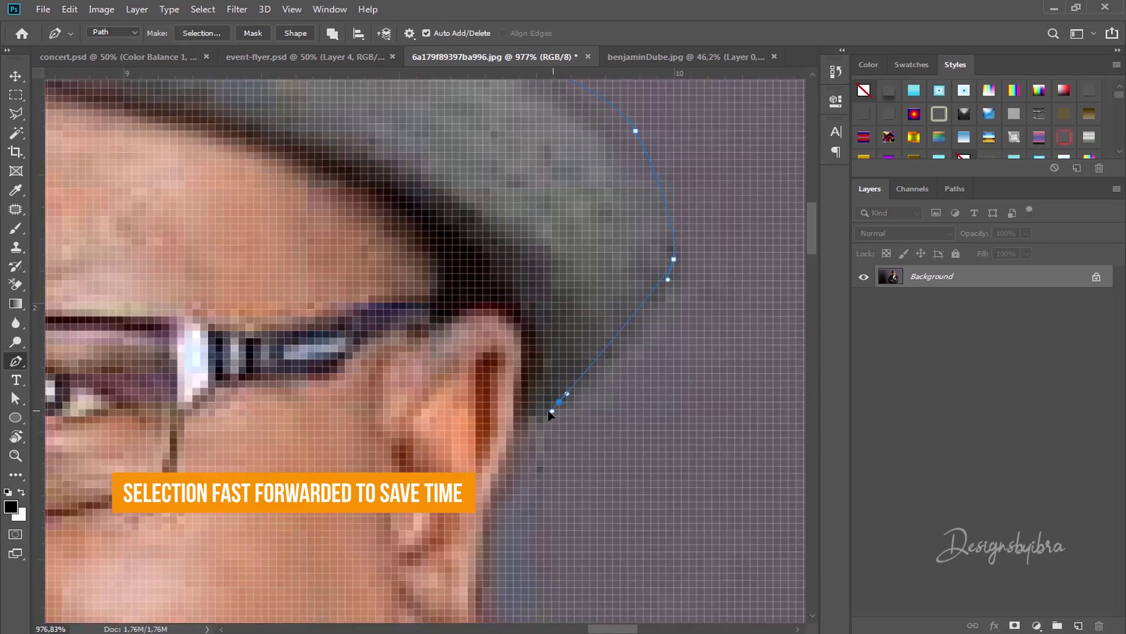
{"action": "left_click_drag", "start_coordinate": [551, 414], "coordinate": [590, 162]}
{"action": "left_click", "coordinate": [560, 162]}
{"action": "left_click", "coordinate": [529, 234]}
{"action": "left_click_drag", "start_coordinate": [514, 312], "coordinate": [514, 326]}
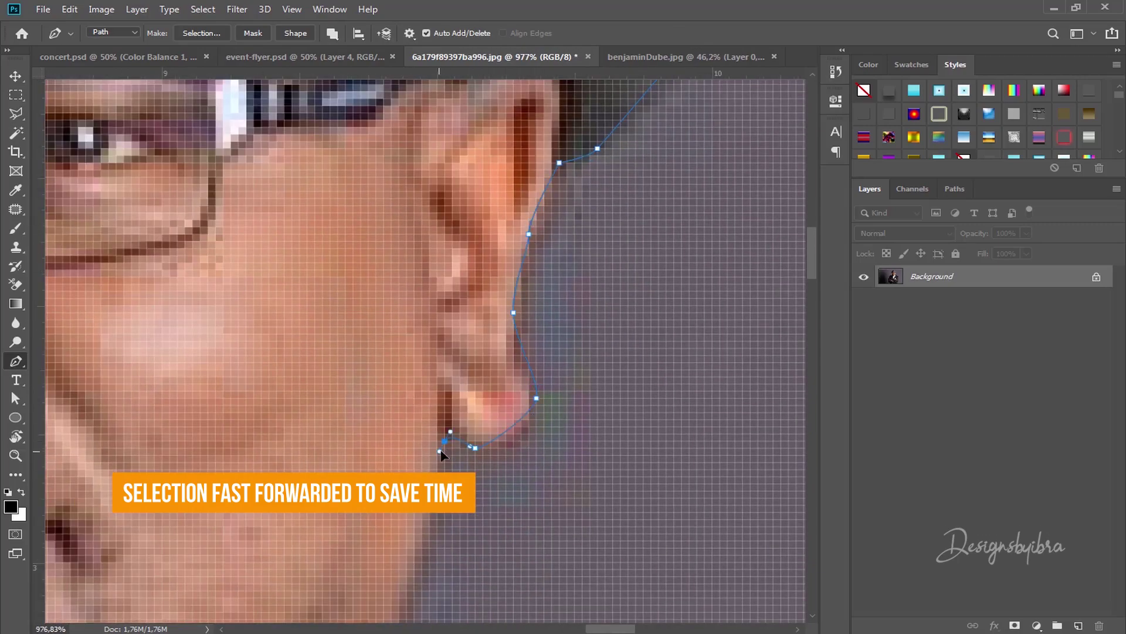
Trace the path from the earlobe along the jaw and shirt collar and out over the jacket's right-hand shoulder
{"action": "left_click_drag", "start_coordinate": [414, 589], "coordinate": [509, 322]}
{"action": "left_click_drag", "start_coordinate": [554, 452], "coordinate": [341, 195]}
{"action": "left_click_drag", "start_coordinate": [473, 352], "coordinate": [495, 356]}
{"action": "left_click_drag", "start_coordinate": [558, 360], "coordinate": [162, 97]}
{"action": "left_click_drag", "start_coordinate": [335, 190], "coordinate": [386, 206]}
{"action": "left_click_drag", "start_coordinate": [727, 418], "coordinate": [445, 324]}
{"action": "left_click_drag", "start_coordinate": [498, 360], "coordinate": [541, 399]}
Carry the path around the shoulder and down the outer upper arm to the first sleeve crease
{"action": "left_click_drag", "start_coordinate": [526, 414], "coordinate": [517, 144]}
{"action": "left_click_drag", "start_coordinate": [589, 266], "coordinate": [576, 380]}
{"action": "left_click_drag", "start_coordinate": [552, 460], "coordinate": [656, 310]}
{"action": "left_click_drag", "start_coordinate": [655, 440], "coordinate": [520, 115]}
{"action": "left_click_drag", "start_coordinate": [538, 229], "coordinate": [528, 284]}
{"action": "left_click_drag", "start_coordinate": [531, 367], "coordinate": [541, 388]}
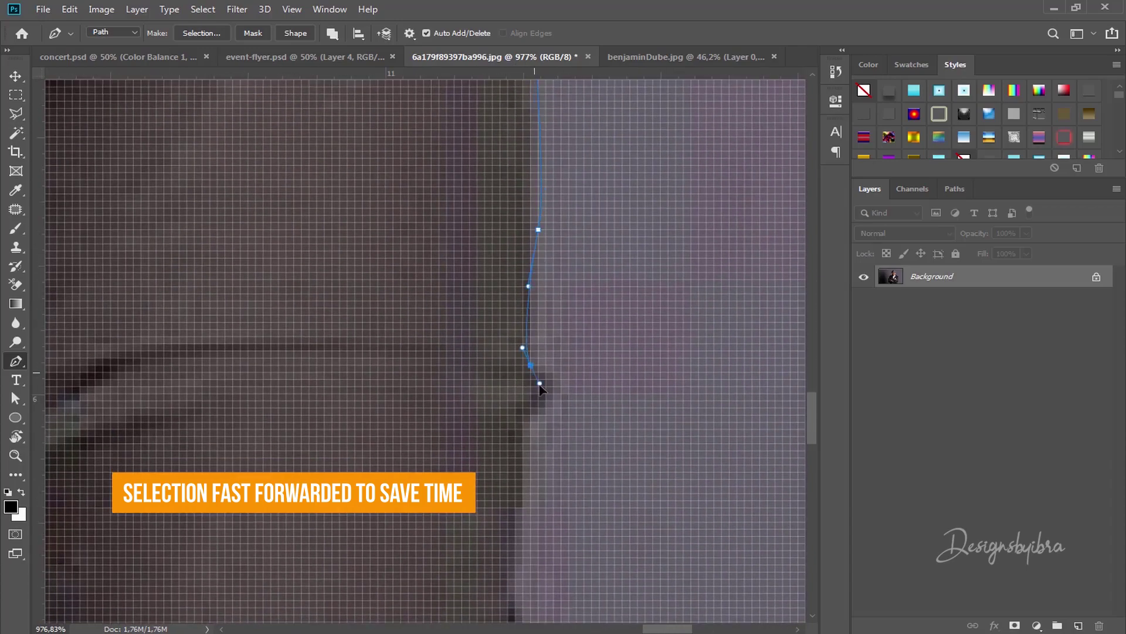
Follow the creases midway down the right-hand sleeve with further curved path points
{"action": "left_click_drag", "start_coordinate": [516, 446], "coordinate": [571, 290]}
{"action": "left_click_drag", "start_coordinate": [563, 287], "coordinate": [565, 297]}
{"action": "left_click_drag", "start_coordinate": [440, 515], "coordinate": [391, 131]}
{"action": "left_click_drag", "start_coordinate": [477, 203], "coordinate": [524, 379]}
{"action": "left_click_drag", "start_coordinate": [568, 247], "coordinate": [571, 267]}
{"action": "left_click", "coordinate": [554, 339]}
{"action": "left_click_drag", "start_coordinate": [564, 399], "coordinate": [557, 419]}
Continue the path down the lower part of the right-hand sleeve to the elbow
{"action": "left_click_drag", "start_coordinate": [514, 482], "coordinate": [553, 294]}
{"action": "left_click_drag", "start_coordinate": [530, 377], "coordinate": [521, 404]}
{"action": "left_click_drag", "start_coordinate": [492, 471], "coordinate": [530, 328]}
{"action": "left_click_drag", "start_coordinate": [507, 368], "coordinate": [500, 384]}
{"action": "left_click_drag", "start_coordinate": [522, 289], "coordinate": [634, 95]}
{"action": "left_click_drag", "start_coordinate": [504, 356], "coordinate": [495, 387]}
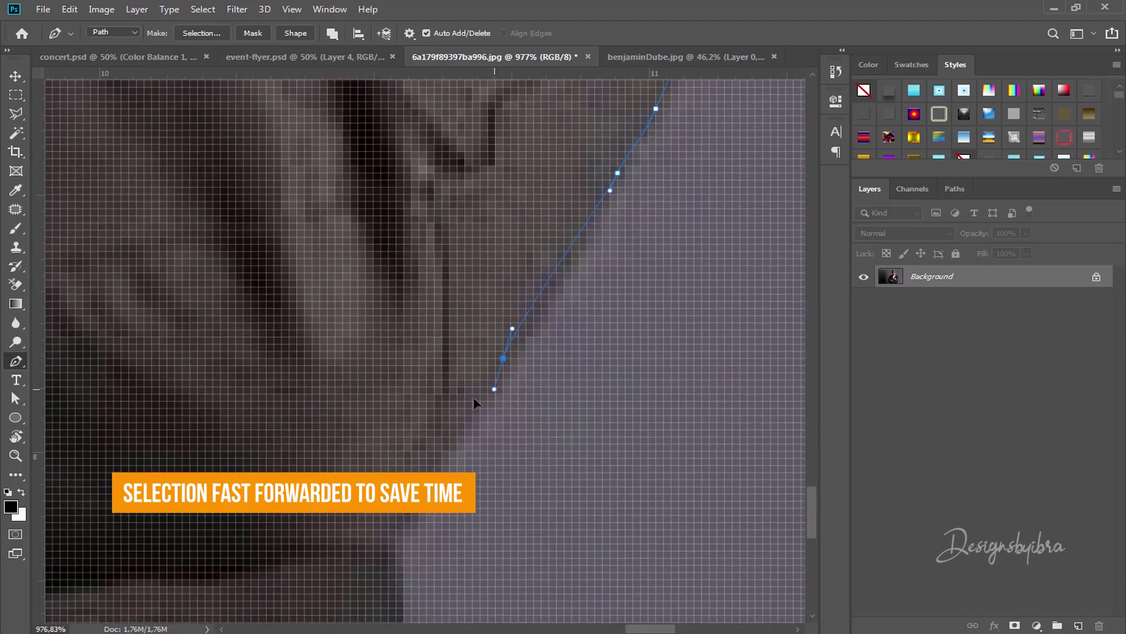
Run the path from the elbow to the photo's lower edge, across beneath the jacket, and up its left side
{"action": "left_click_drag", "start_coordinate": [397, 557], "coordinate": [536, 225]}
{"action": "scroll", "coordinate": [532, 219], "scroll_direction": "down", "scroll_amount": 9}
{"action": "left_click", "coordinate": [536, 372]}
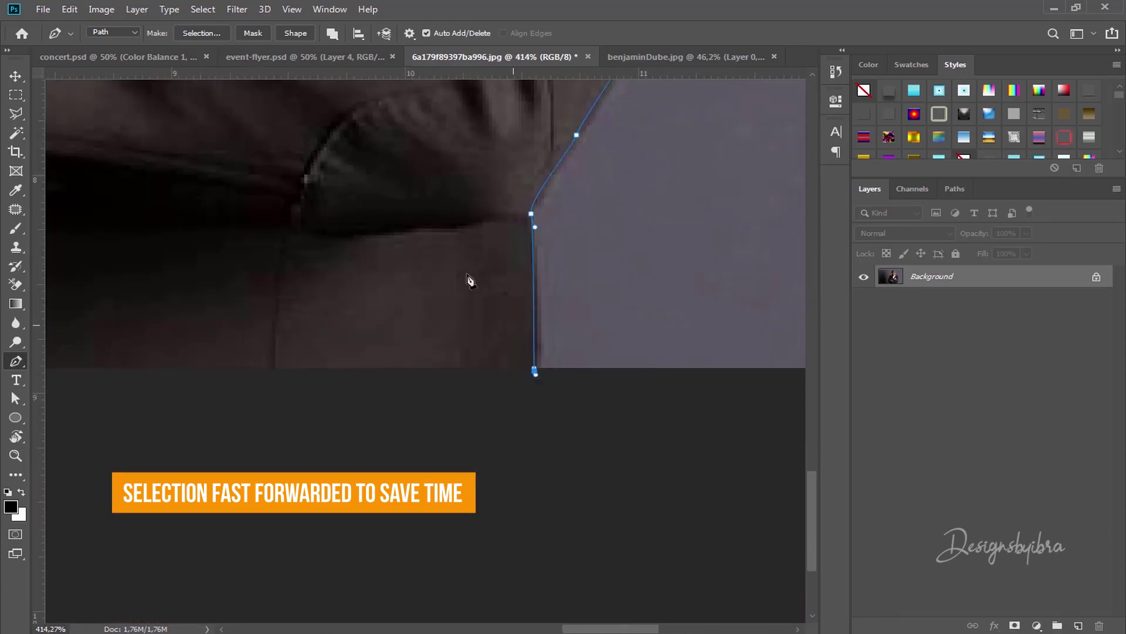
{"action": "left_click_drag", "start_coordinate": [234, 235], "coordinate": [732, 287]}
{"action": "left_click_drag", "start_coordinate": [289, 208], "coordinate": [597, 155]}
{"action": "left_click", "coordinate": [333, 374]}
{"action": "left_click_drag", "start_coordinate": [375, 209], "coordinate": [378, 206]}
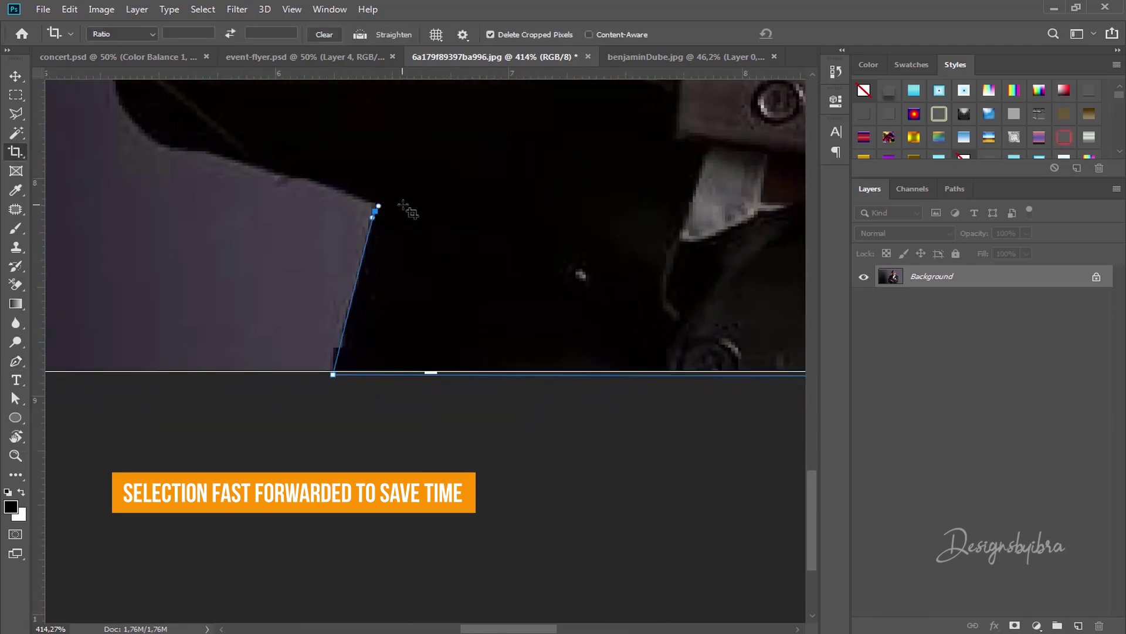
Round the corner below the left-hand sleeve and trace the sleeve's underside out to the elbow
{"action": "left_click_drag", "start_coordinate": [359, 165], "coordinate": [415, 272]}
{"action": "scroll", "coordinate": [414, 270], "scroll_direction": "up", "scroll_amount": 6}
{"action": "left_click_drag", "start_coordinate": [442, 345], "coordinate": [428, 341]}
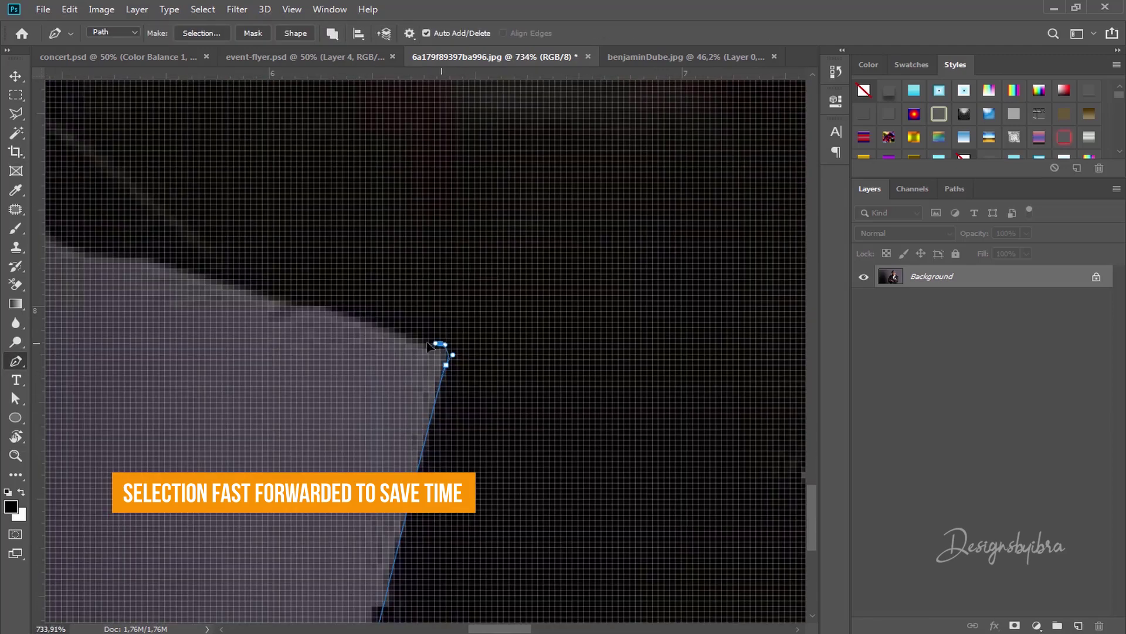
{"action": "left_click_drag", "start_coordinate": [255, 280], "coordinate": [239, 278]}
{"action": "left_click_drag", "start_coordinate": [352, 260], "coordinate": [665, 322]}
{"action": "left_click_drag", "start_coordinate": [432, 317], "coordinate": [397, 314]}
{"action": "left_click_drag", "start_coordinate": [321, 237], "coordinate": [315, 220]}
Trace the path up the outer edge of the left-hand sleeve from the elbow to the upper-arm crease
{"action": "left_click_drag", "start_coordinate": [386, 178], "coordinate": [504, 491]}
{"action": "left_click_drag", "start_coordinate": [395, 317], "coordinate": [397, 269]}
{"action": "left_click_drag", "start_coordinate": [413, 183], "coordinate": [408, 397]}
{"action": "left_click_drag", "start_coordinate": [404, 313], "coordinate": [413, 284]}
{"action": "left_click_drag", "start_coordinate": [433, 185], "coordinate": [436, 177]}
{"action": "left_click_drag", "start_coordinate": [460, 168], "coordinate": [427, 403]}
{"action": "left_click_drag", "start_coordinate": [422, 297], "coordinate": [435, 270]}
{"action": "left_click_drag", "start_coordinate": [440, 233], "coordinate": [485, 197]}
{"action": "left_click_drag", "start_coordinate": [497, 173], "coordinate": [495, 168]}
{"action": "left_click_drag", "start_coordinate": [497, 237], "coordinate": [434, 422]}
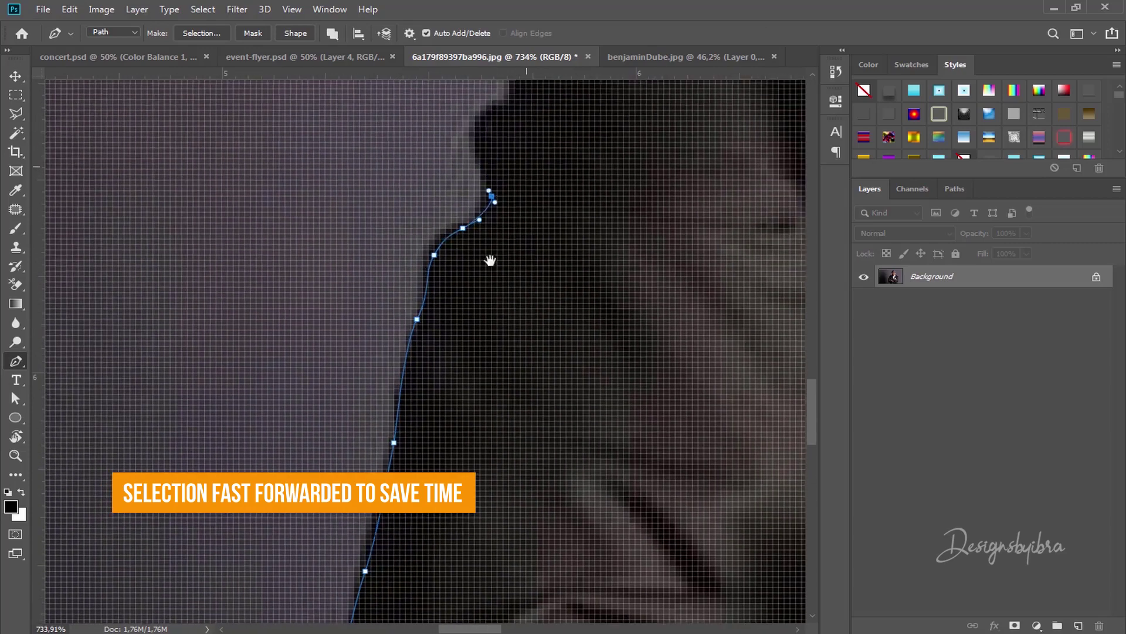
Carry the path past the crease and up the left-hand upper arm to the shoulder
{"action": "left_click_drag", "start_coordinate": [440, 268], "coordinate": [476, 210]}
{"action": "left_click_drag", "start_coordinate": [486, 192], "coordinate": [490, 186]}
{"action": "left_click_drag", "start_coordinate": [476, 136], "coordinate": [410, 372]}
{"action": "left_click_drag", "start_coordinate": [408, 369], "coordinate": [415, 356]}
{"action": "left_click_drag", "start_coordinate": [437, 310], "coordinate": [444, 296]}
{"action": "left_click_drag", "start_coordinate": [455, 262], "coordinate": [484, 214]}
{"action": "left_click_drag", "start_coordinate": [495, 170], "coordinate": [464, 249]}
{"action": "left_click_drag", "start_coordinate": [500, 206], "coordinate": [509, 271]}
Trace the path over the left-hand shoulder to the neck and start up the bearded jaw
{"action": "left_click_drag", "start_coordinate": [537, 202], "coordinate": [545, 194]}
{"action": "left_click_drag", "start_coordinate": [566, 156], "coordinate": [616, 150]}
{"action": "left_click_drag", "start_coordinate": [645, 159], "coordinate": [319, 385]}
{"action": "left_click_drag", "start_coordinate": [397, 343], "coordinate": [78, 520]}
{"action": "left_click_drag", "start_coordinate": [551, 418], "coordinate": [570, 390]}
{"action": "scroll", "coordinate": [537, 374], "scroll_direction": "up", "scroll_amount": 3}
{"action": "scroll", "coordinate": [537, 374], "scroll_direction": "down", "scroll_amount": 3}
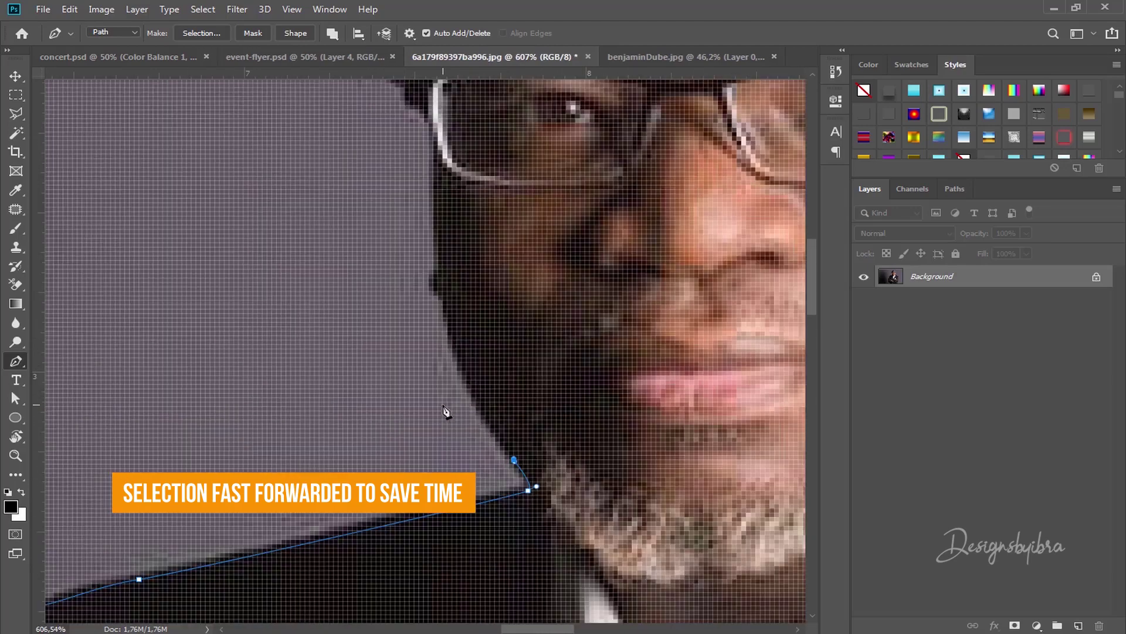
Continue the path up the shaded side of the face, past the glasses, to the underside of the hat brim
{"action": "left_click_drag", "start_coordinate": [445, 410], "coordinate": [297, 357]}
{"action": "scroll", "coordinate": [287, 392], "scroll_direction": "up", "scroll_amount": 2}
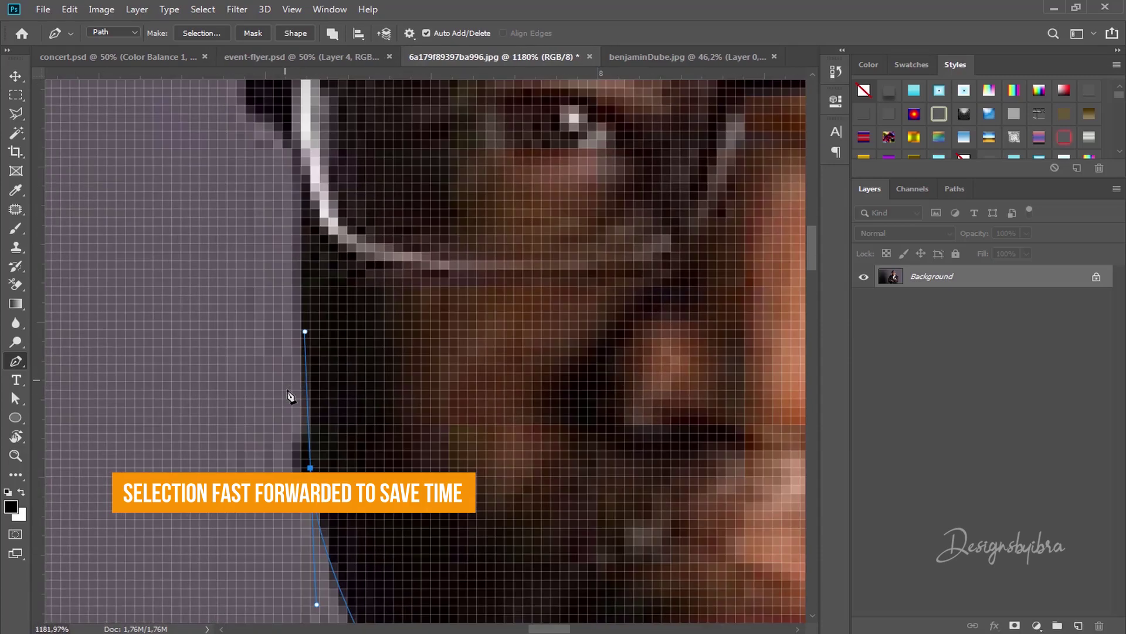
{"action": "scroll", "coordinate": [295, 155], "scroll_direction": "down", "scroll_amount": 2}
{"action": "left_click", "coordinate": [397, 319]}
{"action": "scroll", "coordinate": [395, 360], "scroll_direction": "up", "scroll_amount": 3}
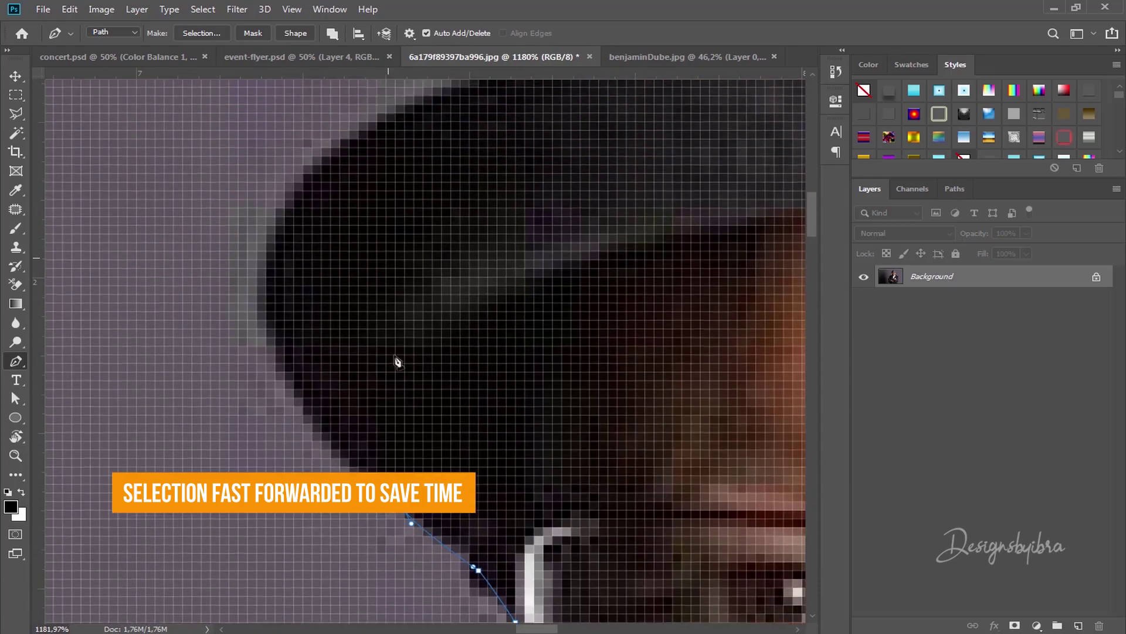
Curve the path around the left end of the hat brim to the crown's base, removing the outgoing handle there
{"action": "scroll", "coordinate": [395, 360], "scroll_direction": "up", "scroll_amount": 1}
{"action": "left_click", "coordinate": [314, 267]}
{"action": "left_click_drag", "start_coordinate": [319, 262], "coordinate": [350, 143]}
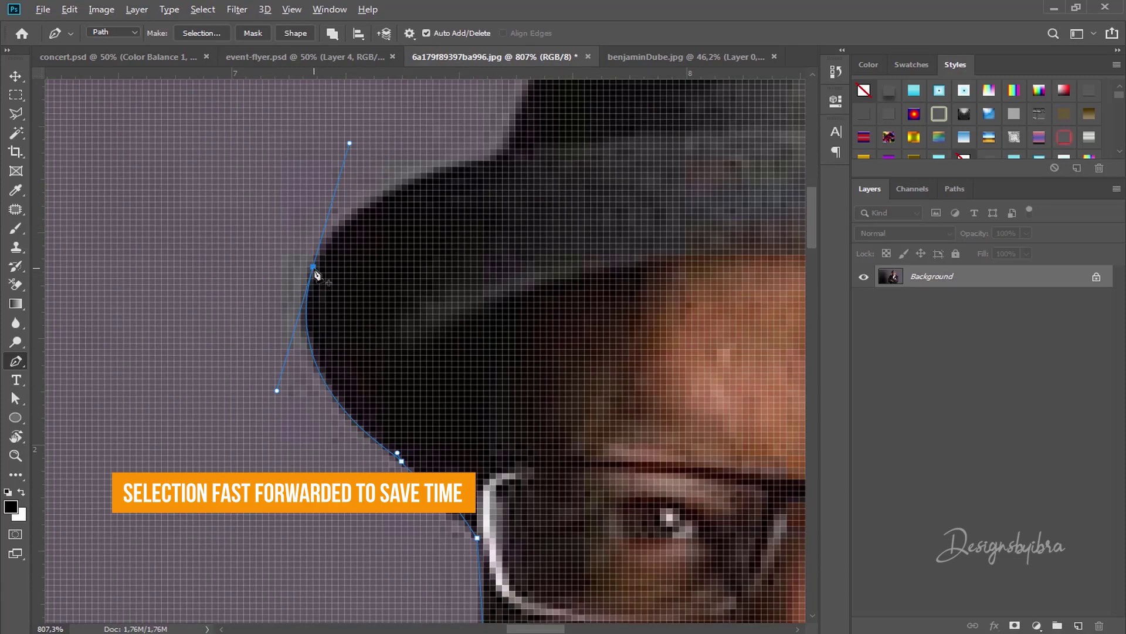
{"action": "scroll", "coordinate": [473, 180], "scroll_direction": "down", "scroll_amount": 3}
{"action": "scroll", "coordinate": [435, 117], "scroll_direction": "up", "scroll_amount": 3}
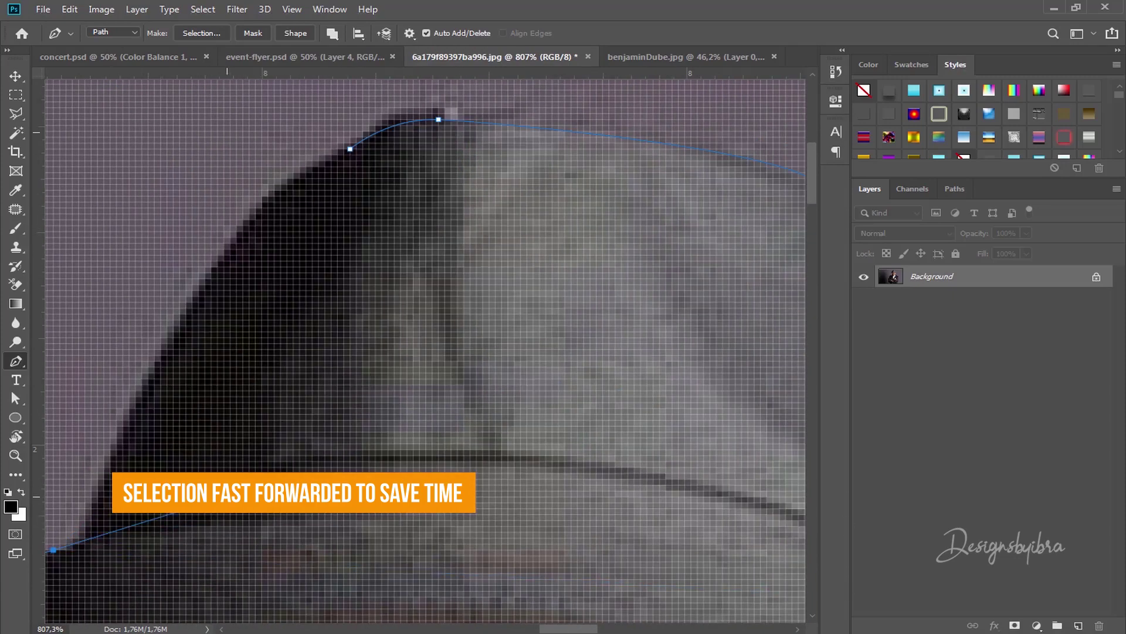
{"action": "left_click_drag", "start_coordinate": [345, 320], "coordinate": [519, 266]}
{"action": "left_click_drag", "start_coordinate": [521, 205], "coordinate": [568, 147]}
{"action": "left_click_drag", "start_coordinate": [406, 261], "coordinate": [556, 234]}
{"action": "left_click", "coordinate": [404, 260], "text": "alt"}
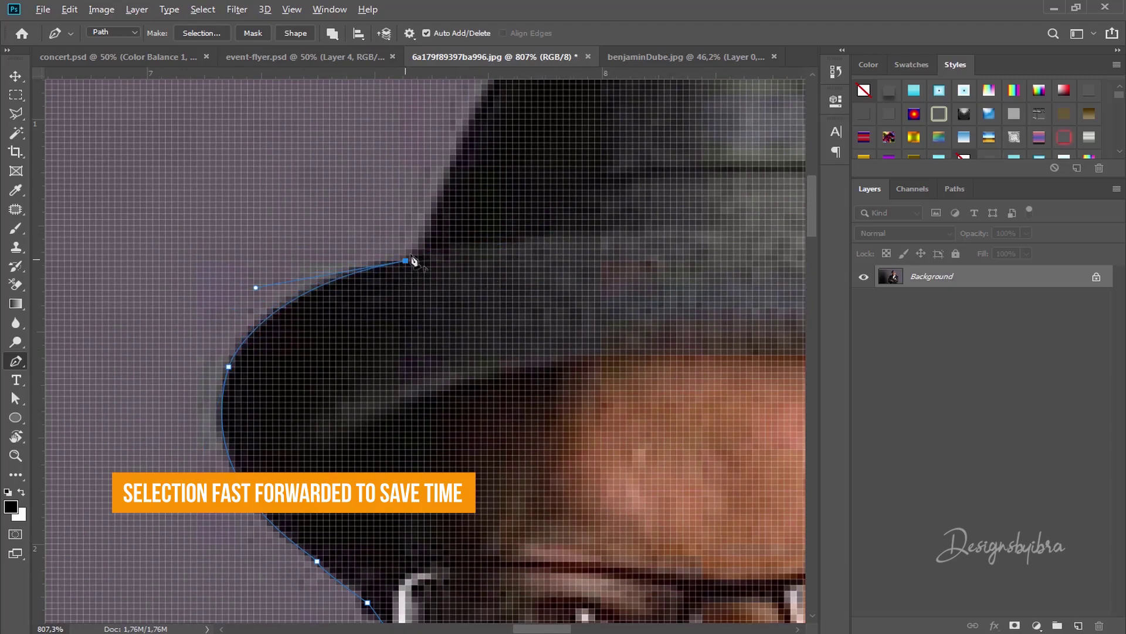
Trace the path up the left-hand side of the hat's crown and close it at its starting point
{"action": "left_click_drag", "start_coordinate": [584, 194], "coordinate": [488, 439]}
{"action": "left_click_drag", "start_coordinate": [430, 271], "coordinate": [461, 237]}
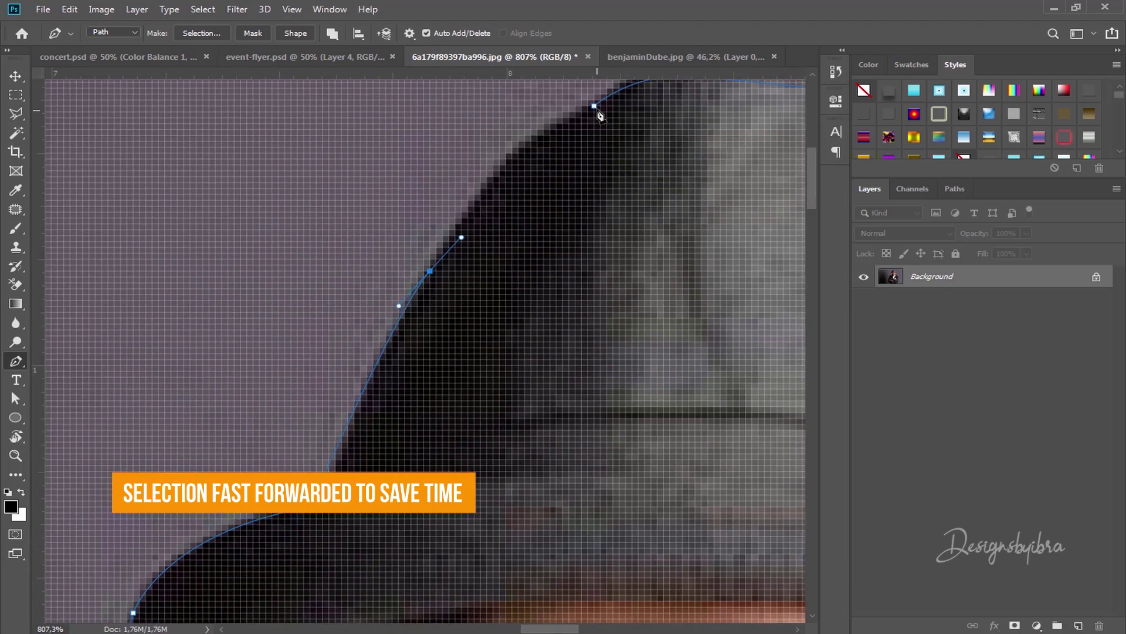
{"action": "left_click_drag", "start_coordinate": [594, 107], "coordinate": [652, 110]}
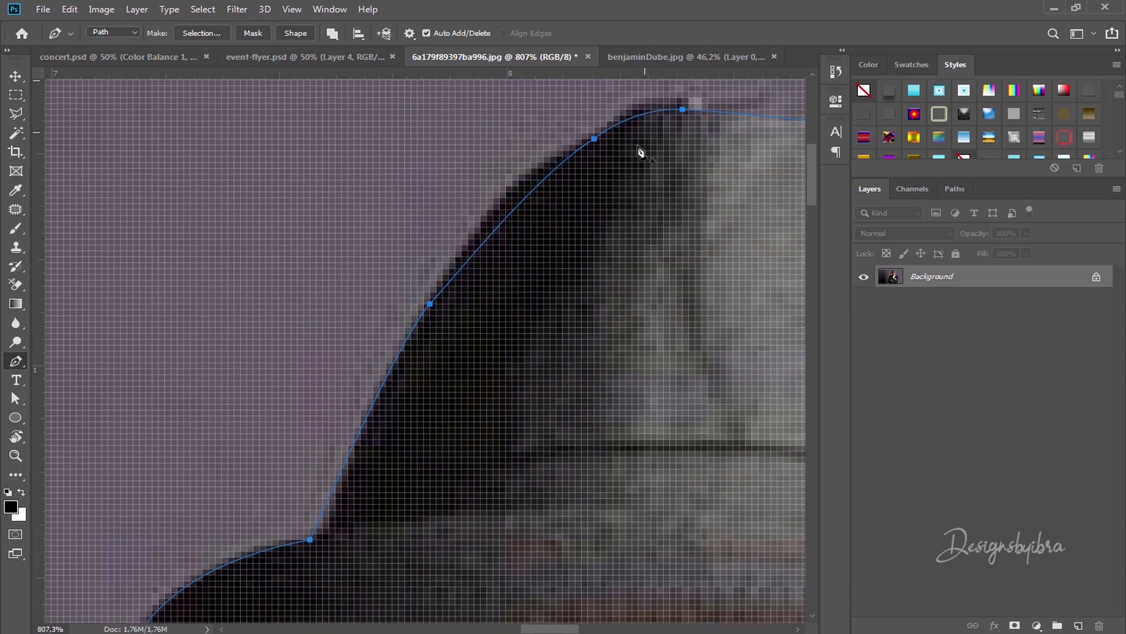
Turn the closed path into a new anti-aliased selection with a feather radius of 0,5 pixels
{"action": "right_click", "coordinate": [484, 246]}
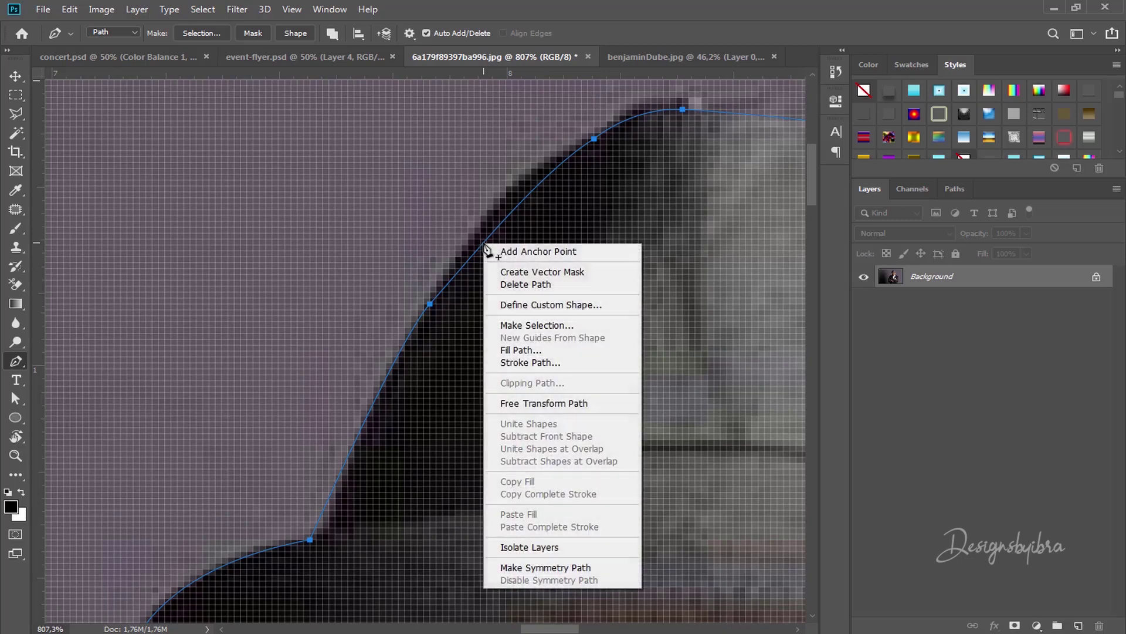
{"action": "left_click", "coordinate": [552, 326]}
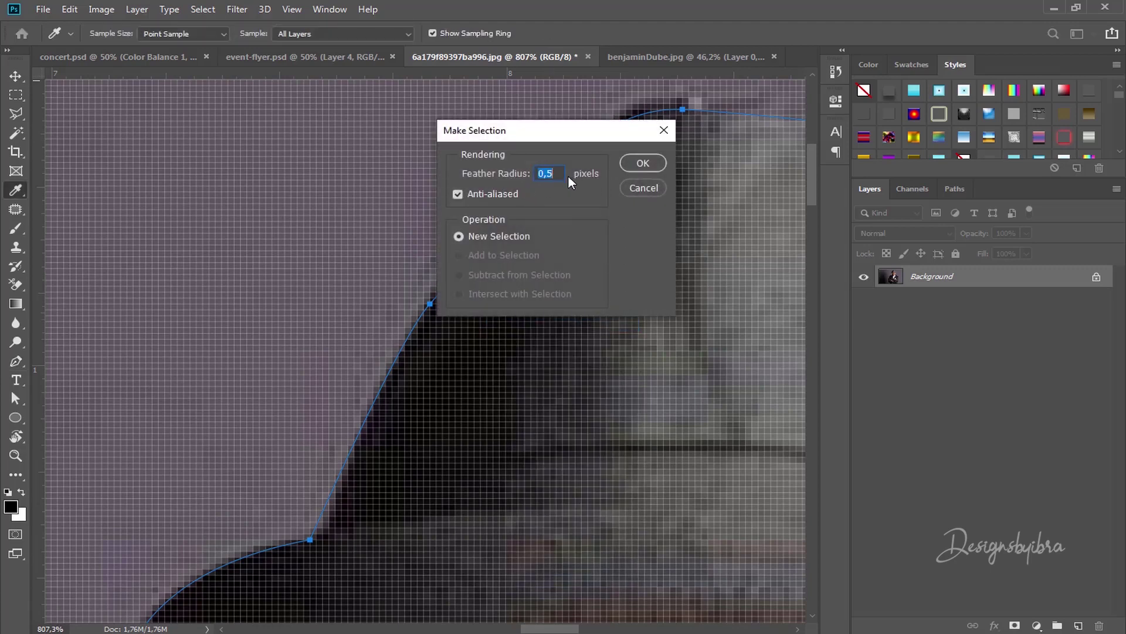
{"action": "left_click", "coordinate": [644, 163]}
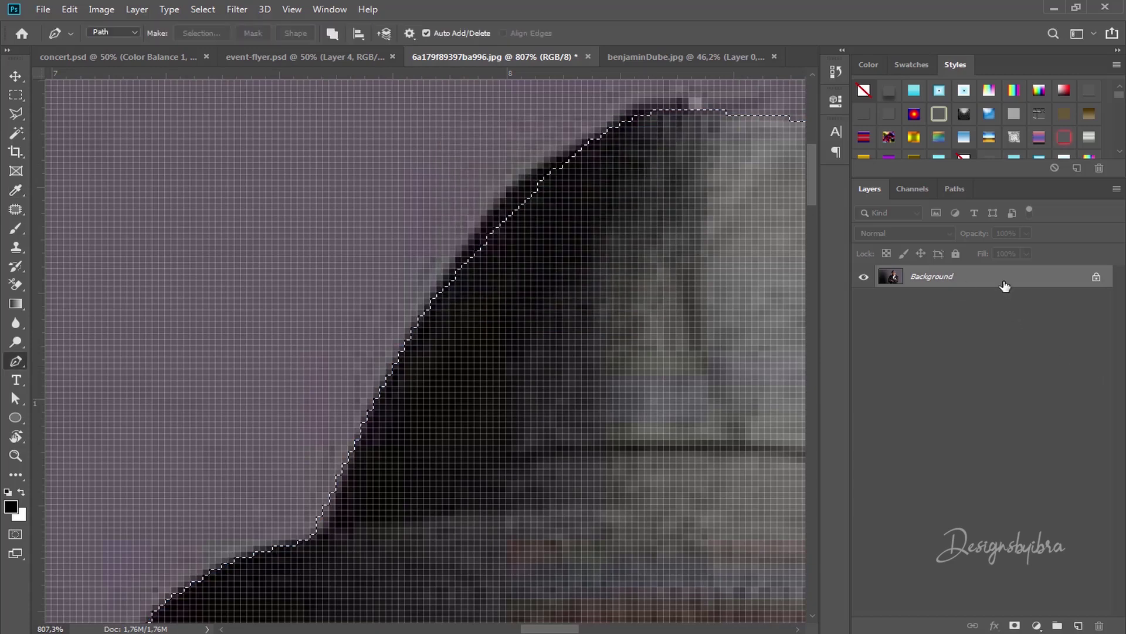
Convert the locked background into the regular layer Layer 0 and mask it with the selection
{"action": "double_click", "coordinate": [1036, 279]}
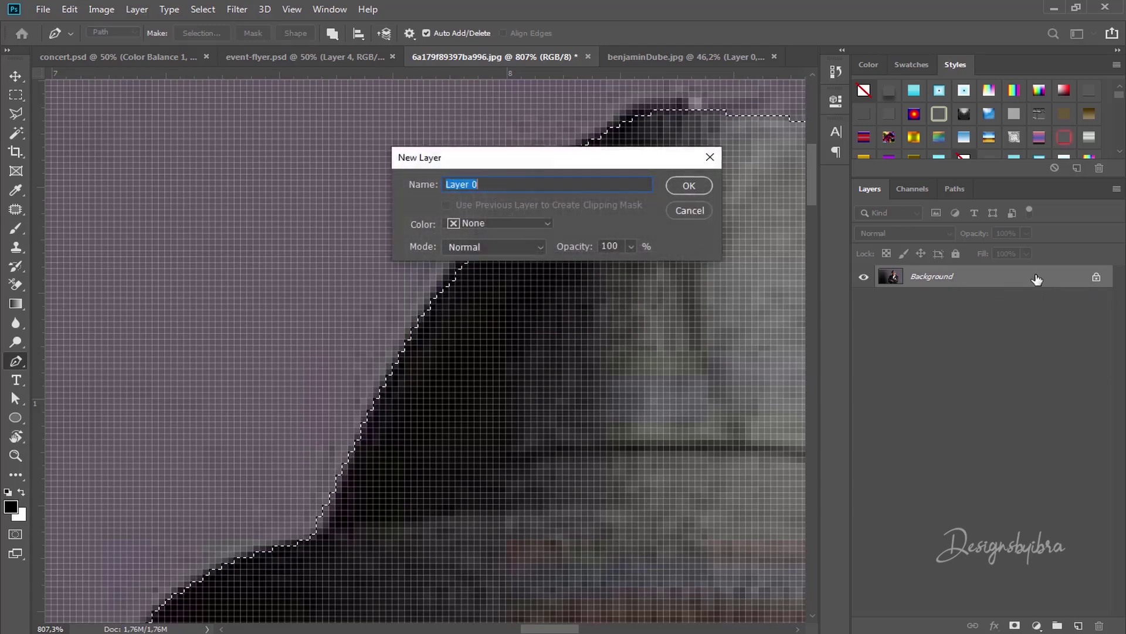
{"action": "left_click", "coordinate": [693, 191]}
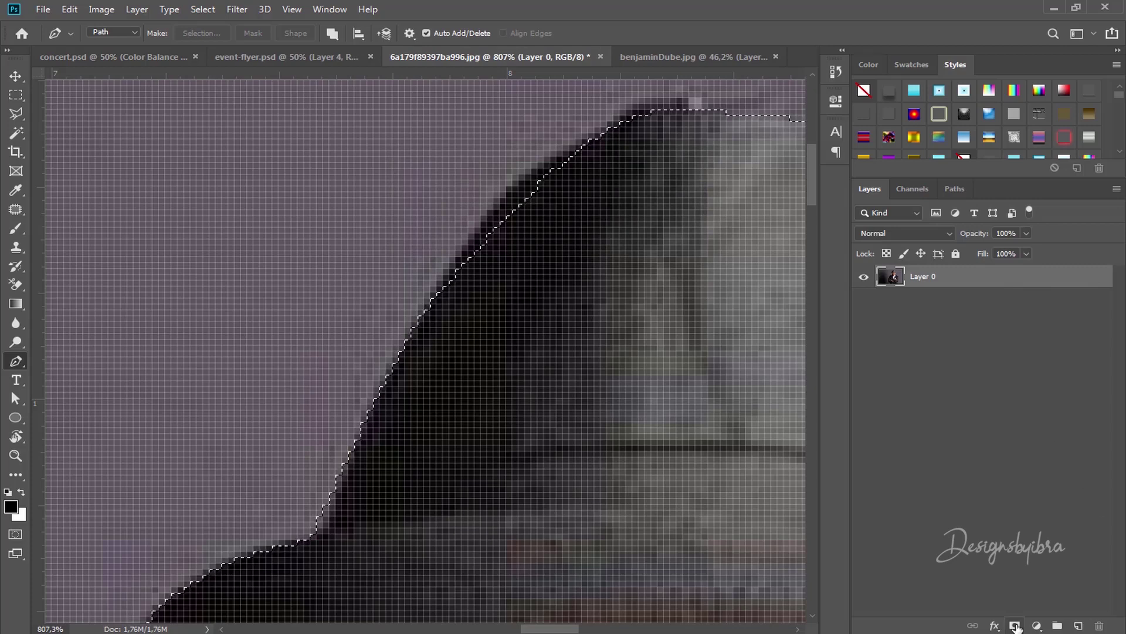
{"action": "left_click", "coordinate": [1016, 626]}
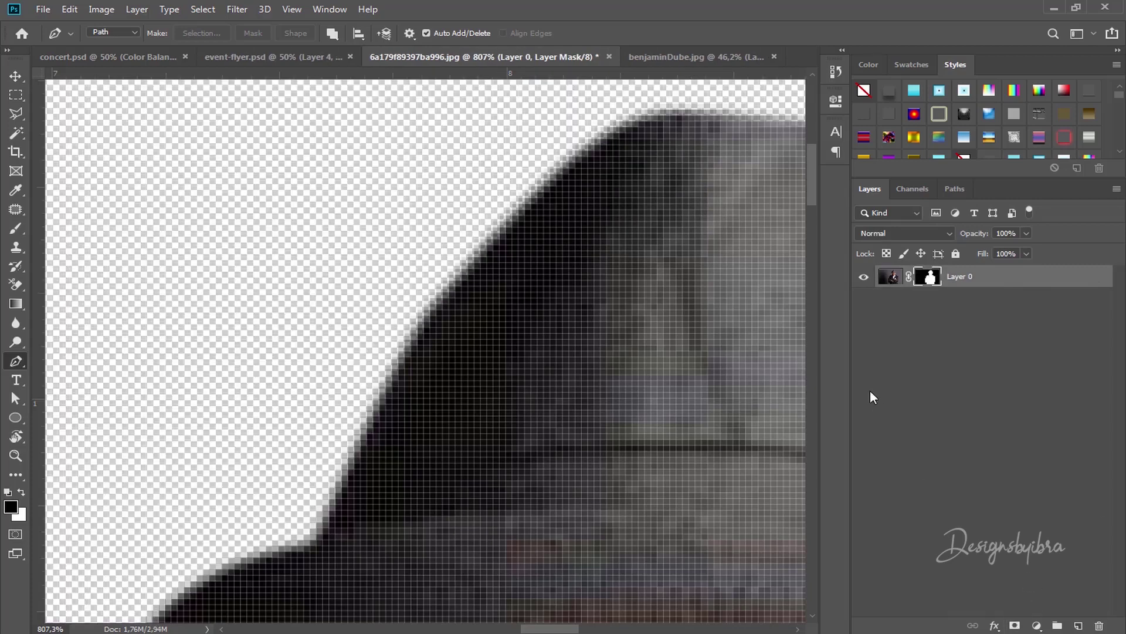
Apply the layer mask permanently to Layer 0 and place the cut-out man in the hat in event-flyer.psd
{"action": "scroll", "coordinate": [517, 199], "scroll_direction": "down", "scroll_amount": 5}
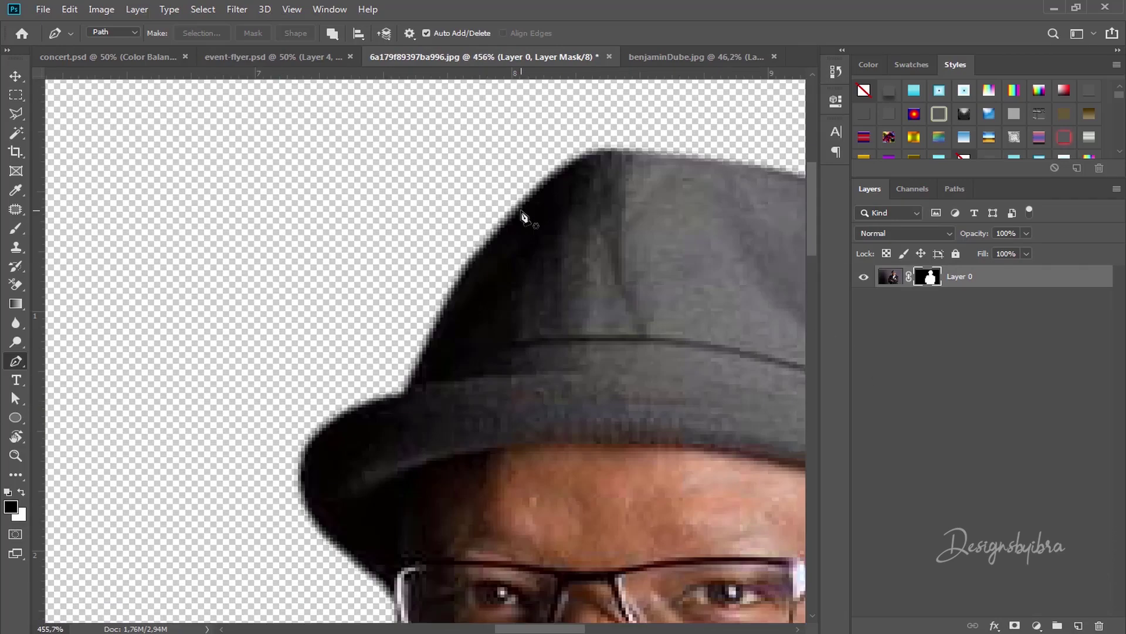
{"action": "scroll", "coordinate": [527, 230], "scroll_direction": "down", "scroll_amount": 5}
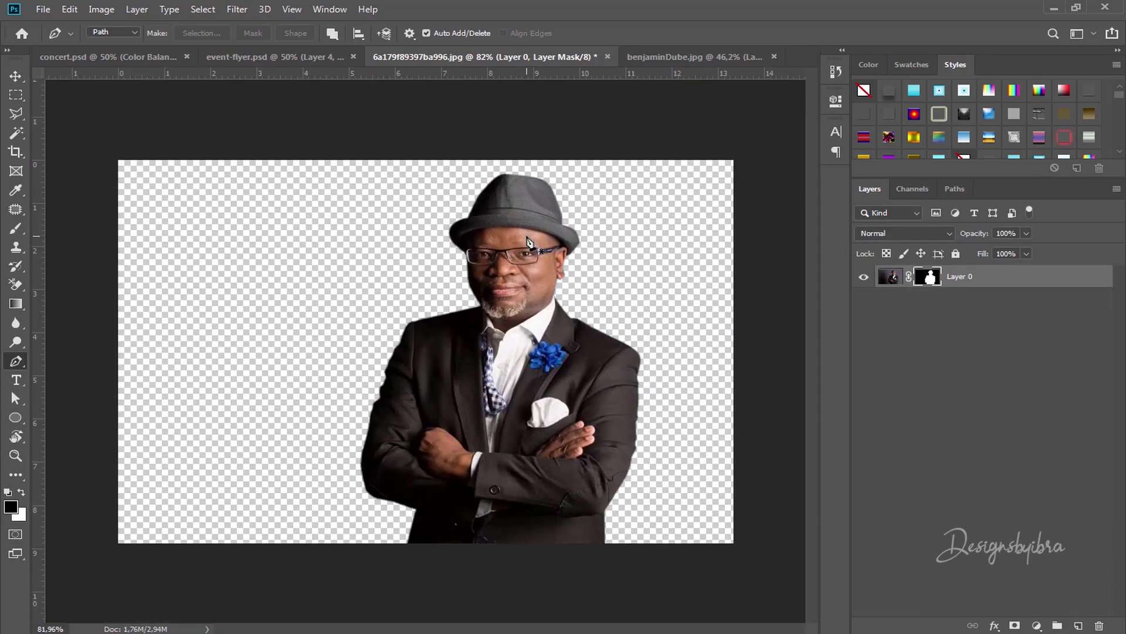
{"action": "scroll", "coordinate": [528, 241], "scroll_direction": "down", "scroll_amount": 1}
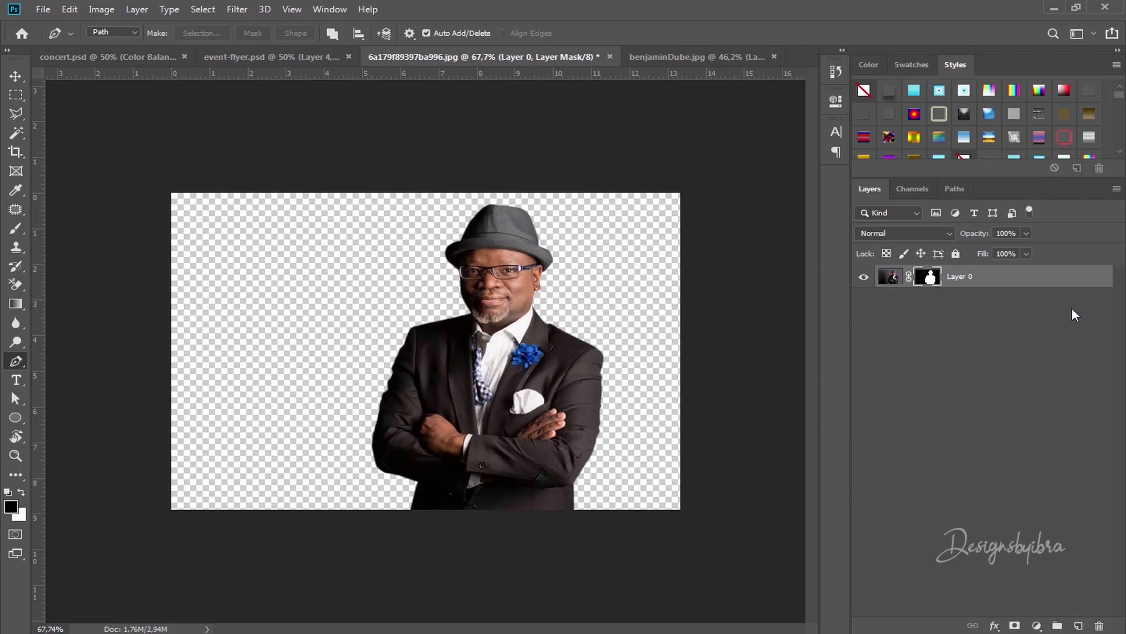
{"action": "right_click", "coordinate": [932, 281]}
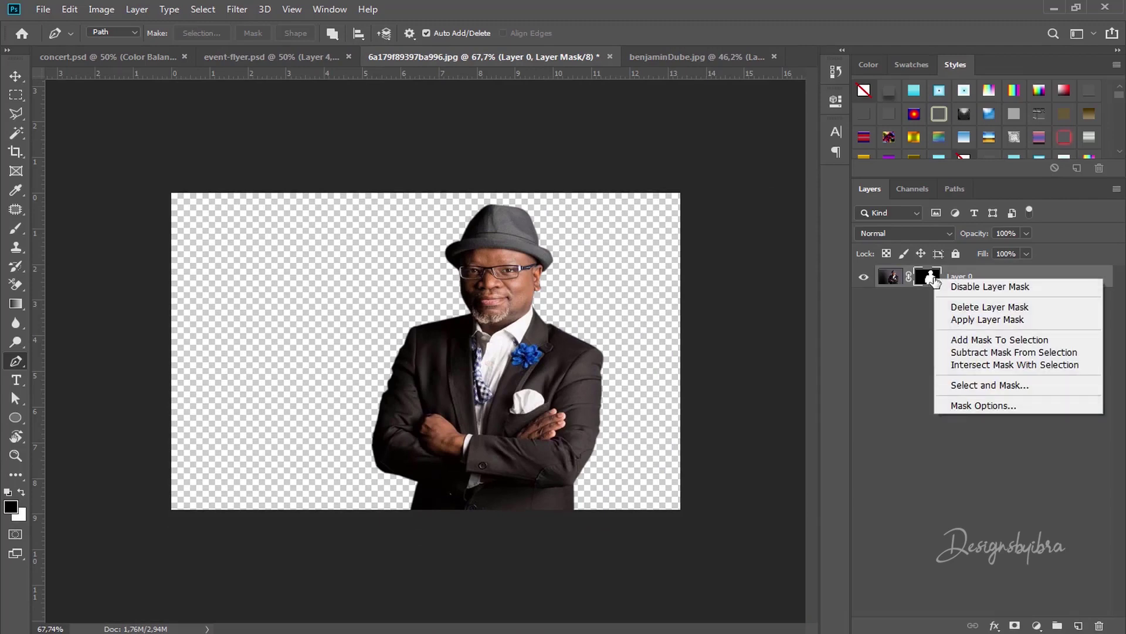
{"action": "left_click", "coordinate": [991, 324]}
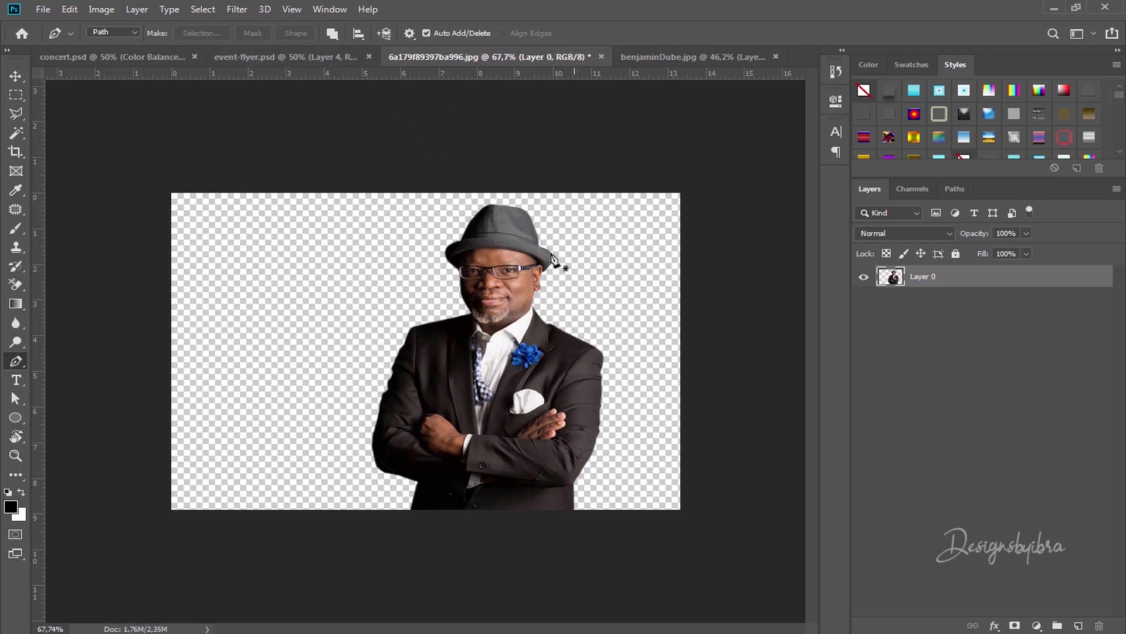
{"action": "left_click", "coordinate": [16, 75]}
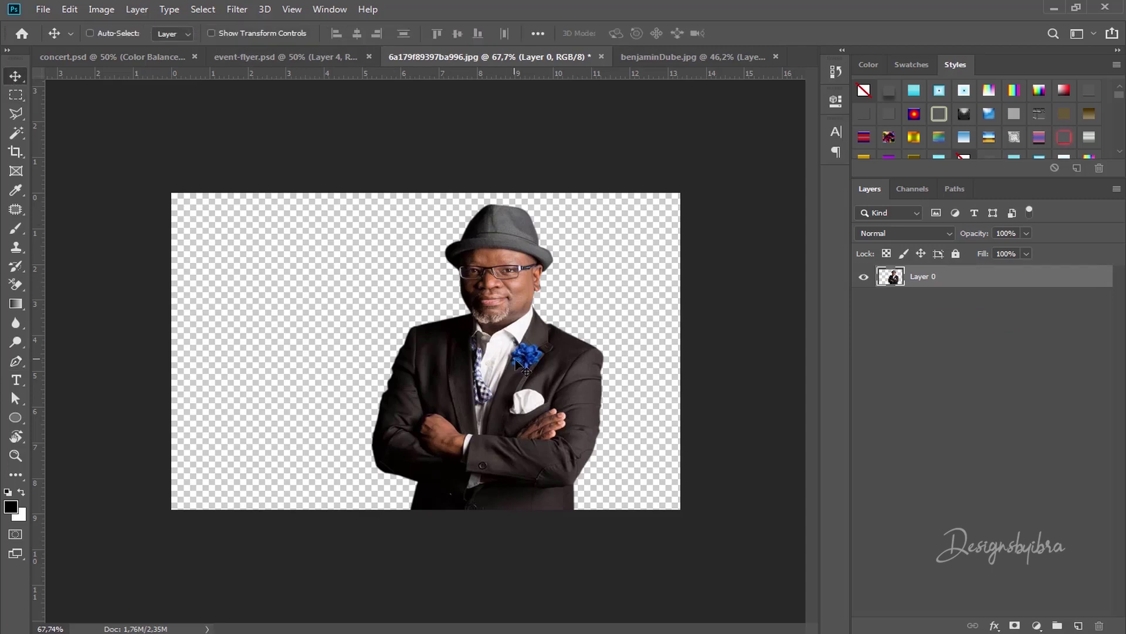
{"action": "left_click_drag", "start_coordinate": [521, 359], "coordinate": [500, 447]}
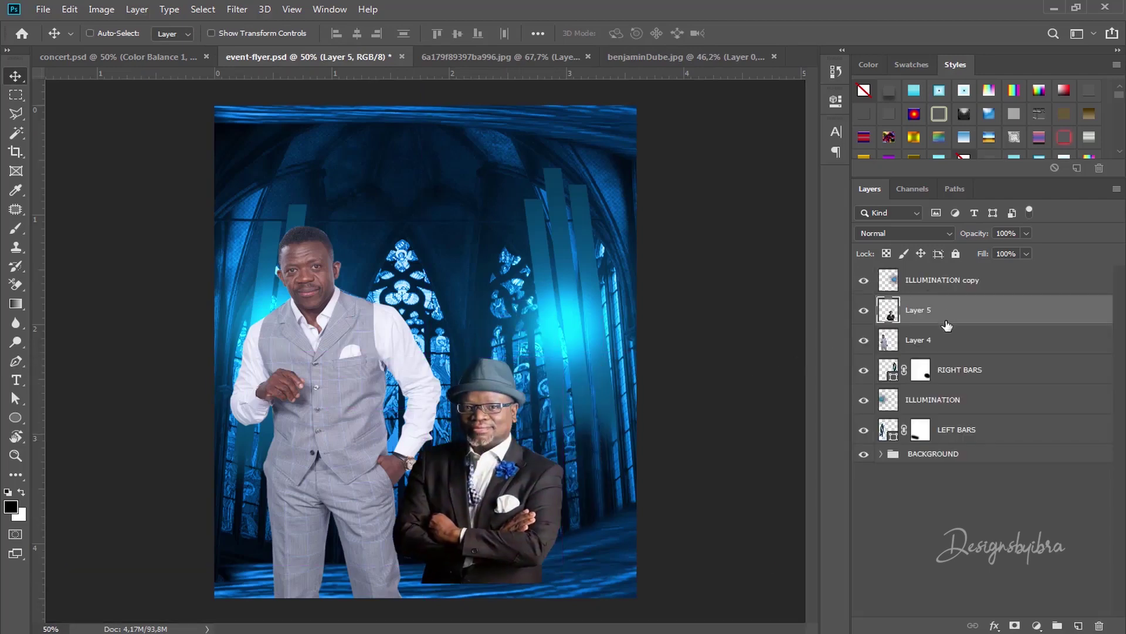
Stack both men's layers, Layer 5 and Layer 4, above the ILLUMINATION copy layer
{"action": "left_click", "coordinate": [937, 342], "text": "shift"}
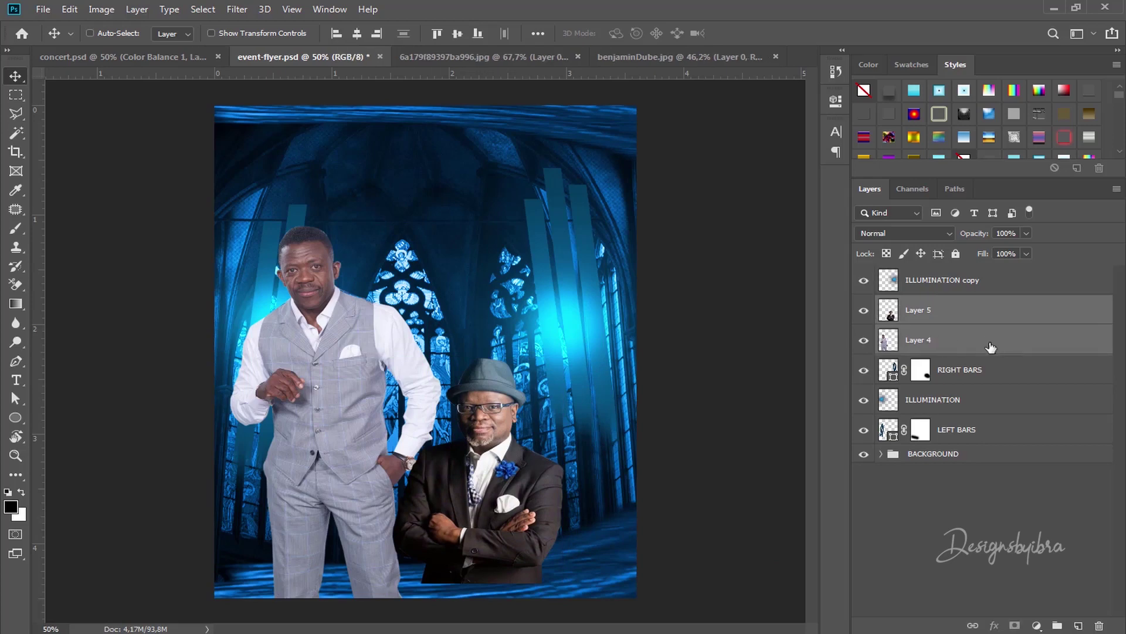
{"action": "left_click_drag", "start_coordinate": [985, 345], "coordinate": [988, 266]}
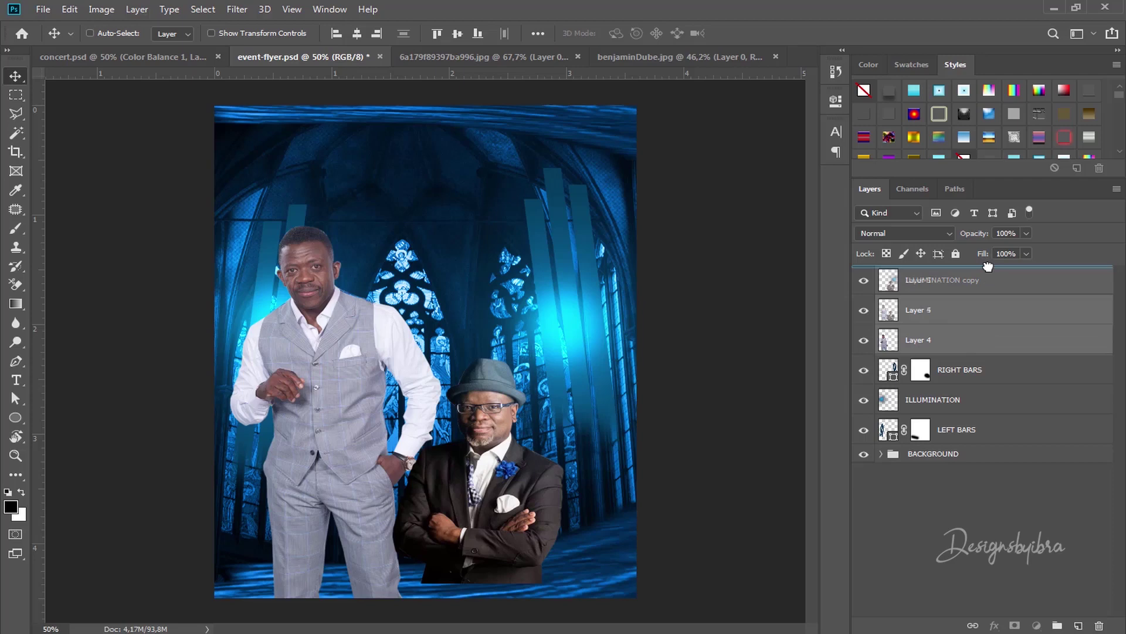
{"action": "left_click_drag", "start_coordinate": [988, 267], "coordinate": [988, 264]}
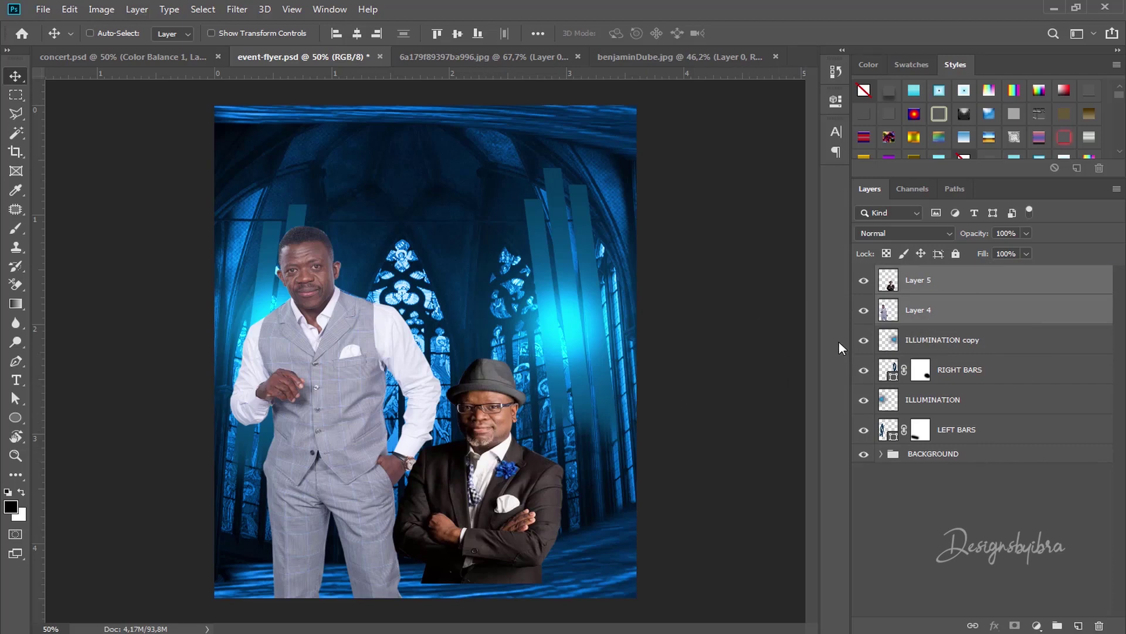
Move Layer 5's man in the hat higher on the flyer, enlarge him to about 156% and flip him horizontally
{"action": "left_click", "coordinate": [931, 286]}
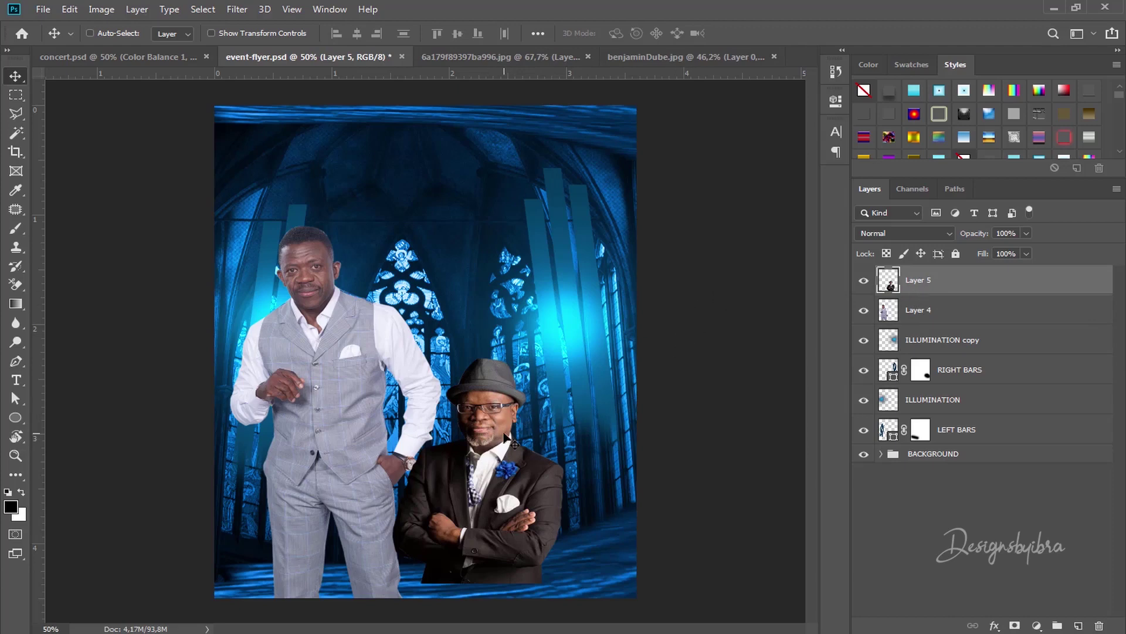
{"action": "left_click_drag", "start_coordinate": [500, 419], "coordinate": [471, 322]}
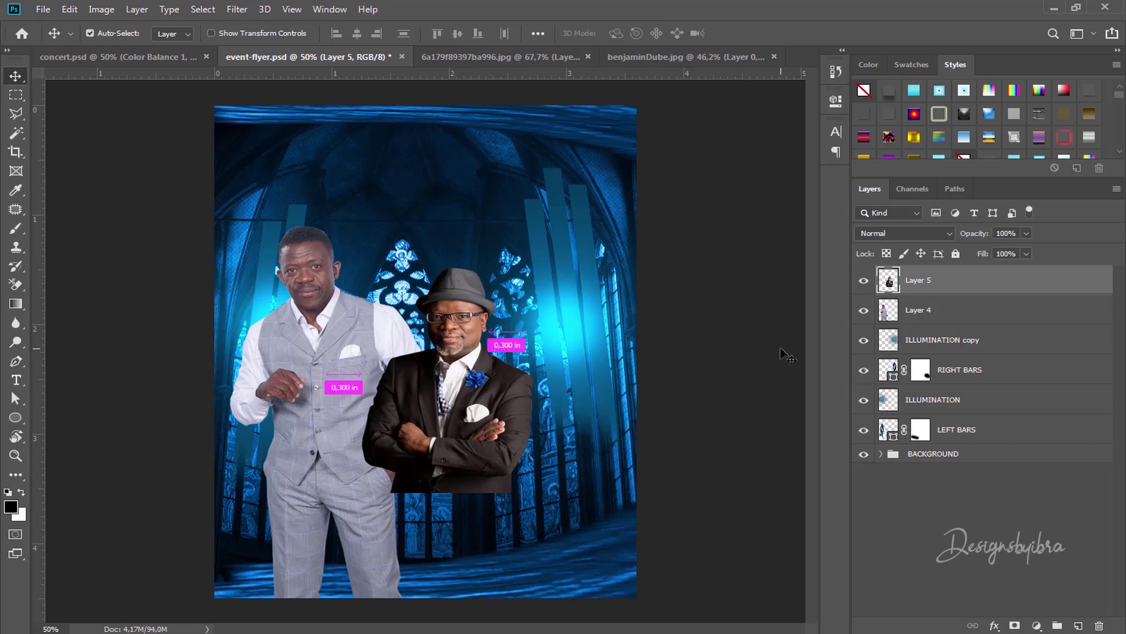
{"action": "key", "text": "ctrl+t"}
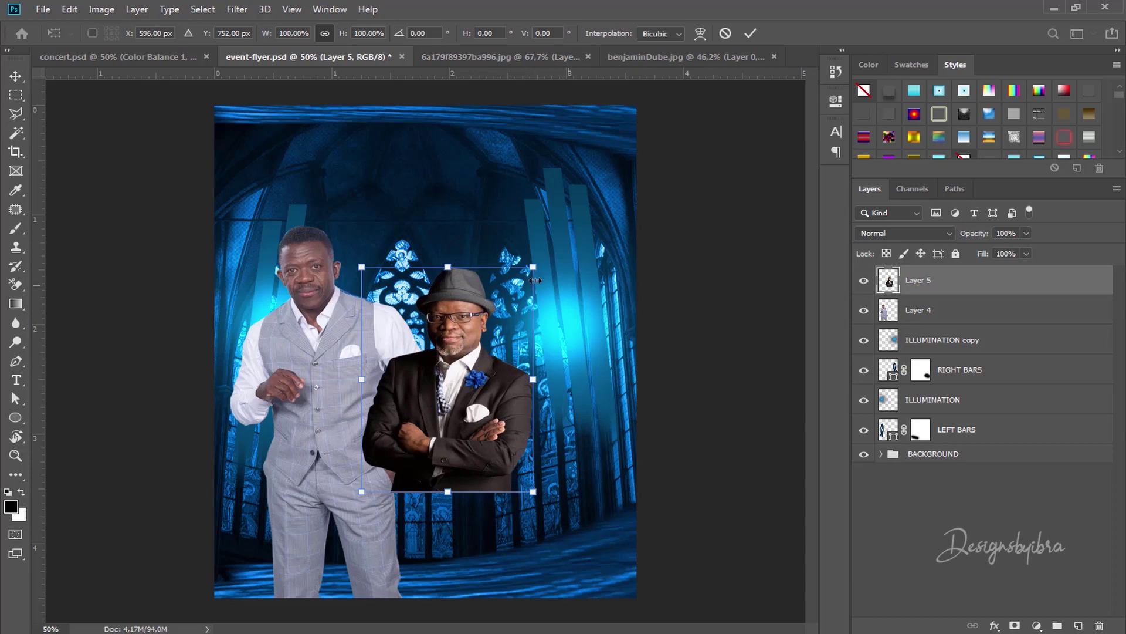
{"action": "left_click_drag", "start_coordinate": [532, 267], "coordinate": [630, 140]}
{"action": "left_click_drag", "start_coordinate": [538, 316], "coordinate": [513, 389]}
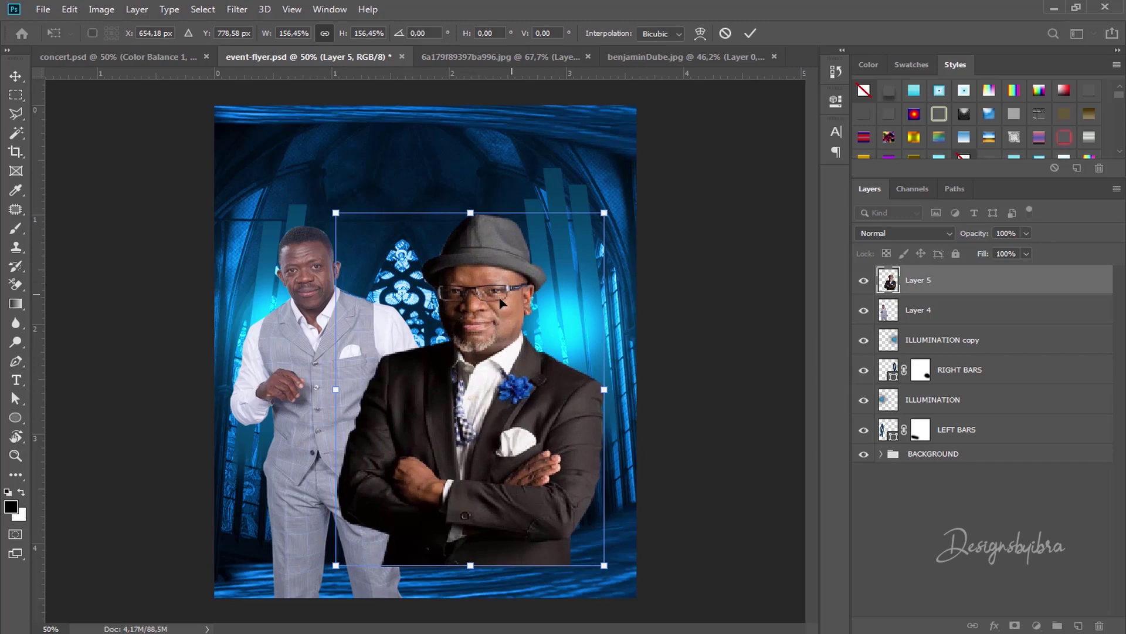
{"action": "right_click", "coordinate": [496, 263]}
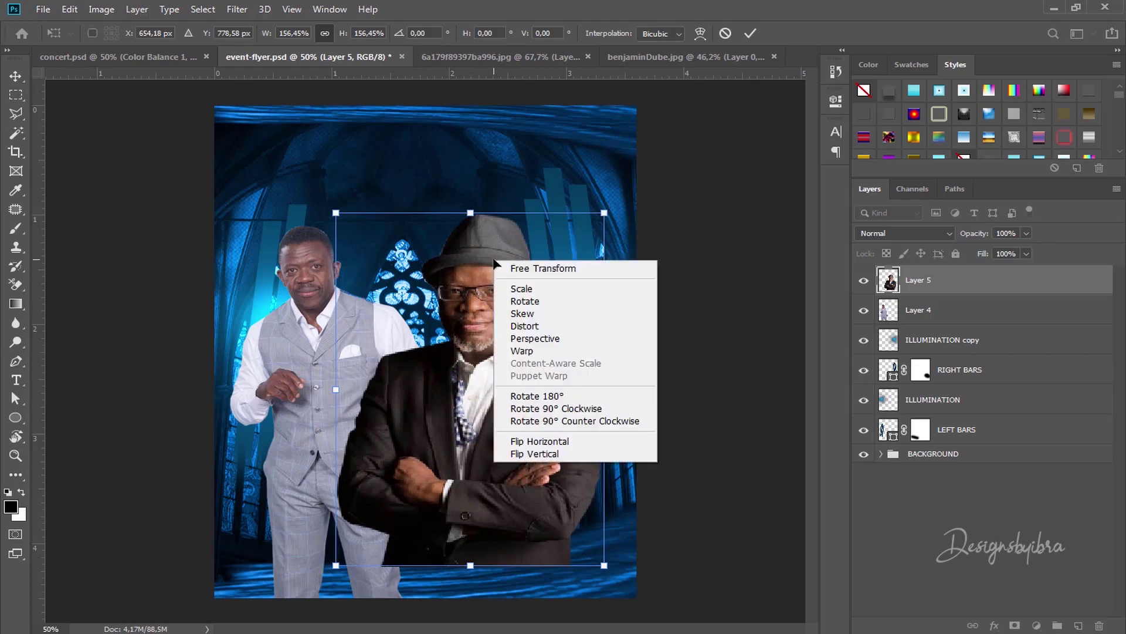
{"action": "left_click", "coordinate": [547, 444]}
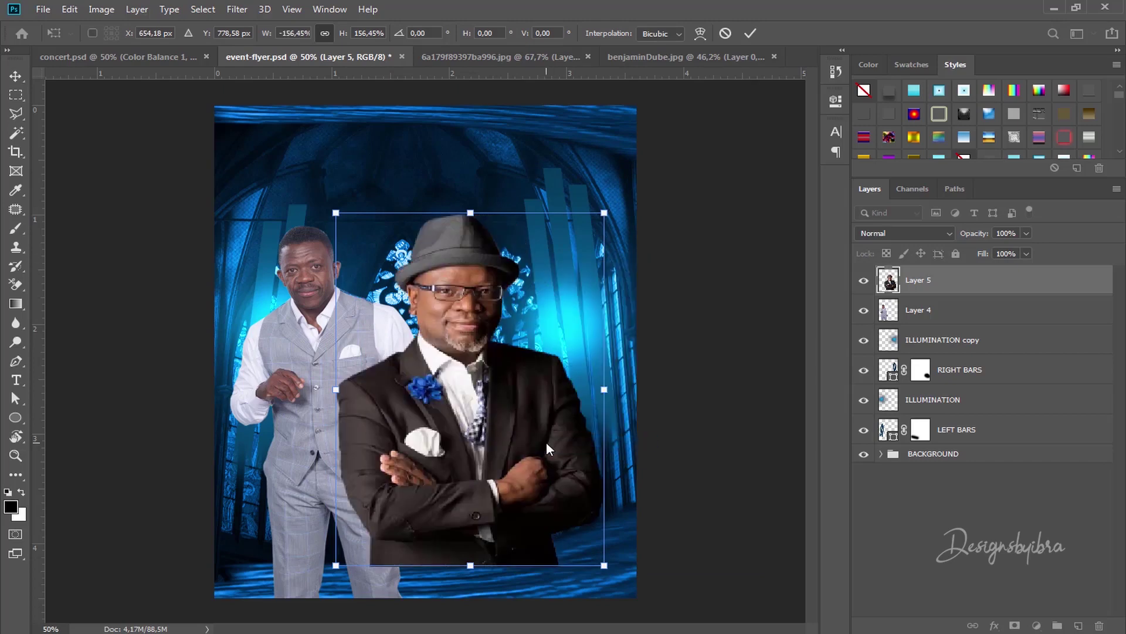
Rescale the flipped man in the hat to about 144%, positioning him in front of the man in the vest, and commit the transform
{"action": "left_click_drag", "start_coordinate": [604, 213], "coordinate": [640, 163]}
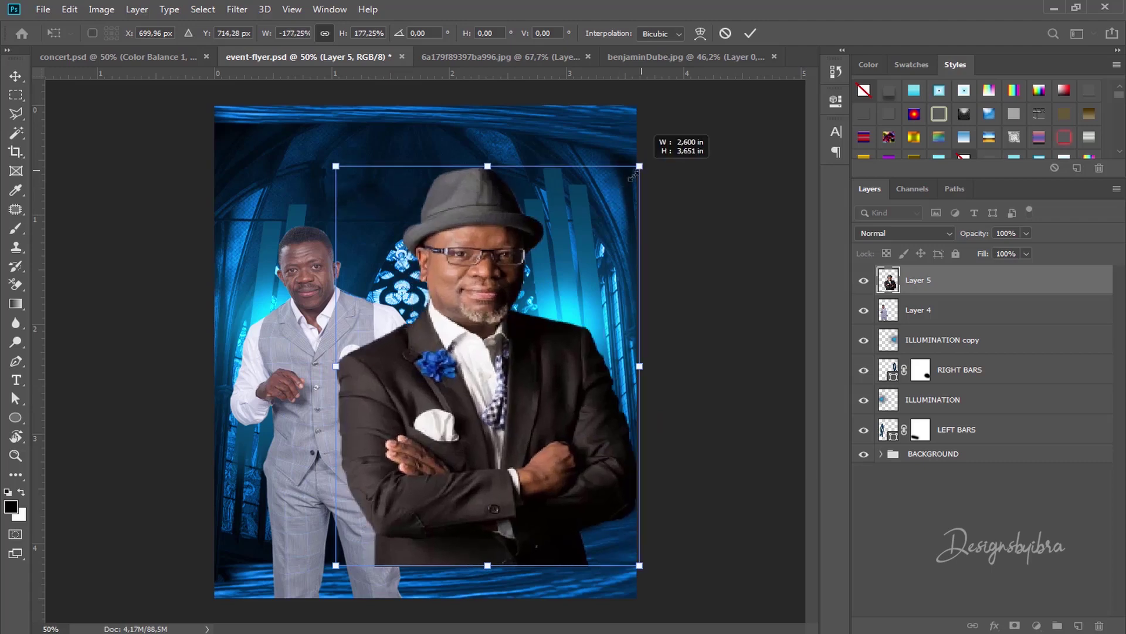
{"action": "left_click_drag", "start_coordinate": [549, 322], "coordinate": [540, 356]}
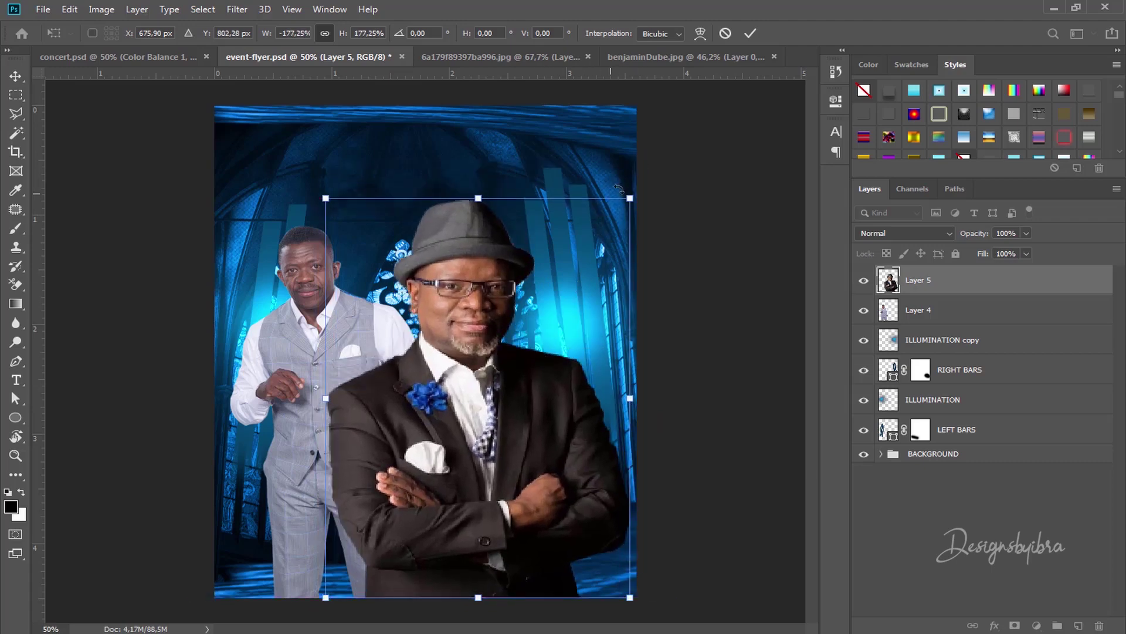
{"action": "left_click_drag", "start_coordinate": [631, 198], "coordinate": [569, 283]}
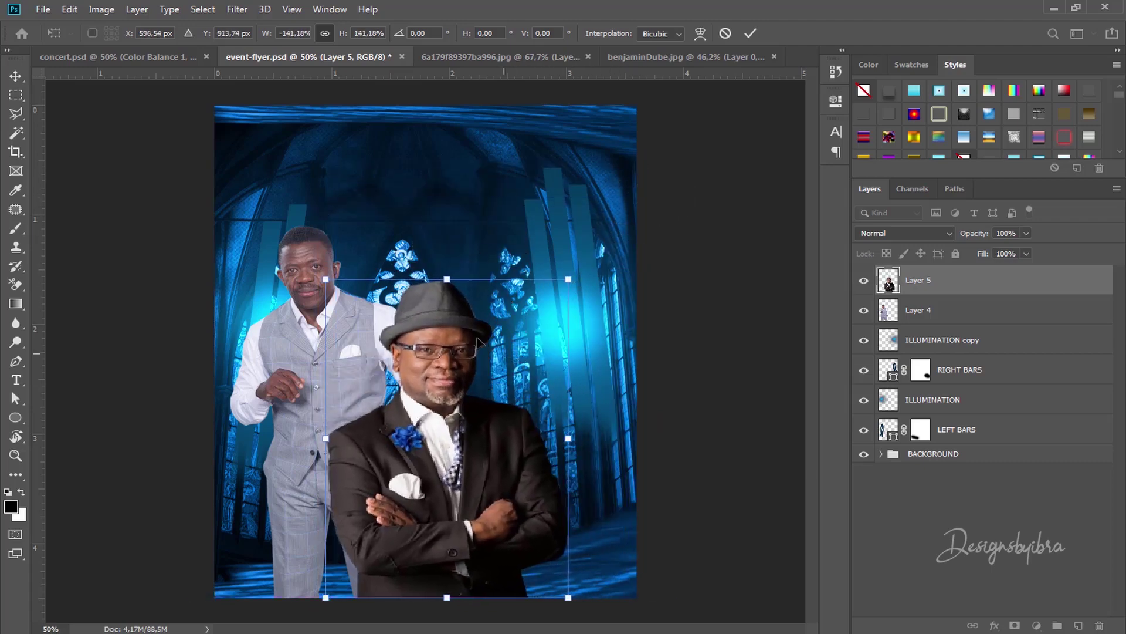
{"action": "left_click_drag", "start_coordinate": [478, 320], "coordinate": [507, 281]}
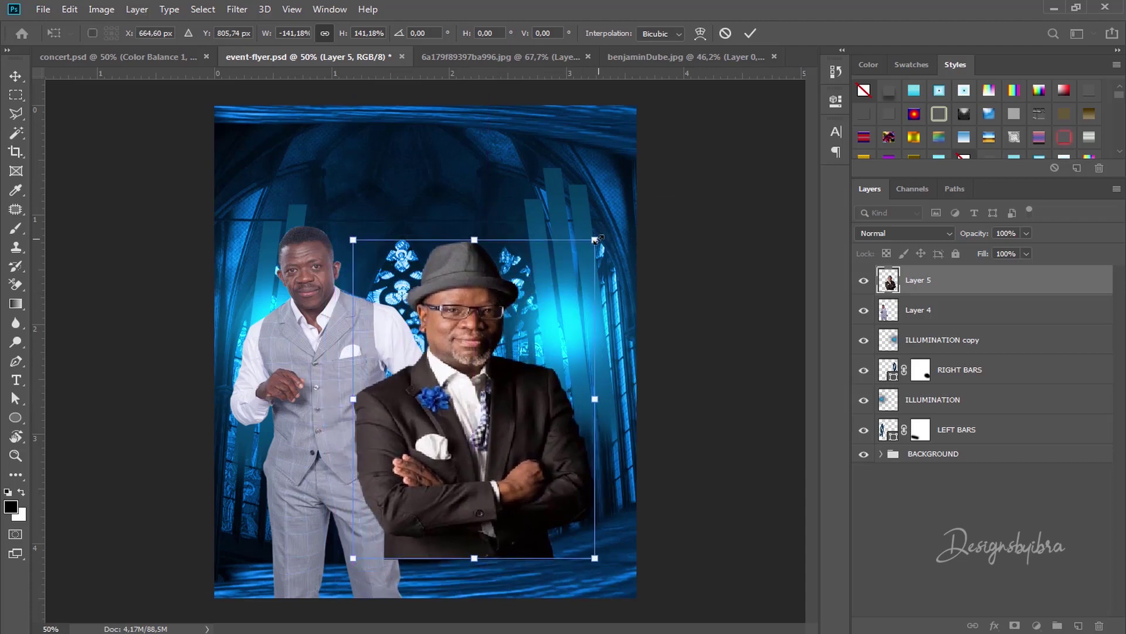
{"action": "left_click_drag", "start_coordinate": [595, 240], "coordinate": [600, 232]}
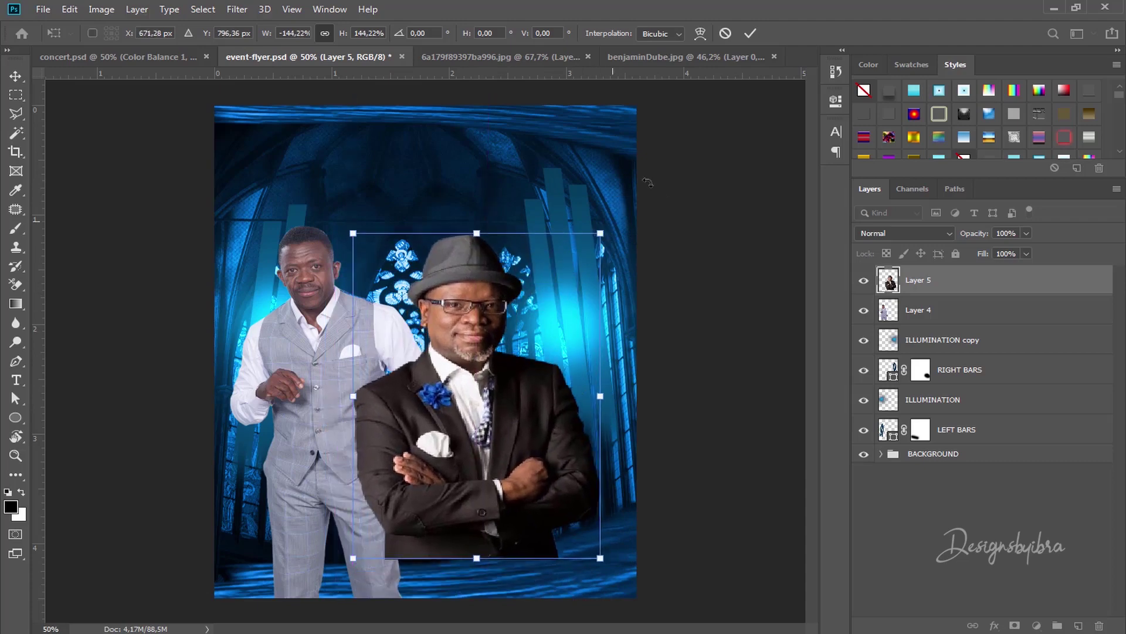
{"action": "left_click", "coordinate": [750, 33]}
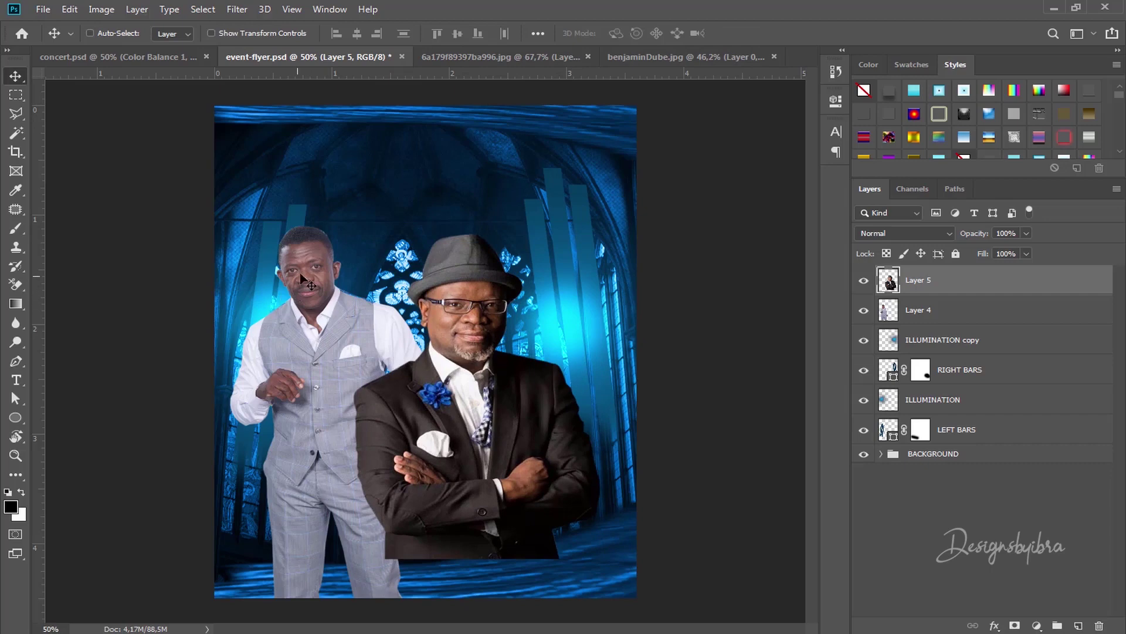
Move the man in the vest on Layer 4 slightly up and to the right, behind the man in the hat
{"action": "left_click", "coordinate": [919, 316]}
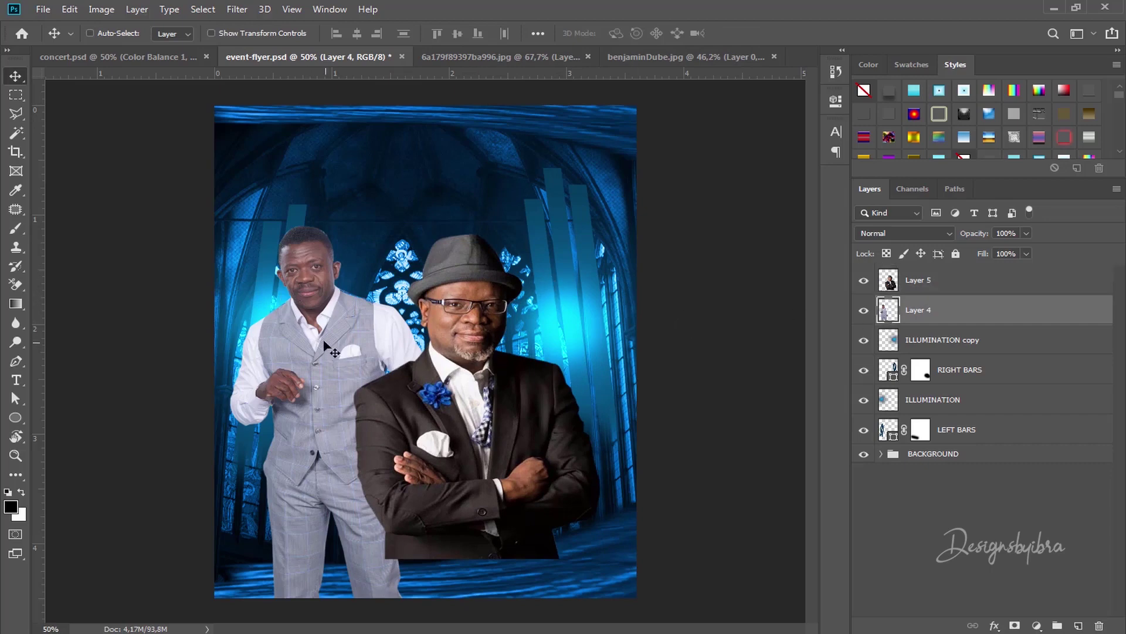
{"action": "left_click_drag", "start_coordinate": [336, 330], "coordinate": [349, 311]}
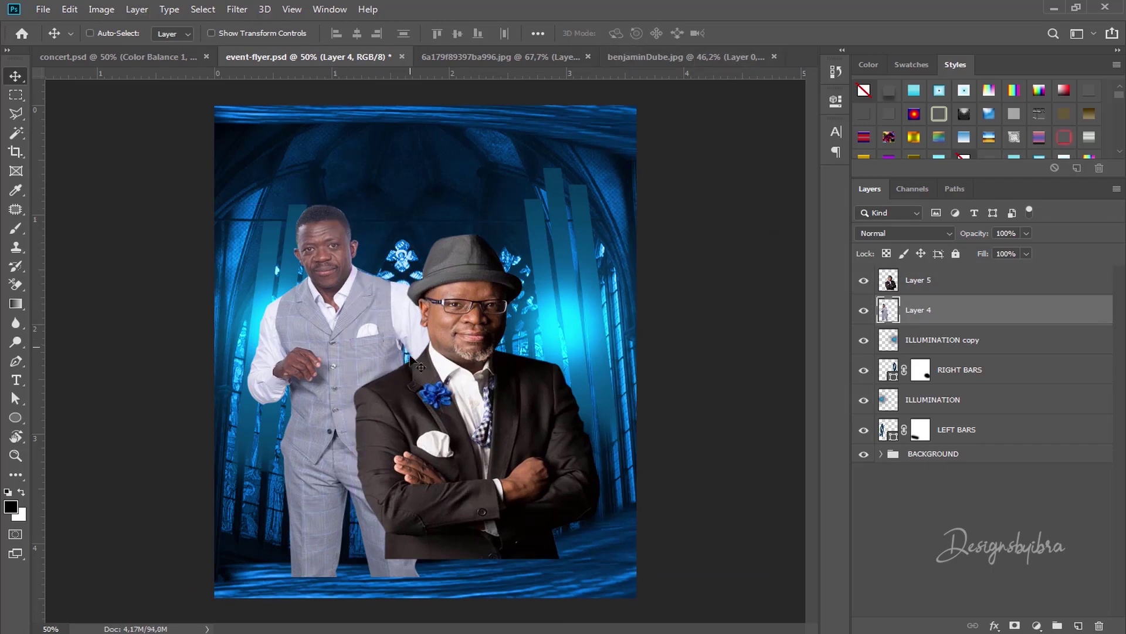
{"action": "scroll", "coordinate": [312, 264], "scroll_direction": "up", "scroll_amount": 2}
{"action": "scroll", "coordinate": [314, 267], "scroll_direction": "up", "scroll_amount": 2}
{"action": "scroll", "coordinate": [314, 260], "scroll_direction": "down", "scroll_amount": 1}
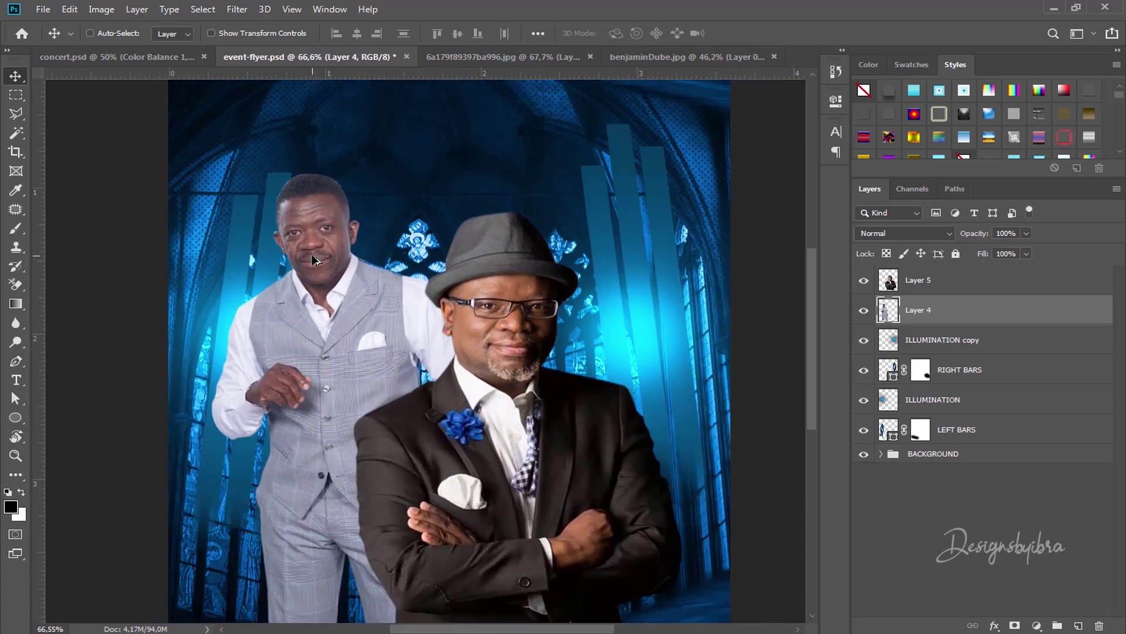
{"action": "scroll", "coordinate": [314, 258], "scroll_direction": "down", "scroll_amount": 1}
{"action": "scroll", "coordinate": [538, 324], "scroll_direction": "up", "scroll_amount": 1}
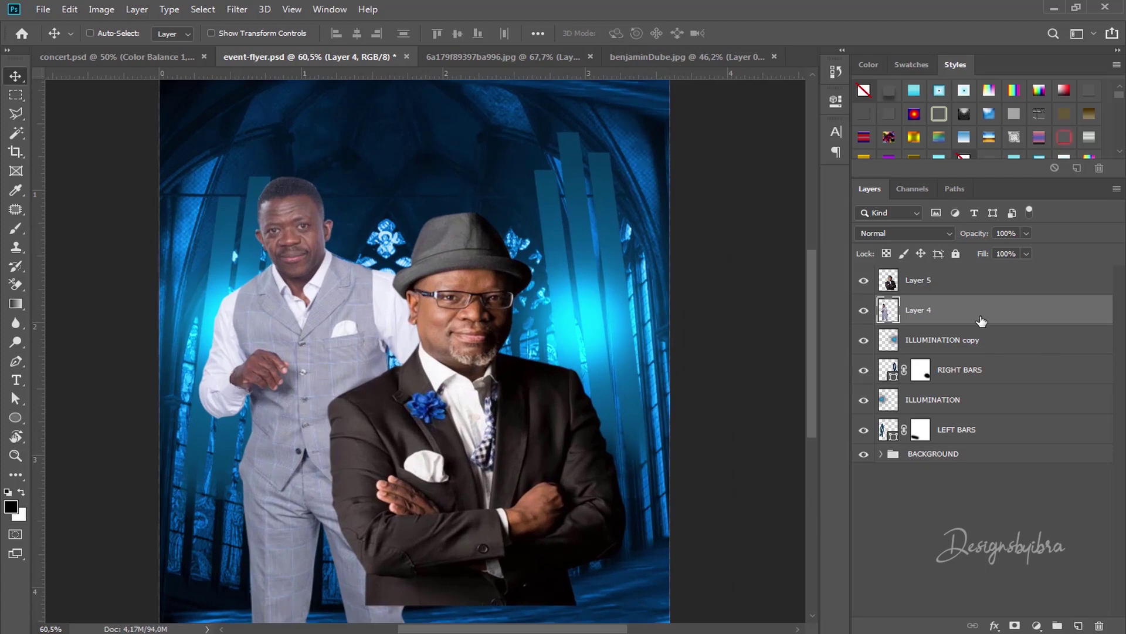
Open the Camera Raw Filter for Layer 5's man in the hat and raise Vibrance to +33
{"action": "left_click", "coordinate": [924, 290]}
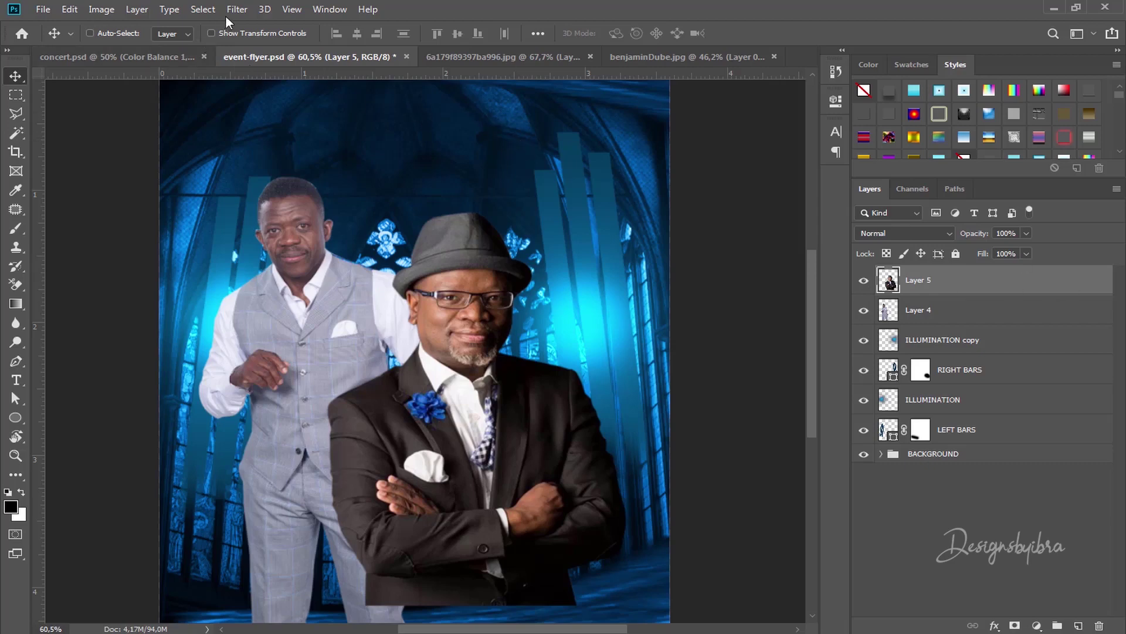
{"action": "left_click", "coordinate": [240, 11]}
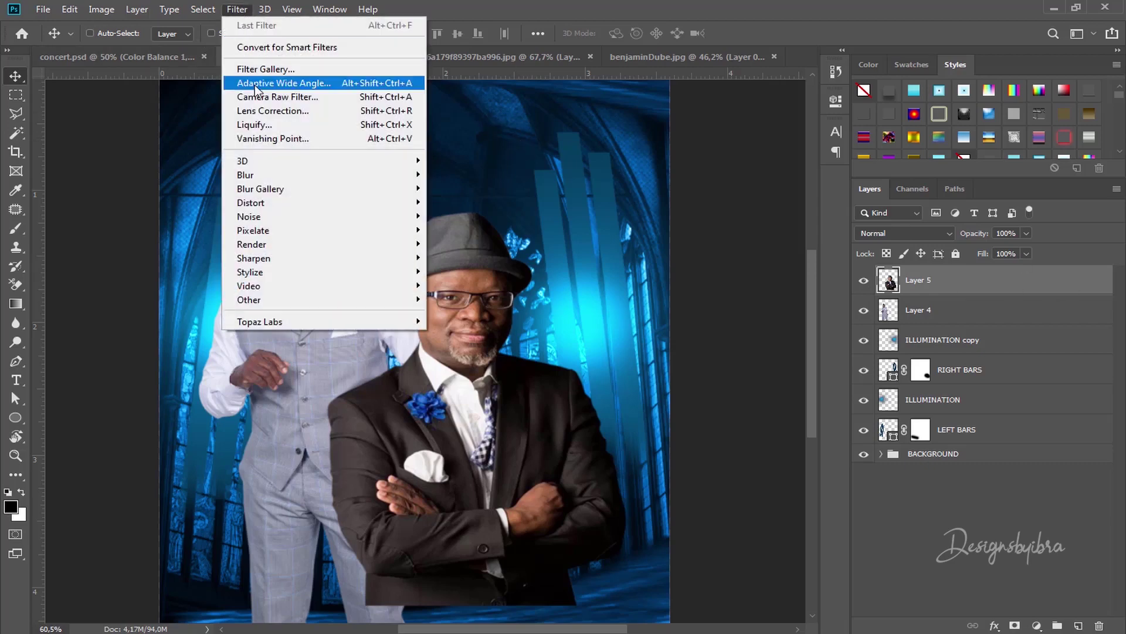
{"action": "left_click", "coordinate": [311, 98]}
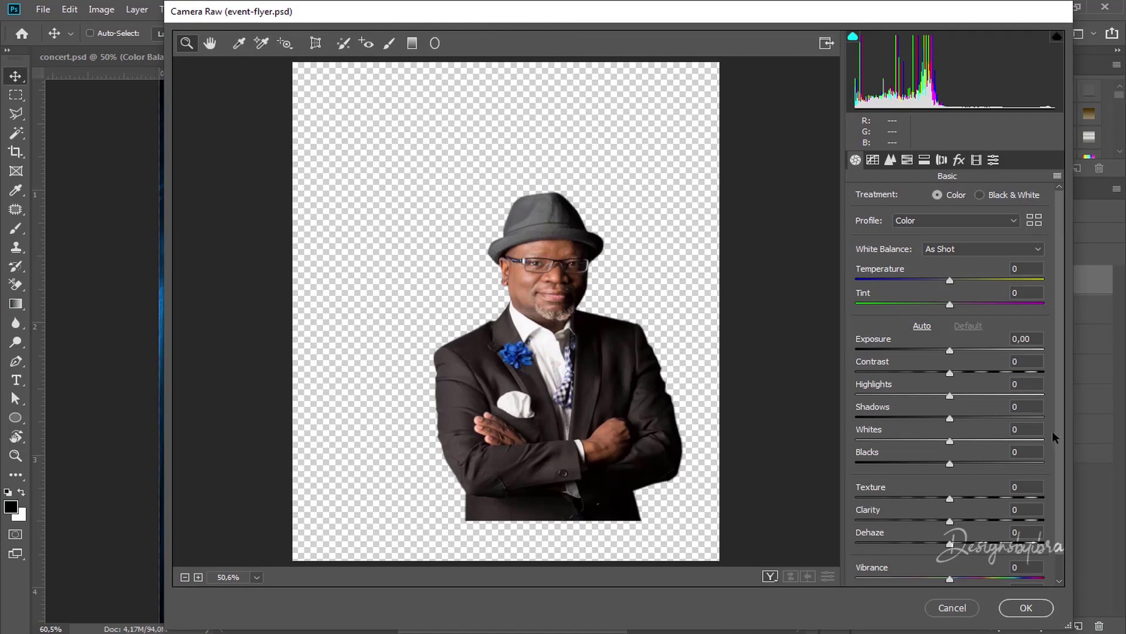
{"action": "scroll", "coordinate": [1057, 542], "scroll_direction": "down", "scroll_amount": 2}
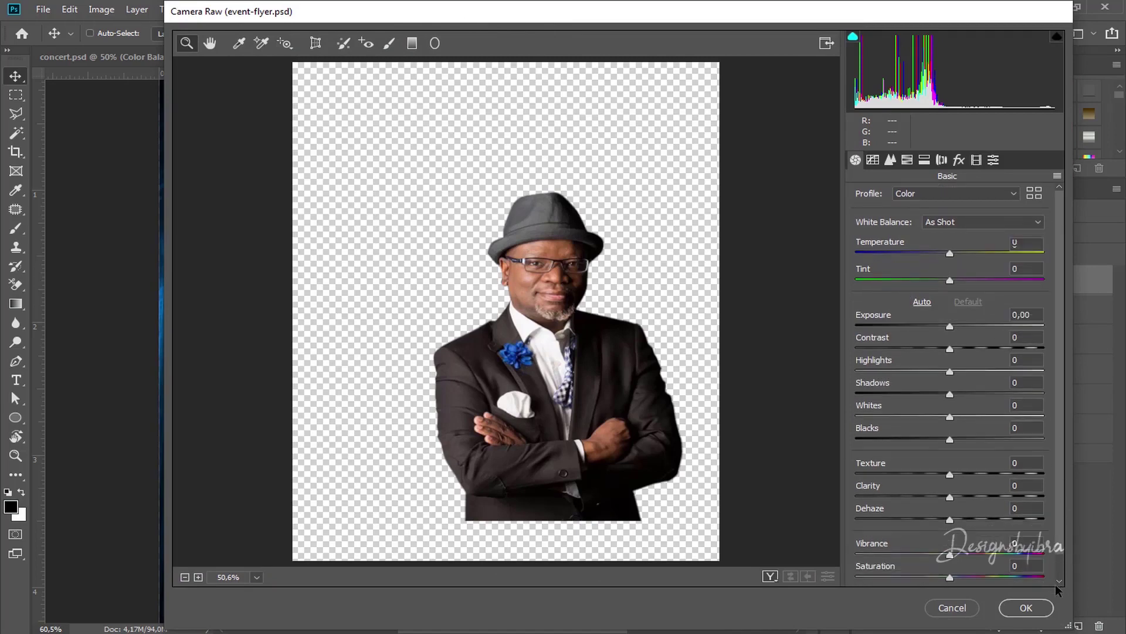
{"action": "left_click", "coordinate": [1024, 540]}
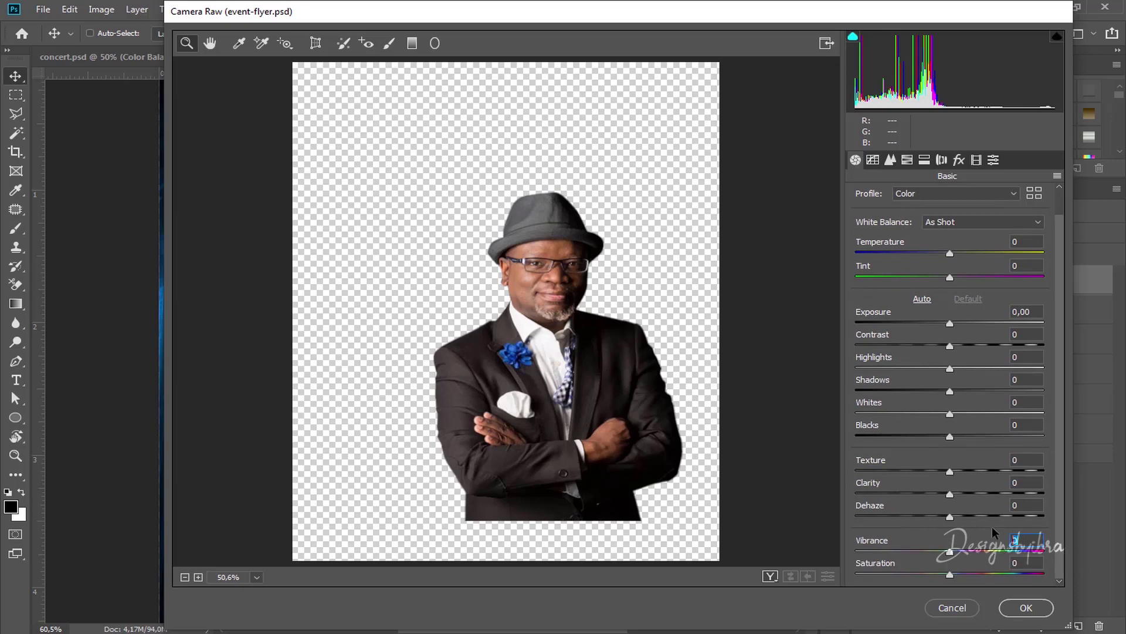
{"action": "type", "text": "33"}
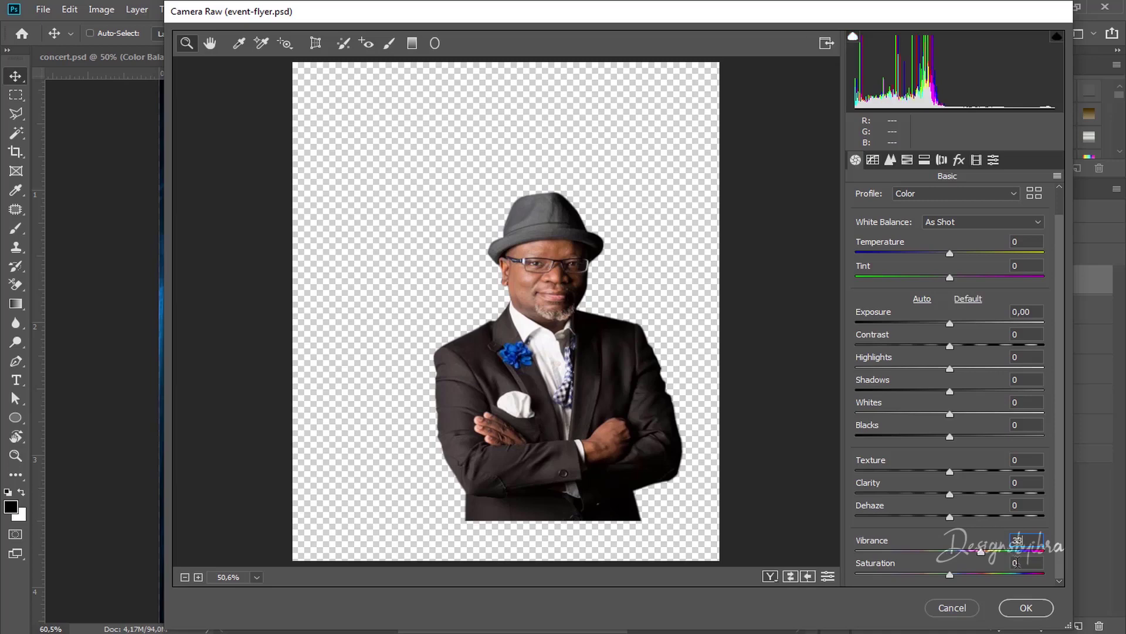
Set Clarity to +14 and lower Vibrance to -18 for the man in the hat
{"action": "left_click", "coordinate": [1014, 482]}
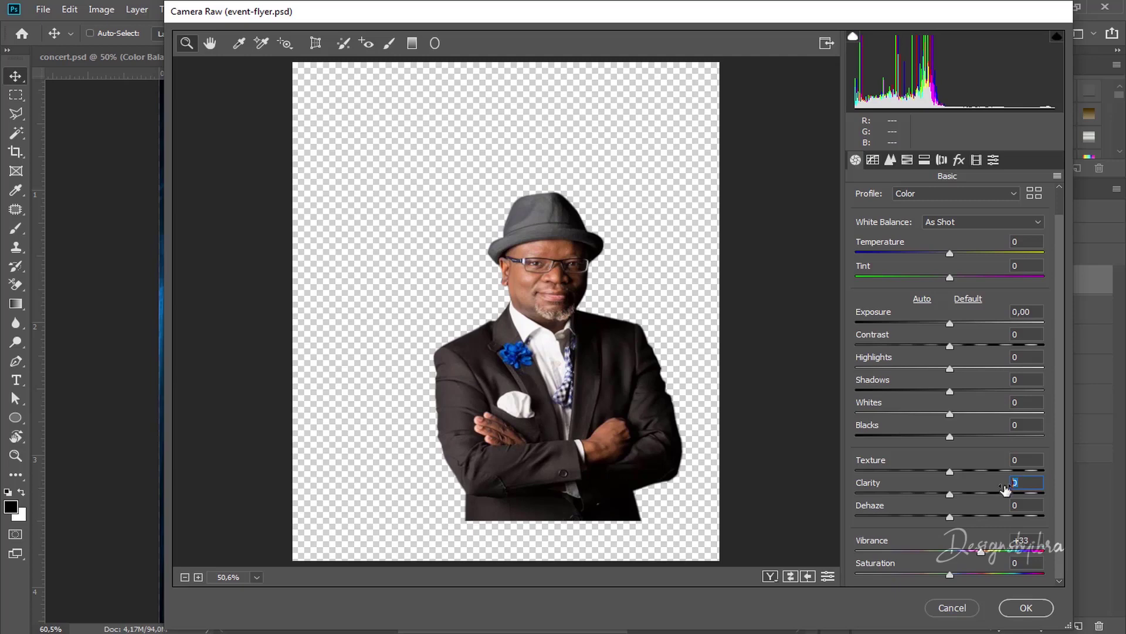
{"action": "type", "text": "14"}
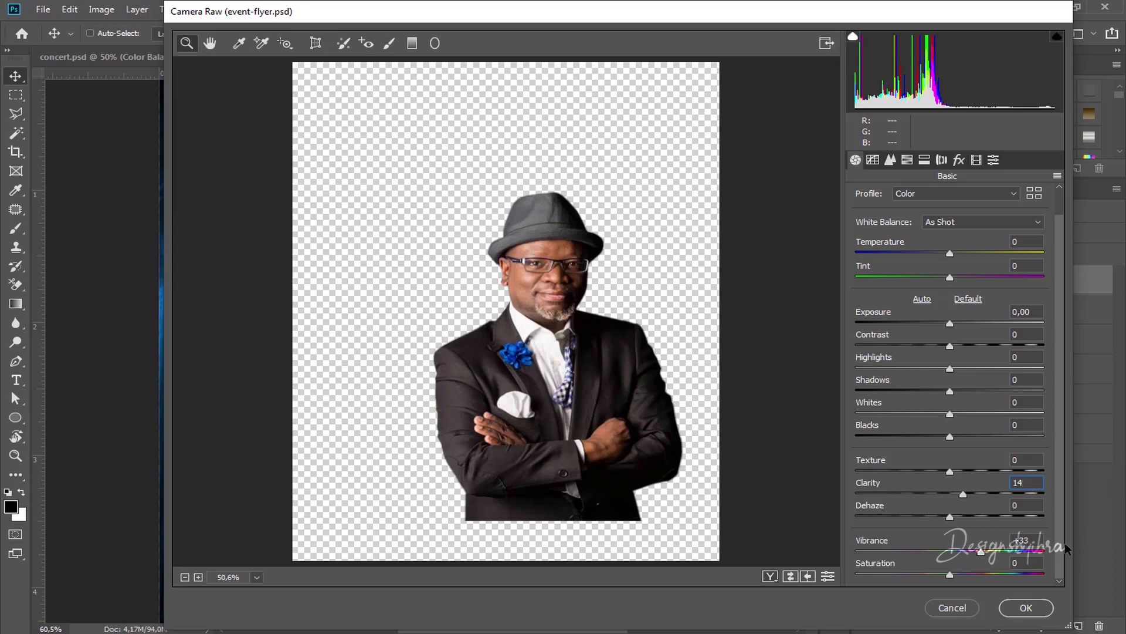
{"action": "left_click", "coordinate": [1033, 541]}
{"action": "type", "text": "-18"}
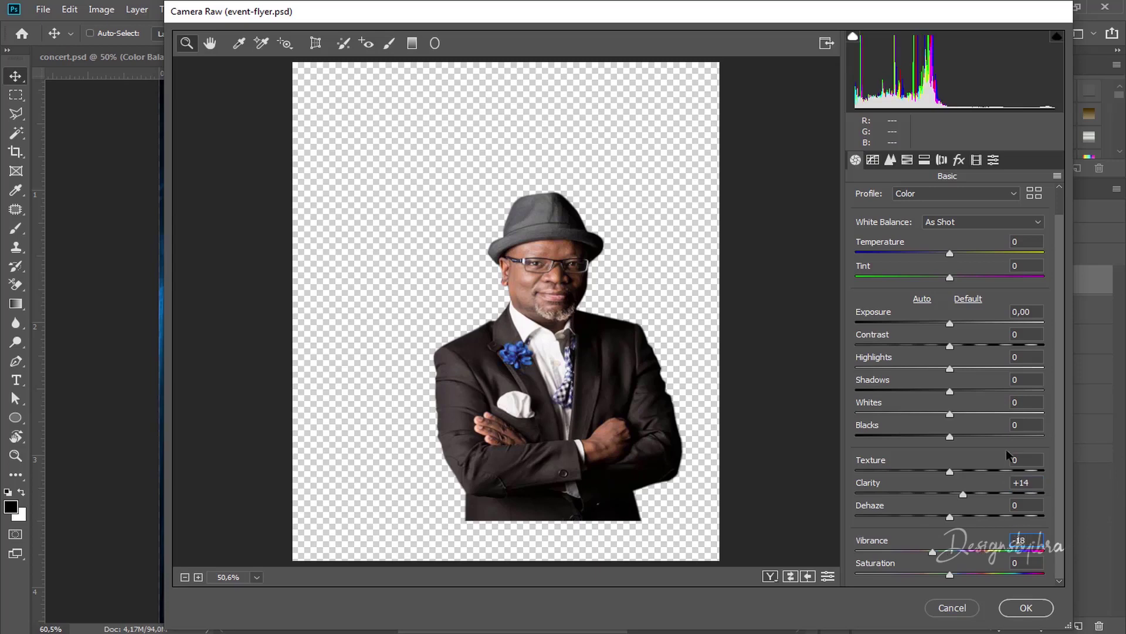
Set Texture to +33 and Dehaze to +8 for the man in the hat
{"action": "double_click", "coordinate": [1021, 456]}
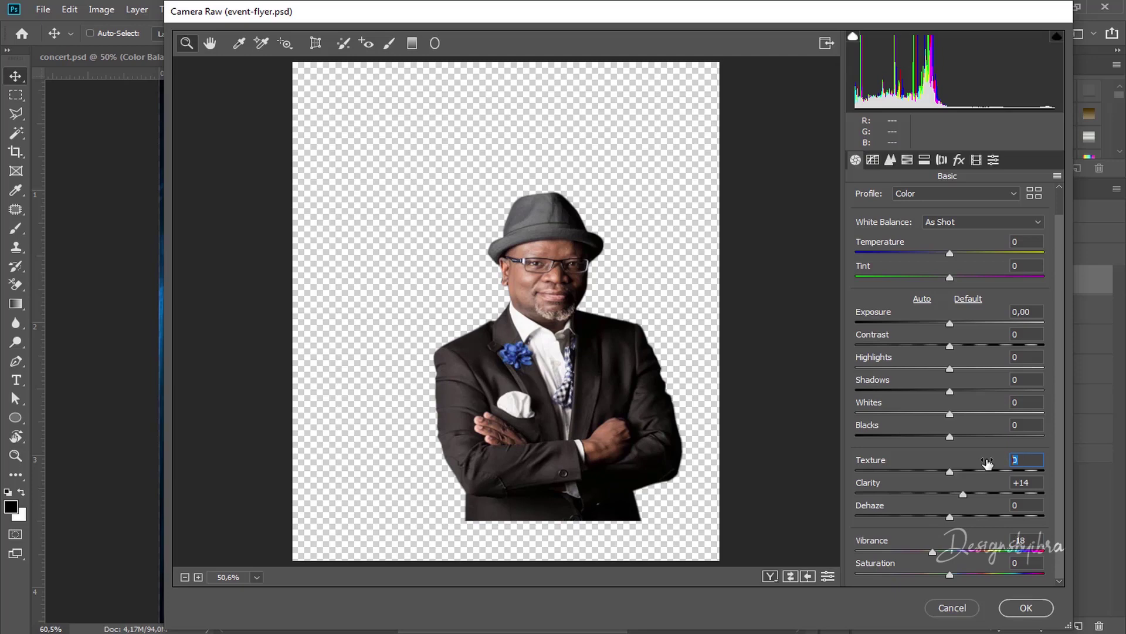
{"action": "type", "text": "33"}
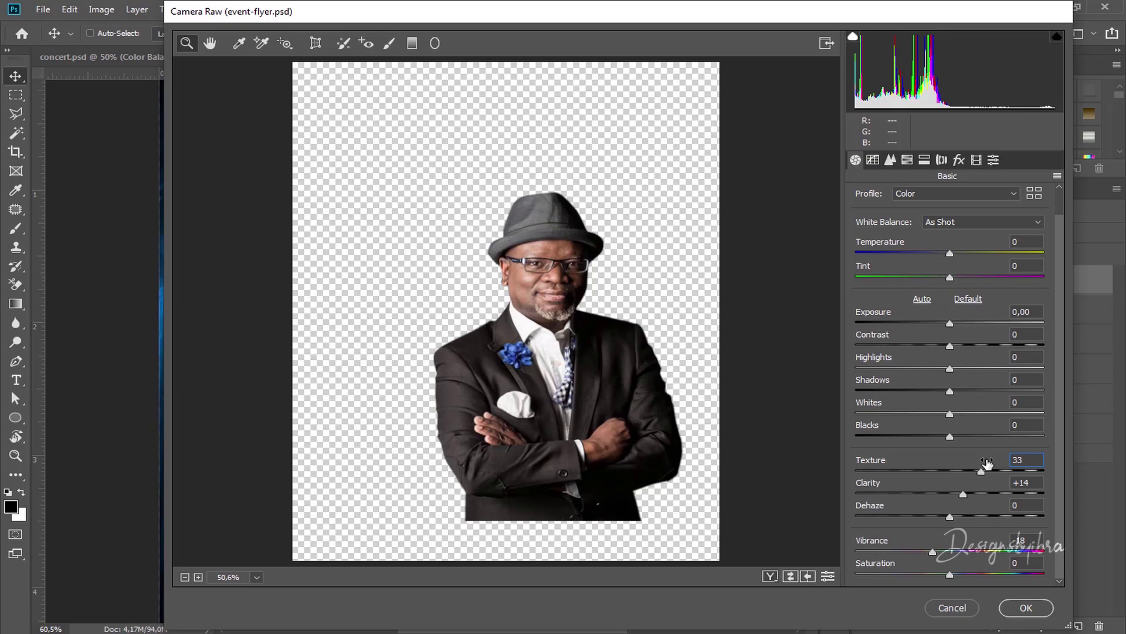
{"action": "left_click", "coordinate": [198, 577]}
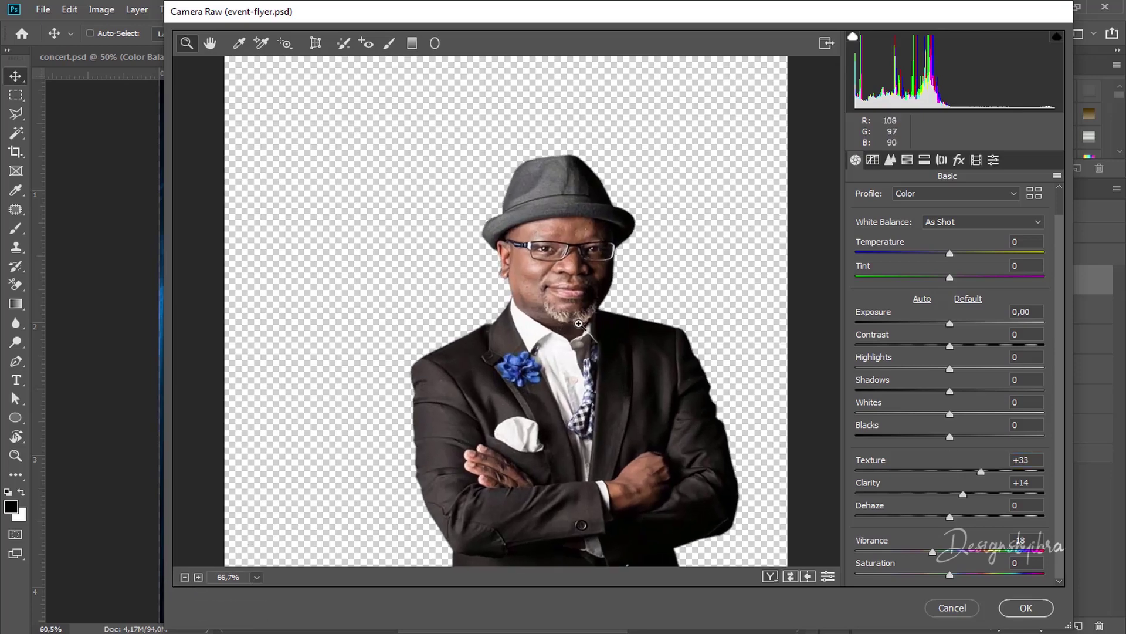
{"action": "left_click_drag", "start_coordinate": [610, 313], "coordinate": [566, 234]}
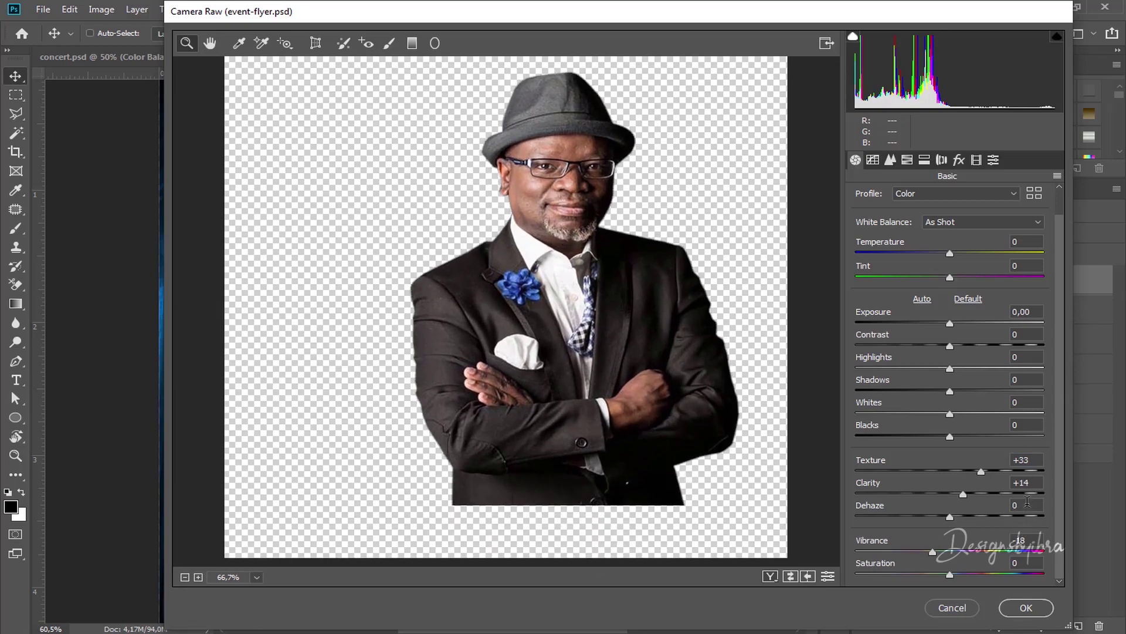
{"action": "left_click", "coordinate": [1027, 505]}
{"action": "type", "text": "8"}
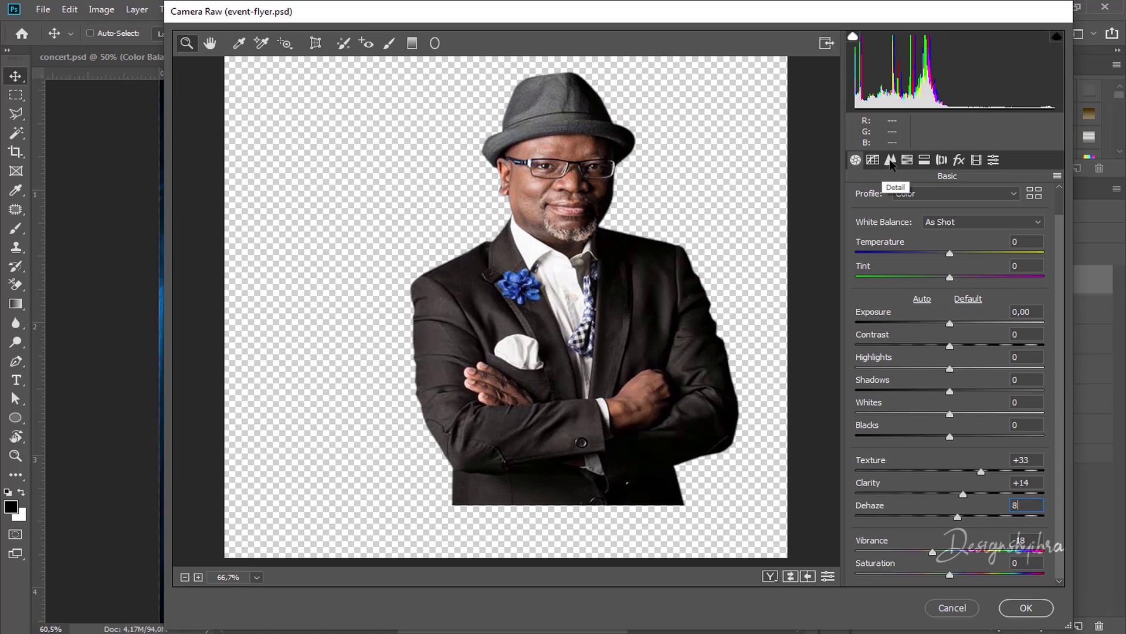
Set the Sharpening Amount to 44 and Luminance noise reduction to 23, and apply the Camera Raw adjustments to Layer 5
{"action": "left_click", "coordinate": [891, 162]}
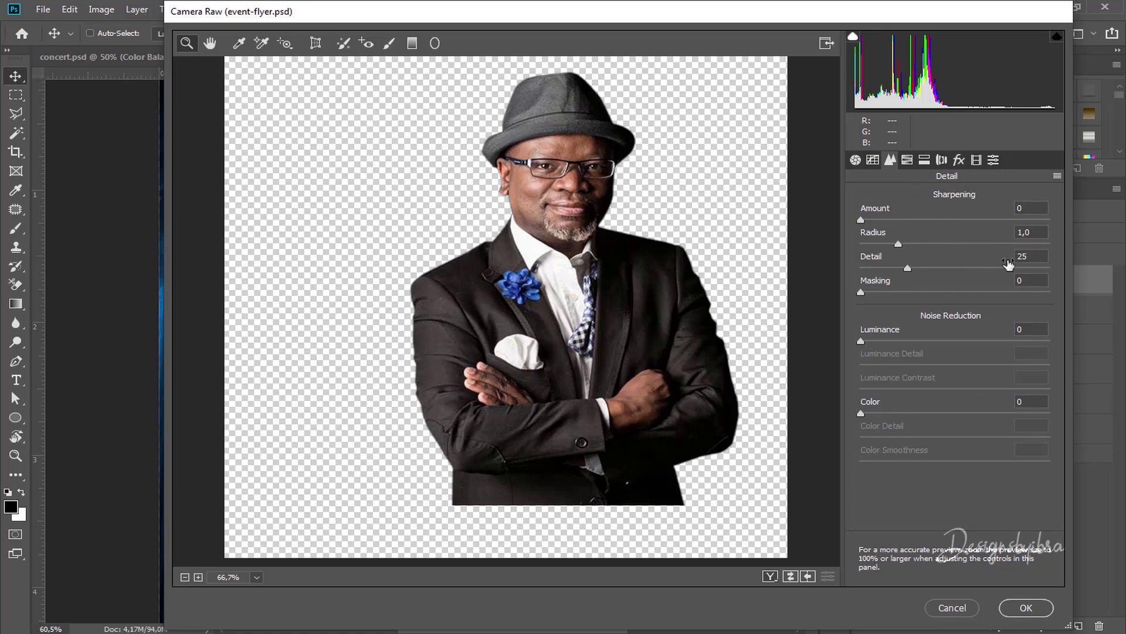
{"action": "left_click", "coordinate": [1005, 214]}
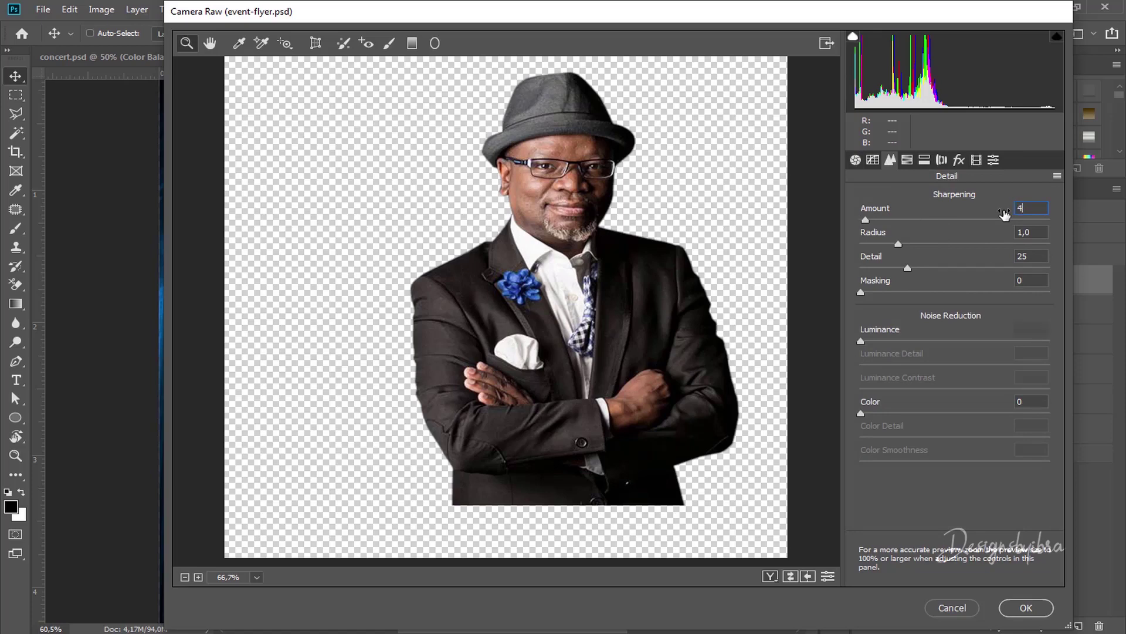
{"action": "type", "text": "44"}
{"action": "key", "text": "BackSpace"}
{"action": "type", "text": "23"}
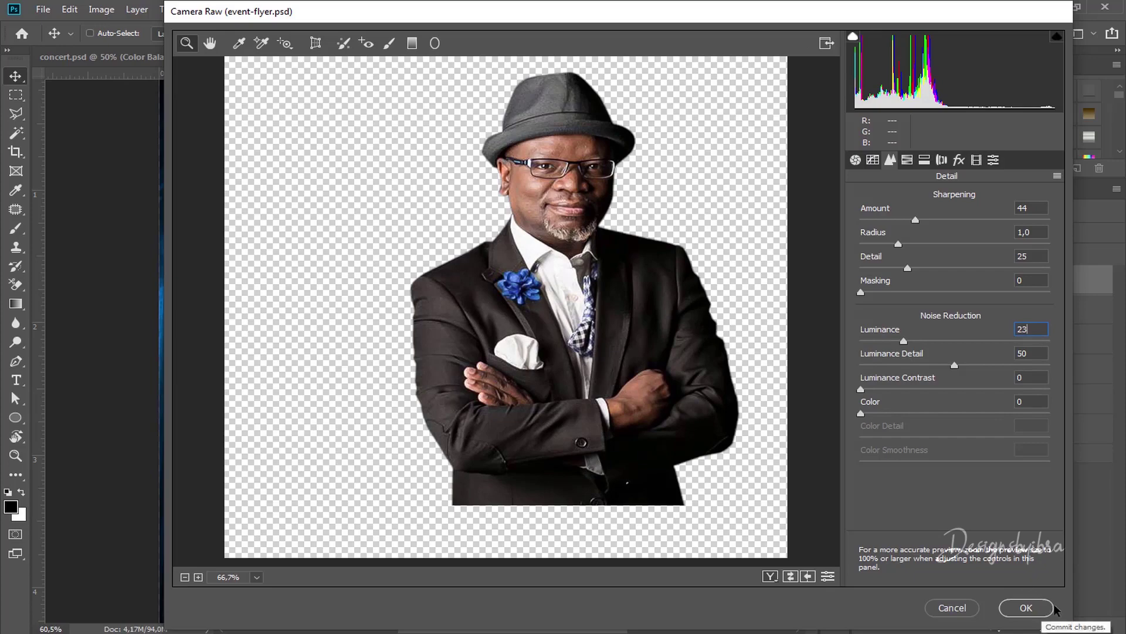
{"action": "left_click", "coordinate": [1031, 614]}
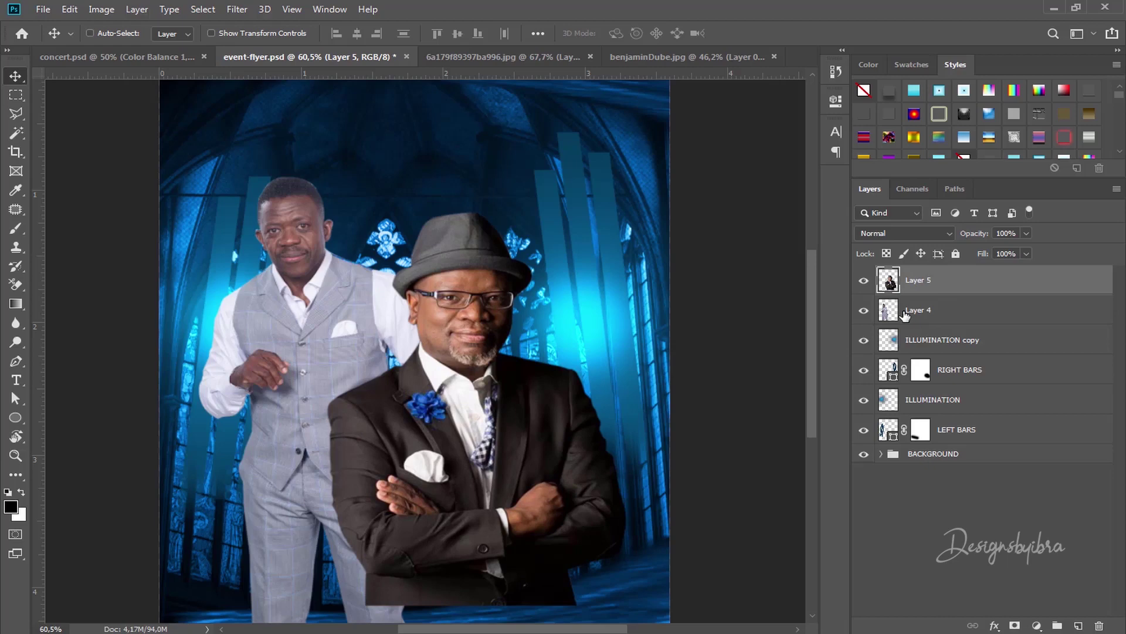
Convert Layer 5 to a smart object and open the Camera Raw Filter on it
{"action": "right_click", "coordinate": [936, 291]}
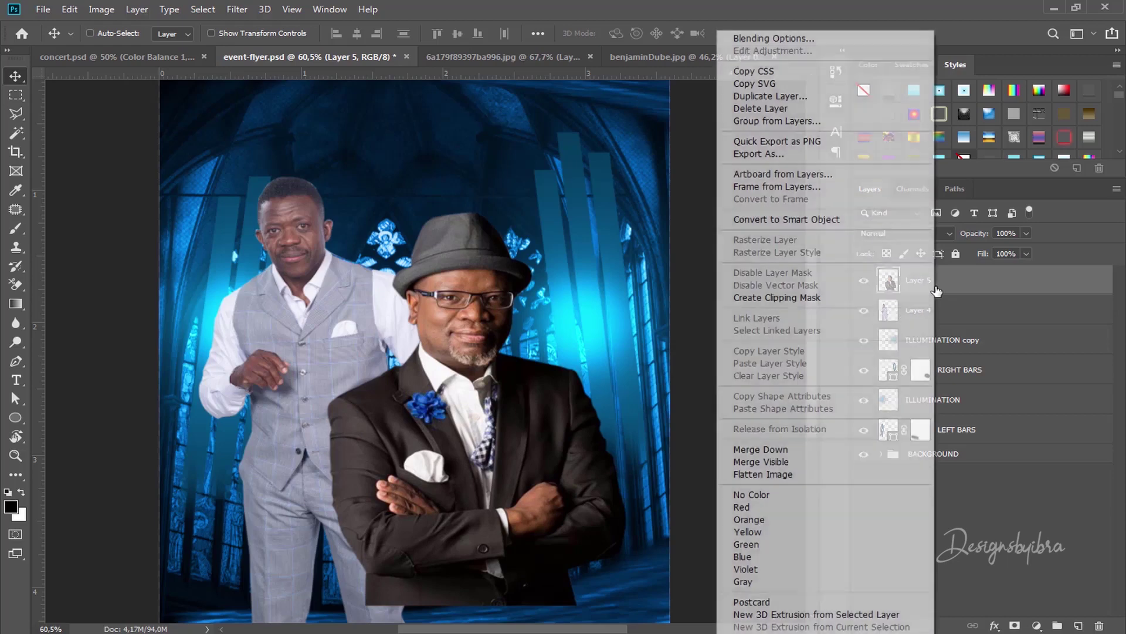
{"action": "left_click", "coordinate": [831, 220]}
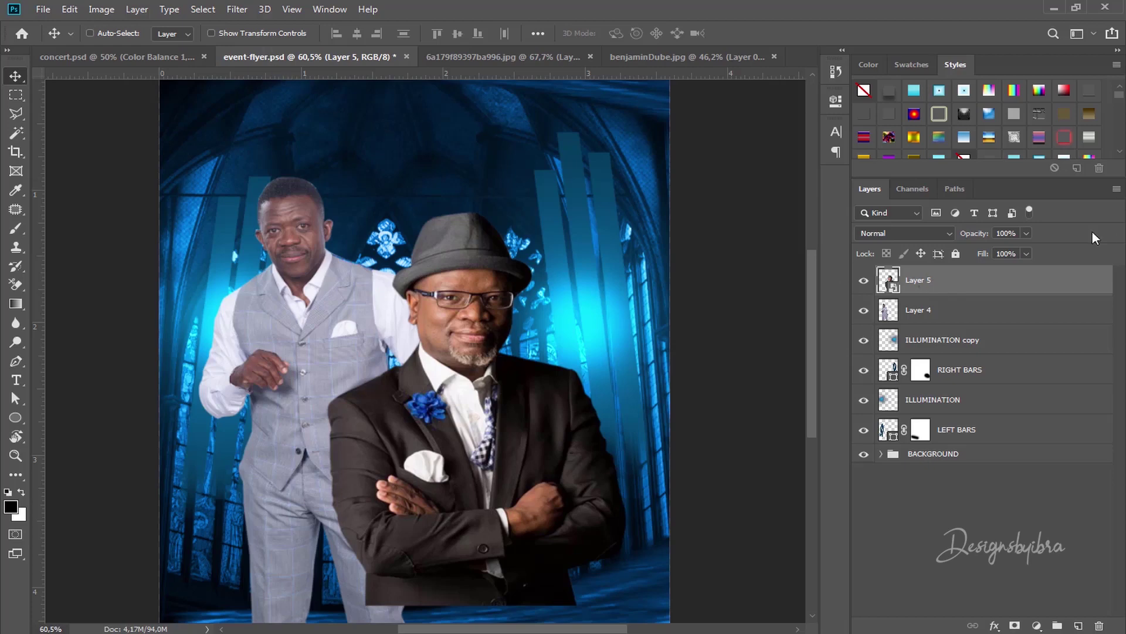
{"action": "left_click", "coordinate": [237, 10]}
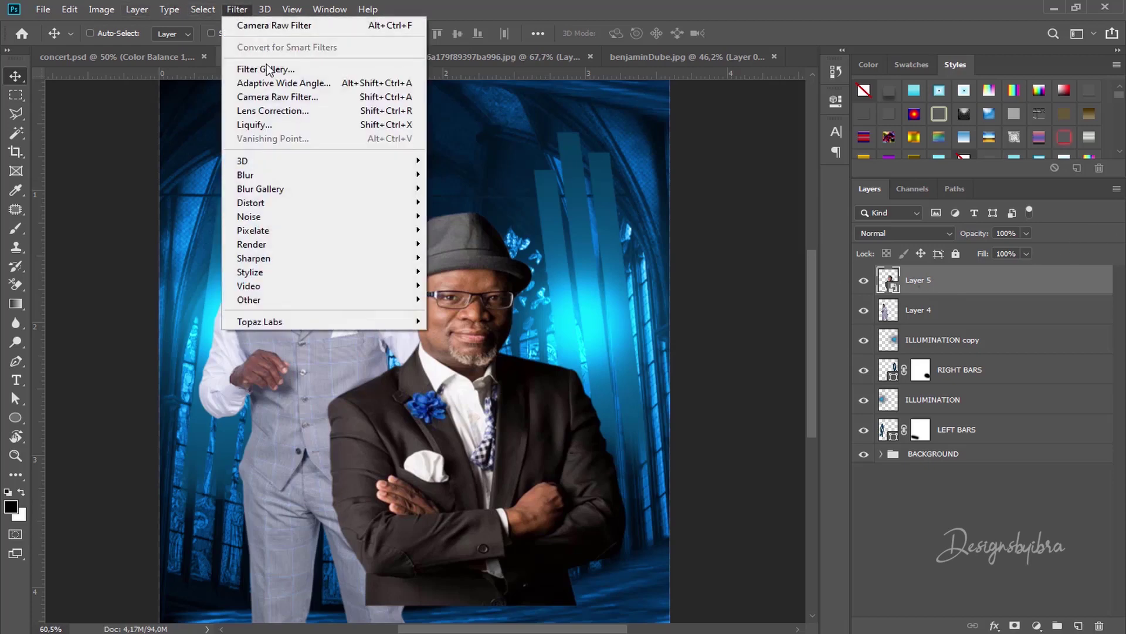
{"action": "left_click", "coordinate": [277, 98]}
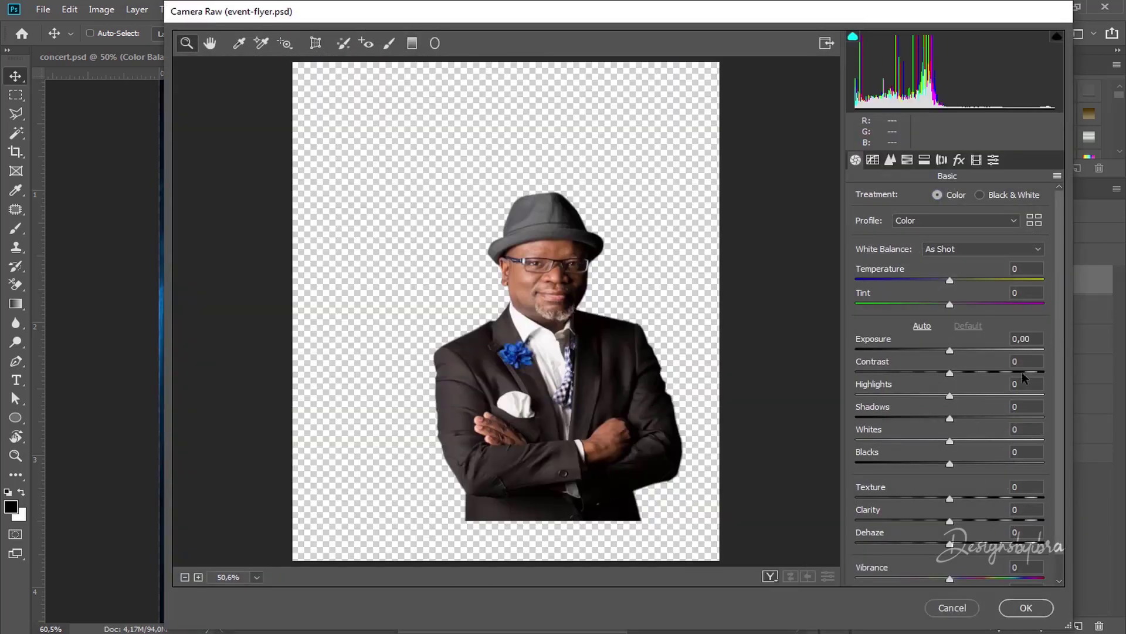
Set Vibrance to -18, Texture to +33, Clarity to +14 and Dehaze to +8 for the smart object
{"action": "scroll", "coordinate": [1021, 525], "scroll_direction": "down", "scroll_amount": 1}
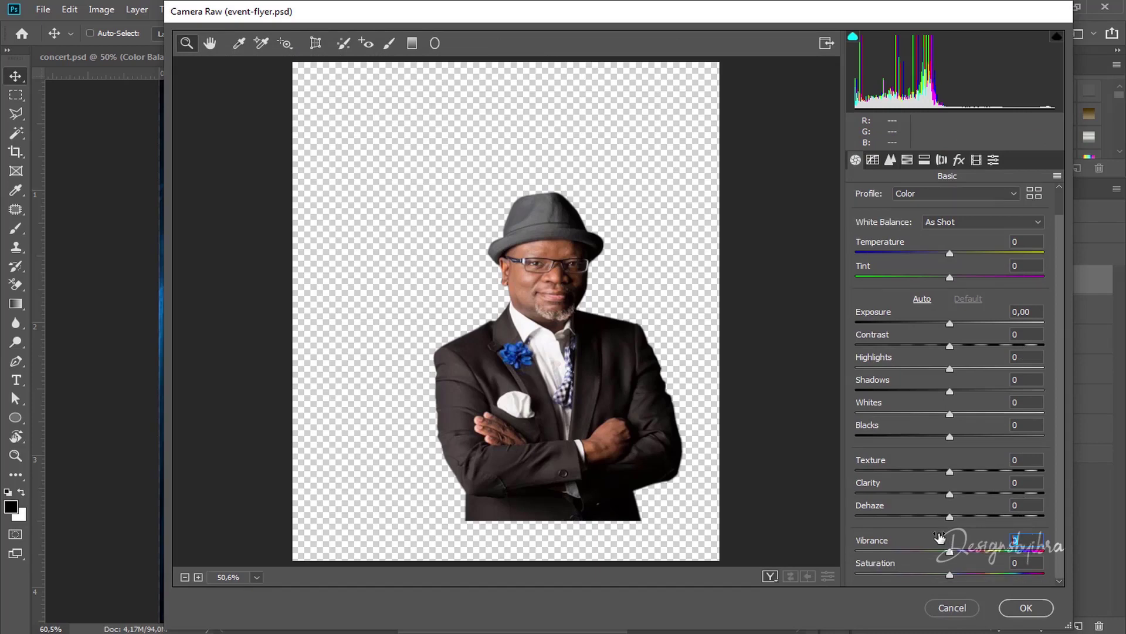
{"action": "type", "text": "-18"}
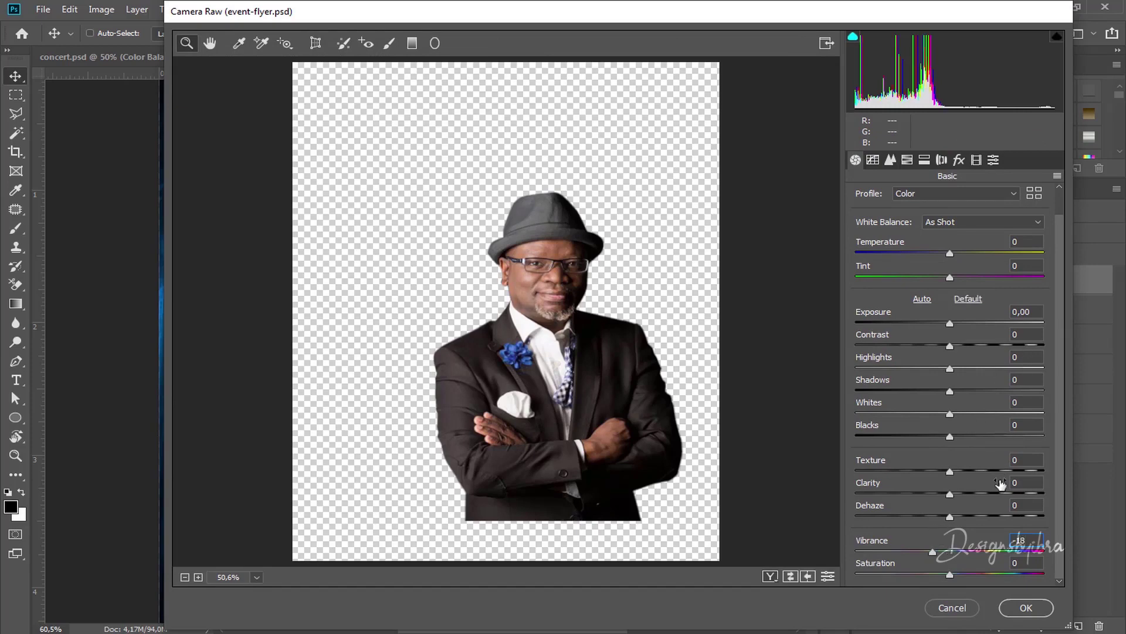
{"action": "left_click", "coordinate": [1023, 461]}
{"action": "type", "text": "33"}
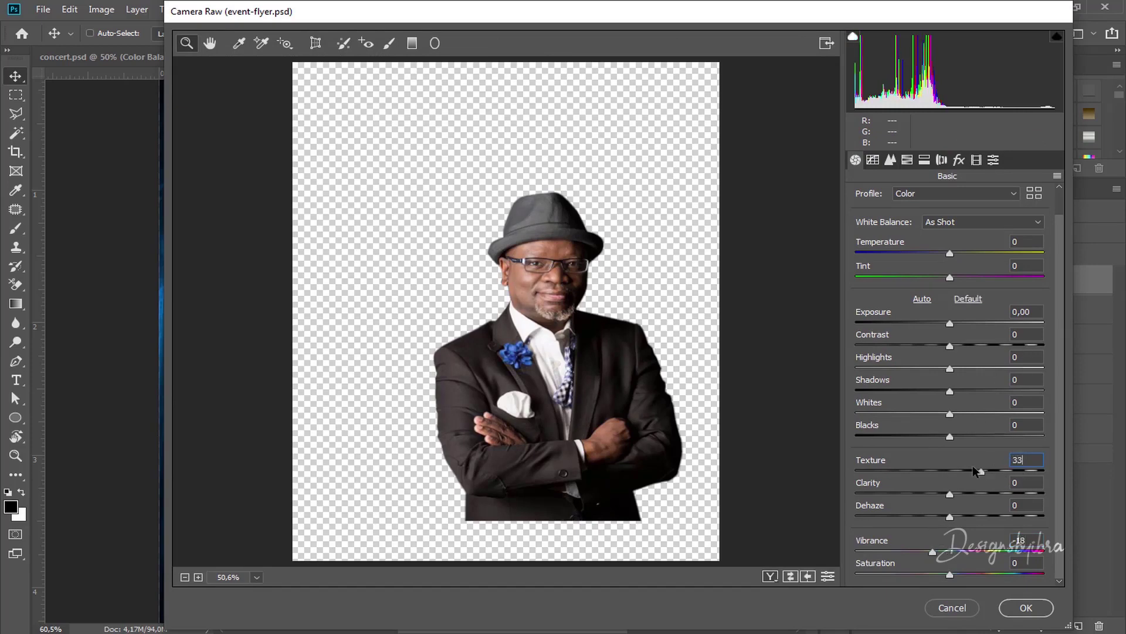
{"action": "left_click", "coordinate": [1012, 481]}
{"action": "type", "text": "14"}
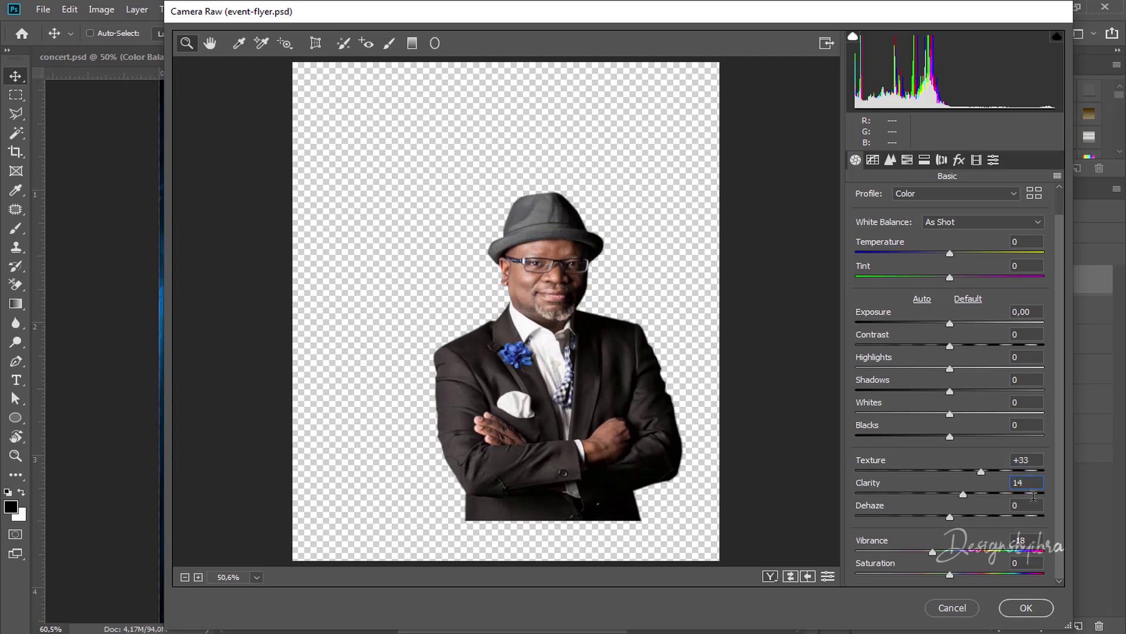
{"action": "left_click", "coordinate": [1031, 505]}
{"action": "type", "text": "8"}
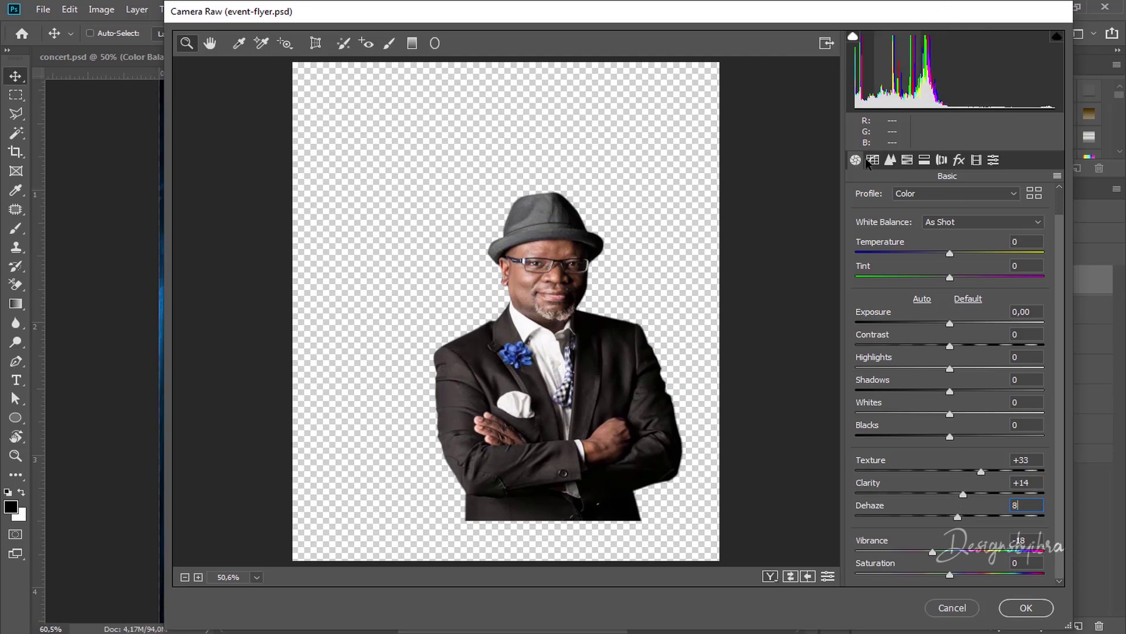
Set the Sharpening Amount to 44 and Luminance noise reduction to 23, and apply Camera Raw as a smart filter on Layer 5
{"action": "left_click", "coordinate": [891, 164]}
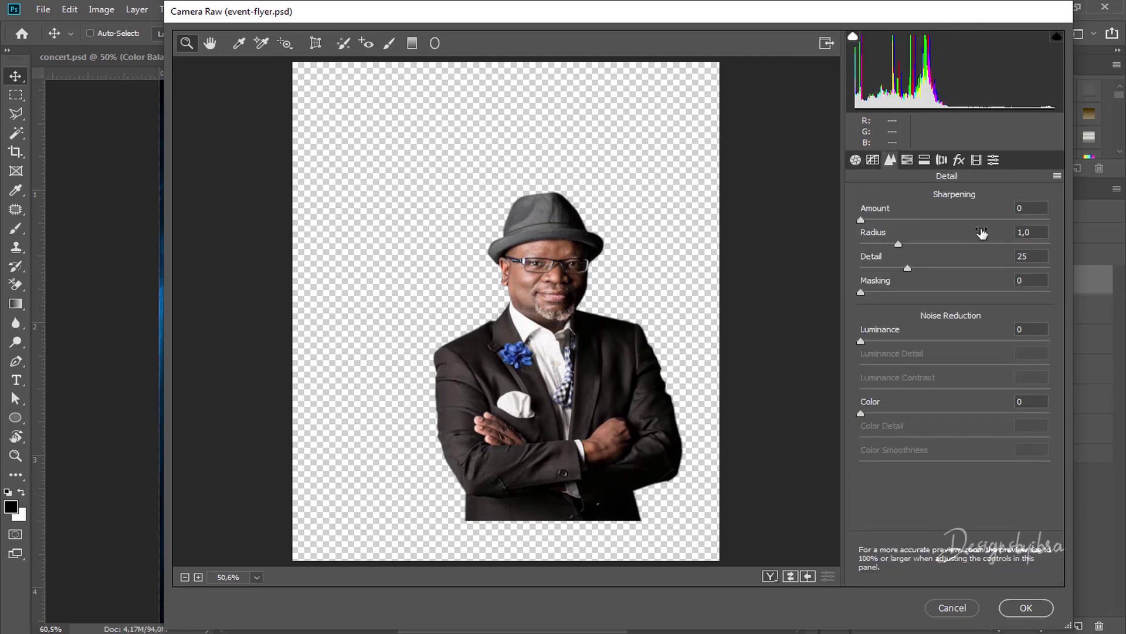
{"action": "left_click", "coordinate": [1037, 208]}
{"action": "type", "text": "44"}
{"action": "left_click", "coordinate": [1035, 330]}
{"action": "type", "text": "23"}
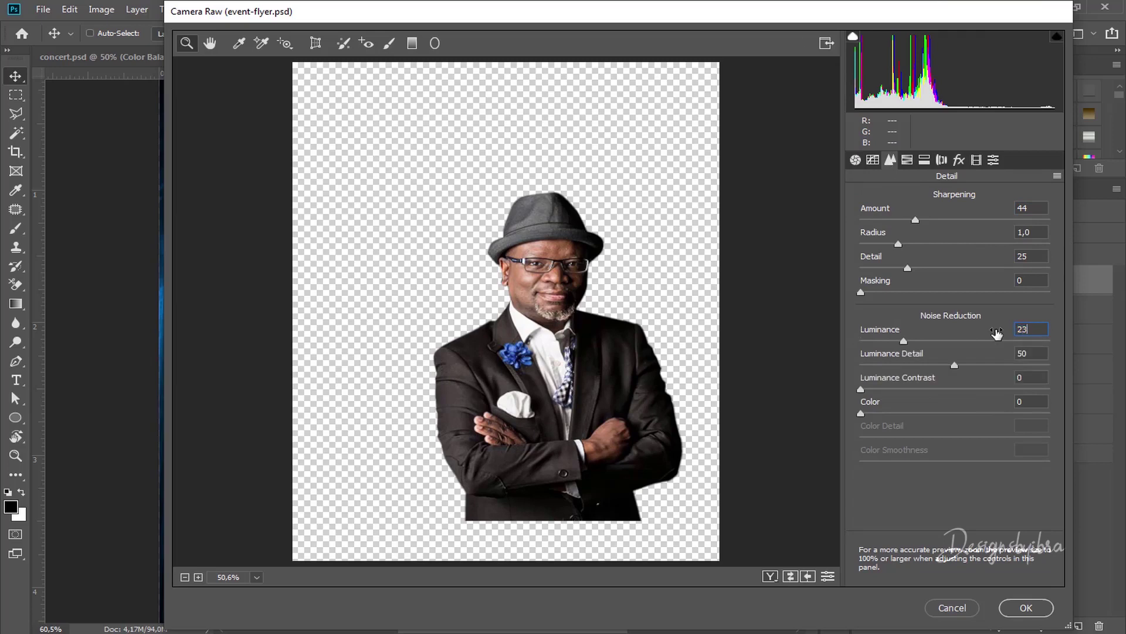
{"action": "left_click", "coordinate": [1026, 608]}
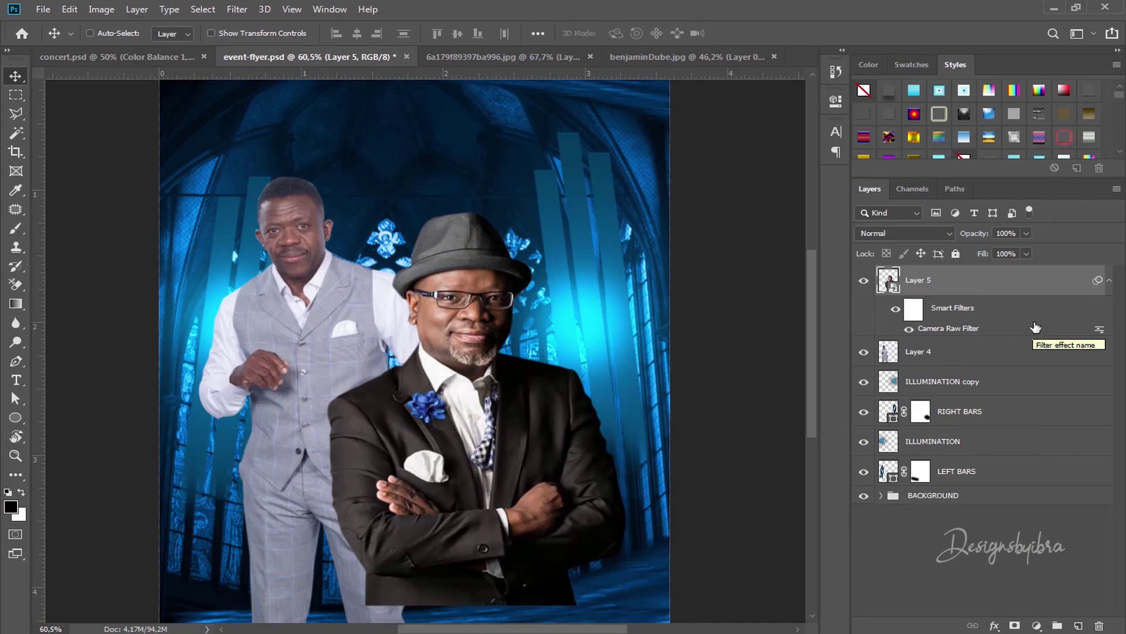
Try to transfer Layer 5's Camera Raw smart filter to Layer 4 with the man in the vest, and reselect Layer 4
{"action": "left_click", "coordinate": [958, 351]}
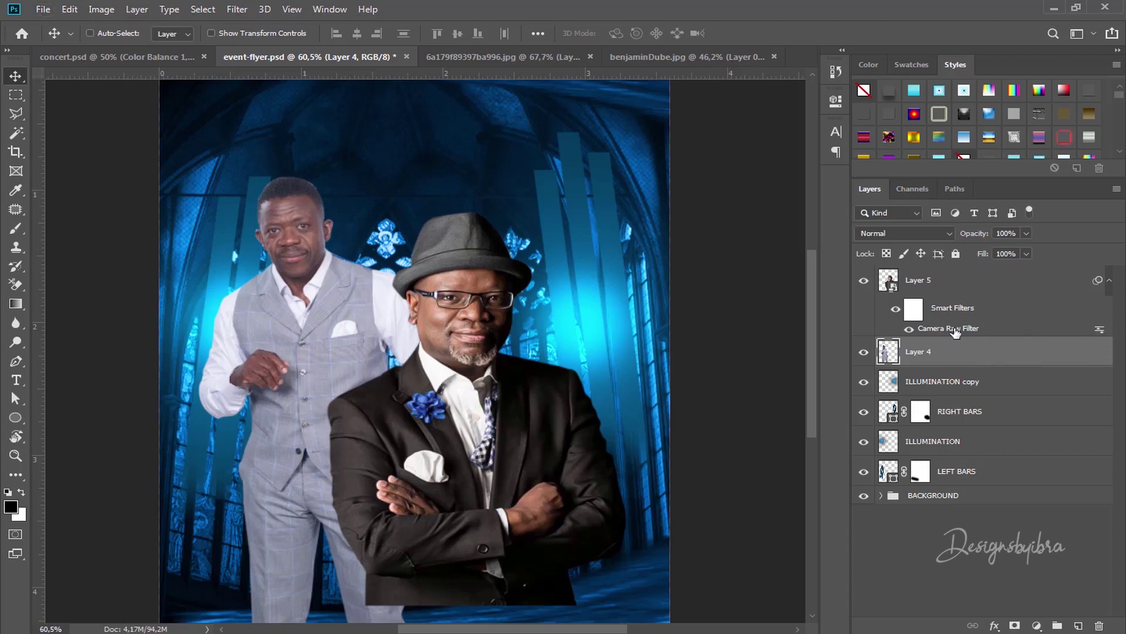
{"action": "left_click_drag", "start_coordinate": [955, 332], "coordinate": [1068, 355]}
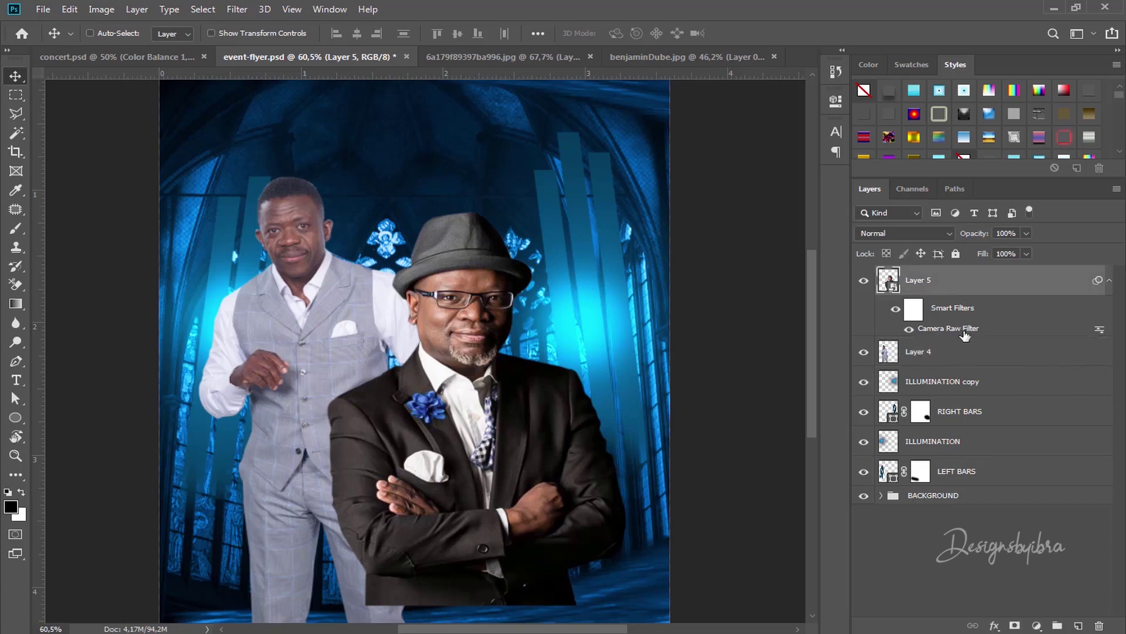
{"action": "left_click", "coordinate": [941, 357]}
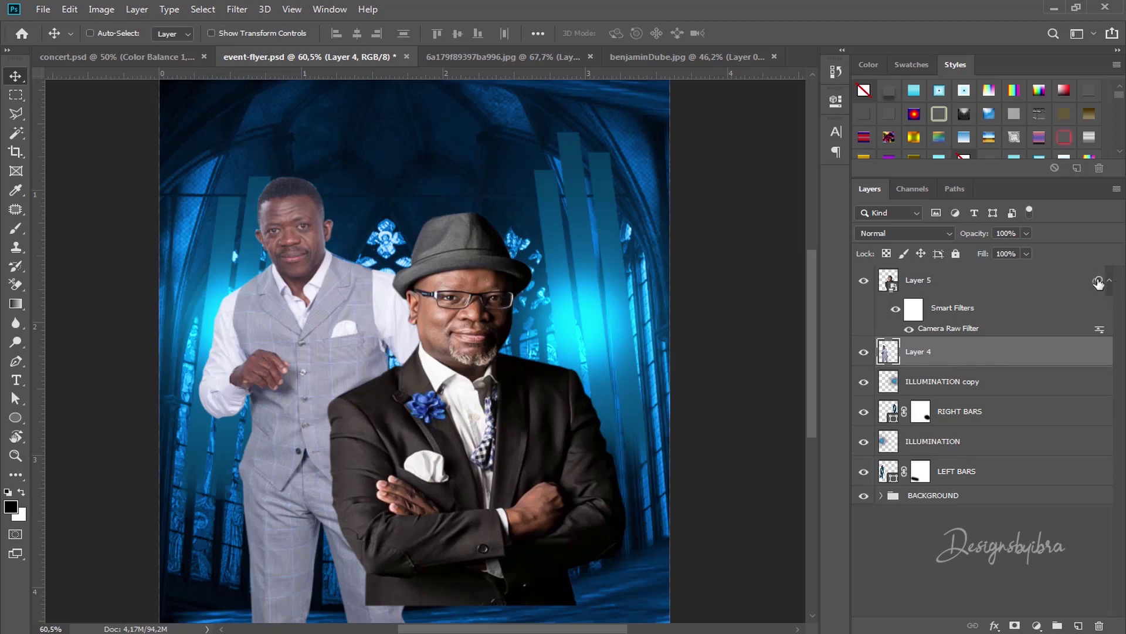
{"action": "mouse_move", "coordinate": [1097, 285]}
{"action": "left_mouse_down"}
{"action": "mouse_move", "coordinate": [1076, 352]}
{"action": "mouse_move", "coordinate": [1001, 360]}
{"action": "mouse_move", "coordinate": [1091, 281]}
{"action": "mouse_move", "coordinate": [992, 338]}
{"action": "mouse_move", "coordinate": [914, 356]}
{"action": "mouse_move", "coordinate": [1009, 363]}
{"action": "mouse_move", "coordinate": [1068, 350]}
{"action": "mouse_move", "coordinate": [1082, 295]}
{"action": "mouse_move", "coordinate": [1098, 283]}
{"action": "left_mouse_up"}
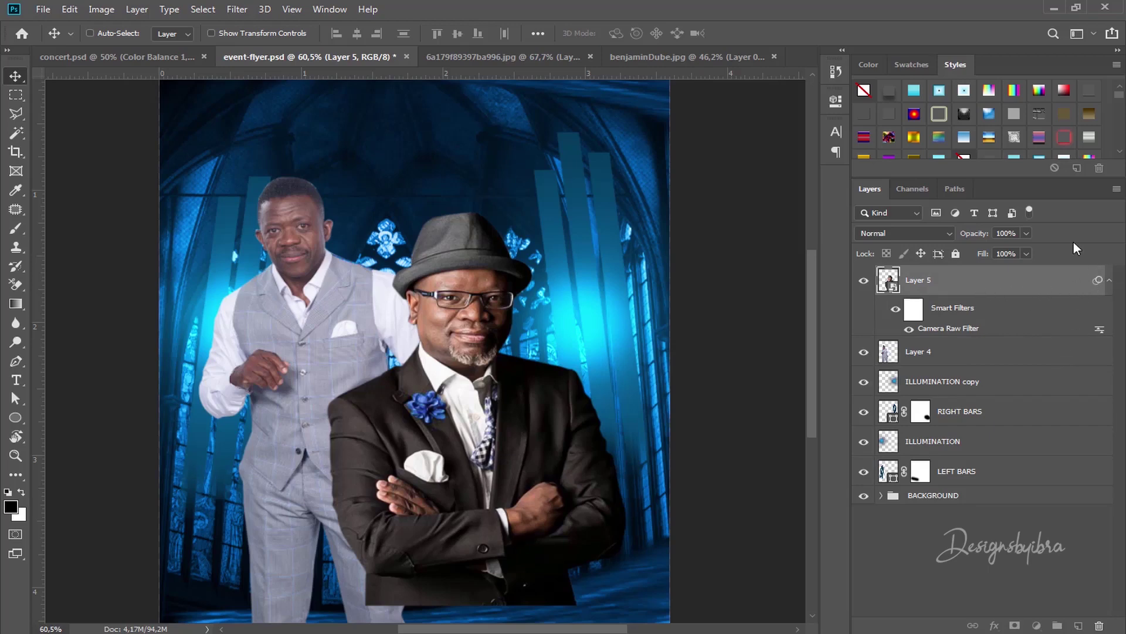
{"action": "left_click", "coordinate": [914, 354]}
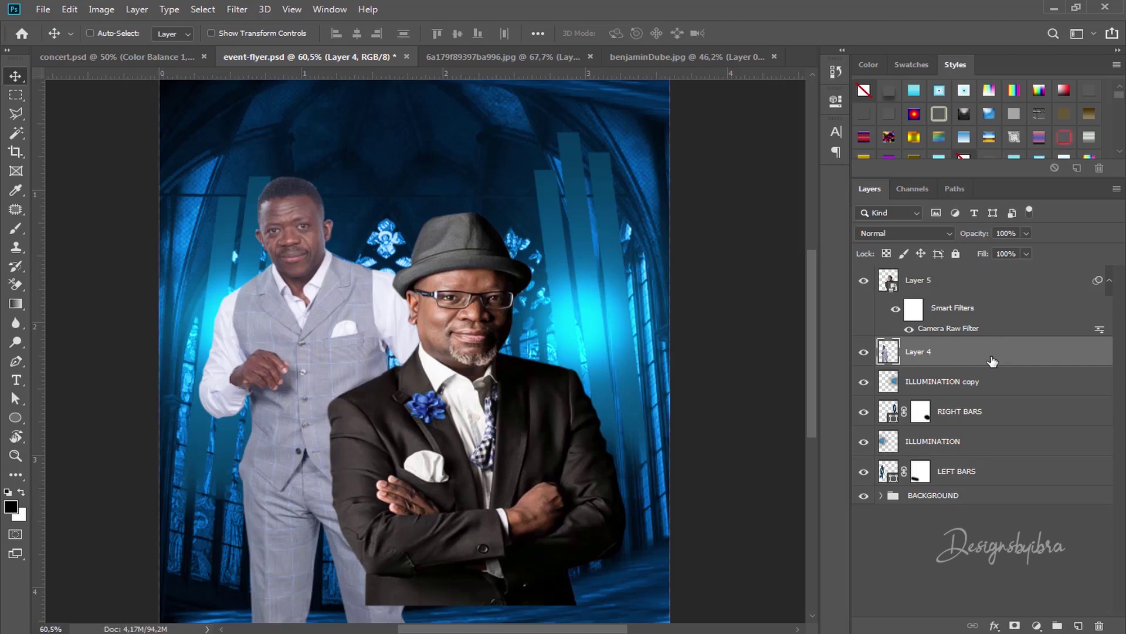
Convert Layer 4 to a smart object, copy Layer 5's Camera Raw smart filter onto it, and expand its filter list
{"action": "right_click", "coordinate": [992, 360]}
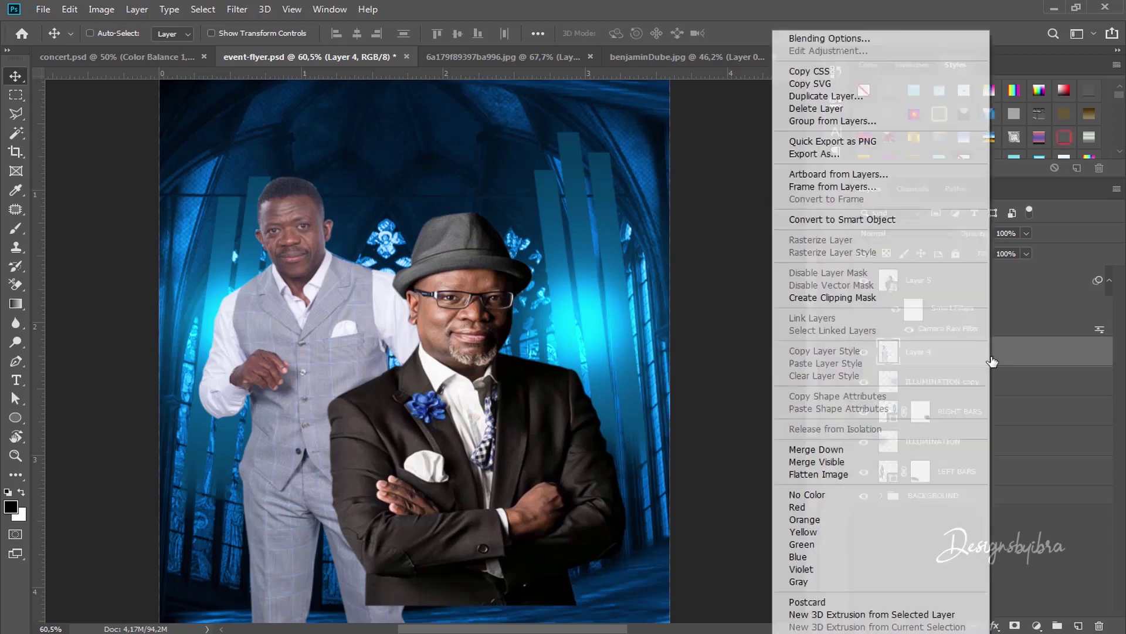
{"action": "left_click", "coordinate": [895, 222]}
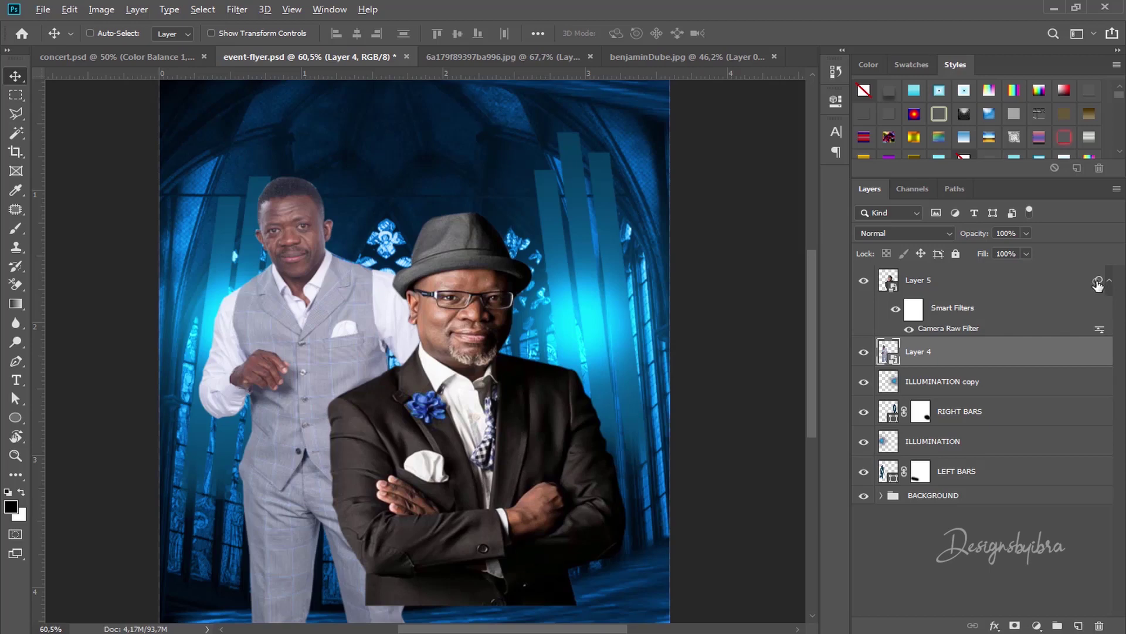
{"action": "left_click_drag", "start_coordinate": [1098, 285], "coordinate": [1050, 360]}
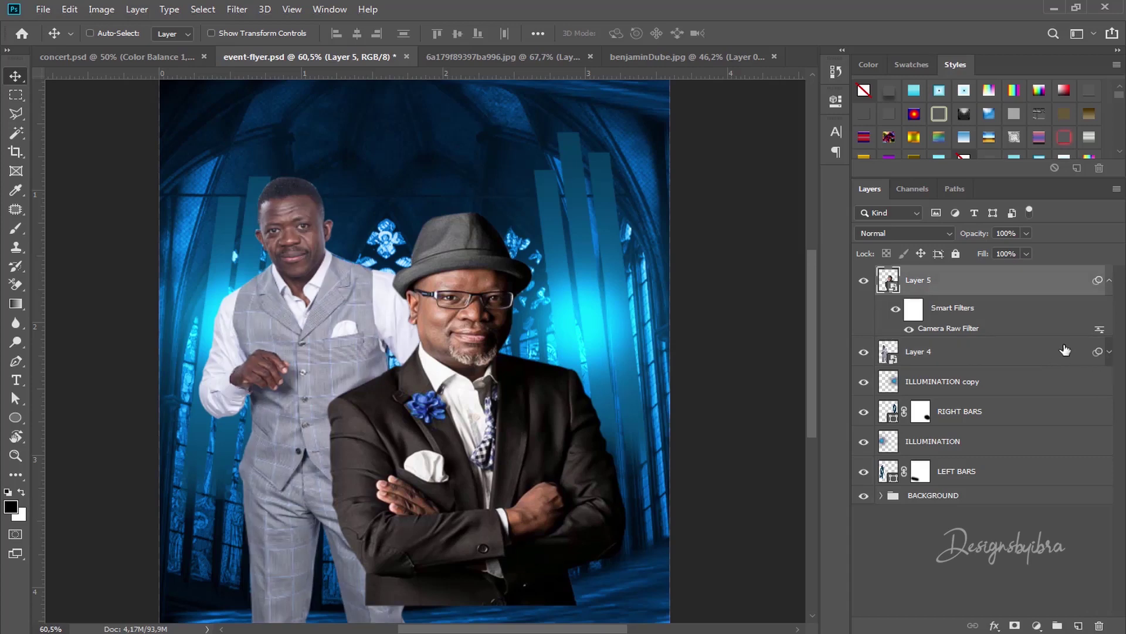
{"action": "left_click", "coordinate": [1105, 358]}
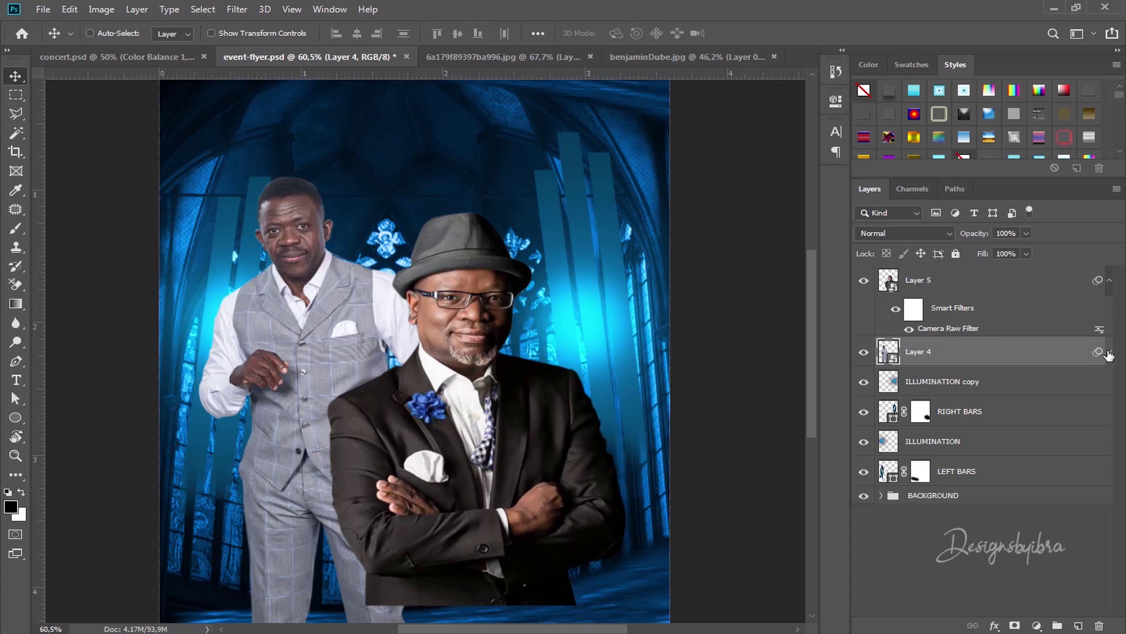
{"action": "left_click", "coordinate": [1109, 352]}
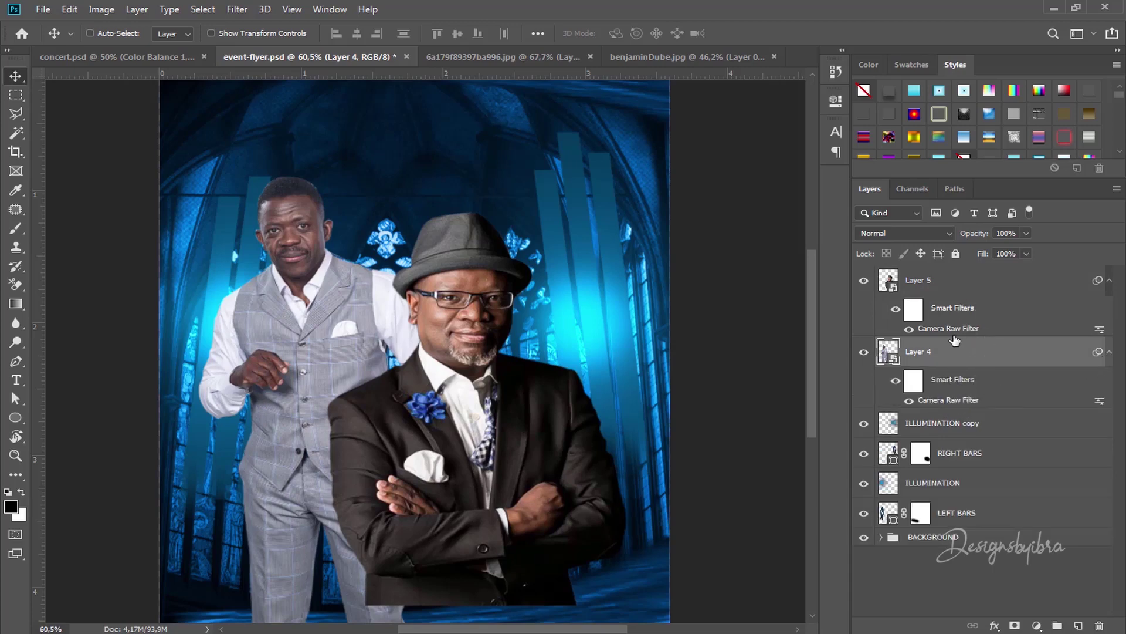
Review Layer 4's Camera Raw settings and the composition, and collapse the smart filter lists of Layers 5 and 4
{"action": "double_click", "coordinate": [962, 399]}
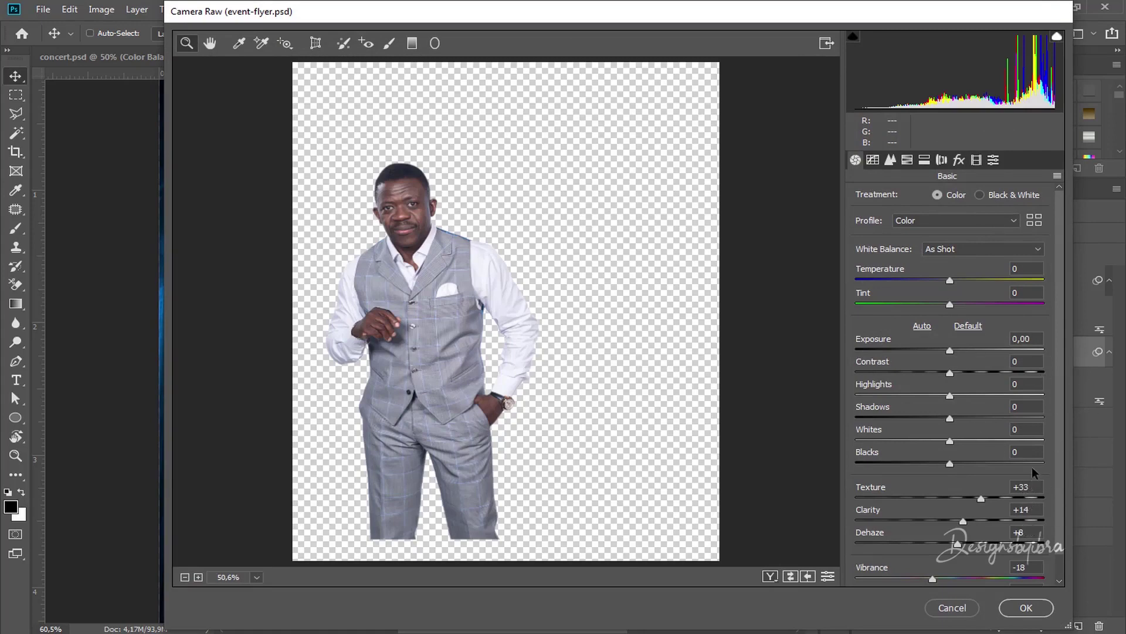
{"action": "left_click", "coordinate": [1027, 606]}
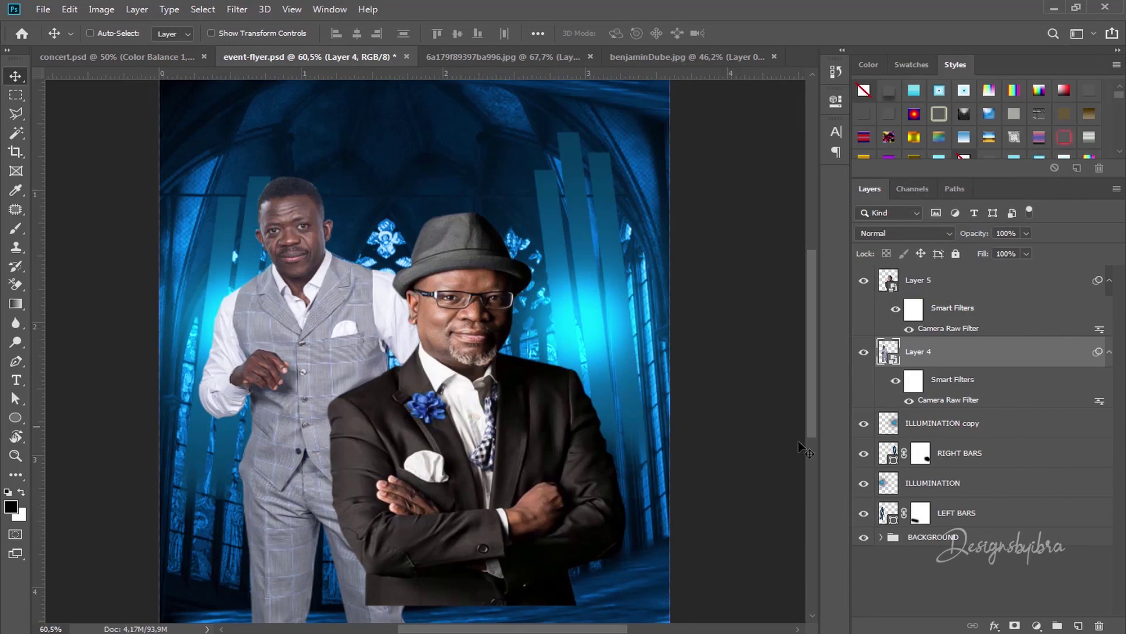
{"action": "left_click_drag", "start_coordinate": [573, 401], "coordinate": [557, 347]}
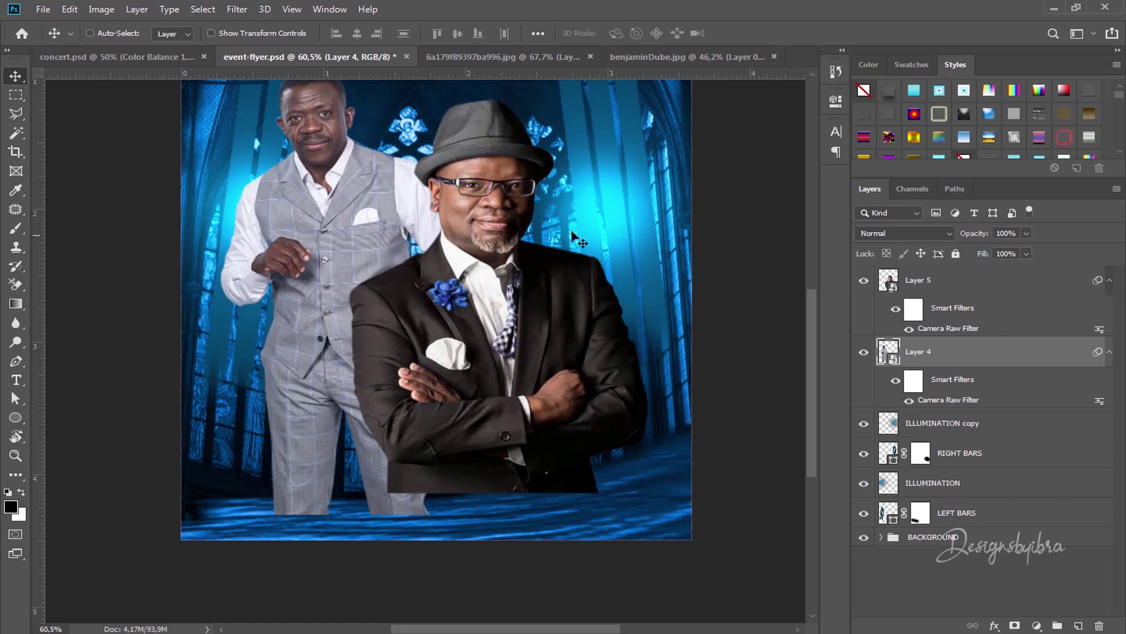
{"action": "left_click_drag", "start_coordinate": [628, 227], "coordinate": [574, 287]}
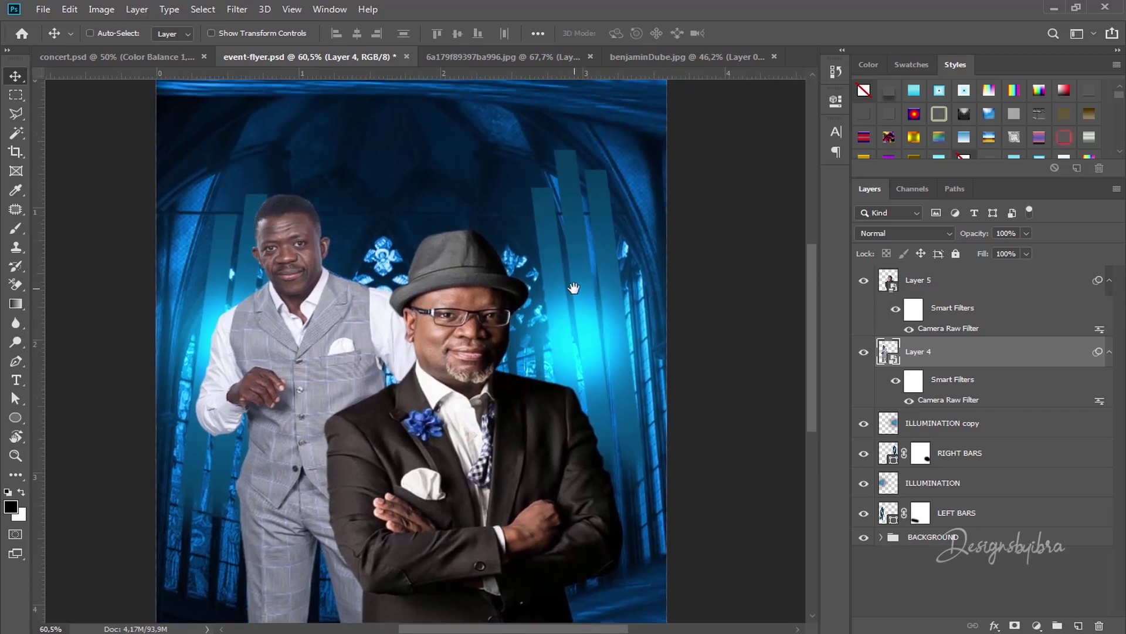
{"action": "scroll", "coordinate": [571, 264], "scroll_direction": "down", "scroll_amount": 3}
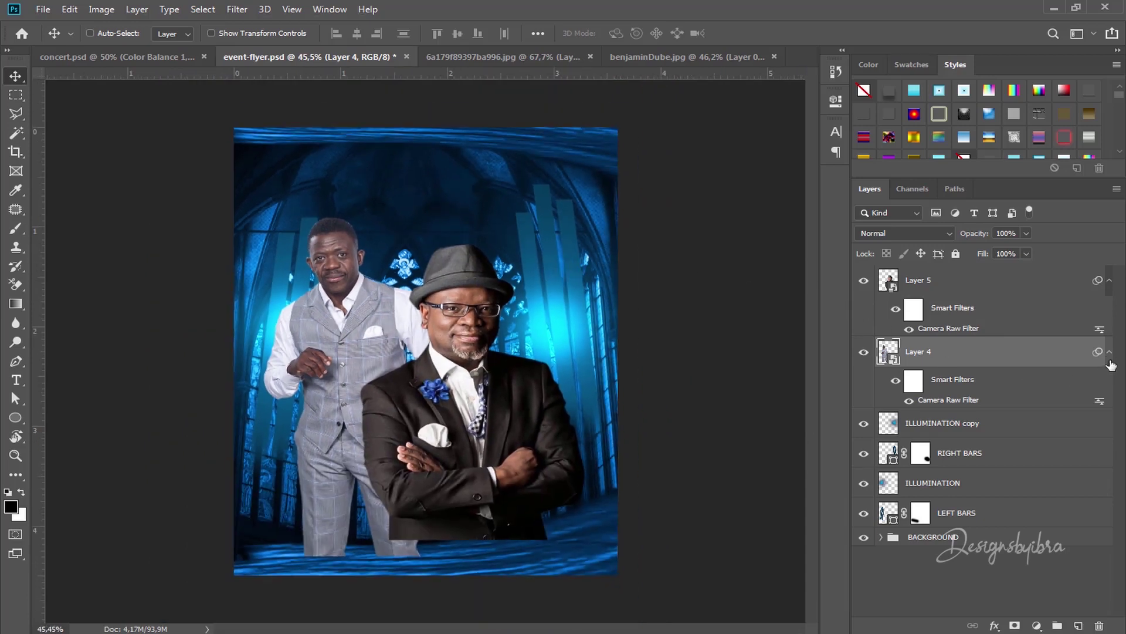
{"action": "left_click", "coordinate": [1109, 280]}
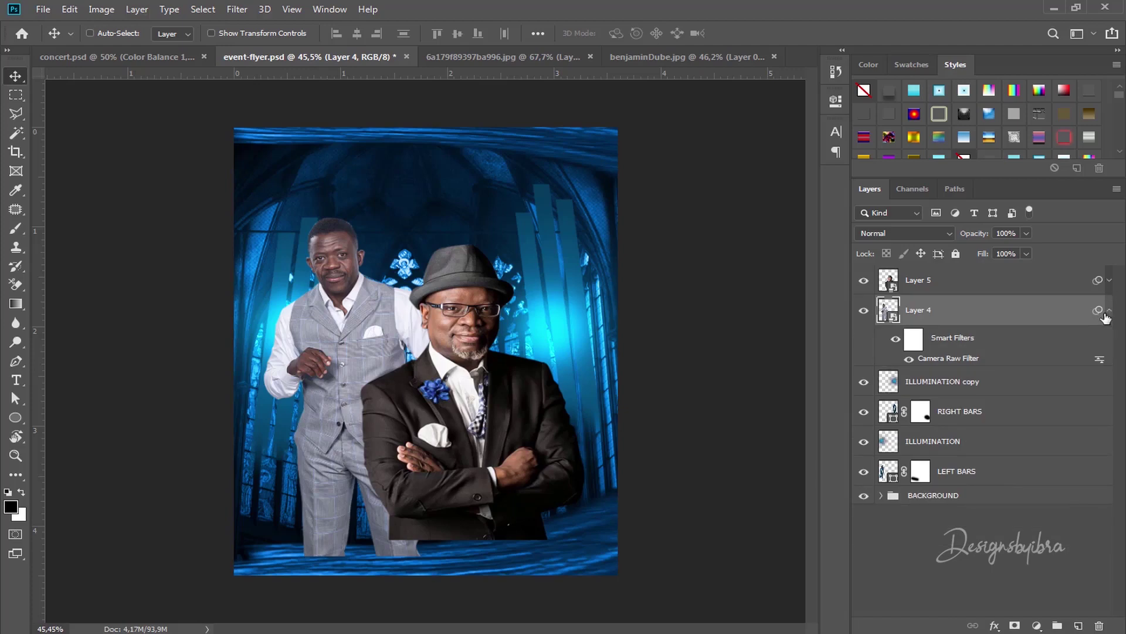
{"action": "left_click", "coordinate": [1108, 311]}
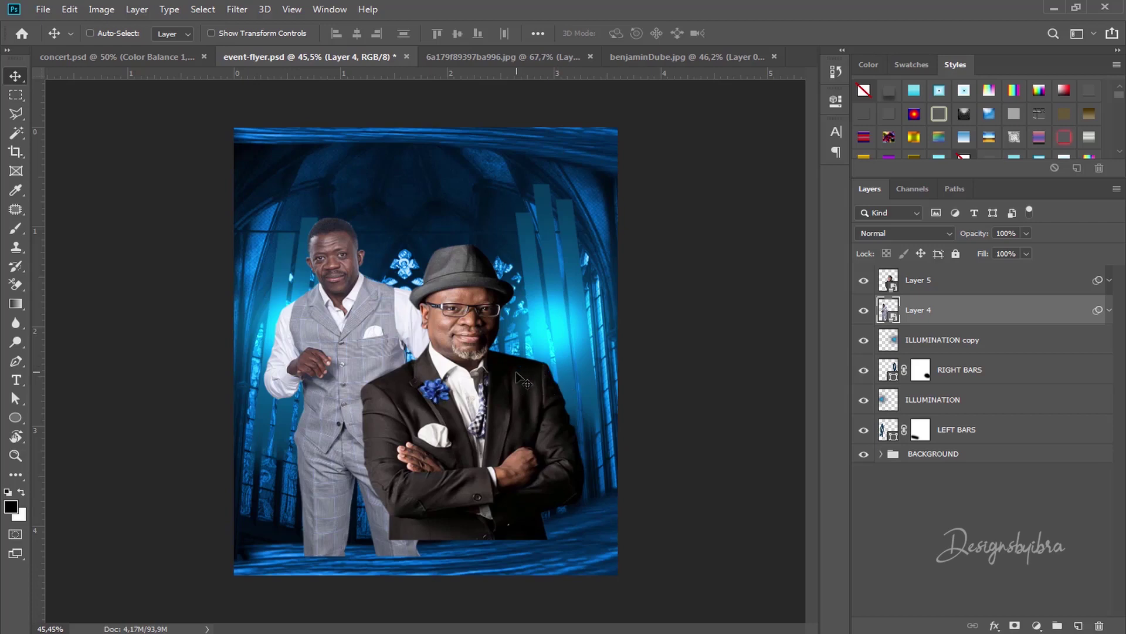
Add a new layer above Layer 5 and hide all other layers except Layer 5
{"action": "left_click", "coordinate": [989, 286]}
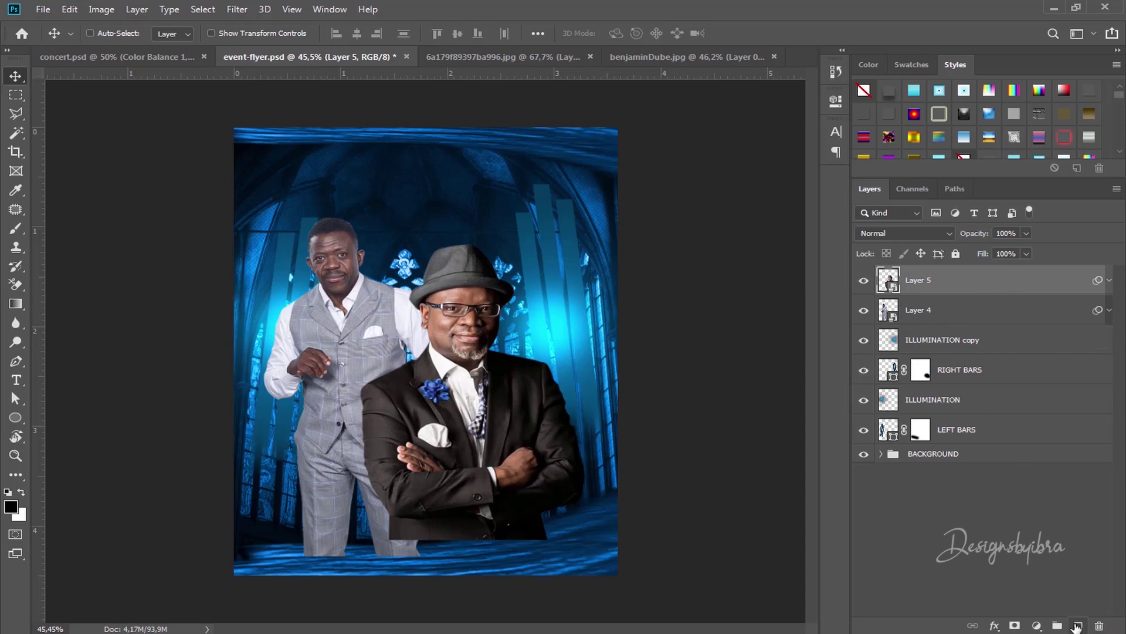
{"action": "left_click", "coordinate": [1077, 625]}
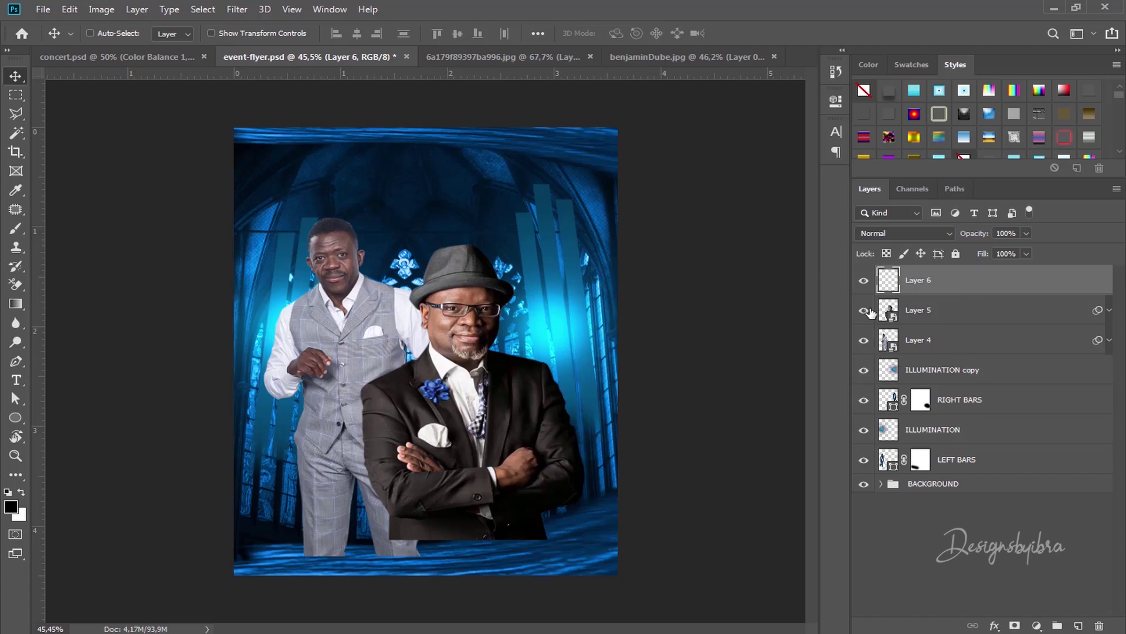
{"action": "left_click_drag", "start_coordinate": [864, 313], "coordinate": [864, 486]}
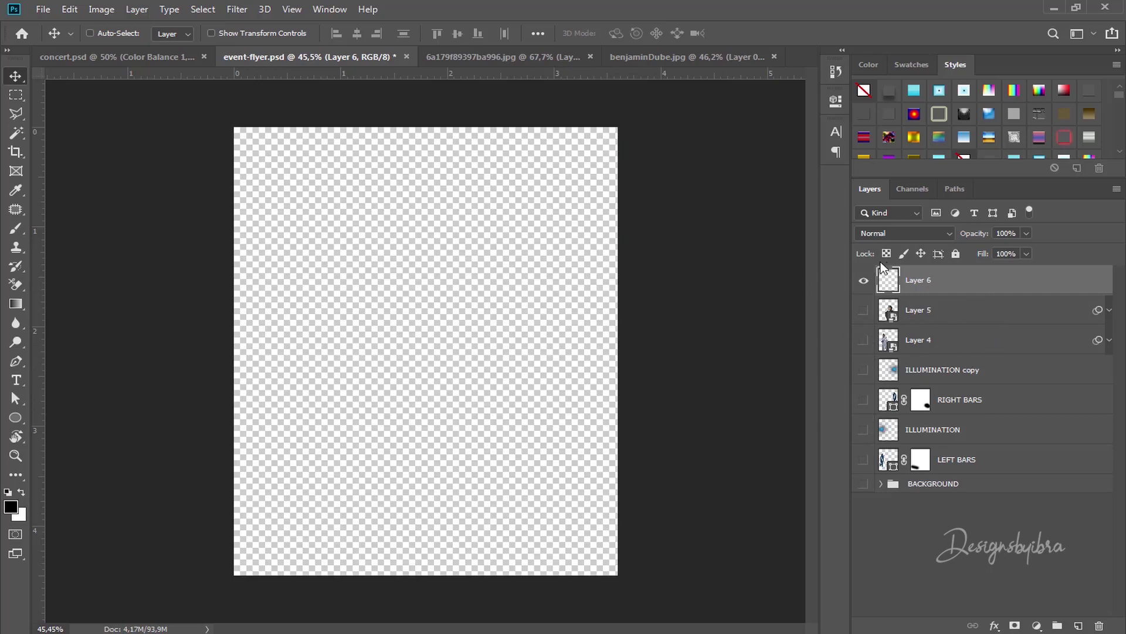
{"action": "left_click", "coordinate": [863, 309]}
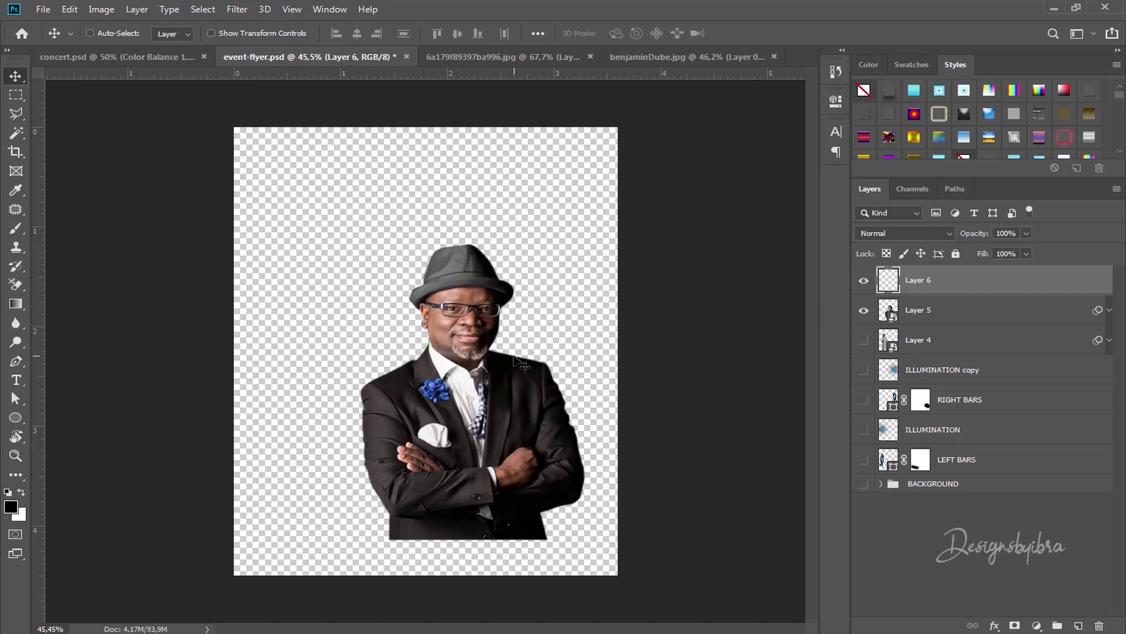
Set the foreground colour to dark teal 003d53
{"action": "left_click", "coordinate": [12, 509]}
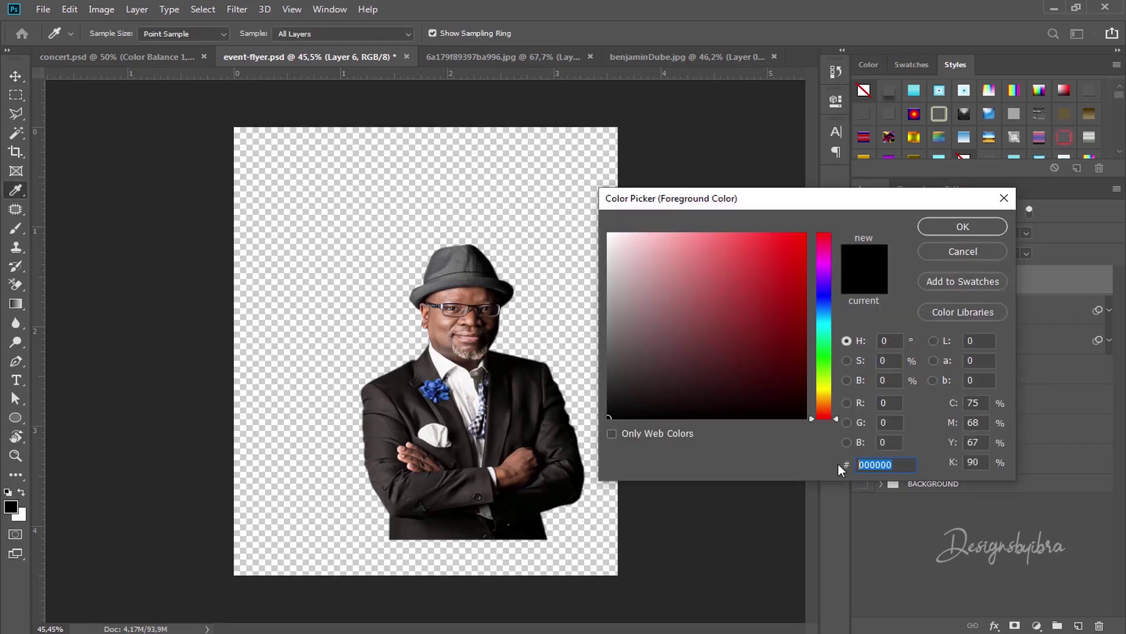
{"action": "type", "text": "03"}
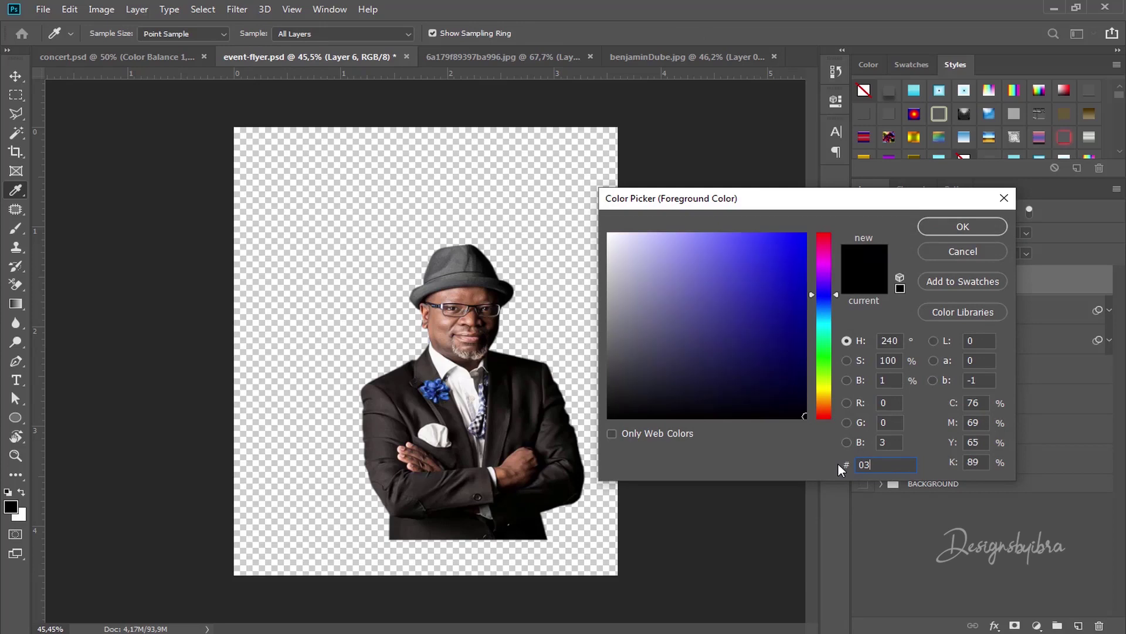
{"action": "key", "text": "BackSpace"}
{"action": "type", "text": "03"}
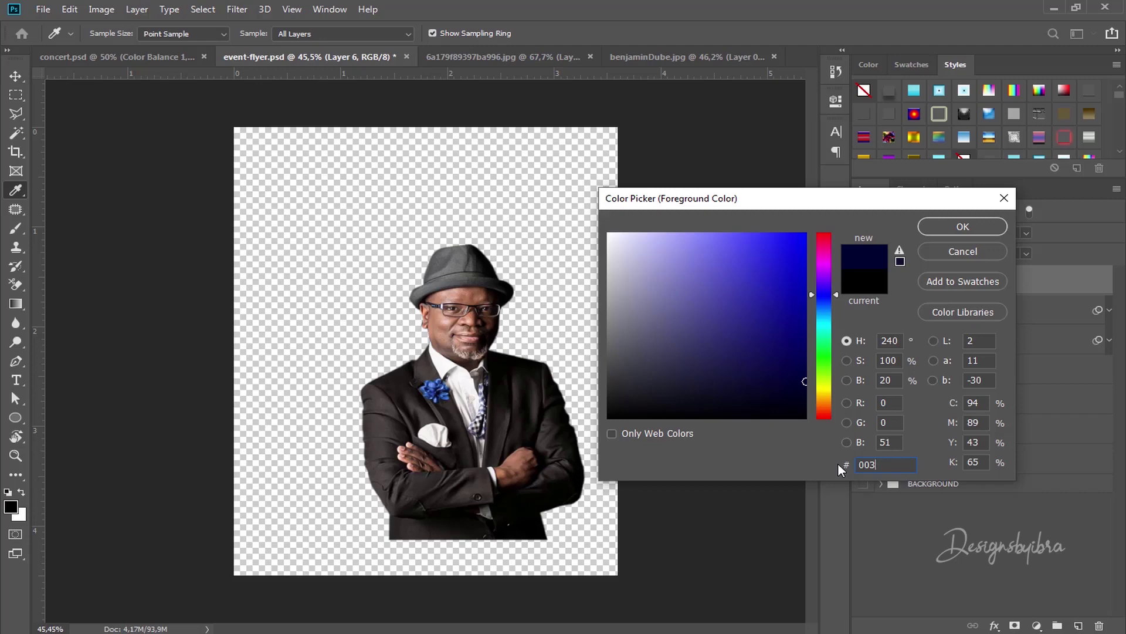
{"action": "type", "text": "d53"}
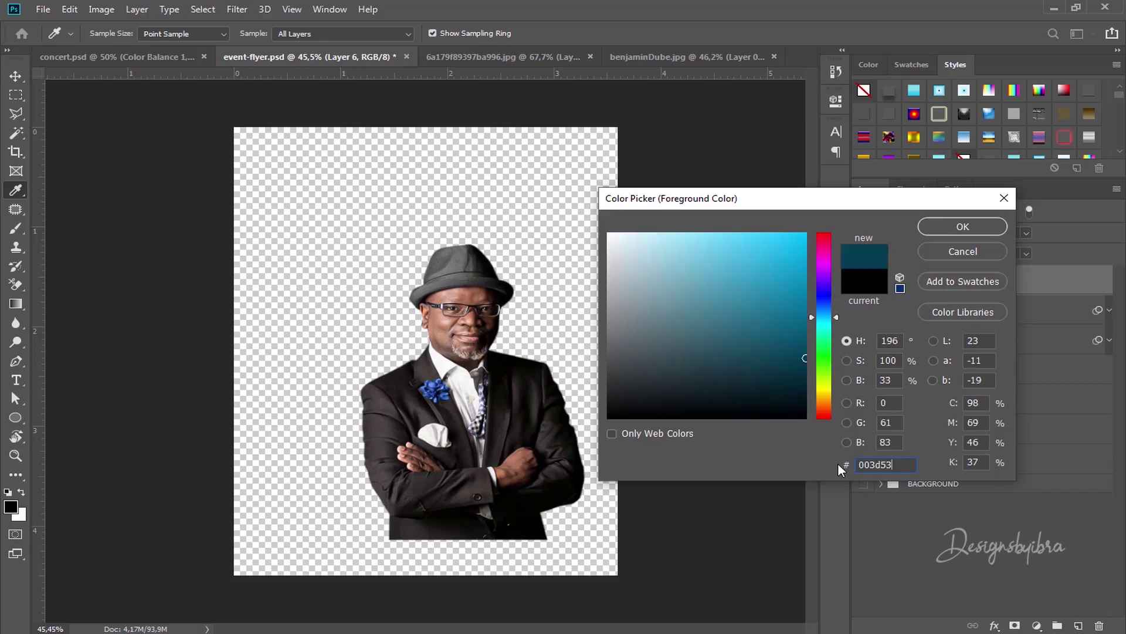
{"action": "left_click", "coordinate": [968, 226]}
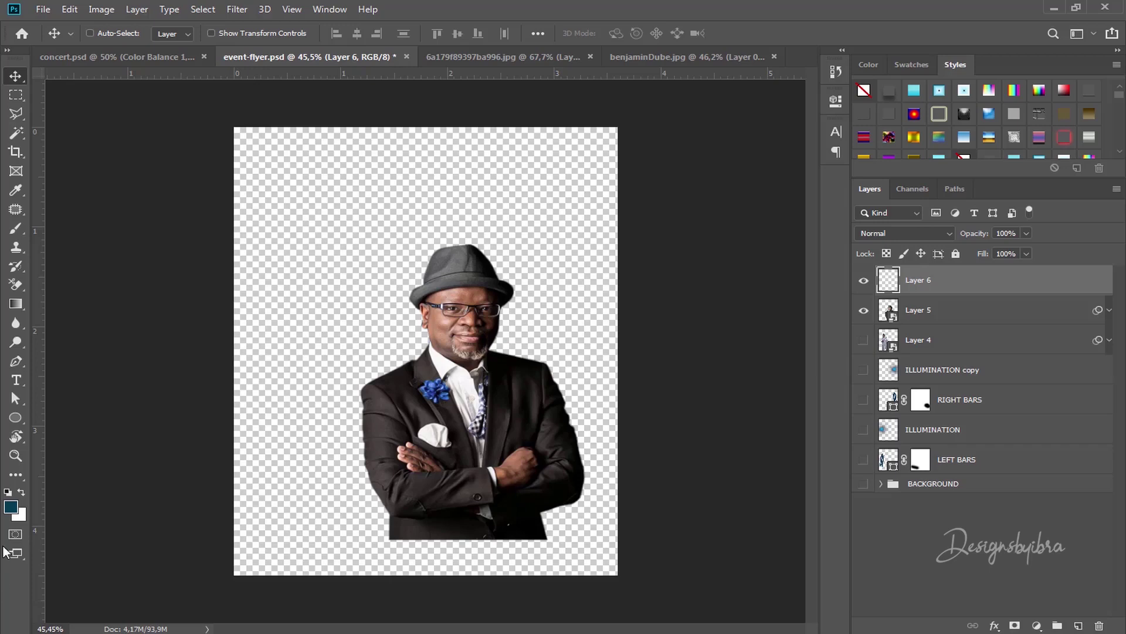
Set the background colour to light blue 03a9e6 and activate the Brush tool
{"action": "left_click", "coordinate": [19, 514]}
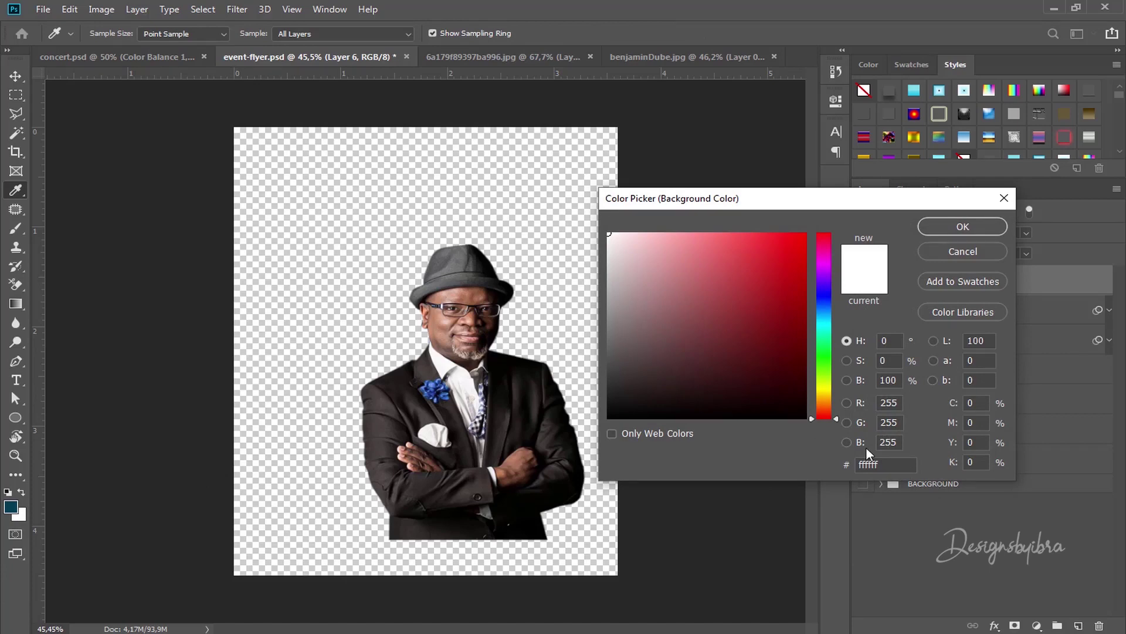
{"action": "left_click", "coordinate": [845, 464]}
{"action": "type", "text": "03a"}
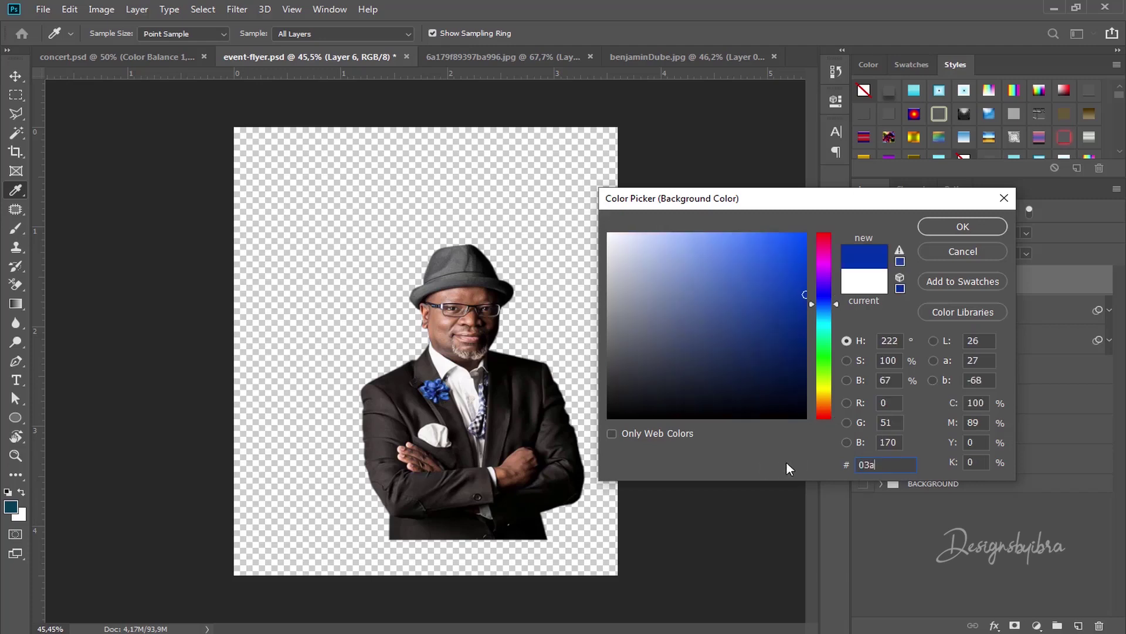
{"action": "type", "text": "9e"}
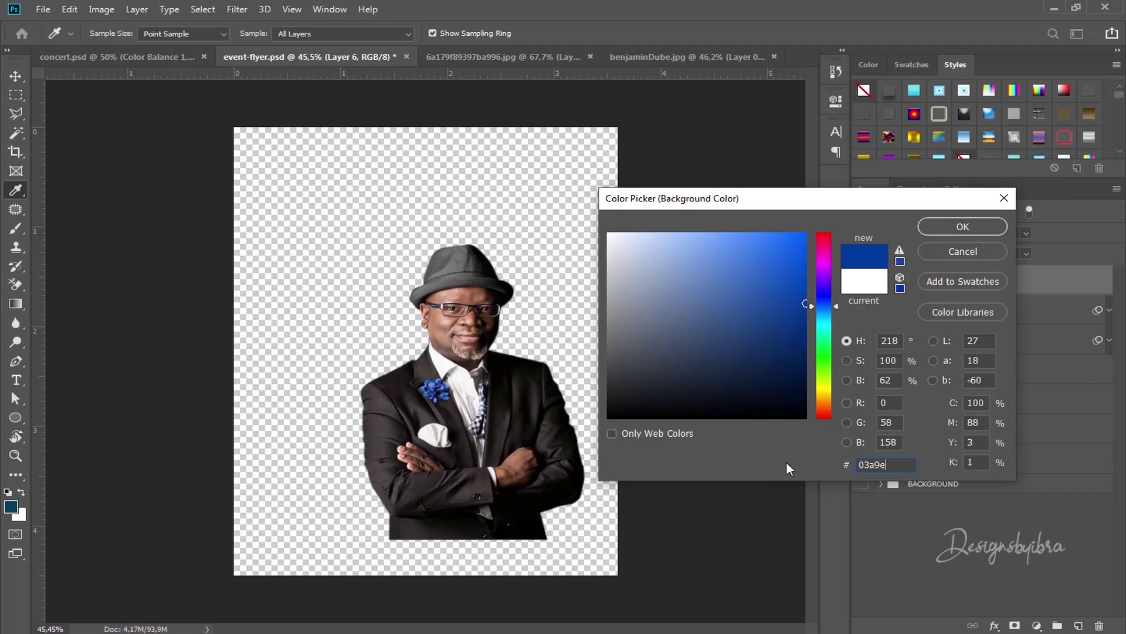
{"action": "type", "text": "6"}
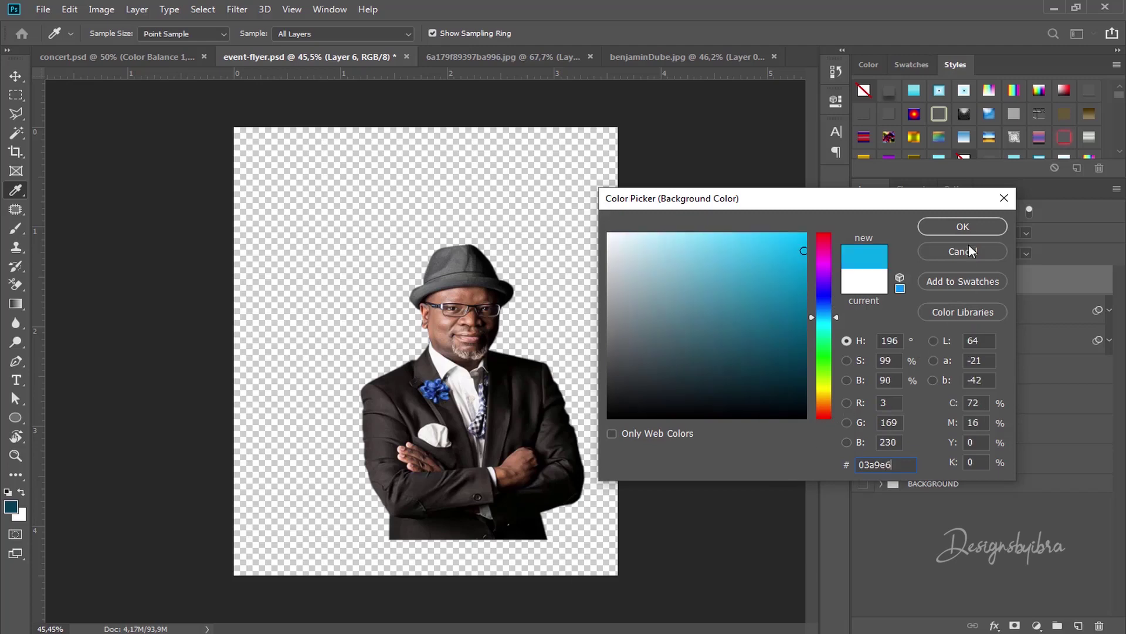
{"action": "left_click", "coordinate": [962, 226]}
{"action": "key", "text": "v"}
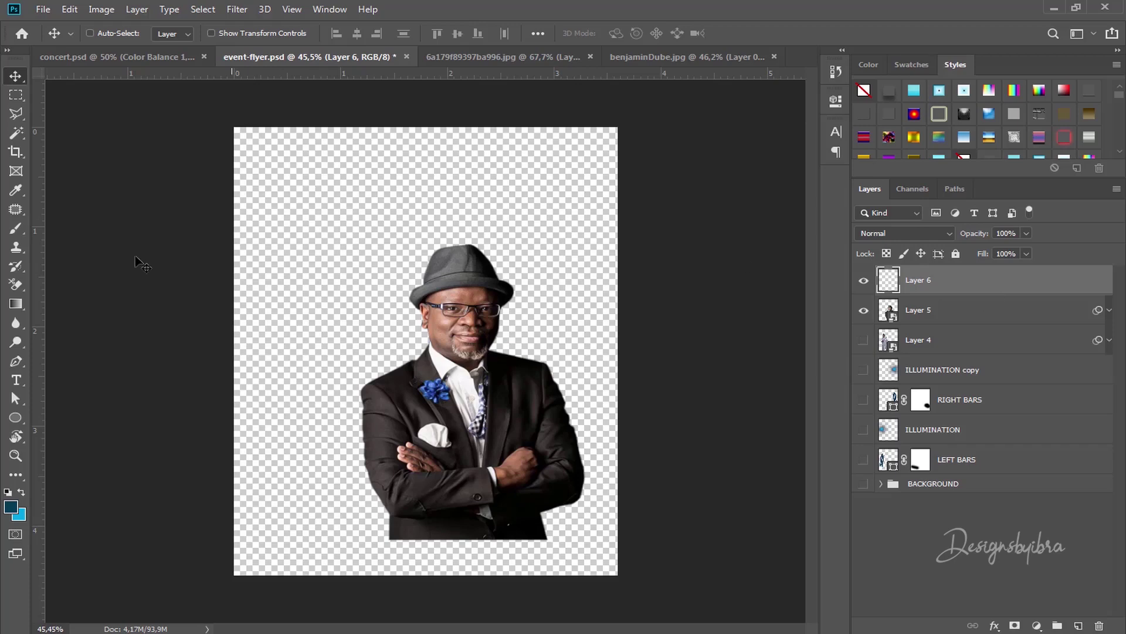
{"action": "key", "text": "b"}
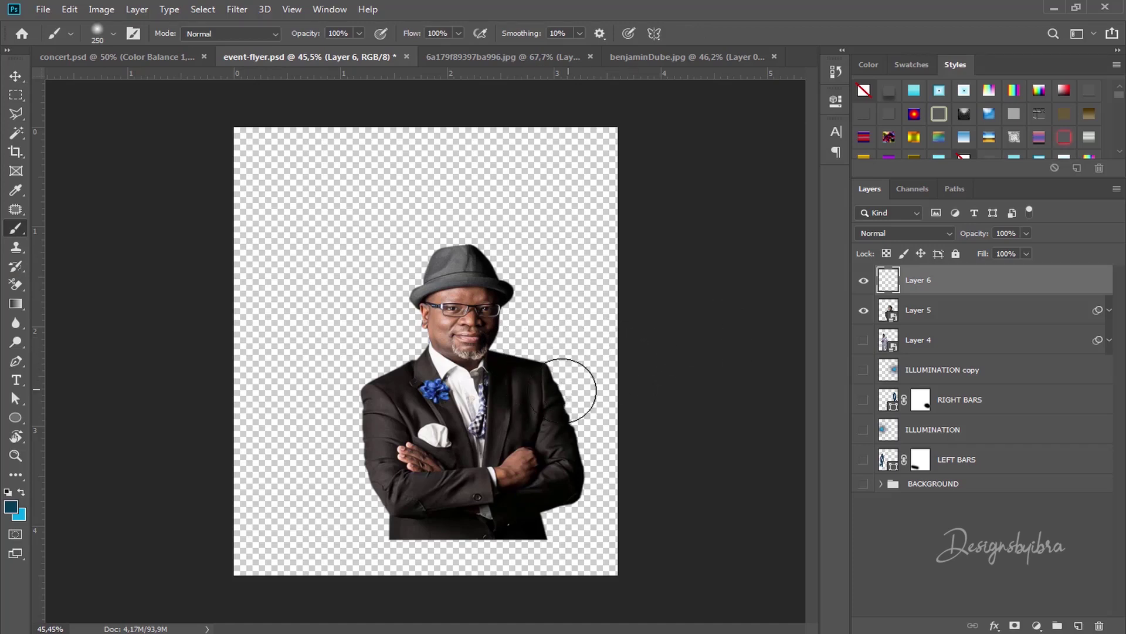
Try painting soft dark teal dabs on the left shoulder of the man in the hat, and undo them
{"action": "left_click", "coordinate": [529, 370]}
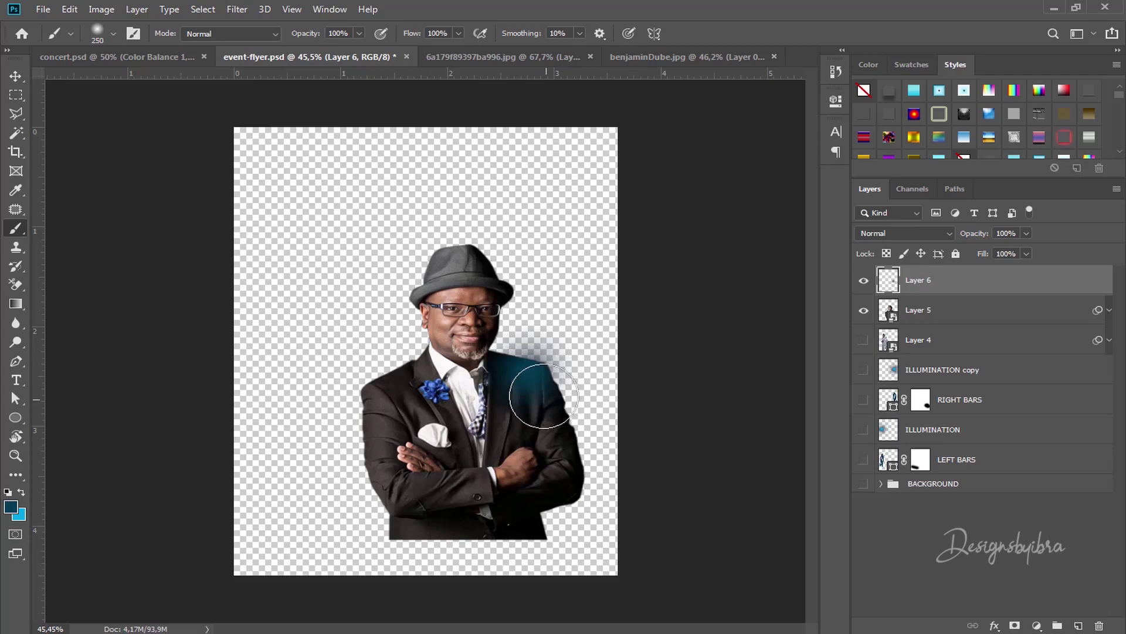
{"action": "left_click", "coordinate": [529, 372]}
{"action": "left_click", "coordinate": [530, 370]}
{"action": "left_click", "coordinate": [531, 370]}
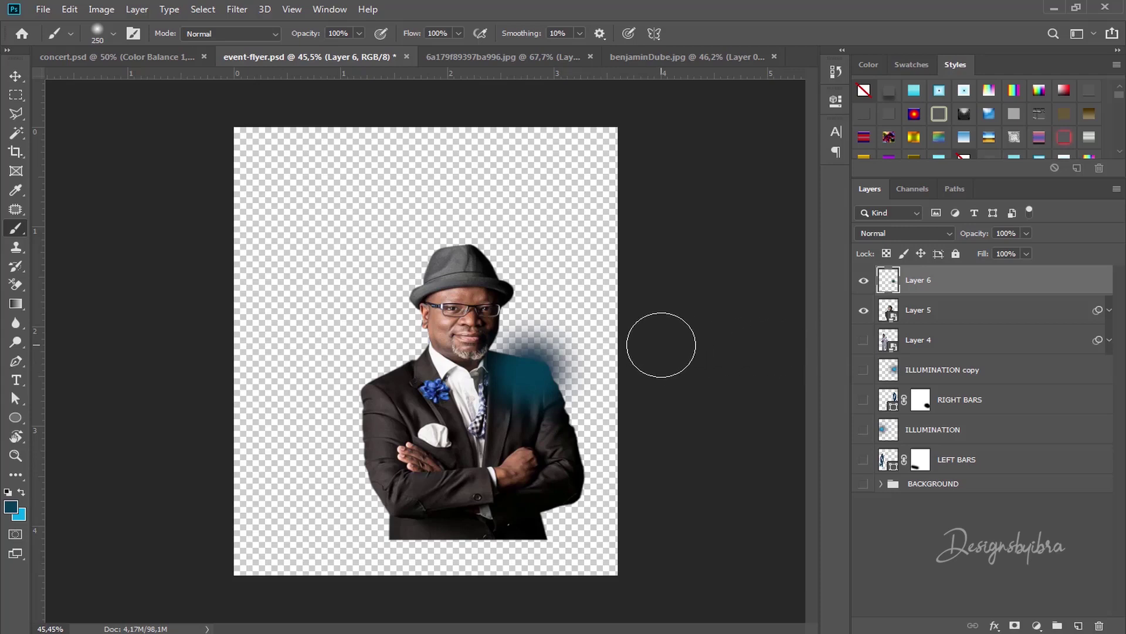
{"action": "key", "text": "ctrl+z"}
{"action": "key", "text": "ctrl+z"}
{"action": "key", "text": "ctrl+z"}
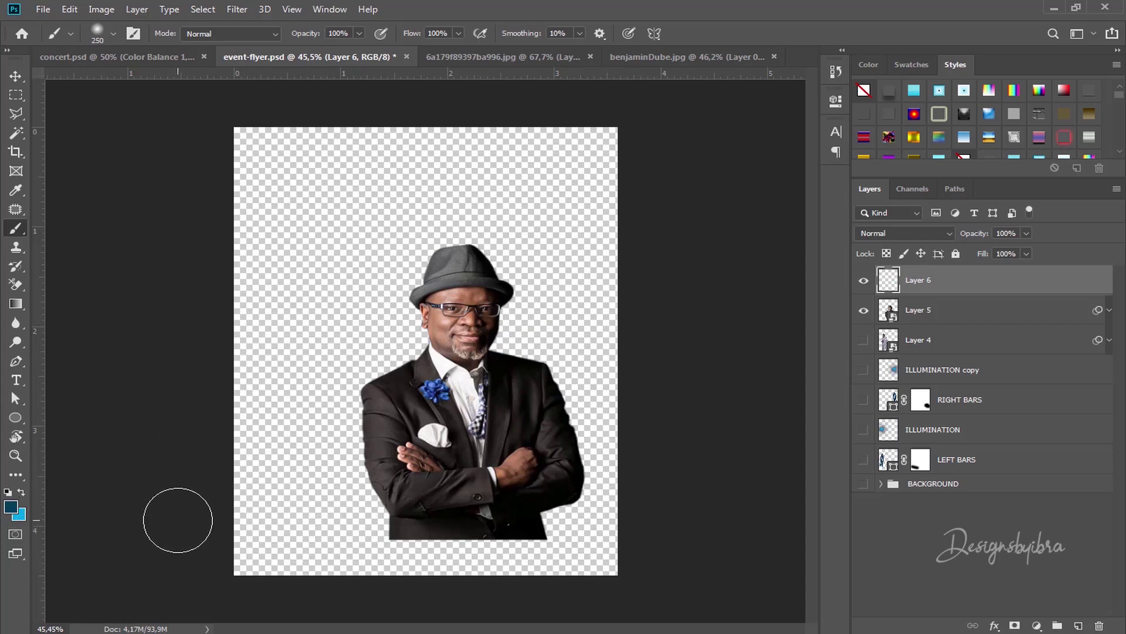
Swap the foreground and background colours and paint soft light blue glows on both shoulders of the man in the hat on Layer 6
{"action": "key", "text": "x"}
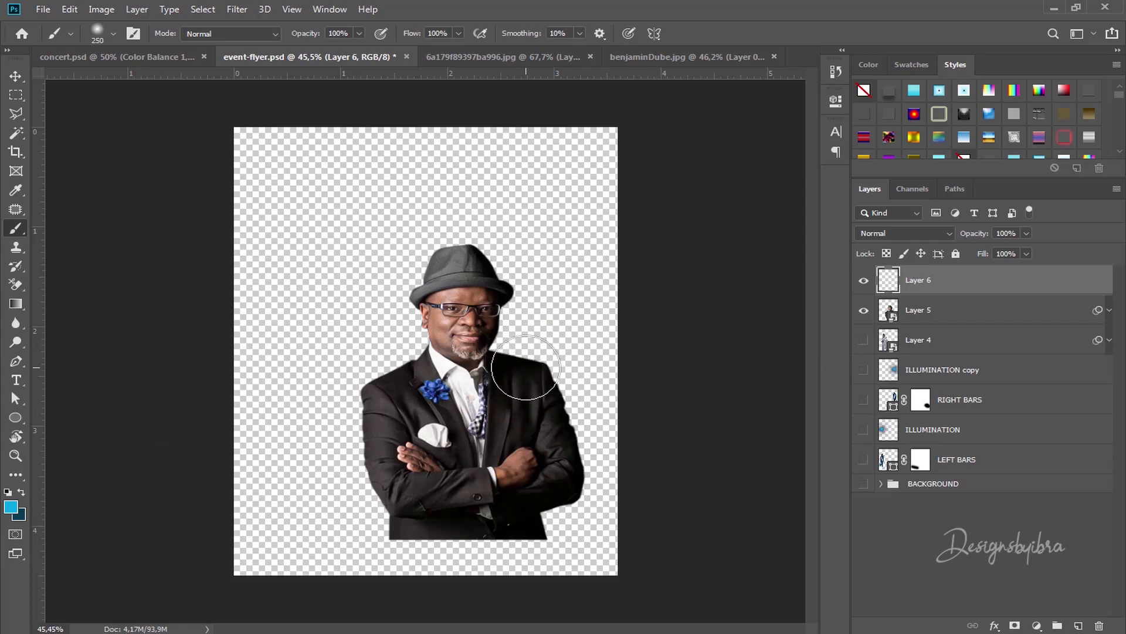
{"action": "left_click_drag", "start_coordinate": [525, 368], "coordinate": [536, 374]}
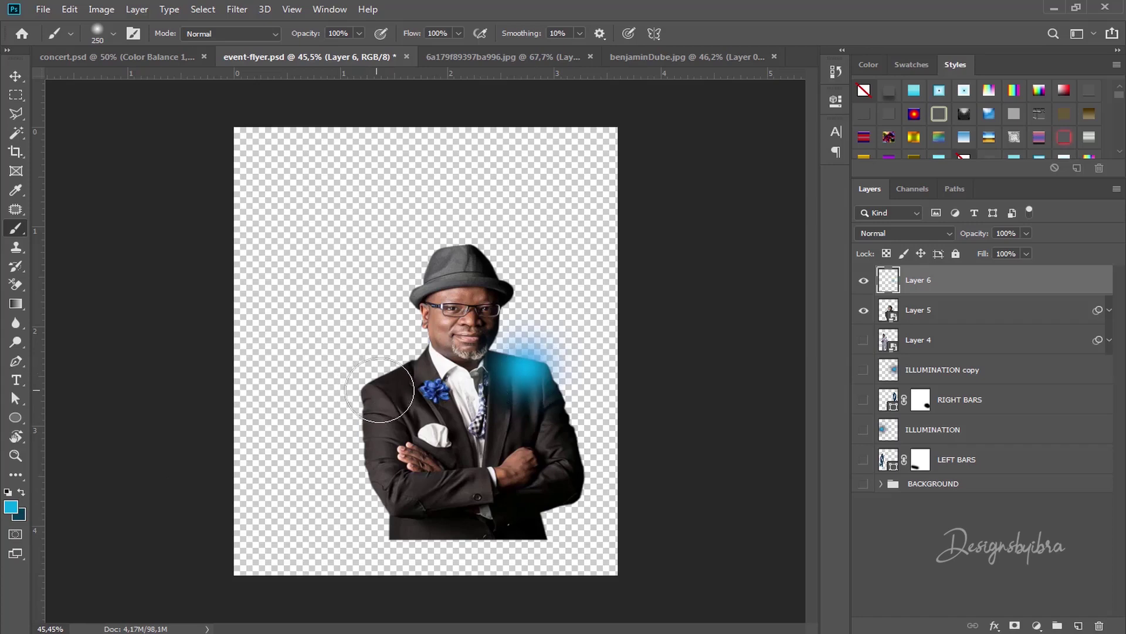
{"action": "left_click", "coordinate": [379, 388]}
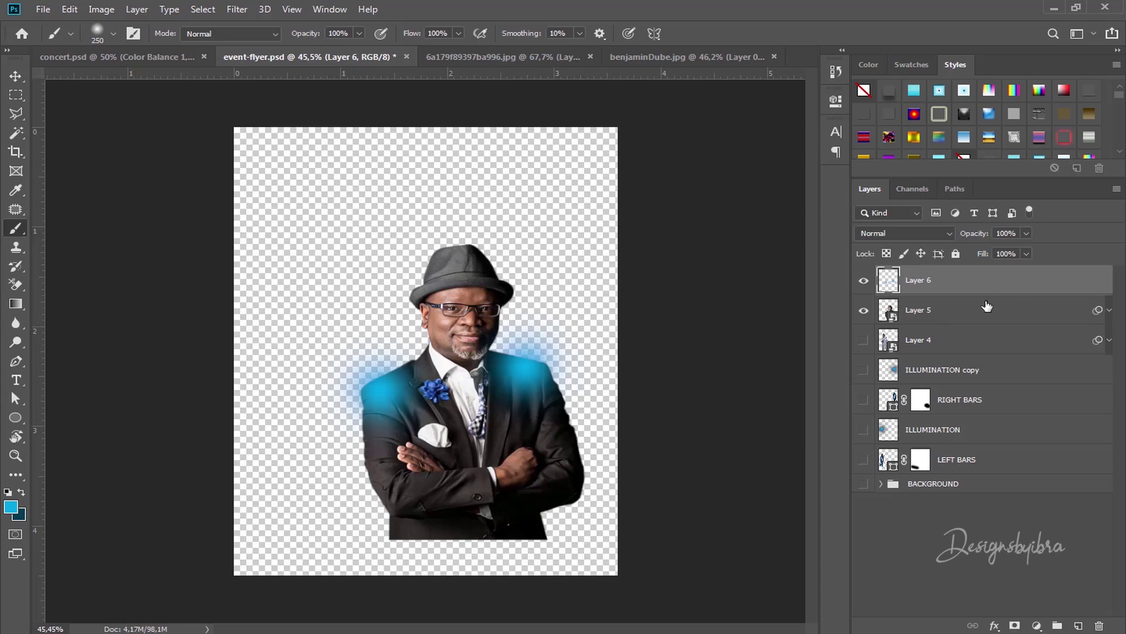
Clip Layer 6 to Layer 5 and show all the hidden layers again
{"action": "mouse_move", "coordinate": [987, 293]}
{"action": "left_mouse_down"}
{"action": "mouse_move", "coordinate": [1004, 302]}
{"action": "mouse_move", "coordinate": [1001, 290]}
{"action": "left_mouse_up"}
{"action": "left_click", "coordinate": [997, 290], "text": "alt"}
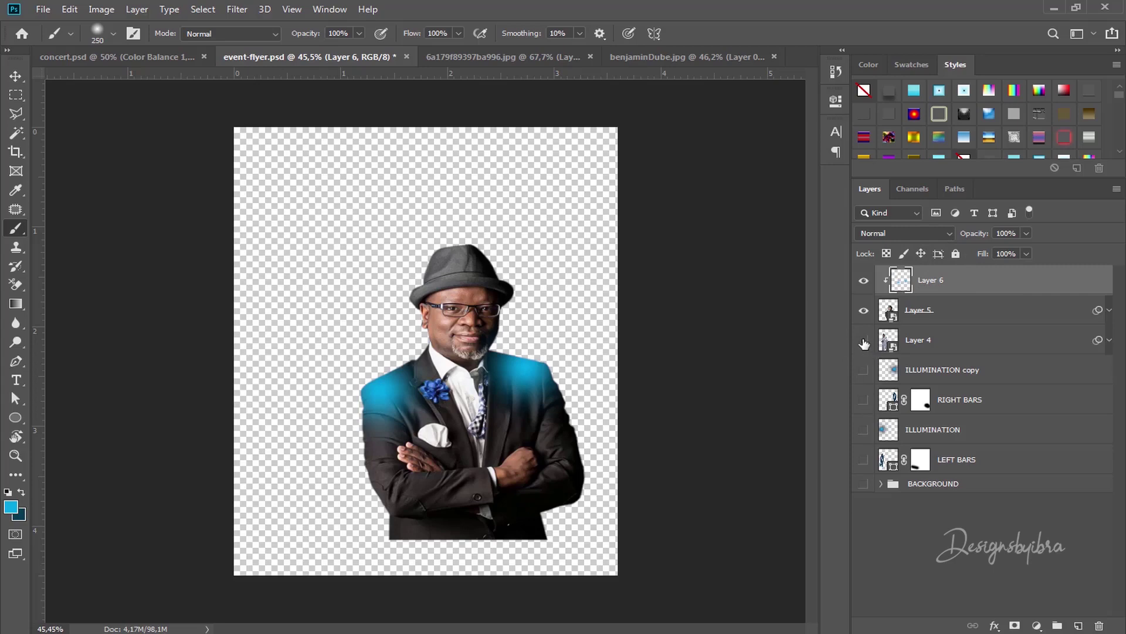
{"action": "left_click_drag", "start_coordinate": [864, 343], "coordinate": [875, 503]}
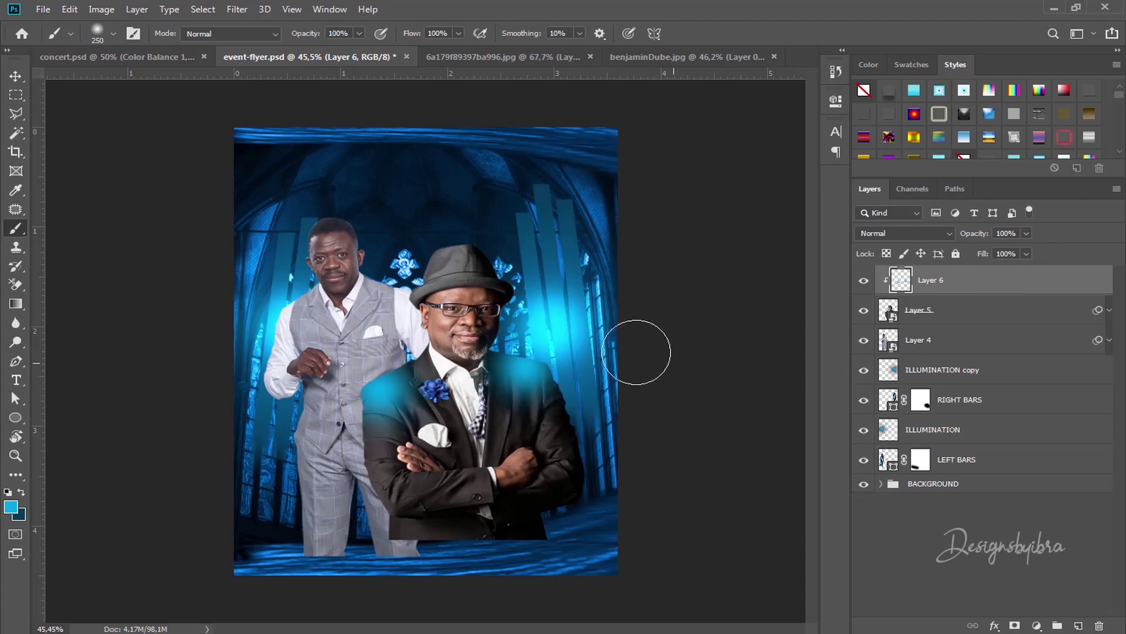
Set the blend mode of Layer 6, the glow on the man in the hat, to Color Dodge
{"action": "mouse_move", "coordinate": [585, 276]}
{"action": "left_mouse_down"}
{"action": "mouse_move", "coordinate": [536, 244]}
{"action": "mouse_move", "coordinate": [491, 287]}
{"action": "mouse_move", "coordinate": [524, 329]}
{"action": "mouse_move", "coordinate": [567, 311]}
{"action": "mouse_move", "coordinate": [531, 301]}
{"action": "mouse_move", "coordinate": [556, 275]}
{"action": "mouse_move", "coordinate": [530, 271]}
{"action": "mouse_move", "coordinate": [559, 354]}
{"action": "mouse_move", "coordinate": [519, 356]}
{"action": "mouse_move", "coordinate": [592, 398]}
{"action": "mouse_move", "coordinate": [548, 365]}
{"action": "mouse_move", "coordinate": [542, 379]}
{"action": "mouse_move", "coordinate": [519, 374]}
{"action": "left_mouse_up"}
{"action": "key", "text": "ctrl+z"}
{"action": "left_click", "coordinate": [933, 237]}
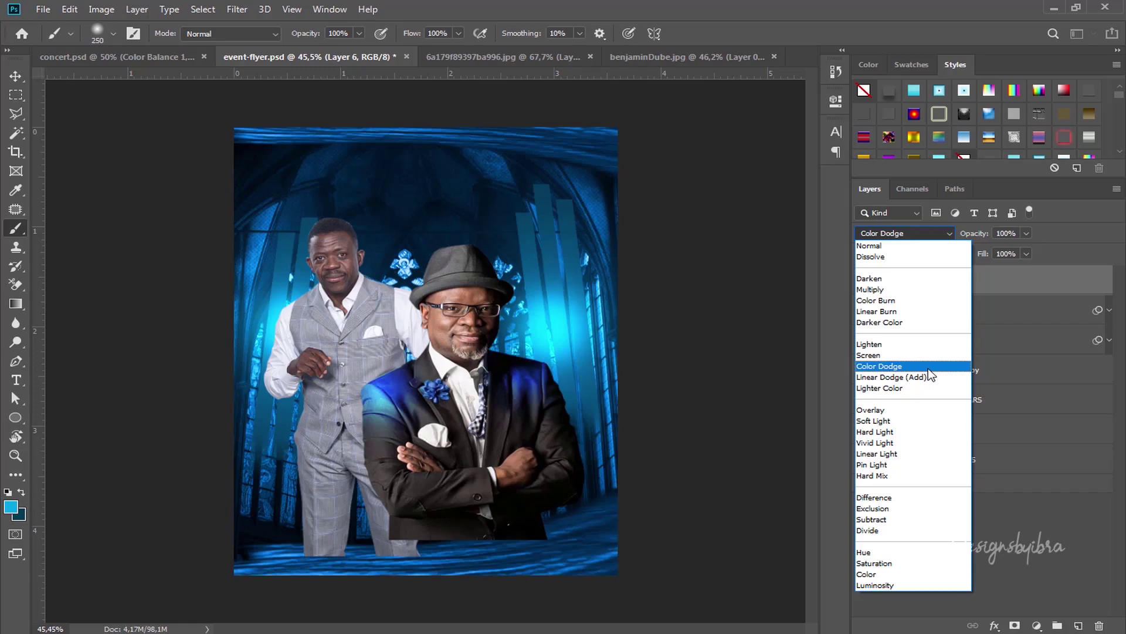
{"action": "left_click", "coordinate": [928, 368]}
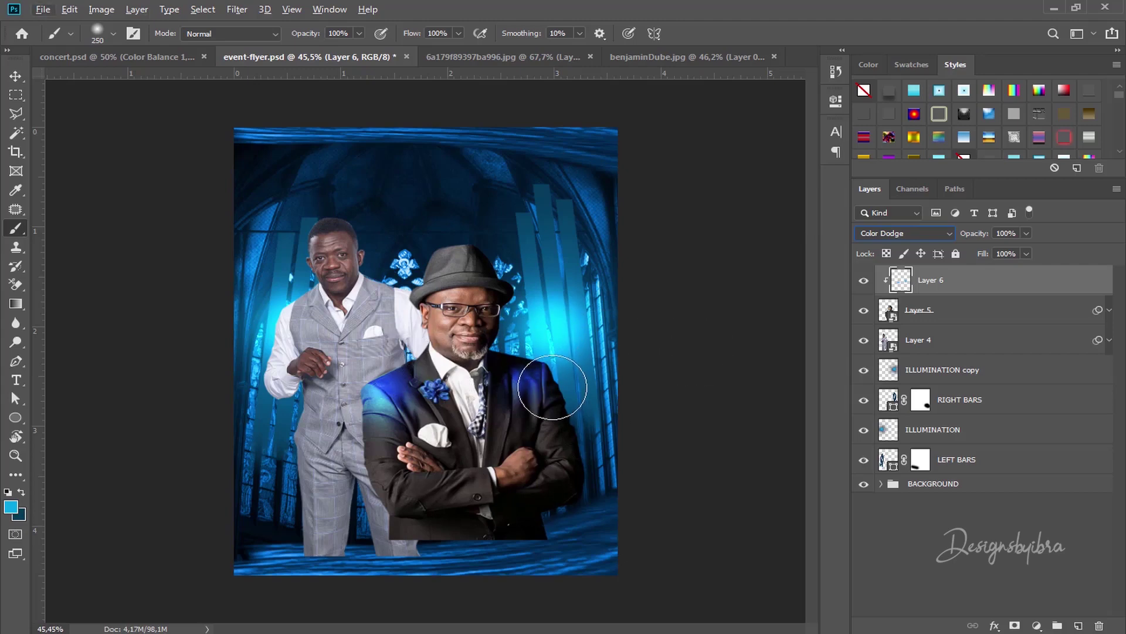
{"action": "key", "text": "alt+v"}
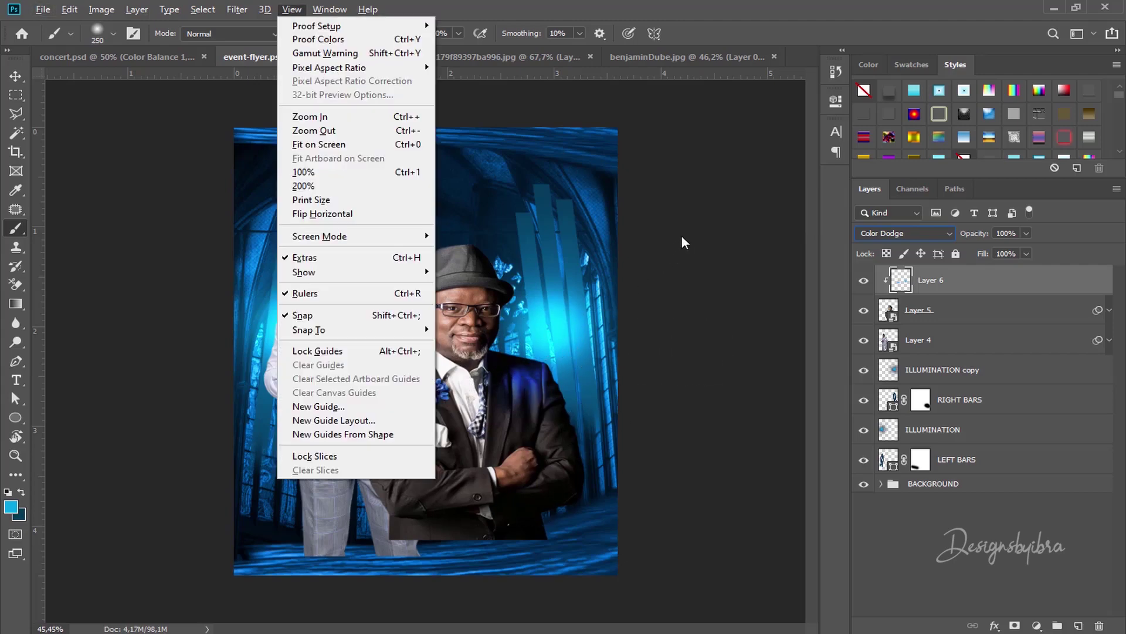
{"action": "key", "text": "Escape"}
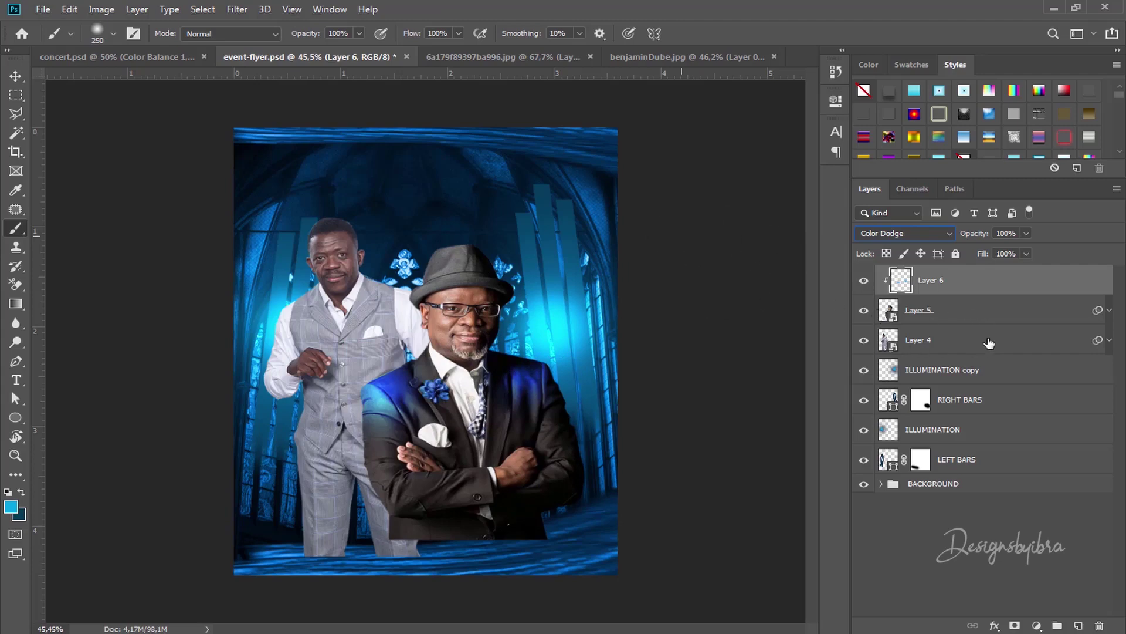
Create a new layer directly above Layer 4 and hide the man in the hat on Layer 5
{"action": "left_click", "coordinate": [988, 343]}
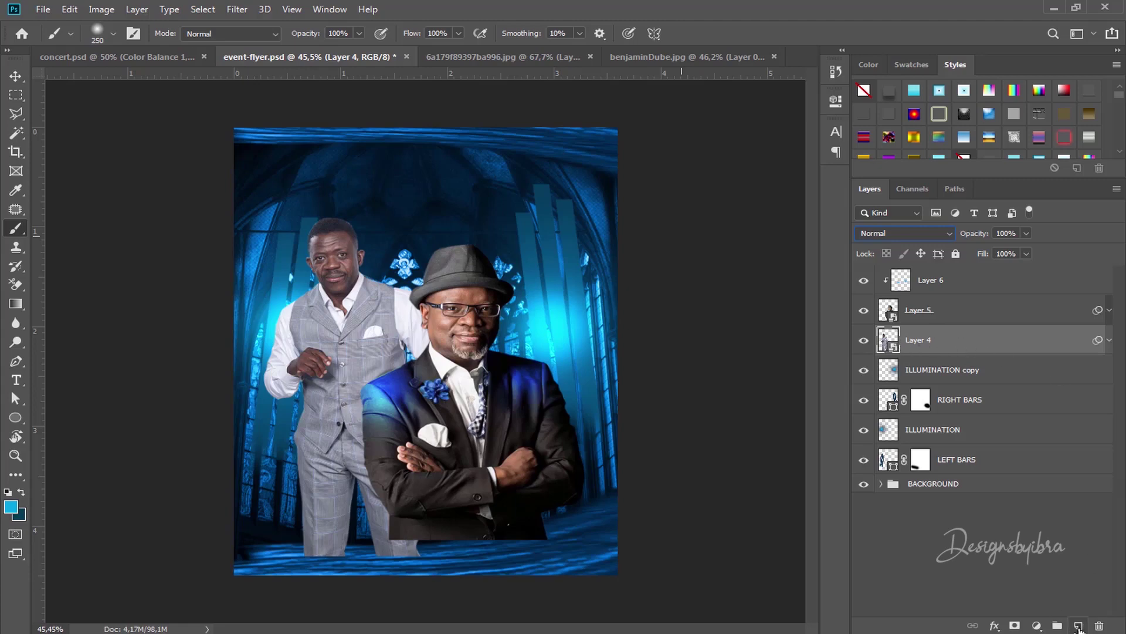
{"action": "left_click", "coordinate": [1078, 626]}
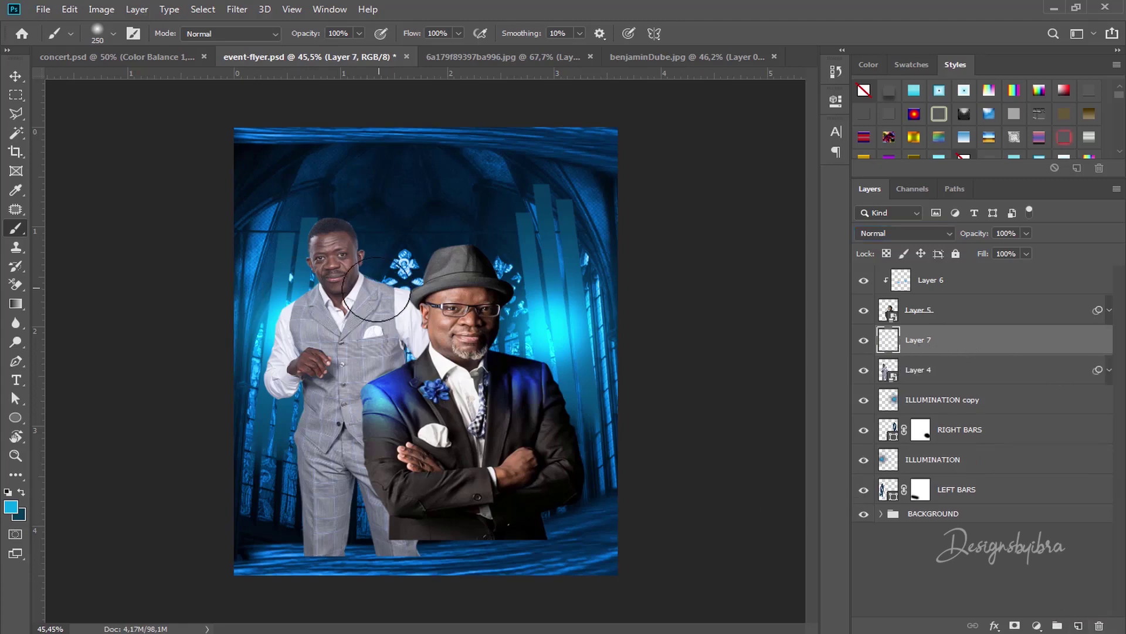
{"action": "scroll", "coordinate": [418, 300], "scroll_direction": "up", "scroll_amount": 2}
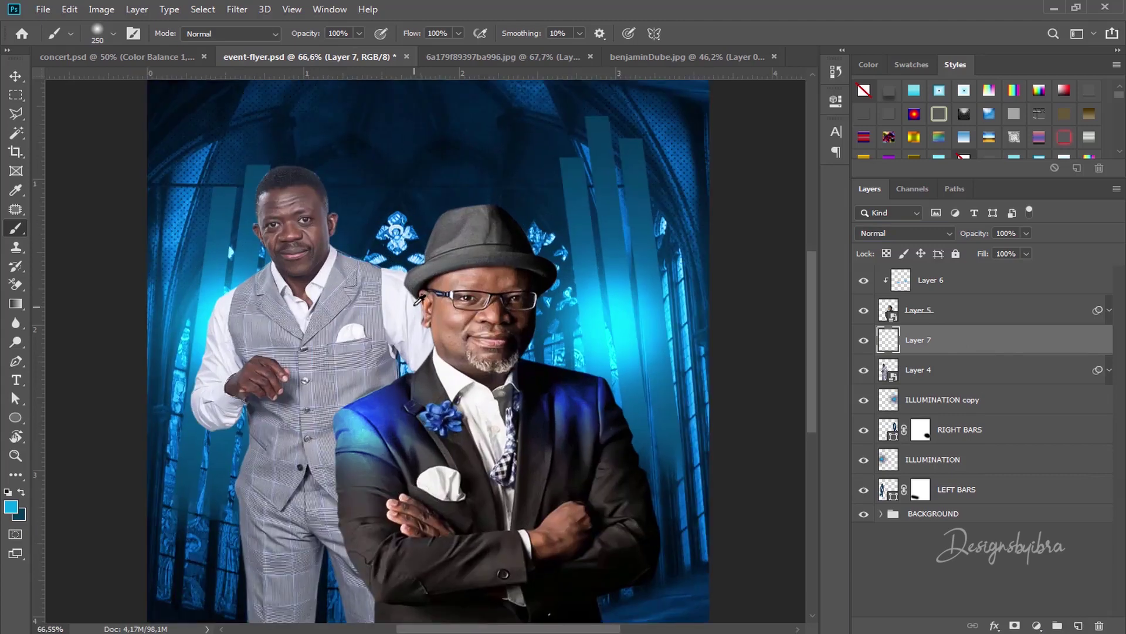
{"action": "scroll", "coordinate": [418, 300], "scroll_direction": "up", "scroll_amount": 2}
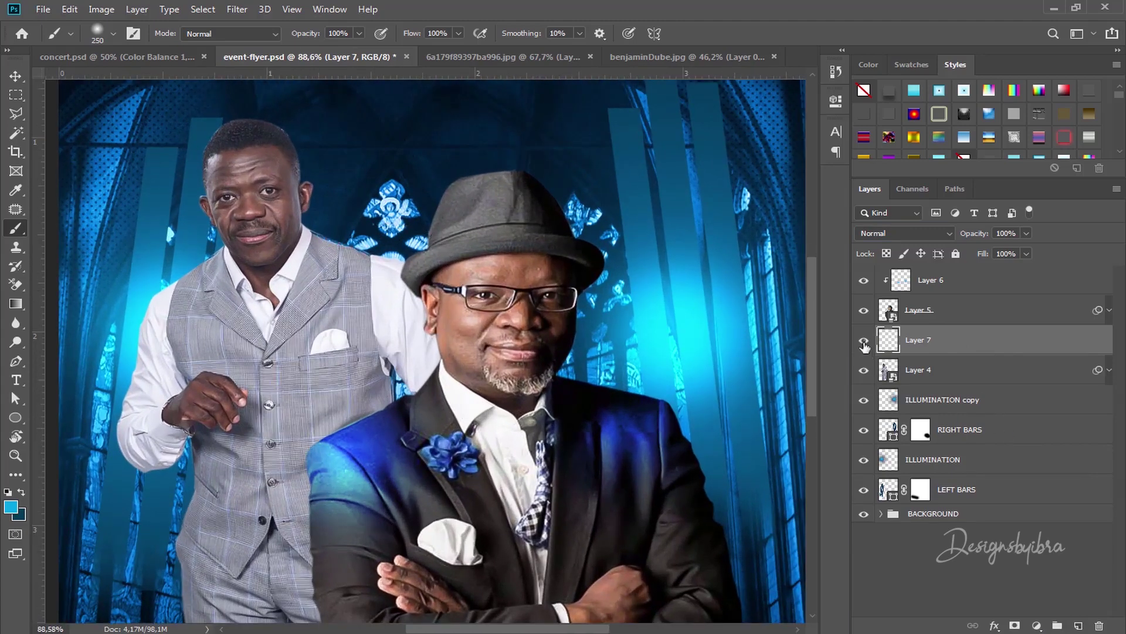
{"action": "left_click", "coordinate": [864, 311]}
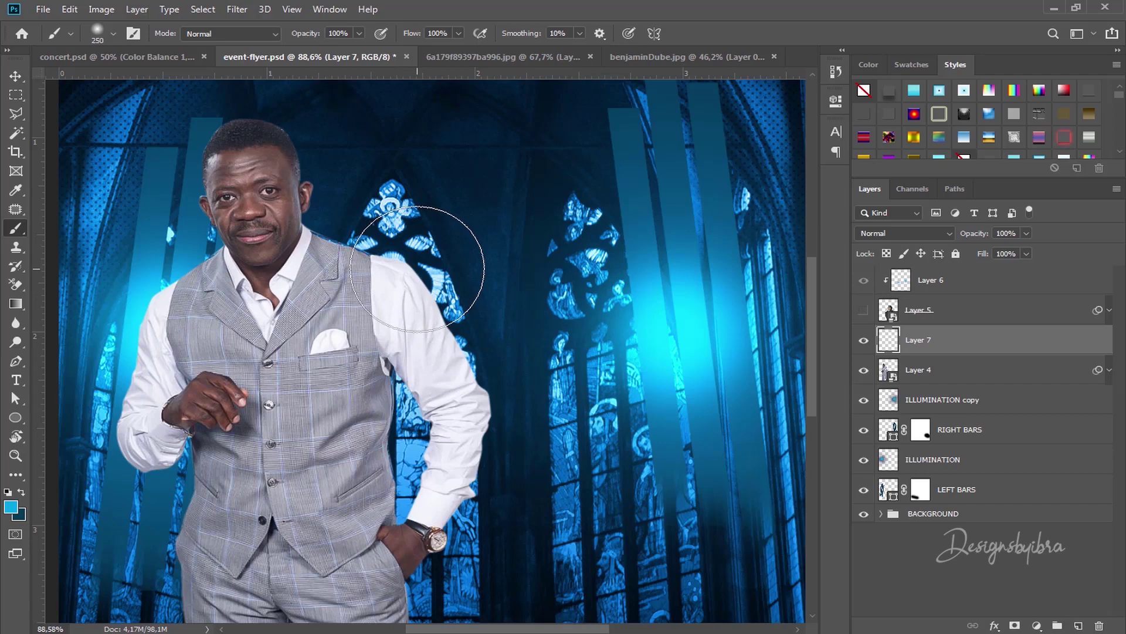
Reduce the brush size to 125 and paint soft light blue glows on both shoulders of the man in the vest on Layer 7
{"action": "key", "text": "bracketleft"}
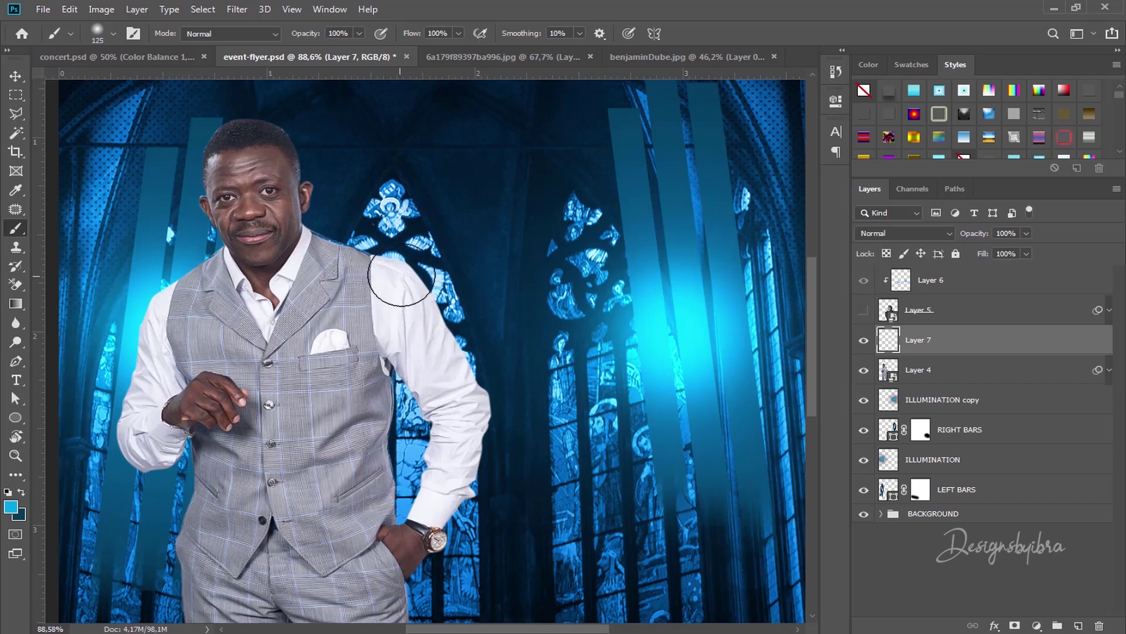
{"action": "left_click", "coordinate": [405, 271]}
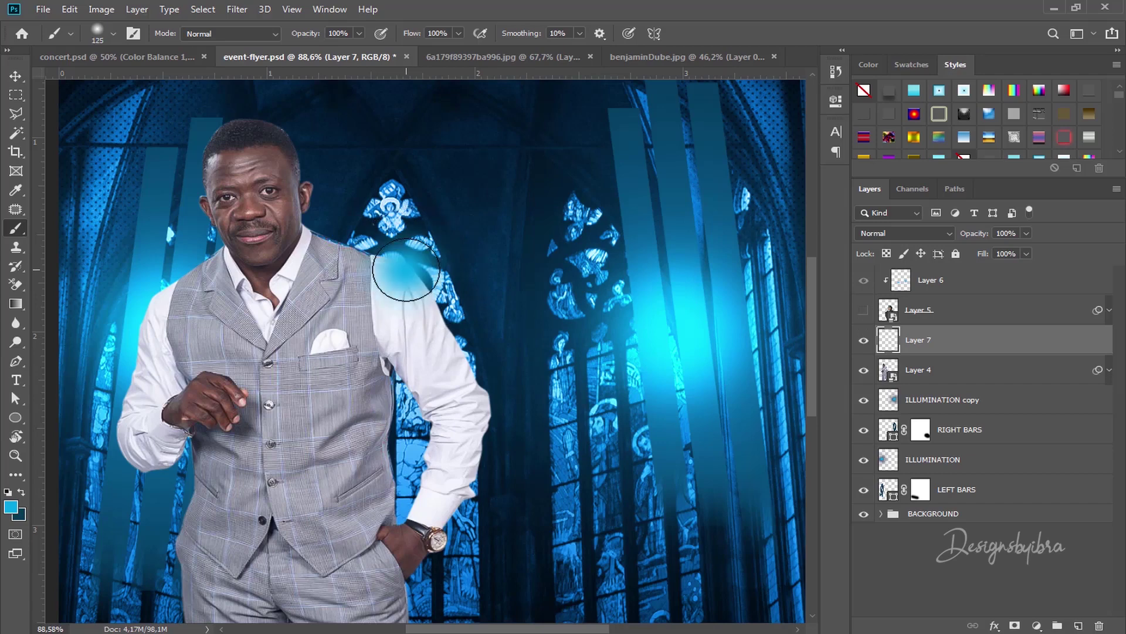
{"action": "left_click", "coordinate": [393, 265]}
{"action": "left_click", "coordinate": [393, 265]}
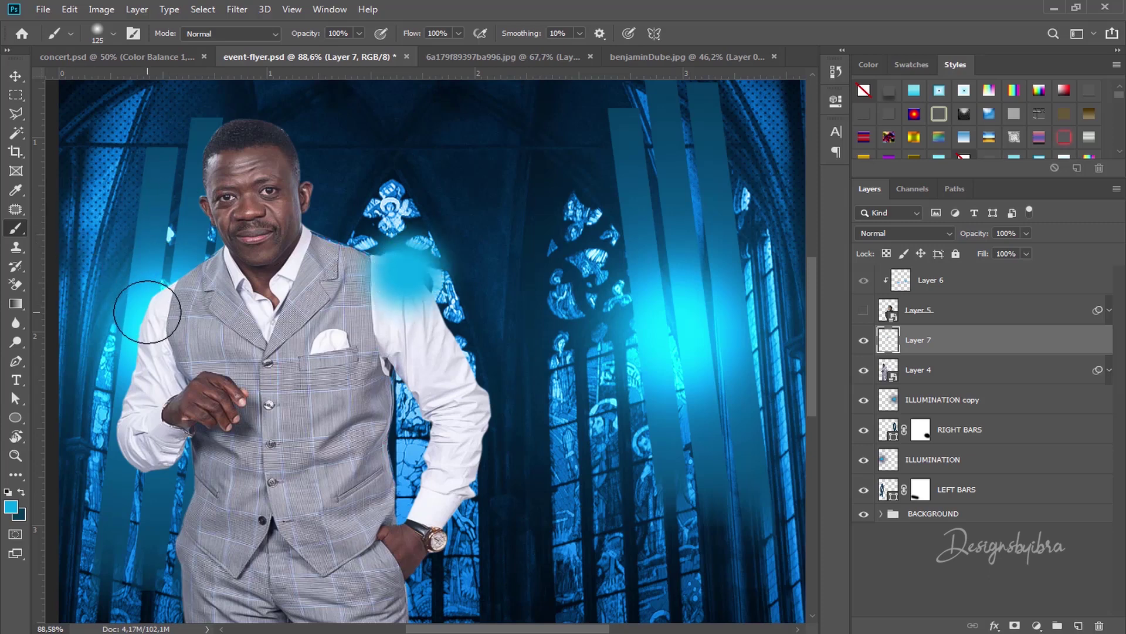
{"action": "left_click", "coordinate": [146, 312]}
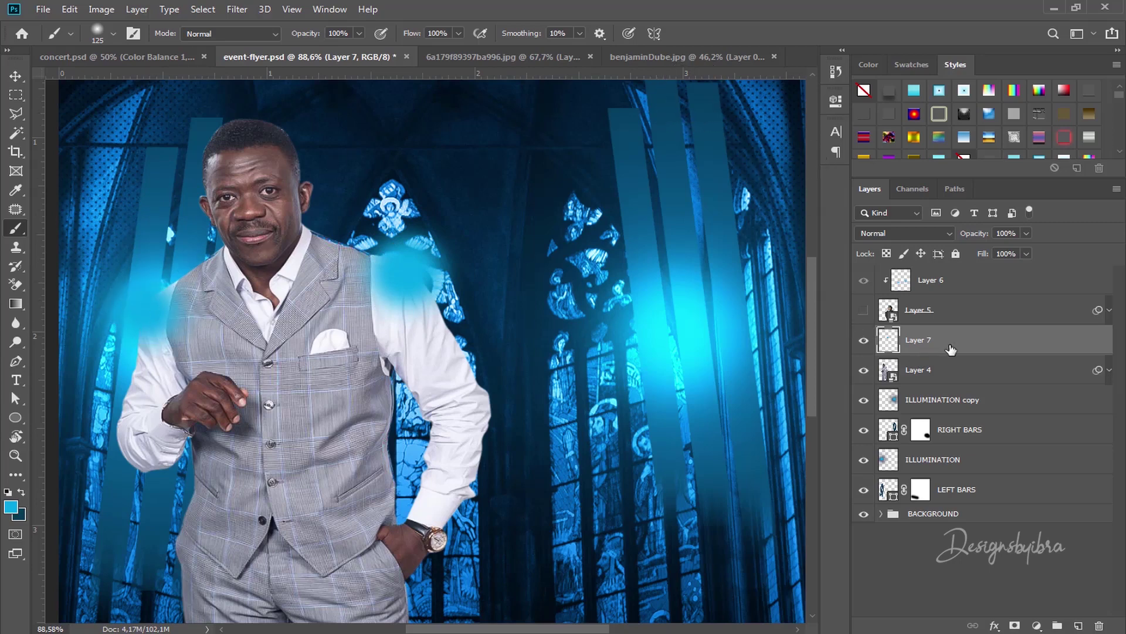
Clip Layer 7 to Layer 4 and set its blend mode to Color Dodge
{"action": "left_click", "coordinate": [1026, 356], "text": "alt"}
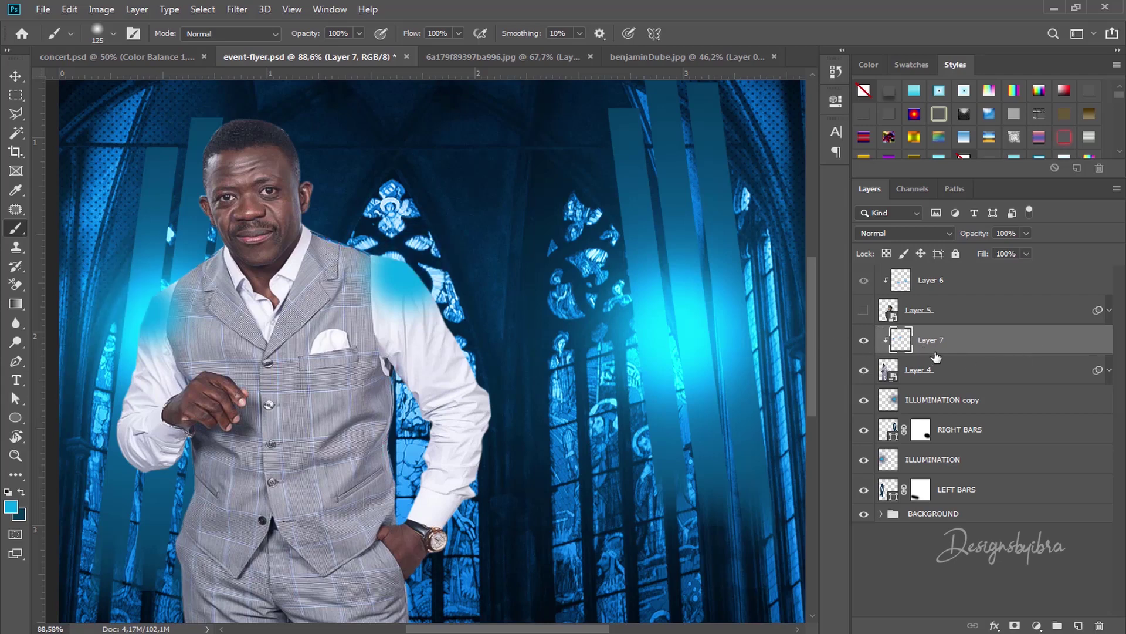
{"action": "left_click", "coordinate": [914, 232]}
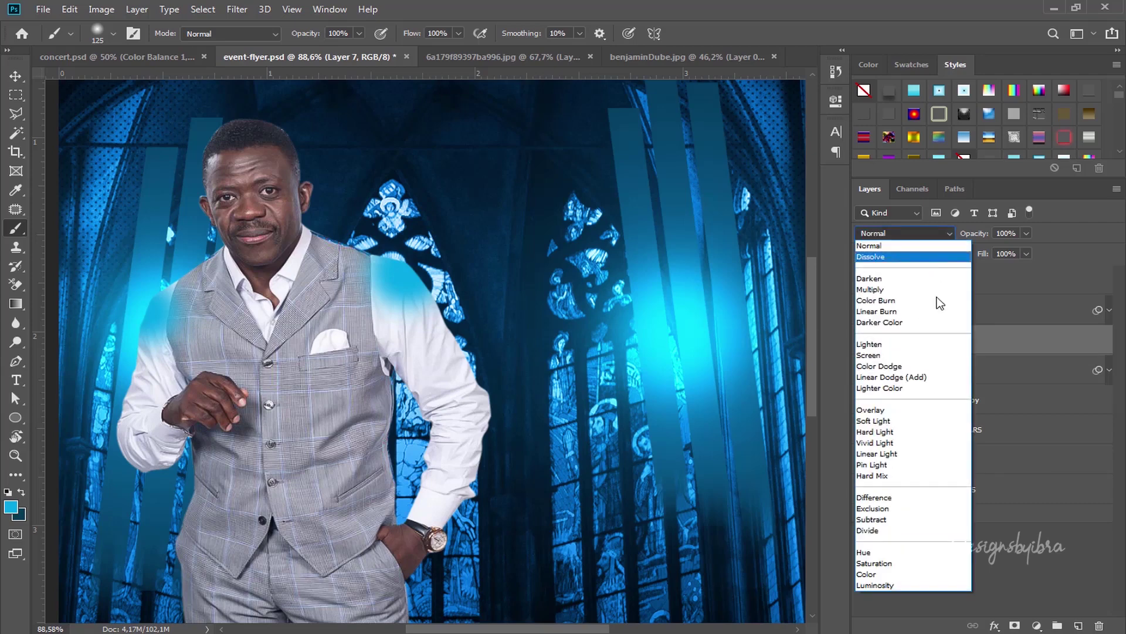
{"action": "left_click", "coordinate": [896, 367]}
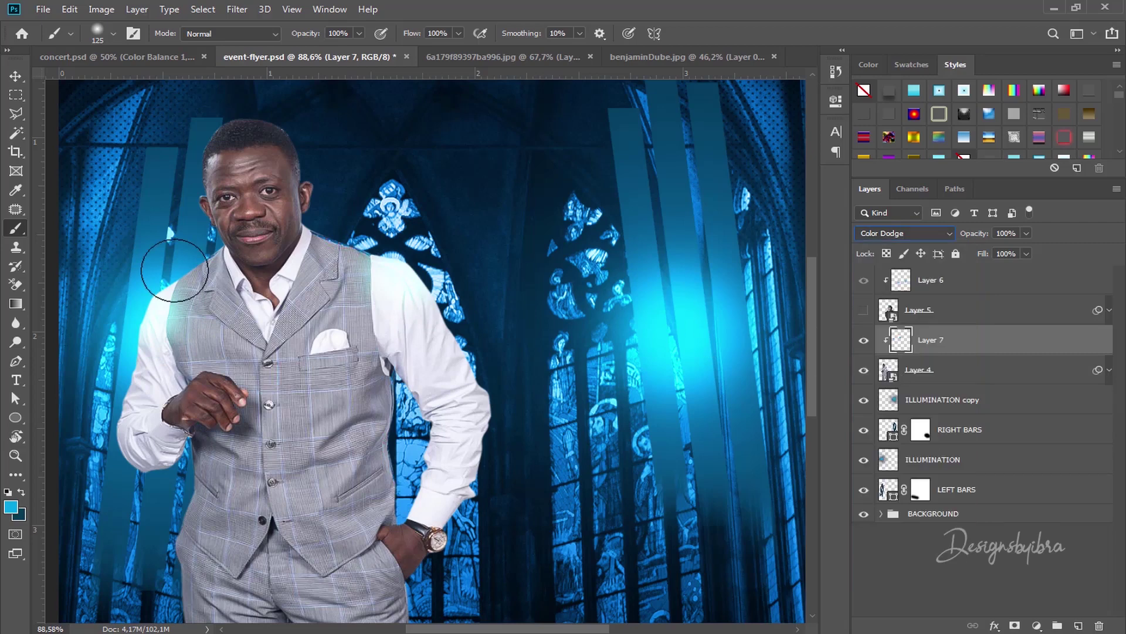
Show the man in the hat on Layer 5 again and activate the Move tool
{"action": "left_click", "coordinate": [864, 311]}
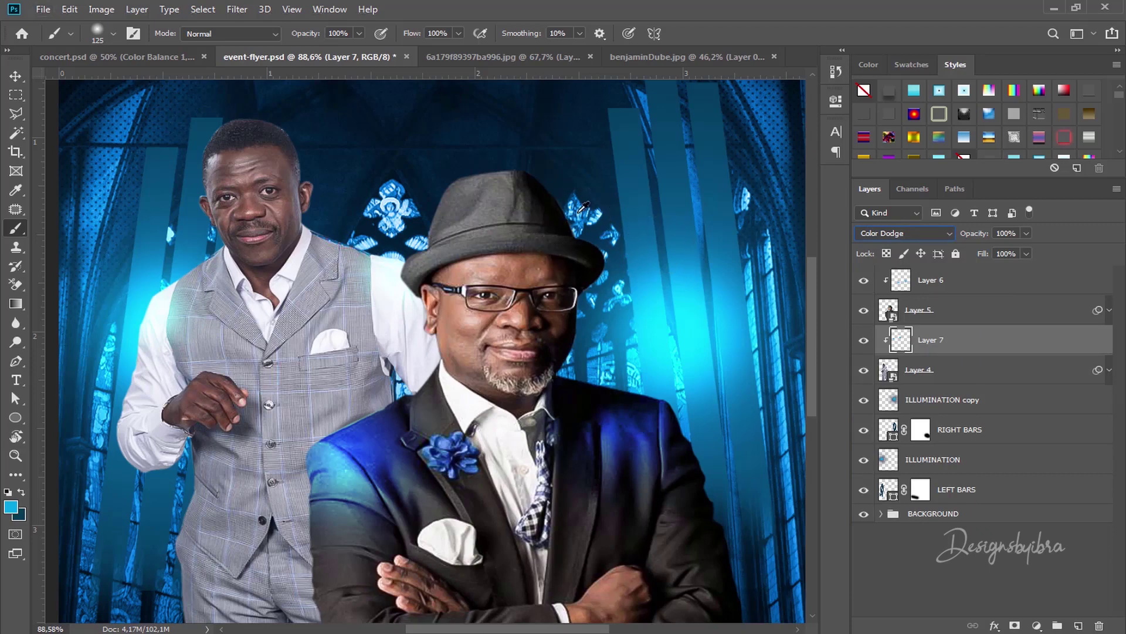
{"action": "key", "text": "alt"}
{"action": "left_click", "coordinate": [16, 77]}
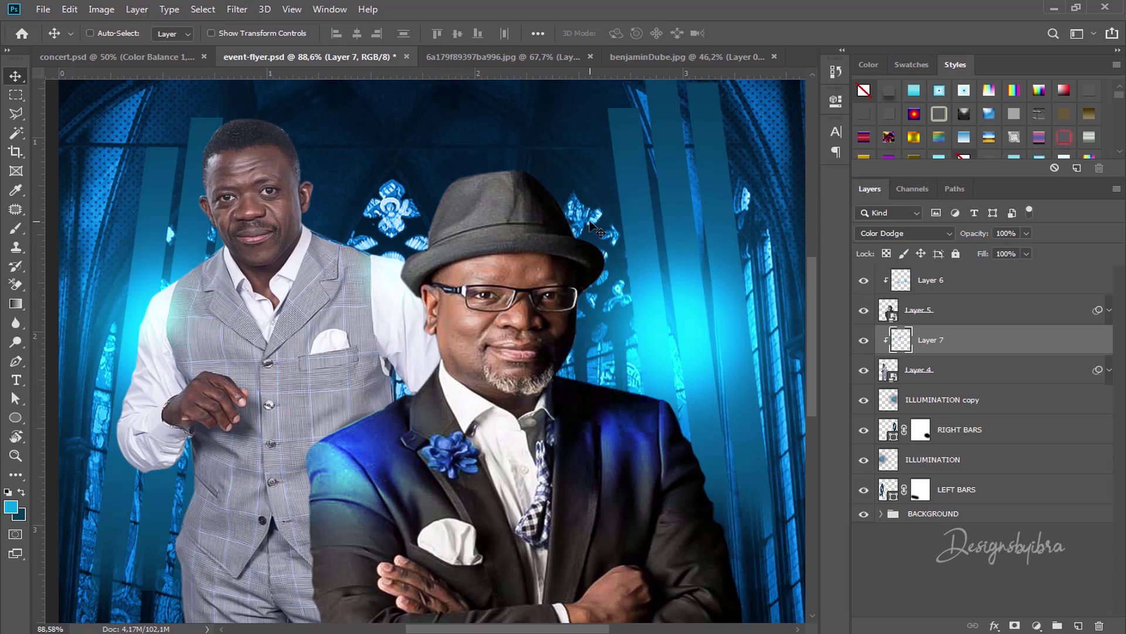
{"action": "key", "text": "ctrl+0"}
{"action": "scroll", "coordinate": [591, 212], "scroll_direction": "down", "scroll_amount": 2}
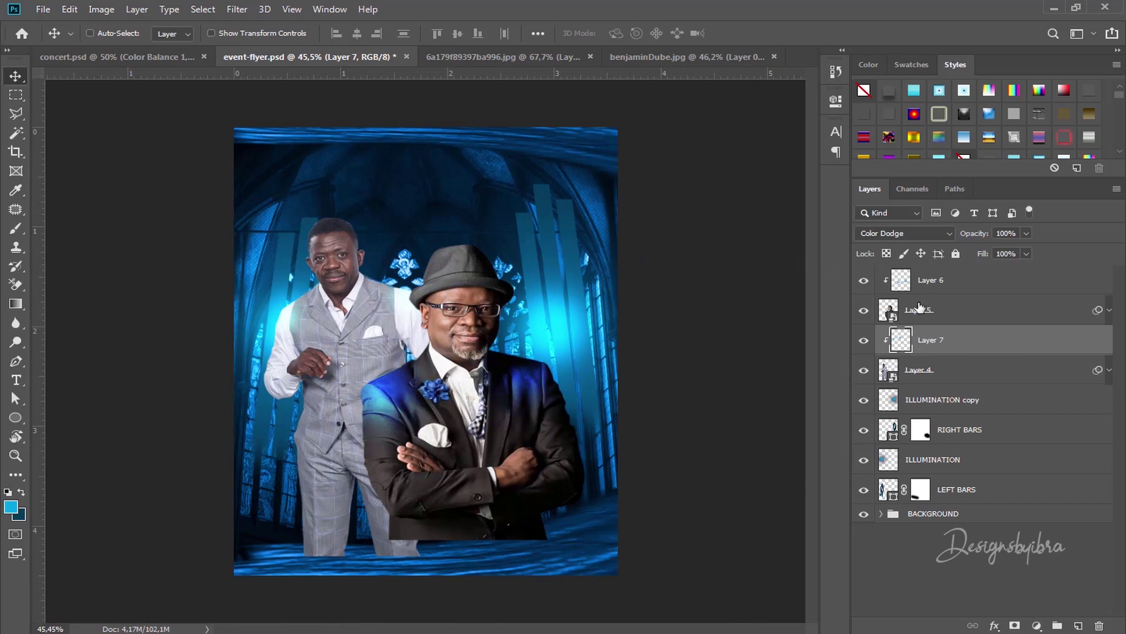
Reduce the opacity of Layer 6 to 50%
{"action": "left_click", "coordinate": [937, 277]}
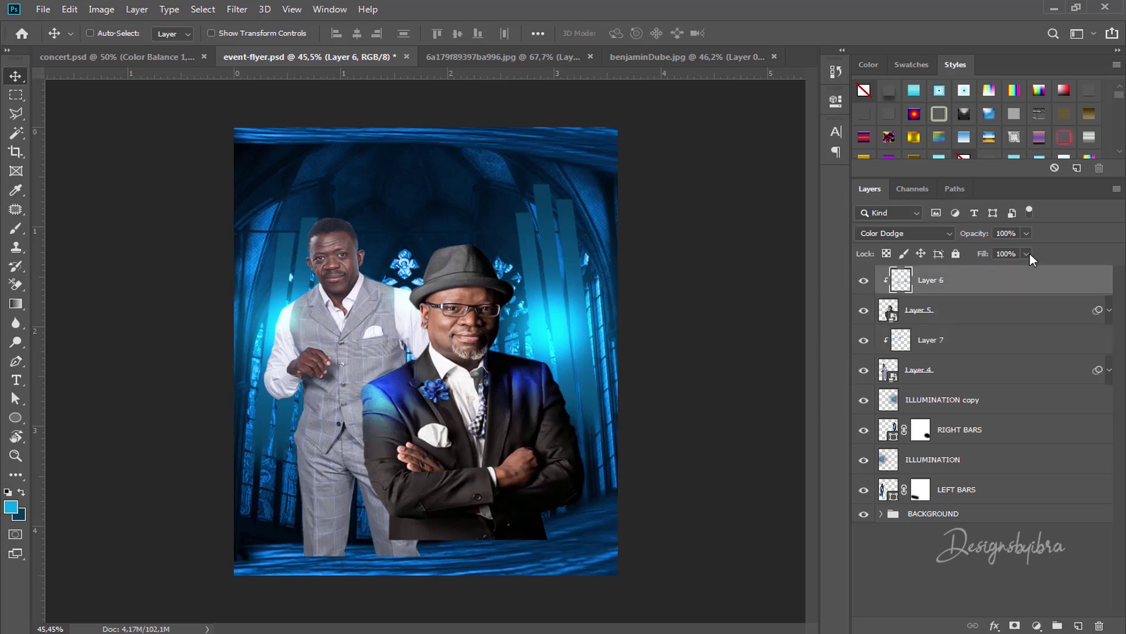
{"action": "left_click", "coordinate": [1026, 234]}
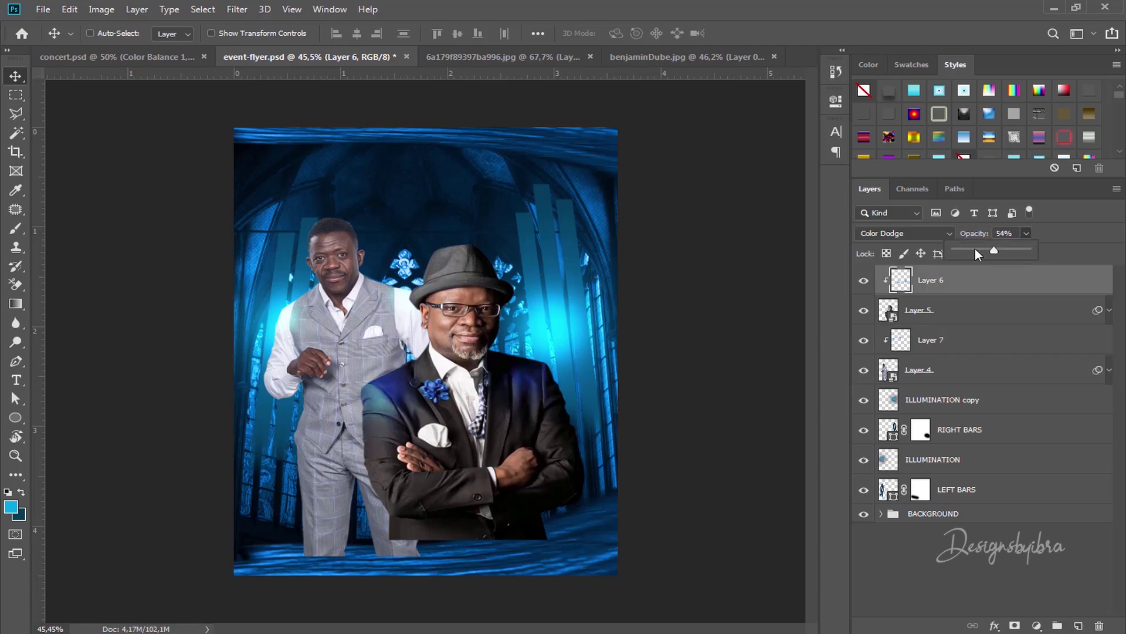
{"action": "left_click_drag", "start_coordinate": [975, 249], "coordinate": [966, 250]}
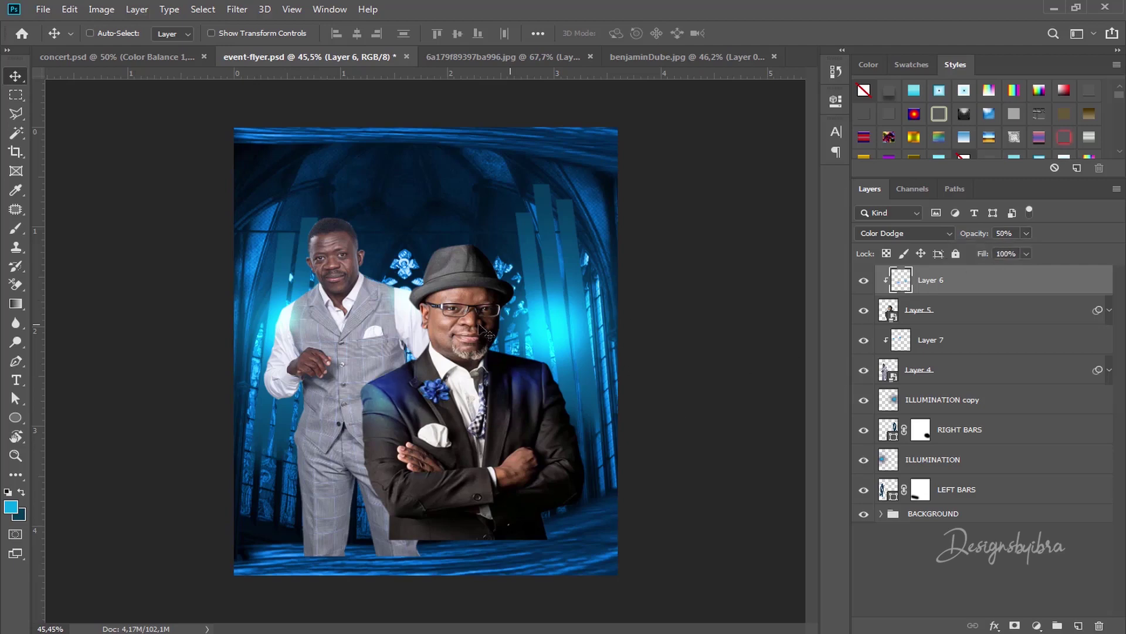
{"action": "scroll", "coordinate": [417, 322], "scroll_direction": "up", "scroll_amount": 1}
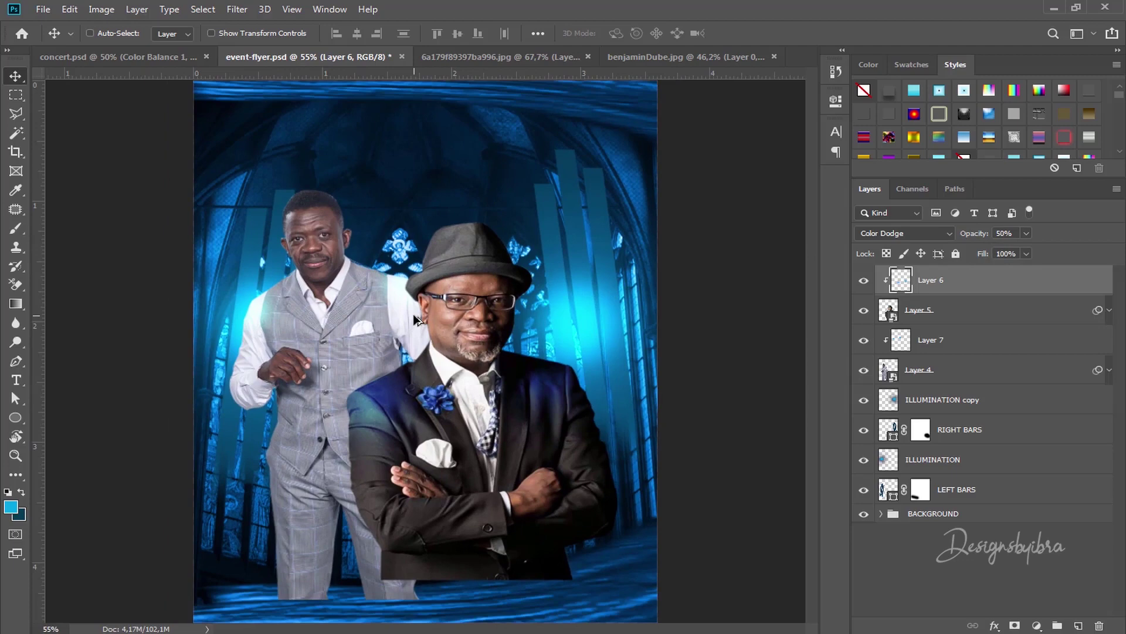
{"action": "scroll", "coordinate": [416, 320], "scroll_direction": "down", "scroll_amount": 1}
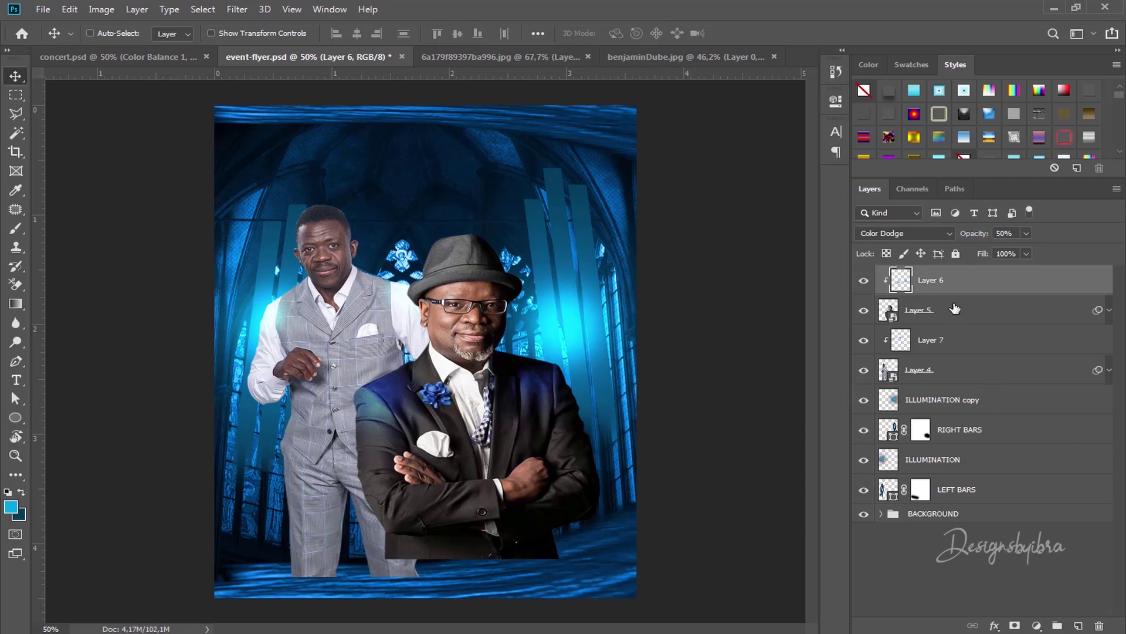
Group Layer 6, Layer 5, Layer 7 and Layer 4, and name the group ARTISTE PHOTOS
{"action": "left_click", "coordinate": [990, 373], "text": "shift"}
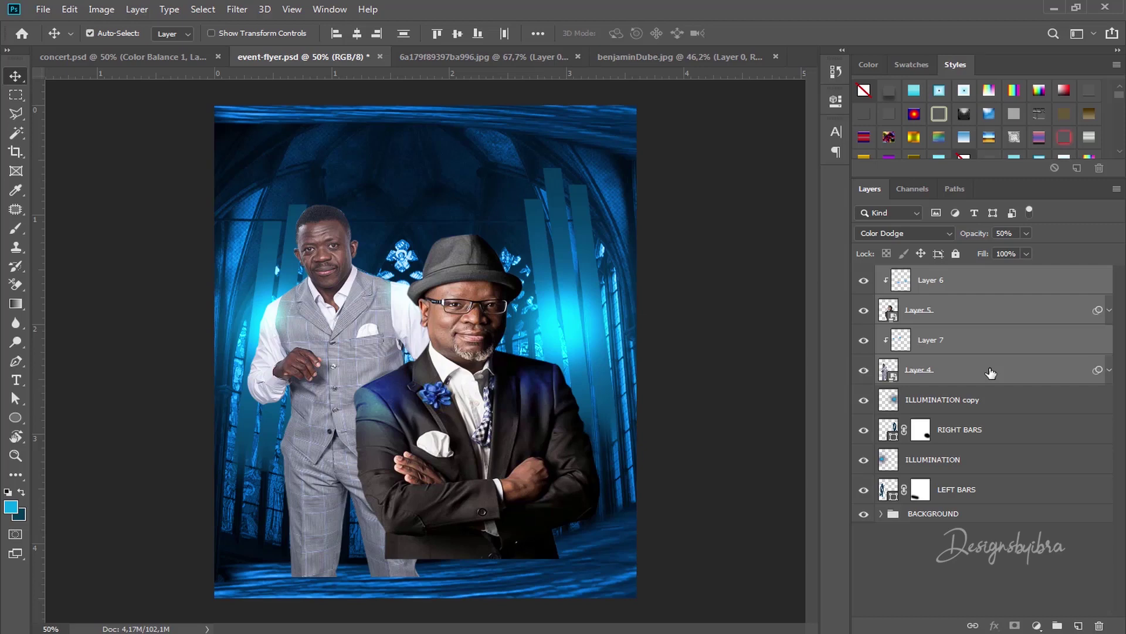
{"action": "key", "text": "ctrl+g"}
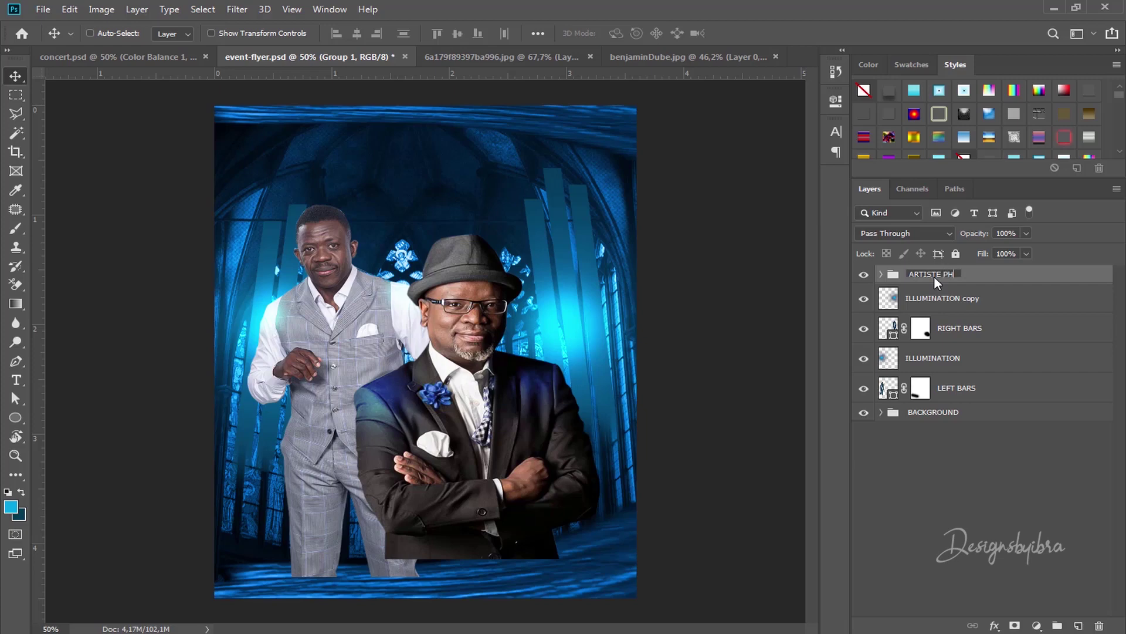
{"action": "type", "text": "OS"}
{"action": "key", "text": "Return"}
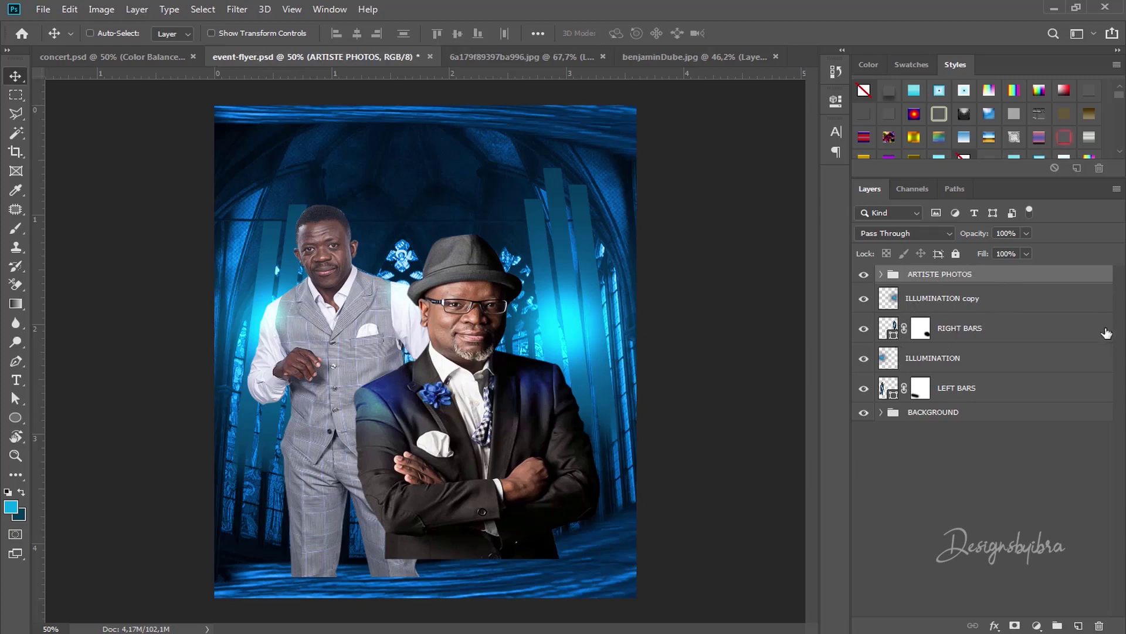
Group the layers from ILLUMINATION copy down to LEFT BARS and name the group ELEMENTS
{"action": "left_click", "coordinate": [943, 299]}
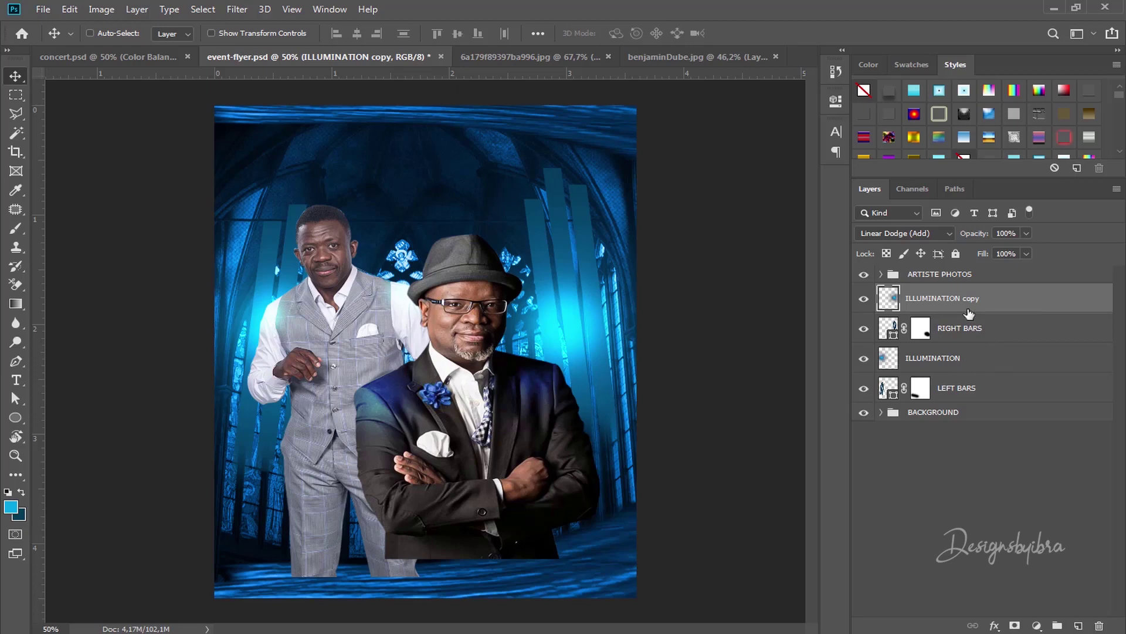
{"action": "left_click", "coordinate": [996, 397], "text": "shift"}
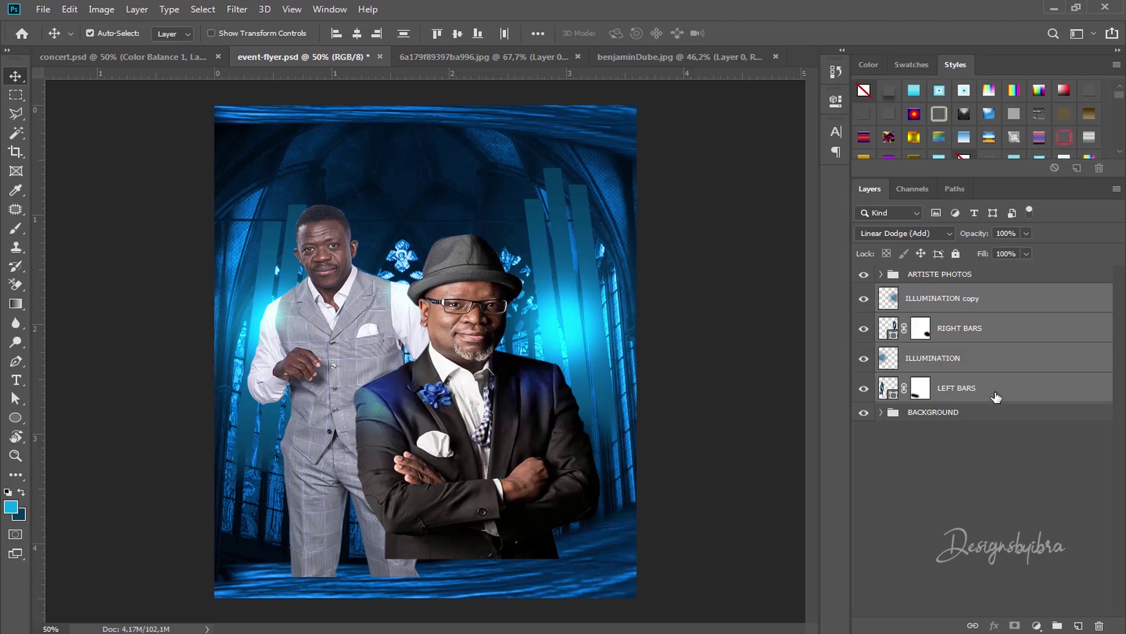
{"action": "key", "text": "ctrl+g"}
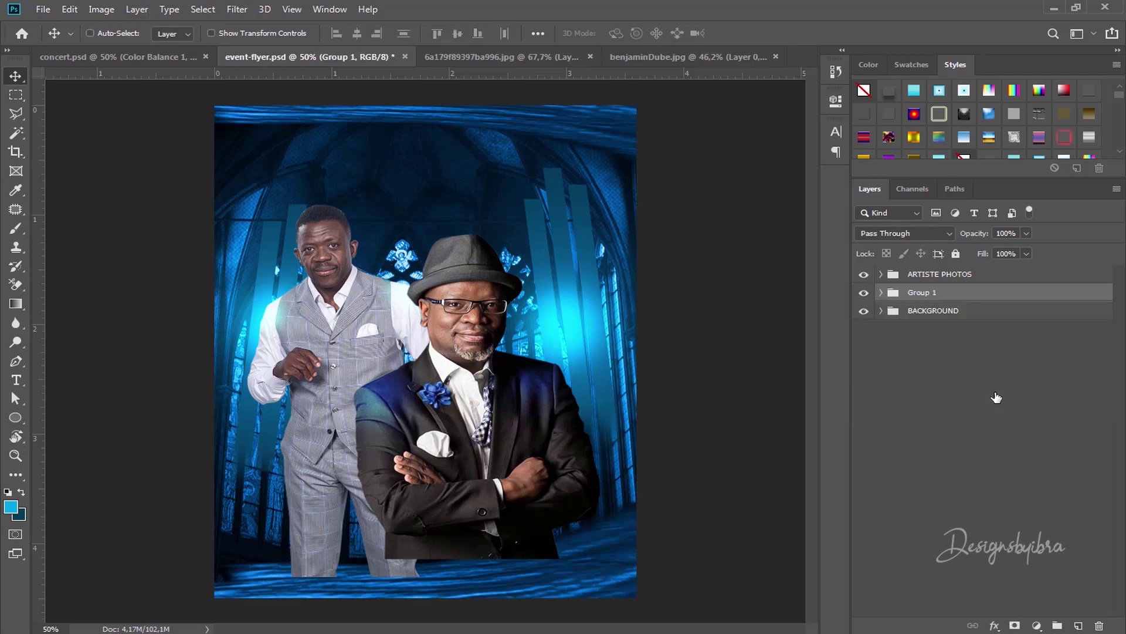
{"action": "double_click", "coordinate": [925, 297]}
{"action": "type", "text": "ELEMENTS"}
{"action": "key", "text": "Return"}
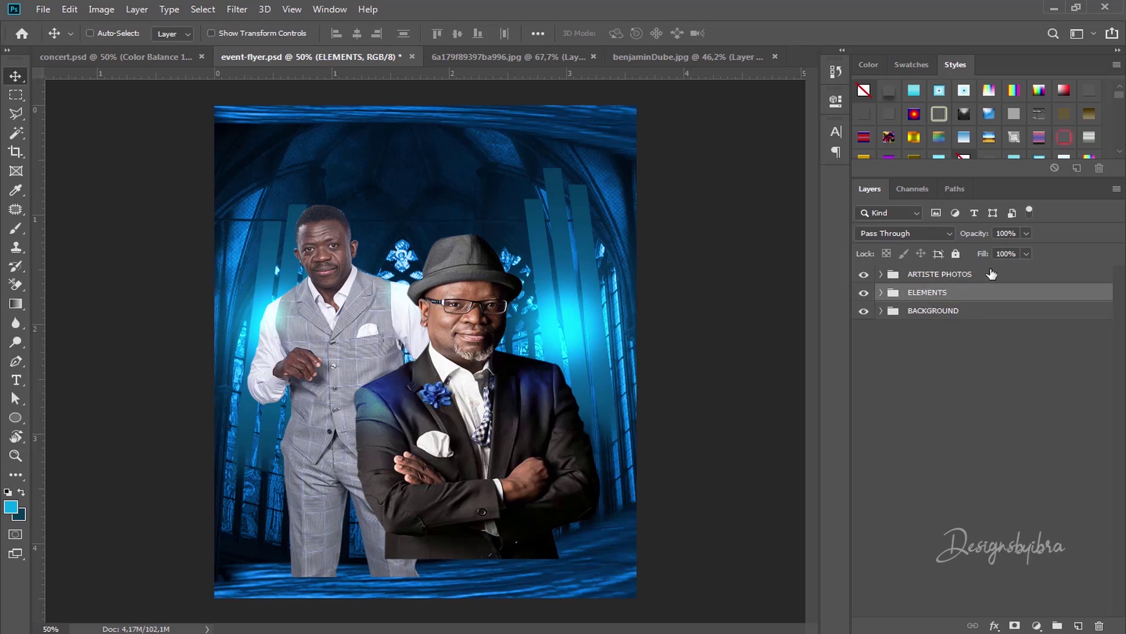
Expand the ARTISTE PHOTOS group and add a layer mask to Layer 5
{"action": "left_click", "coordinate": [931, 274]}
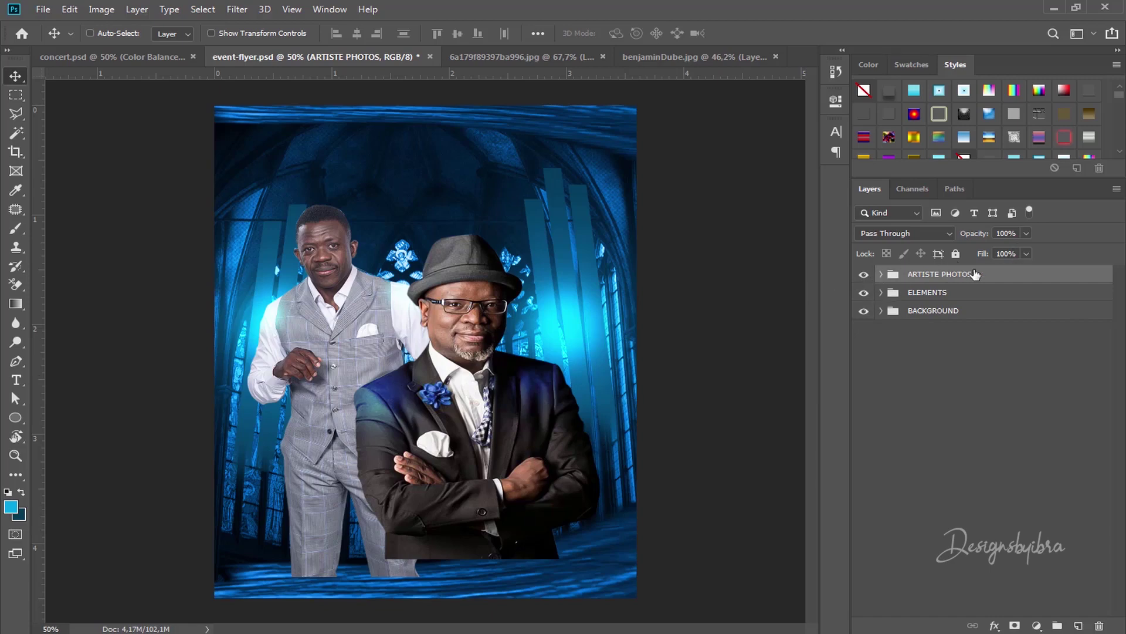
{"action": "left_click", "coordinate": [881, 274]}
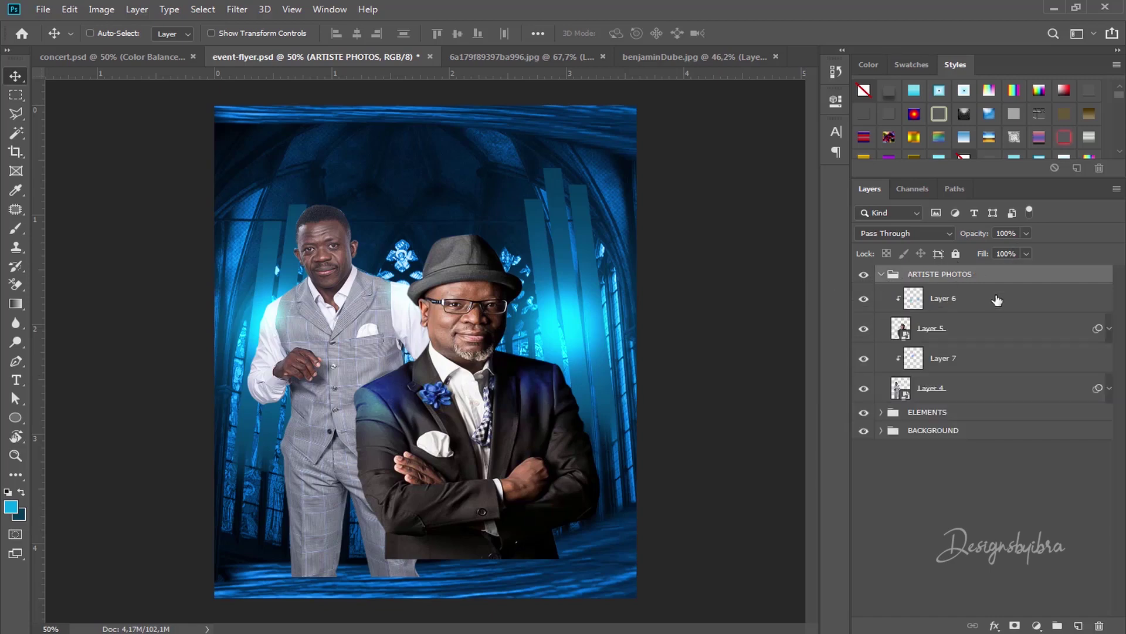
{"action": "left_click", "coordinate": [1006, 329]}
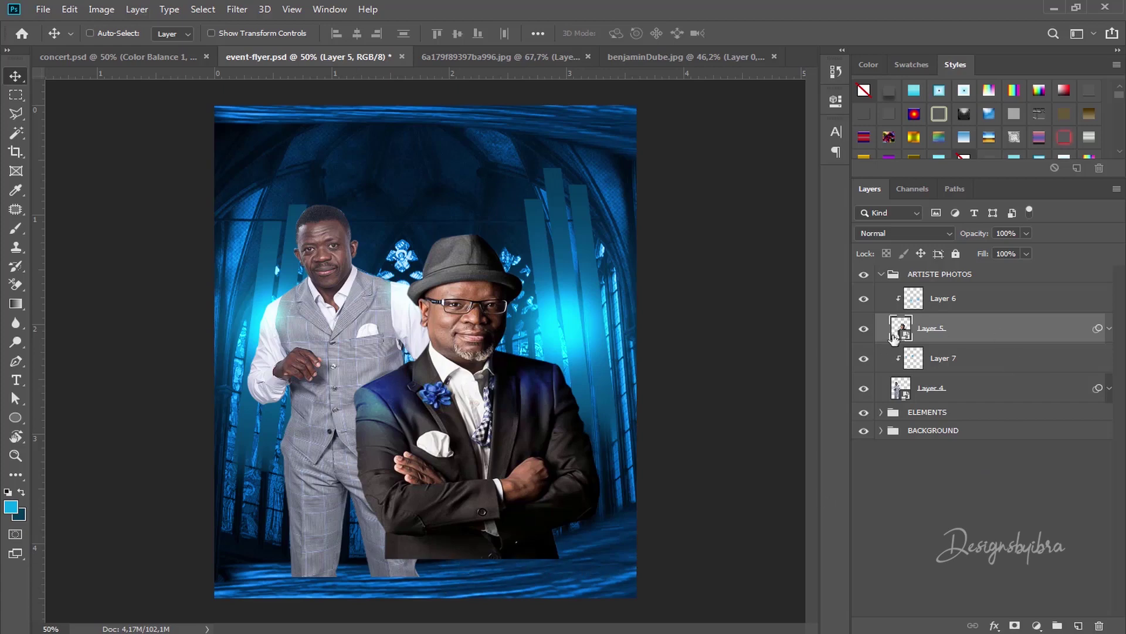
{"action": "left_click", "coordinate": [1015, 625]}
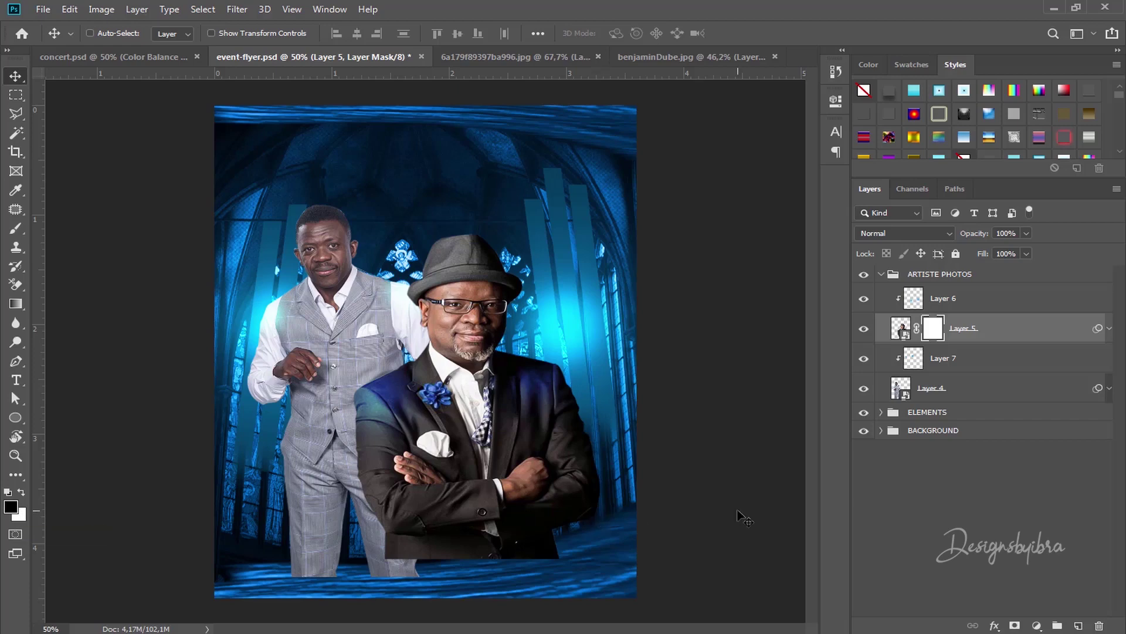
Paint black with a soft 125 px brush on Layer 5's mask to fade the bottom edge of the dark suit
{"action": "key", "text": "b"}
{"action": "scroll", "coordinate": [533, 571], "scroll_direction": "up", "scroll_amount": 5}
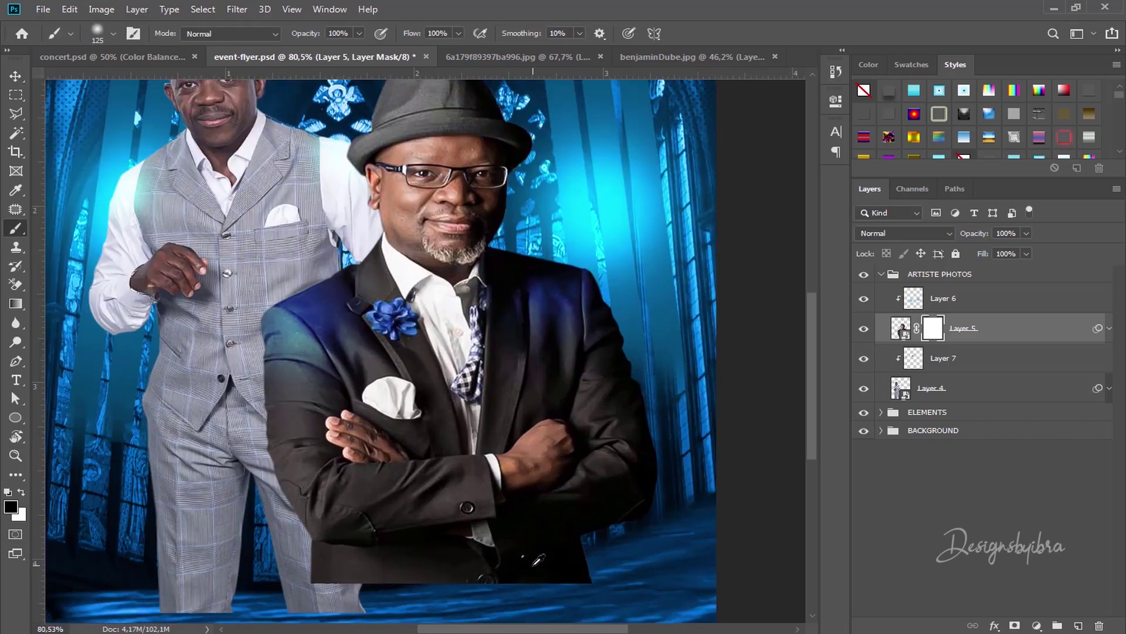
{"action": "left_click_drag", "start_coordinate": [546, 440], "coordinate": [557, 278]}
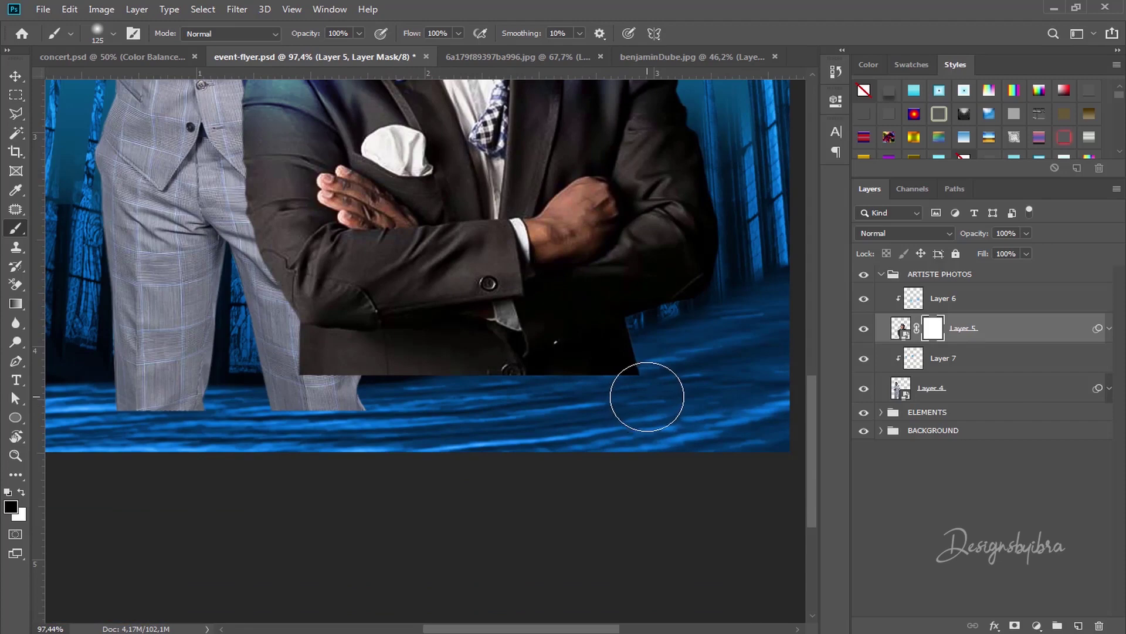
{"action": "mouse_move", "coordinate": [344, 415]}
{"action": "left_mouse_down"}
{"action": "mouse_move", "coordinate": [314, 392]}
{"action": "mouse_move", "coordinate": [395, 404]}
{"action": "left_mouse_up"}
{"action": "mouse_move", "coordinate": [649, 419]}
{"action": "left_mouse_down"}
{"action": "mouse_move", "coordinate": [672, 402]}
{"action": "mouse_move", "coordinate": [487, 427]}
{"action": "mouse_move", "coordinate": [493, 403]}
{"action": "mouse_move", "coordinate": [526, 404]}
{"action": "mouse_move", "coordinate": [460, 403]}
{"action": "mouse_move", "coordinate": [605, 407]}
{"action": "mouse_move", "coordinate": [673, 382]}
{"action": "mouse_move", "coordinate": [497, 426]}
{"action": "mouse_move", "coordinate": [297, 389]}
{"action": "mouse_move", "coordinate": [339, 386]}
{"action": "left_mouse_up"}
{"action": "scroll", "coordinate": [420, 291], "scroll_direction": "down", "scroll_amount": 3}
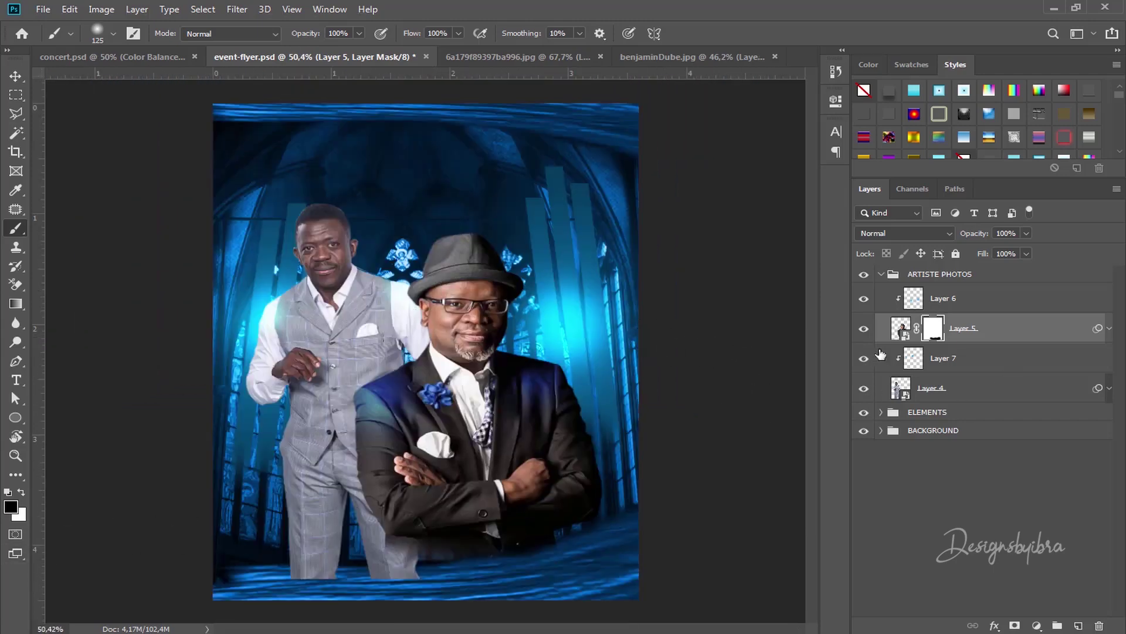
Add a layer mask to Layer 4 and paint it black along the bottom of the grey trousers to fade them
{"action": "left_click", "coordinate": [984, 395]}
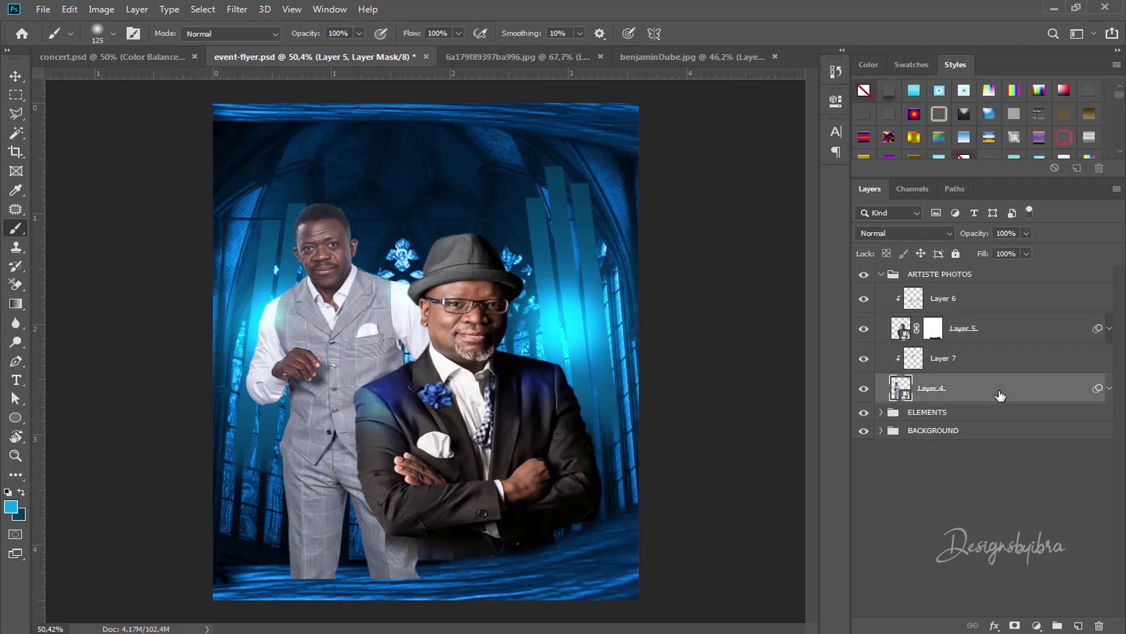
{"action": "left_click", "coordinate": [1015, 624]}
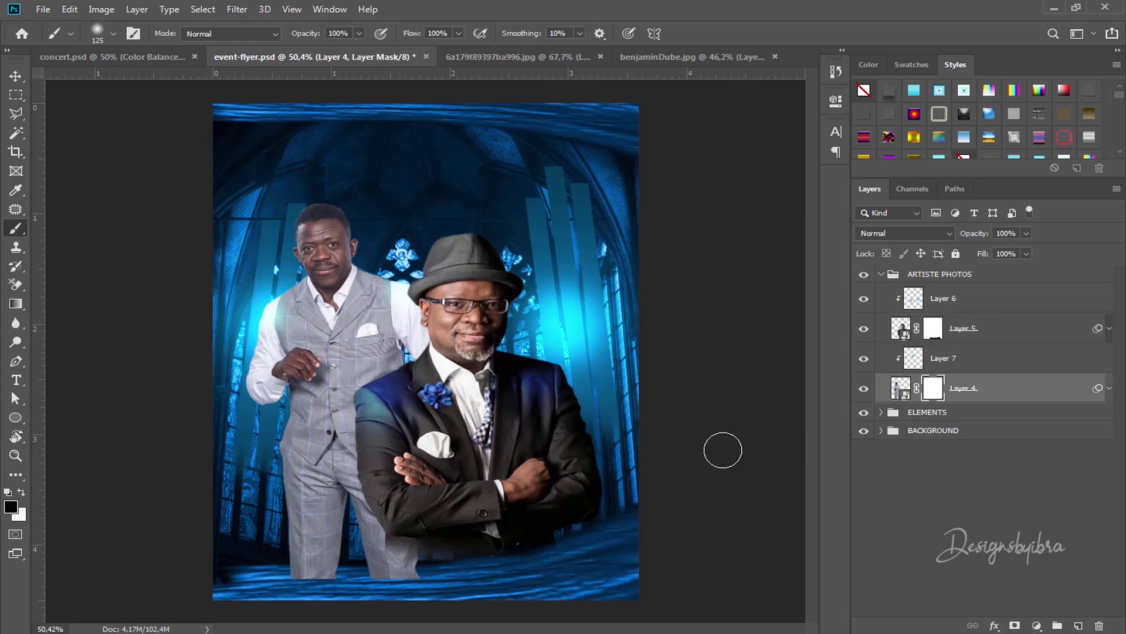
{"action": "mouse_move", "coordinate": [319, 591]}
{"action": "left_mouse_down"}
{"action": "mouse_move", "coordinate": [299, 580]}
{"action": "mouse_move", "coordinate": [323, 583]}
{"action": "mouse_move", "coordinate": [283, 589]}
{"action": "mouse_move", "coordinate": [266, 576]}
{"action": "mouse_move", "coordinate": [373, 573]}
{"action": "mouse_move", "coordinate": [310, 577]}
{"action": "mouse_move", "coordinate": [379, 582]}
{"action": "mouse_move", "coordinate": [298, 582]}
{"action": "mouse_move", "coordinate": [443, 589]}
{"action": "mouse_move", "coordinate": [274, 579]}
{"action": "mouse_move", "coordinate": [401, 599]}
{"action": "mouse_move", "coordinate": [424, 587]}
{"action": "mouse_move", "coordinate": [386, 586]}
{"action": "mouse_move", "coordinate": [426, 584]}
{"action": "mouse_move", "coordinate": [280, 578]}
{"action": "mouse_move", "coordinate": [333, 590]}
{"action": "mouse_move", "coordinate": [456, 579]}
{"action": "left_mouse_up"}
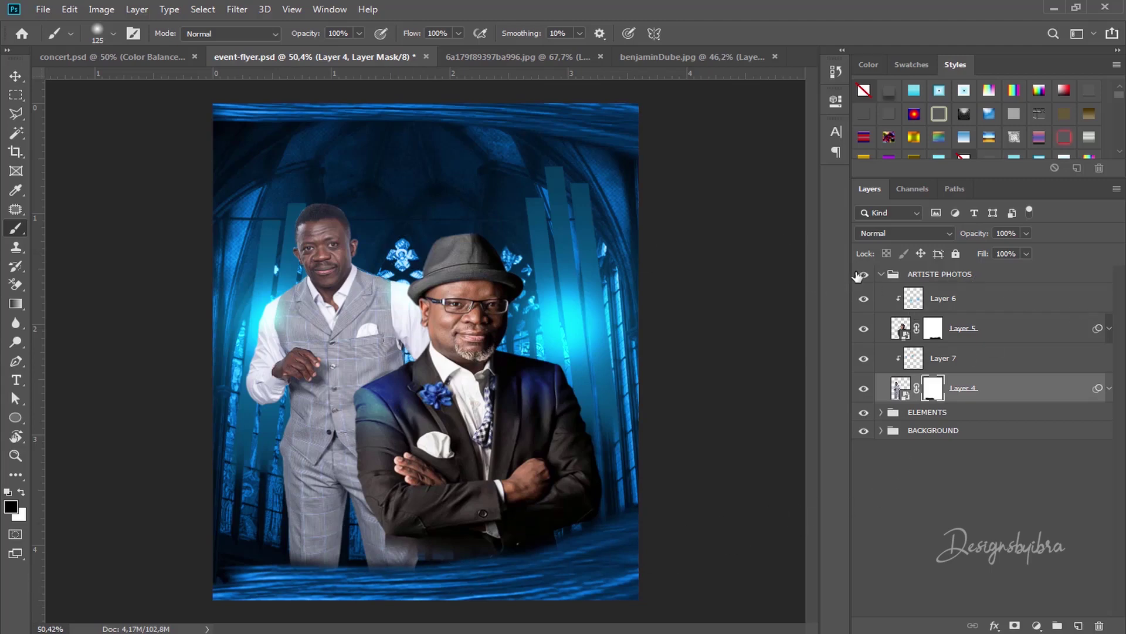
Collapse the ARTISTE PHOTOS group and add a Color Balance adjustment layer above it
{"action": "left_click", "coordinate": [880, 274]}
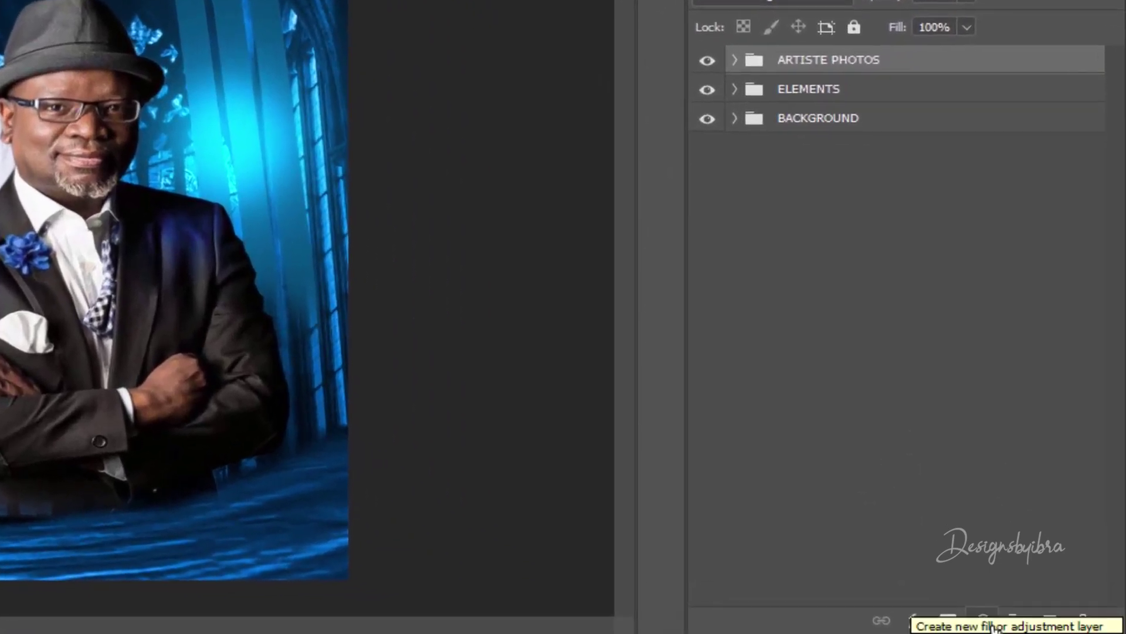
{"action": "left_click", "coordinate": [1033, 626]}
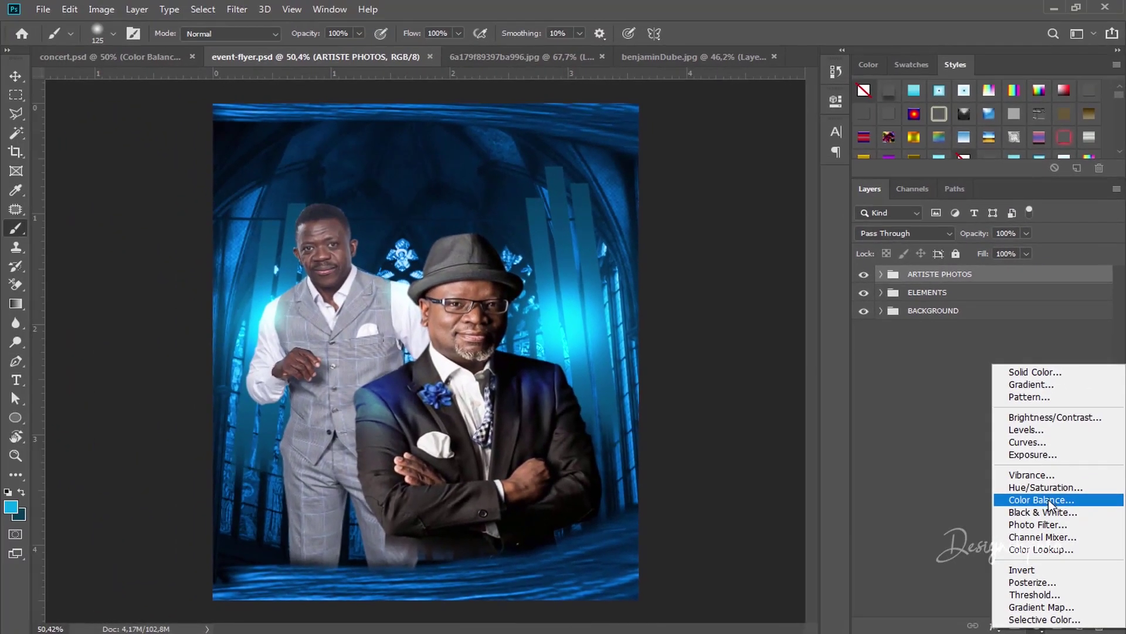
{"action": "left_click", "coordinate": [1020, 420]}
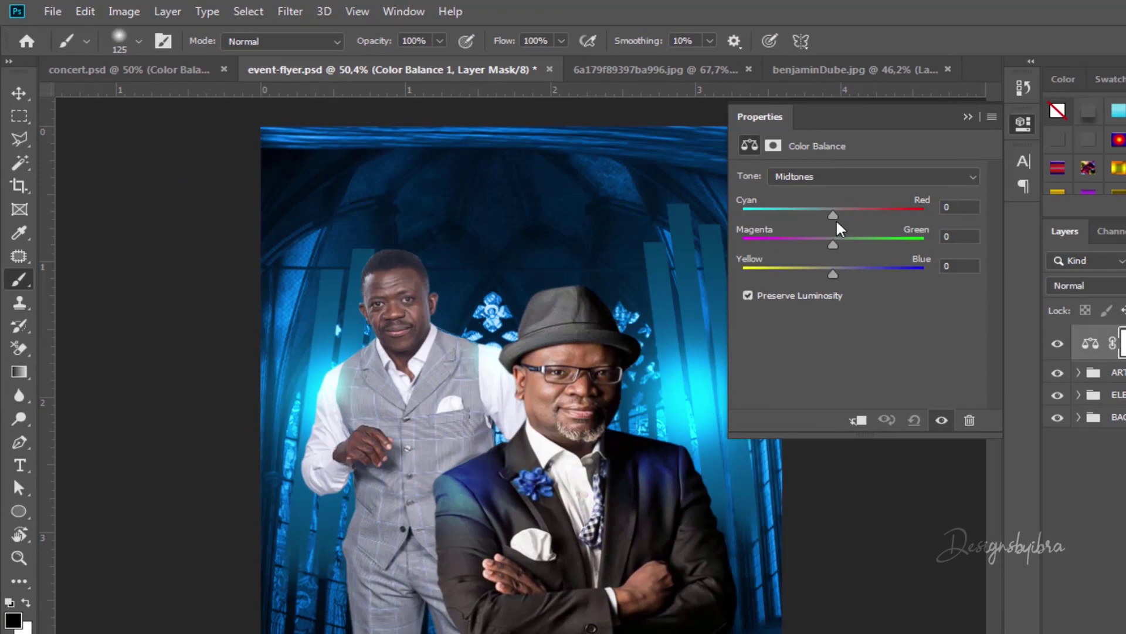
Set the Color Balance midtones to -13 Cyan–Red, 0 Magenta–Green and +54 Yellow–Blue
{"action": "mouse_move", "coordinate": [835, 216]}
{"action": "left_mouse_down"}
{"action": "mouse_move", "coordinate": [899, 218]}
{"action": "mouse_move", "coordinate": [822, 212]}
{"action": "left_mouse_up"}
{"action": "left_click_drag", "start_coordinate": [834, 275], "coordinate": [893, 274]}
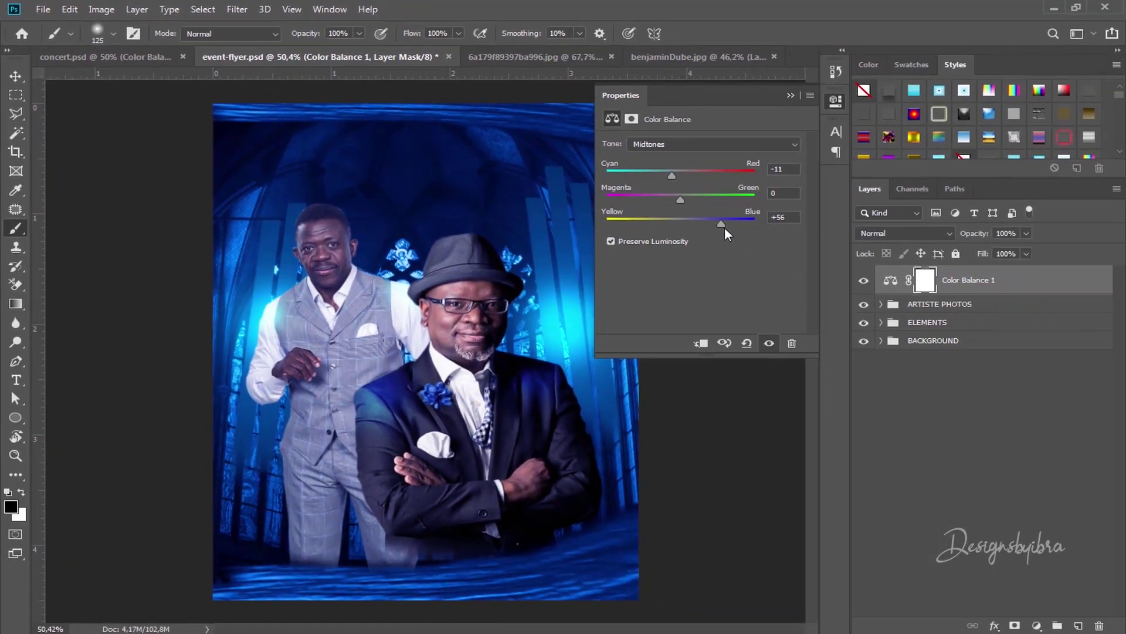
{"action": "left_click_drag", "start_coordinate": [760, 238], "coordinate": [722, 227]}
{"action": "left_click_drag", "start_coordinate": [673, 175], "coordinate": [681, 178]}
{"action": "mouse_move", "coordinate": [684, 178]}
{"action": "left_mouse_down"}
{"action": "mouse_move", "coordinate": [705, 182]}
{"action": "mouse_move", "coordinate": [664, 181]}
{"action": "mouse_move", "coordinate": [716, 188]}
{"action": "mouse_move", "coordinate": [680, 191]}
{"action": "left_mouse_up"}
{"action": "left_click_drag", "start_coordinate": [681, 202], "coordinate": [684, 204]}
{"action": "left_click_drag", "start_coordinate": [682, 202], "coordinate": [680, 200]}
{"action": "type", "text": "0"}
{"action": "left_click", "coordinate": [782, 169]}
{"action": "mouse_move", "coordinate": [674, 174]}
{"action": "left_mouse_down"}
{"action": "mouse_move", "coordinate": [661, 177]}
{"action": "mouse_move", "coordinate": [672, 183]}
{"action": "left_mouse_up"}
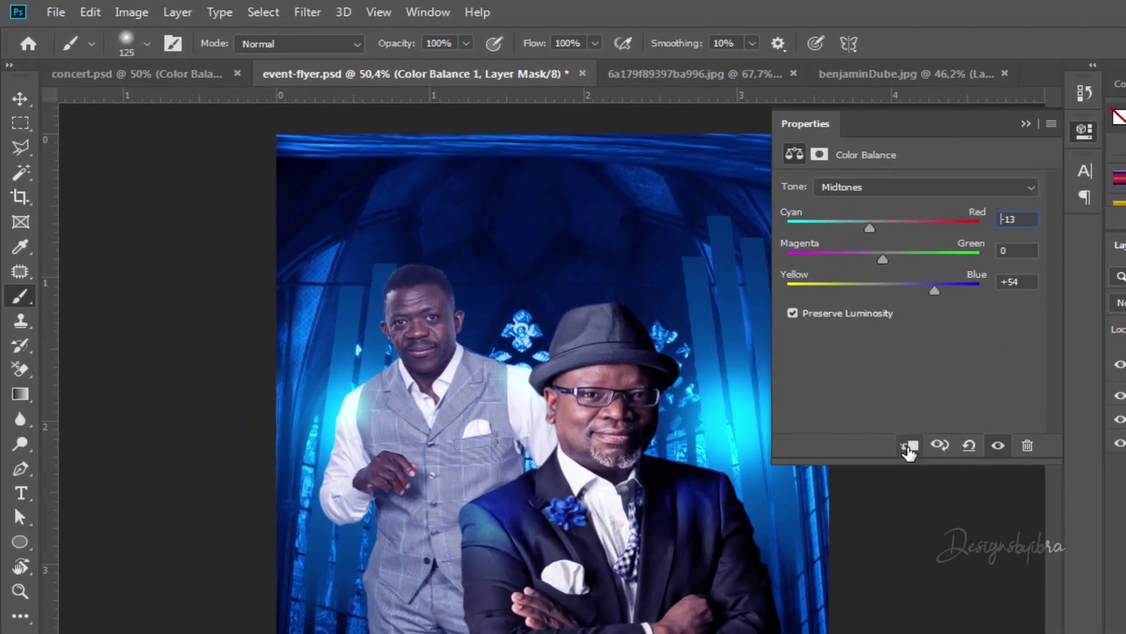
Clip the Color Balance adjustment to the ARTISTE PHOTOS group, close its settings and save the flyer document
{"action": "left_click", "coordinate": [909, 447]}
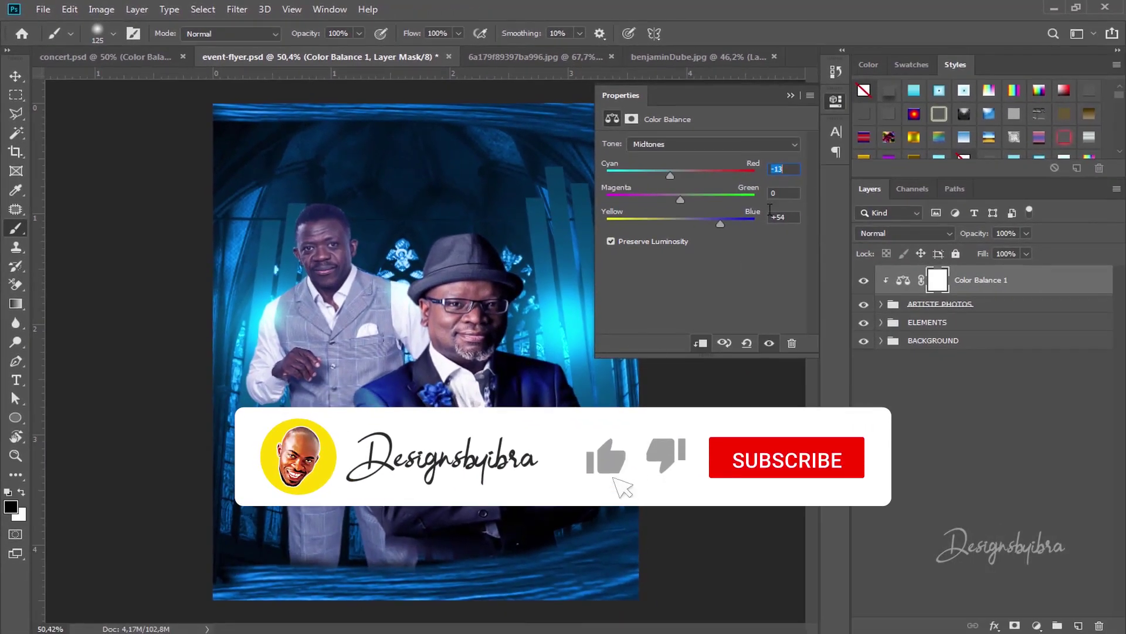
{"action": "left_click", "coordinate": [790, 96]}
{"action": "key", "text": "ctrl+s"}
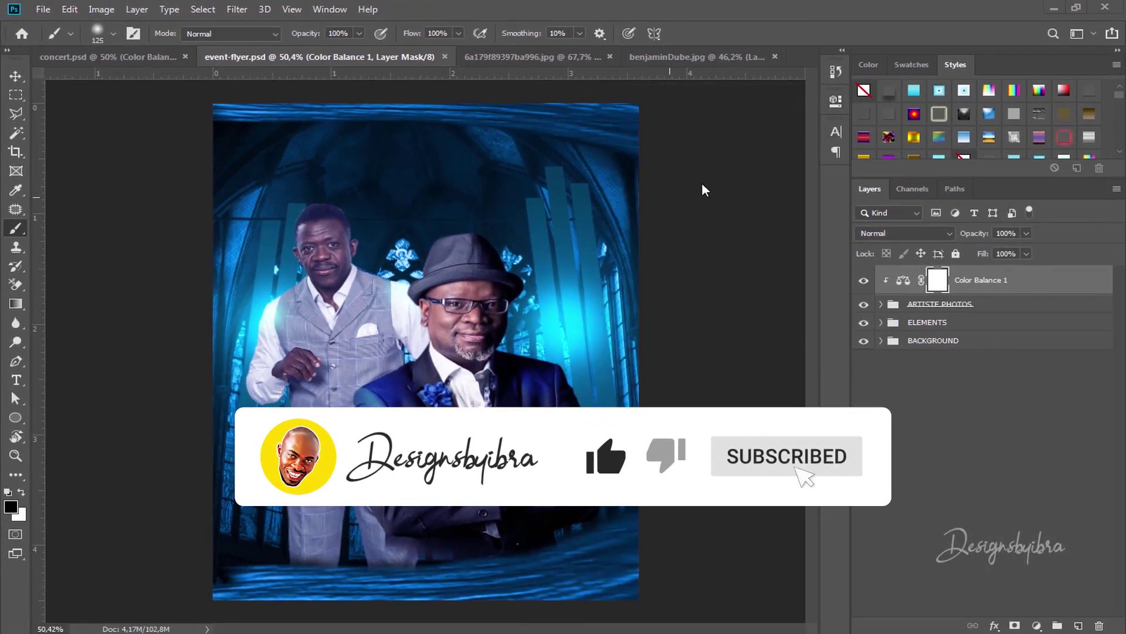